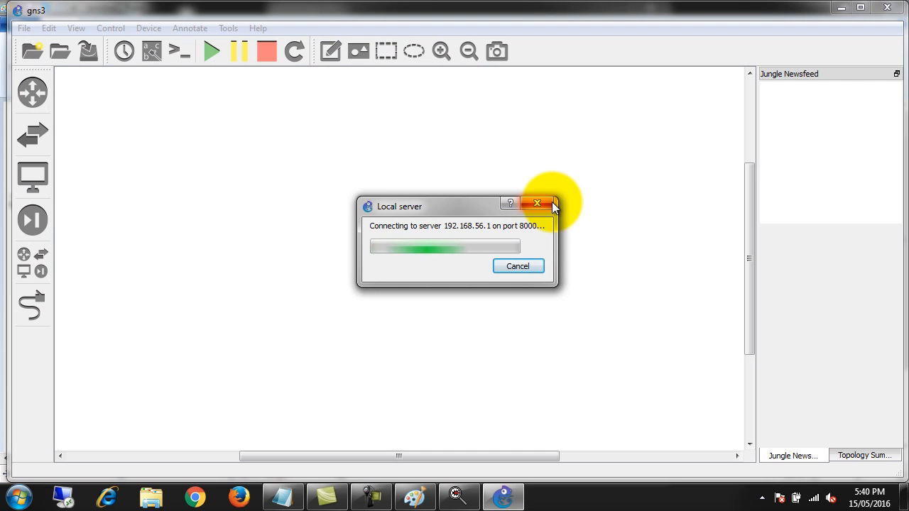
# Dismiss the new project dialog and place three c3725 routers on the workspace, one on one side and two opposite
pyautogui.click(553, 285)
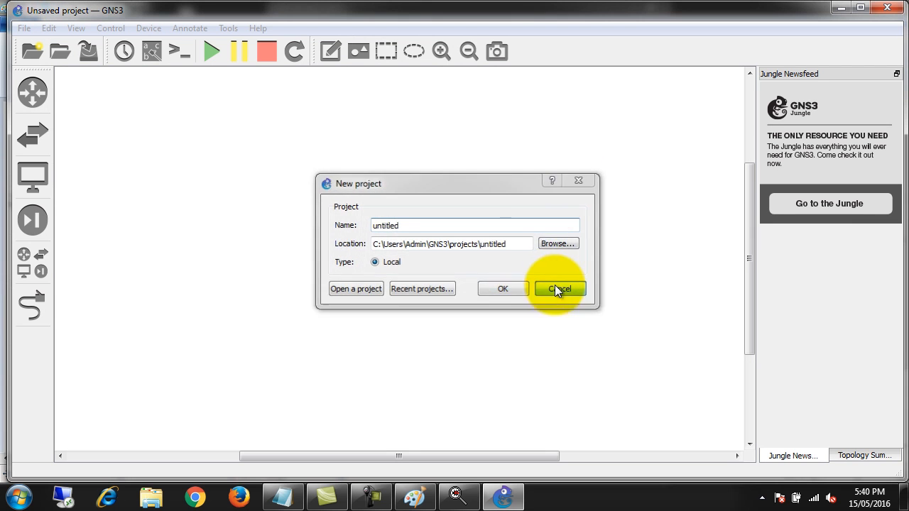
pyautogui.click(32, 91)
pyautogui.moveTo(95, 95); pyautogui.dragTo(189, 174)
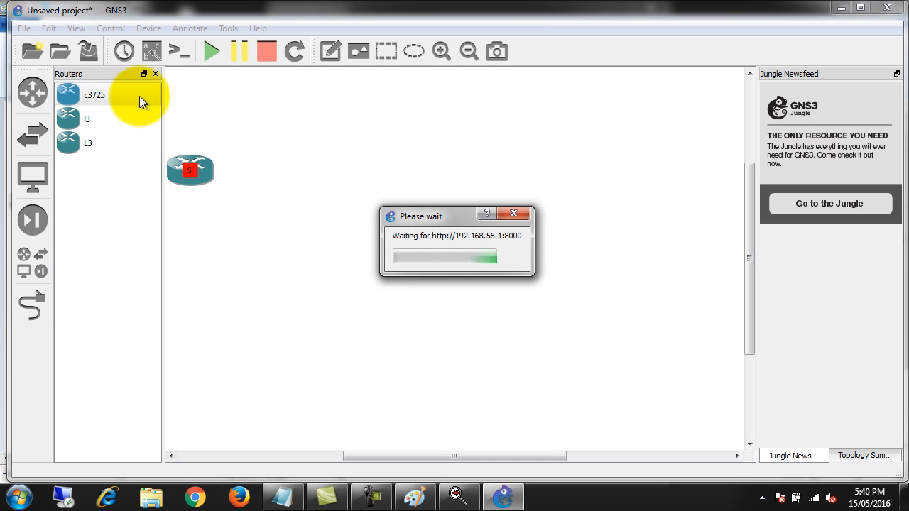
pyautogui.moveTo(139, 96)
pyautogui.mouseDown()
pyautogui.moveTo(429, 94)
pyautogui.moveTo(486, 104)
pyautogui.mouseUp()
pyautogui.moveTo(122, 103); pyautogui.dragTo(493, 253)
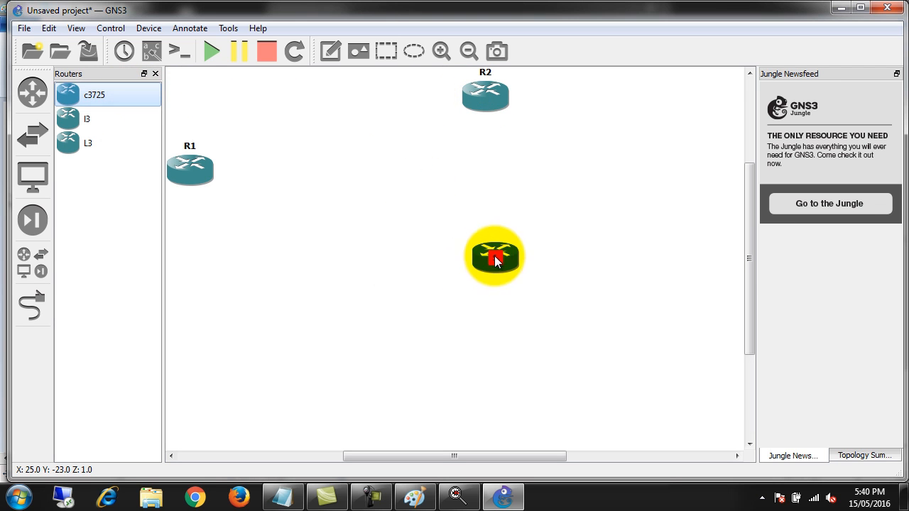
# Place a Frame Relay switch in the middle of the three routers and close the device list
pyautogui.click(32, 262)
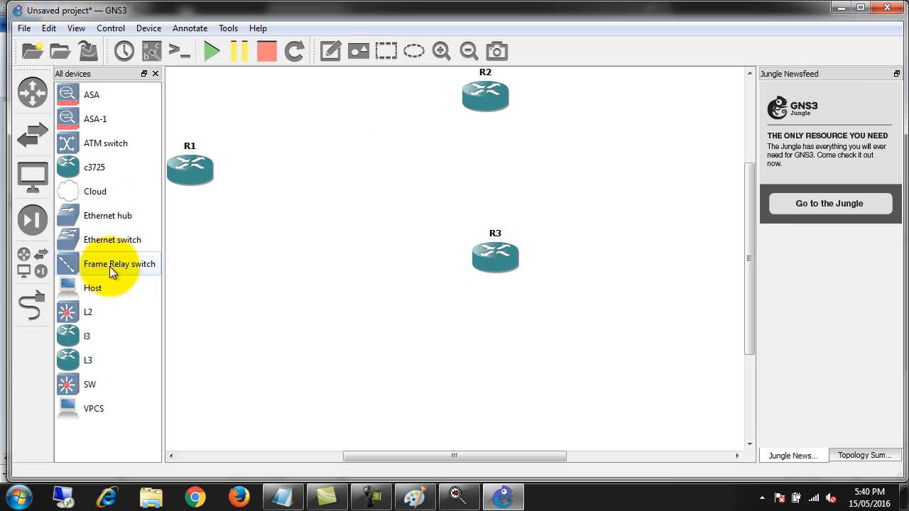
pyautogui.moveTo(86, 266); pyautogui.dragTo(371, 188)
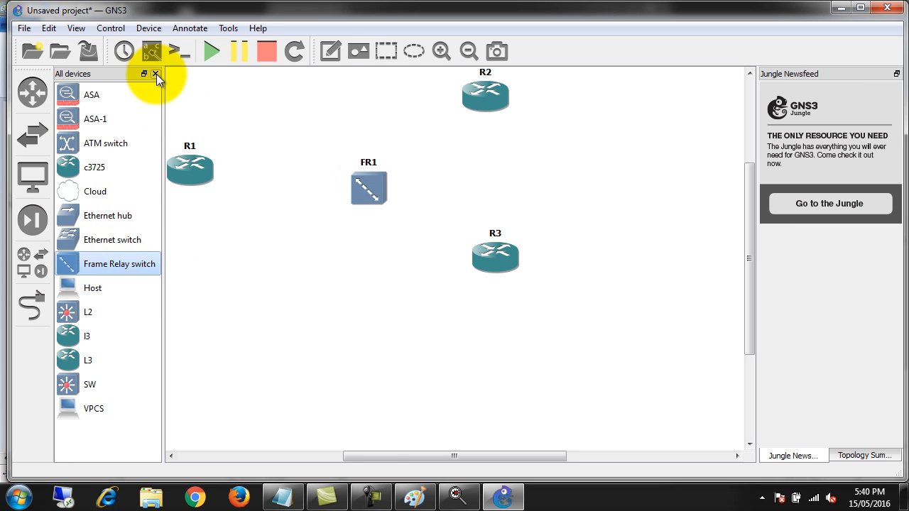
pyautogui.click(156, 74)
pyautogui.moveTo(306, 189)
pyautogui.mouseDown()
pyautogui.moveTo(284, 173)
pyautogui.moveTo(296, 186)
pyautogui.mouseUp()
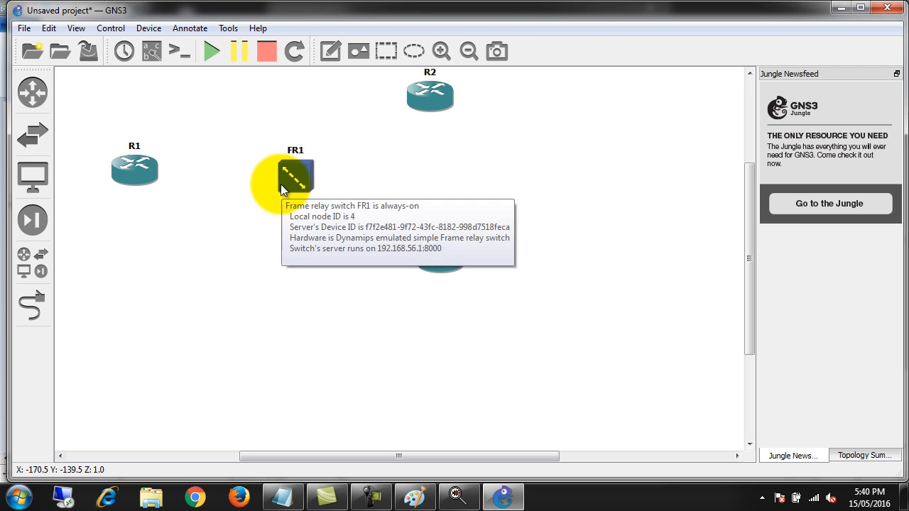
# Try to link R1's Serial1/0 interface to the Frame Relay switch FR1
pyautogui.click(32, 306)
pyautogui.click(137, 175)
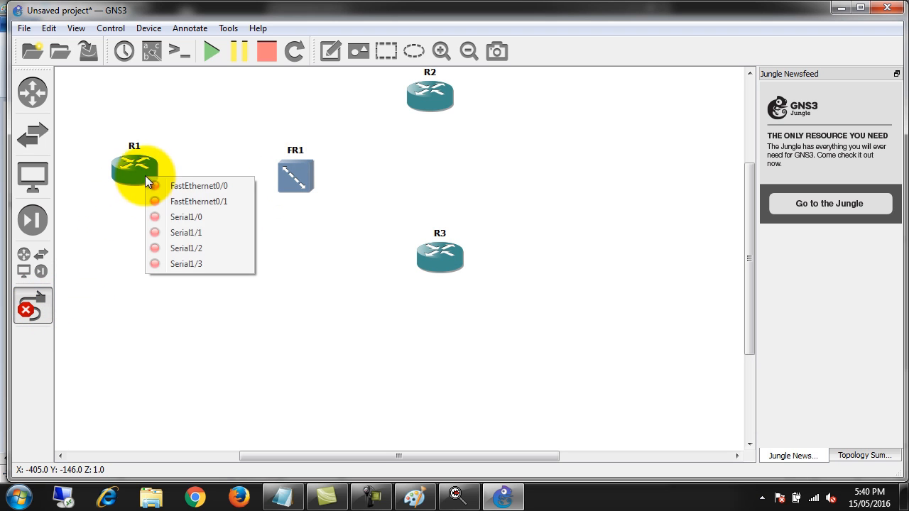
pyautogui.click(197, 218)
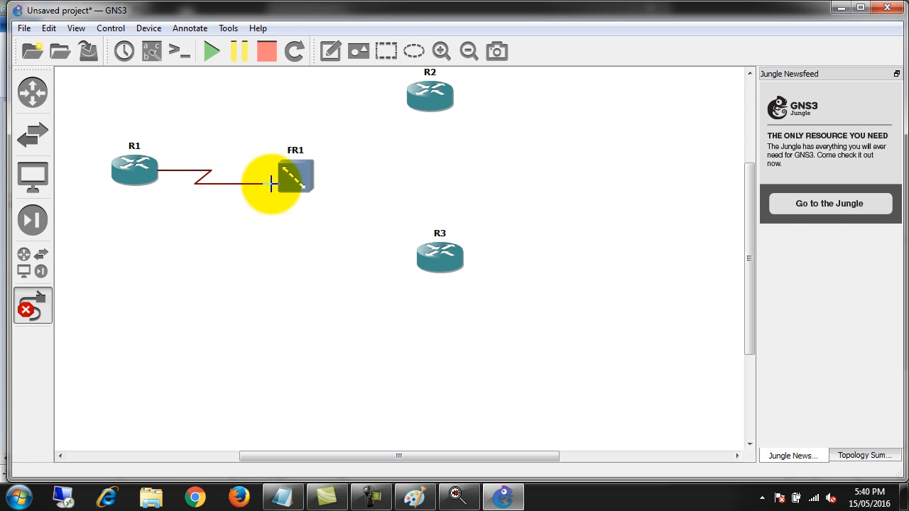
pyautogui.click(298, 186)
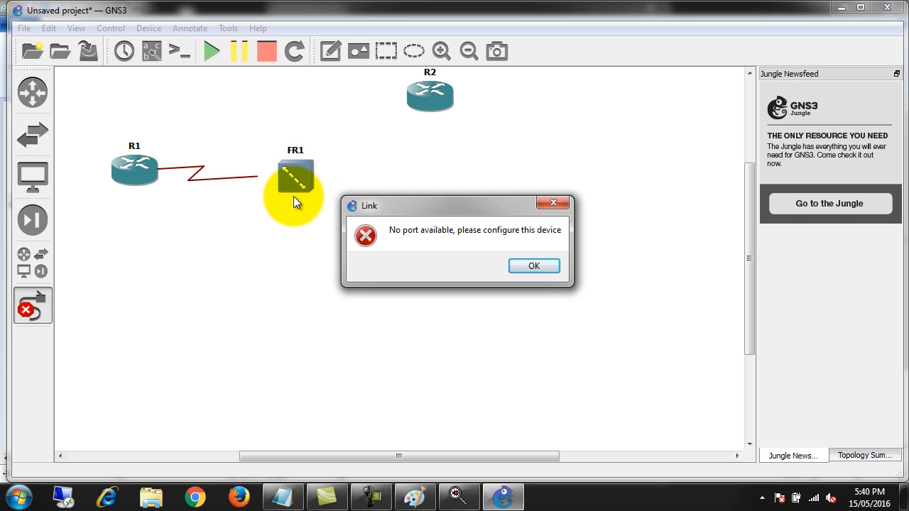
pyautogui.press('Escape')
pyautogui.press('Escape')
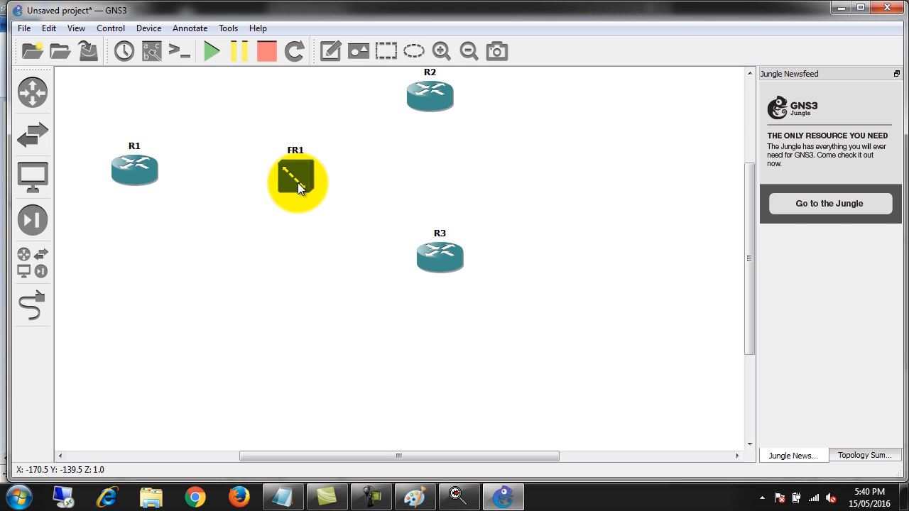
# Open the configuration of FR1 and move the dialog clear of R1 and the switch
pyautogui.rightClick(298, 183)
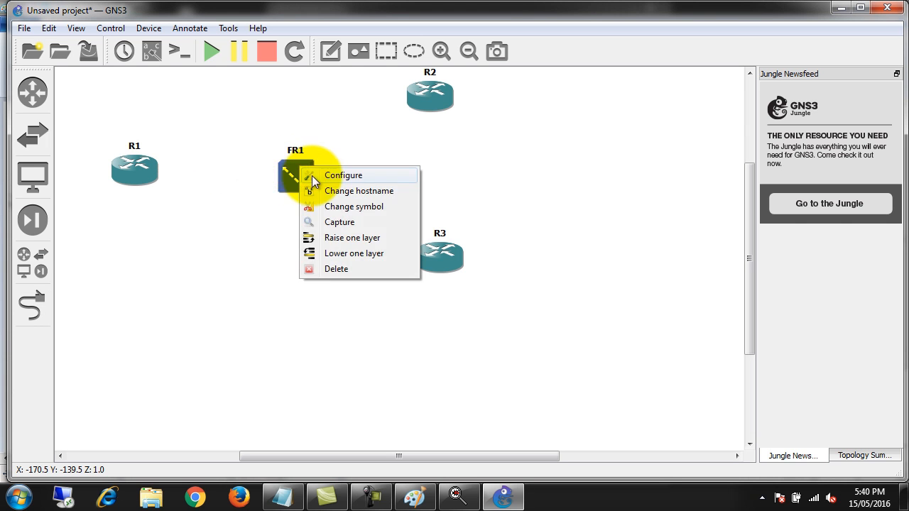
pyautogui.click(316, 177)
pyautogui.click(264, 115)
pyautogui.moveTo(320, 76); pyautogui.dragTo(508, 44)
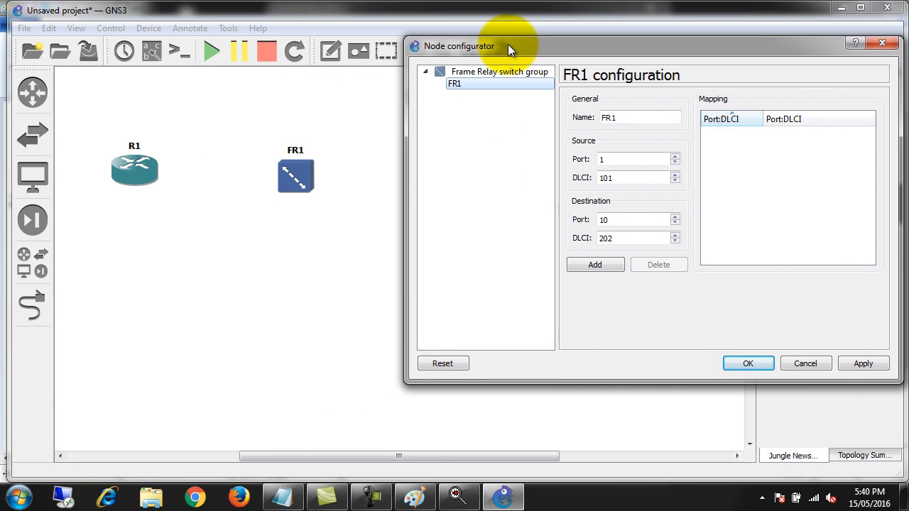
# Add a Frame Relay mapping on FR1 from source port 1, DLCI 102 to destination port 2, DLCI 201
pyautogui.click(624, 117)
pyautogui.moveTo(625, 118); pyautogui.dragTo(572, 108)
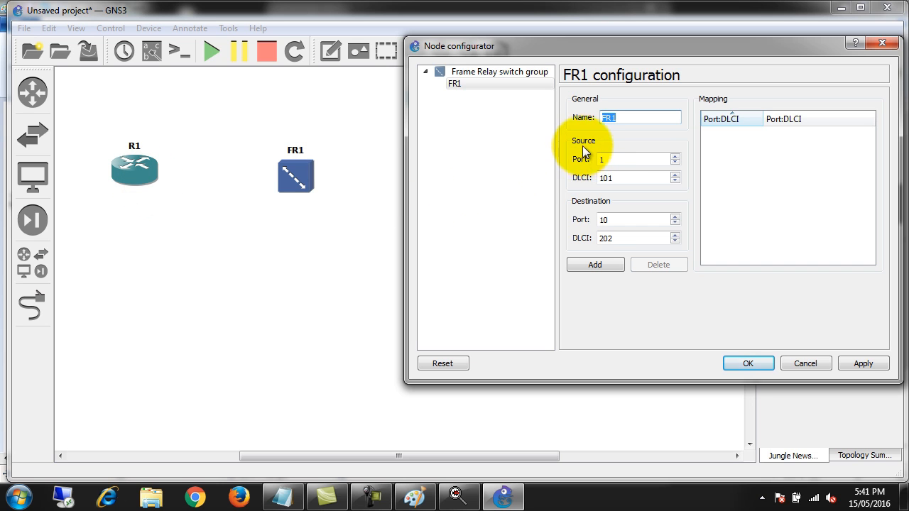
pyautogui.press('Tab')
pyautogui.click(623, 180)
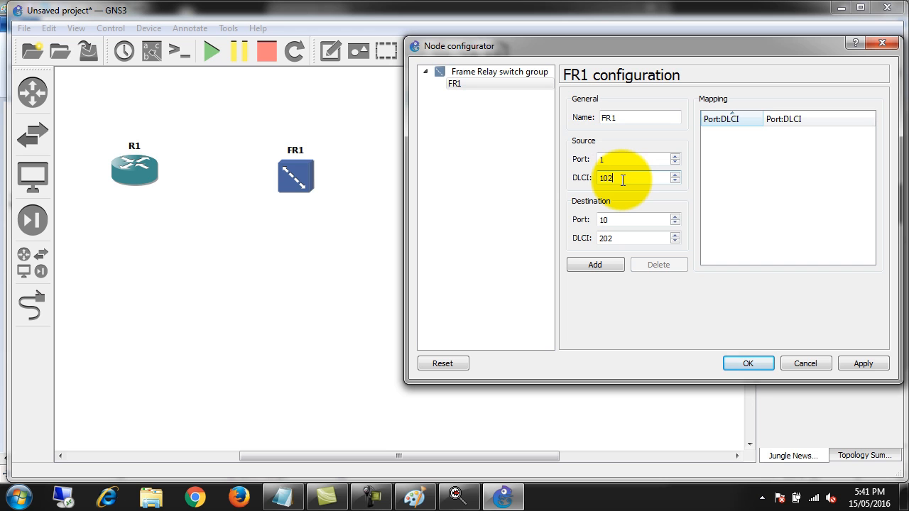
pyautogui.doubleClick(619, 220)
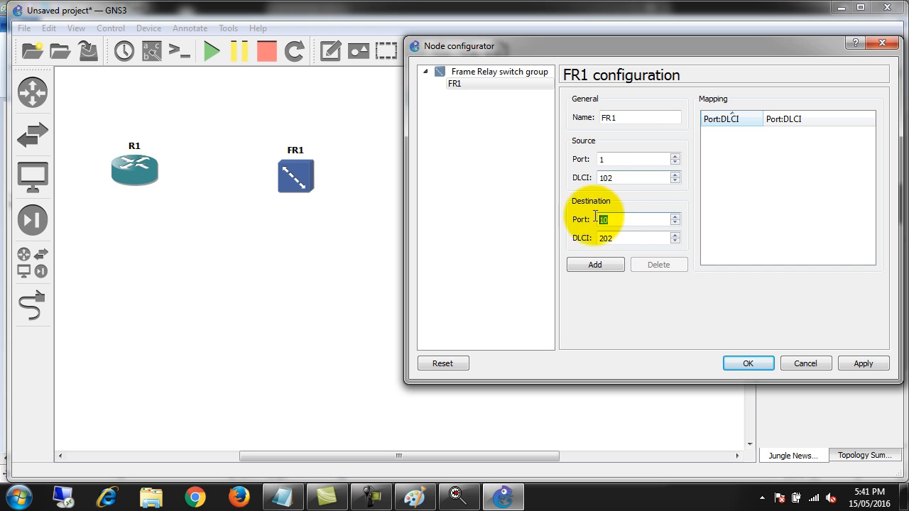
pyautogui.write('2')
pyautogui.press('Tab')
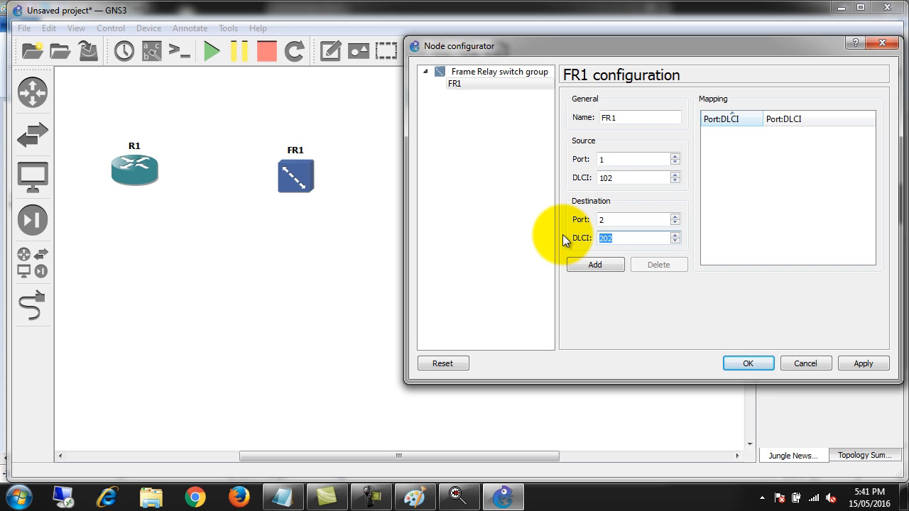
pyautogui.write('201')
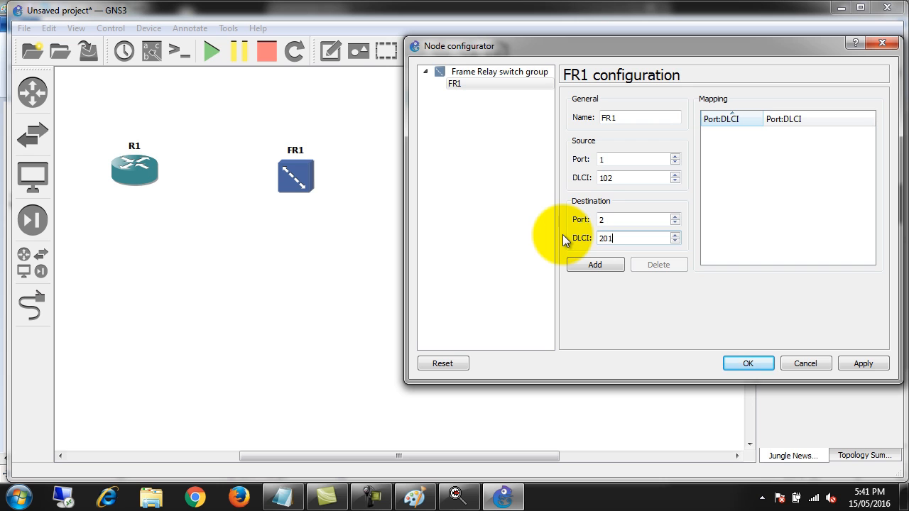
pyautogui.click(603, 263)
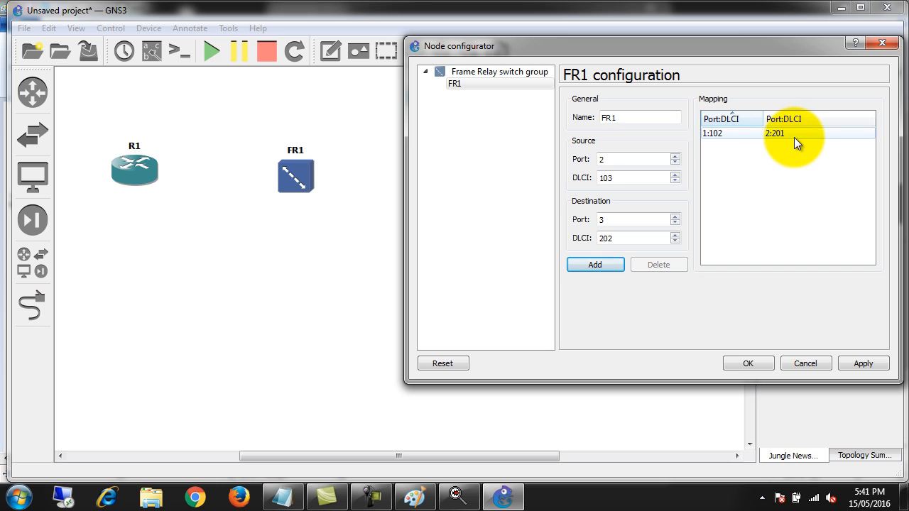
# Add a second mapping from source port 1, DLCI 103 to destination port 3, DLCI 301, and save FR1's configuration
pyautogui.doubleClick(603, 161)
pyautogui.press('BackSpace')
pyautogui.write('1')
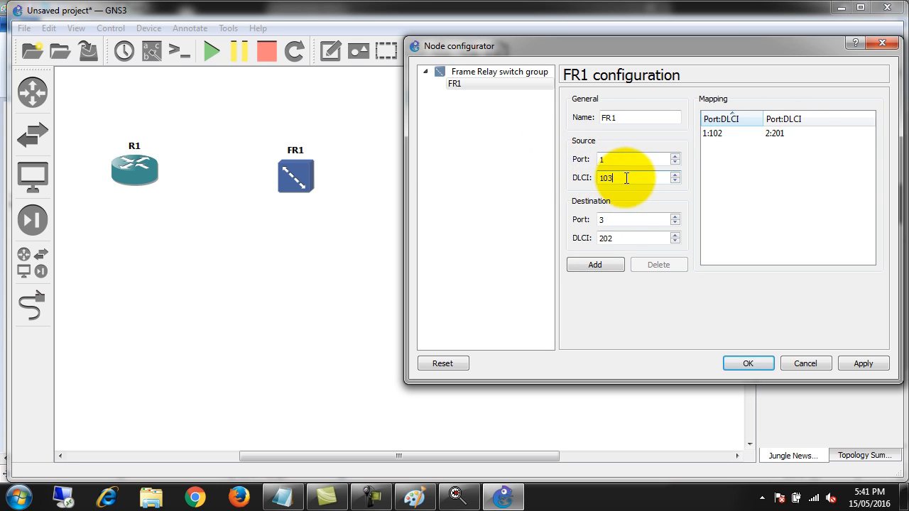
pyautogui.doubleClick(623, 239)
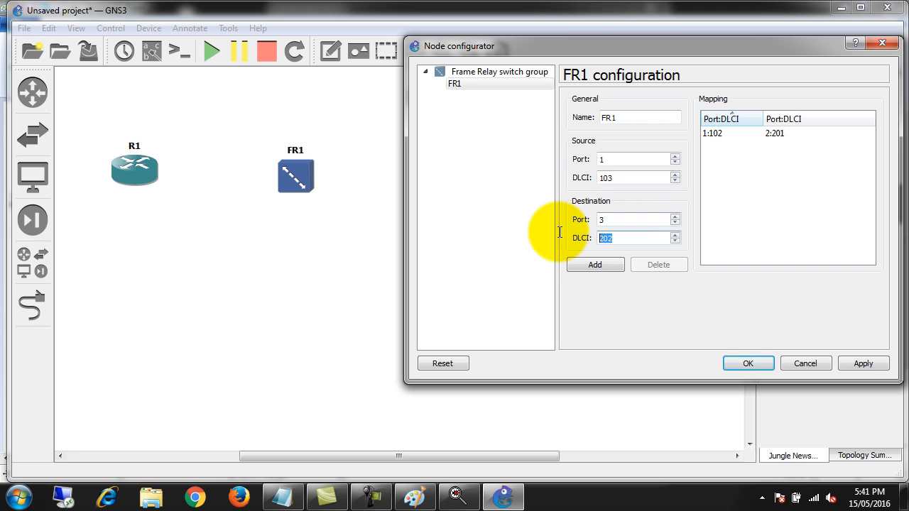
pyautogui.write('301')
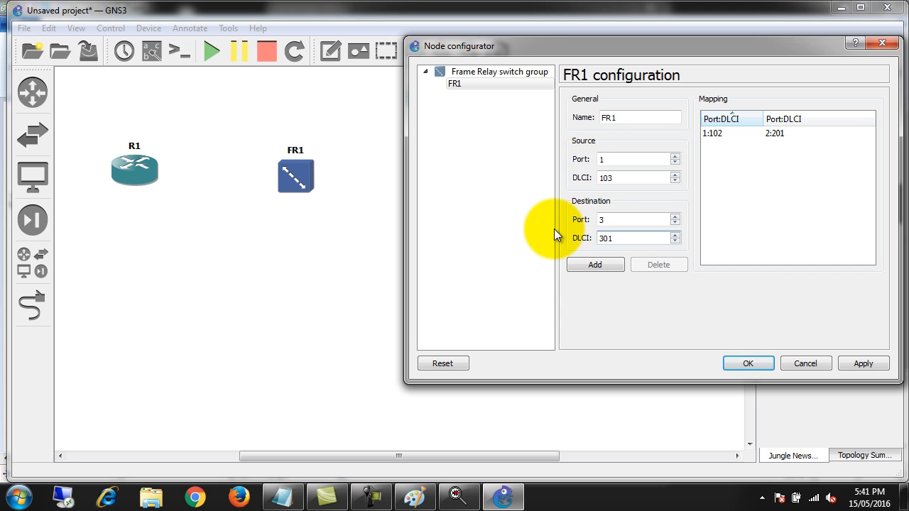
pyautogui.click(600, 268)
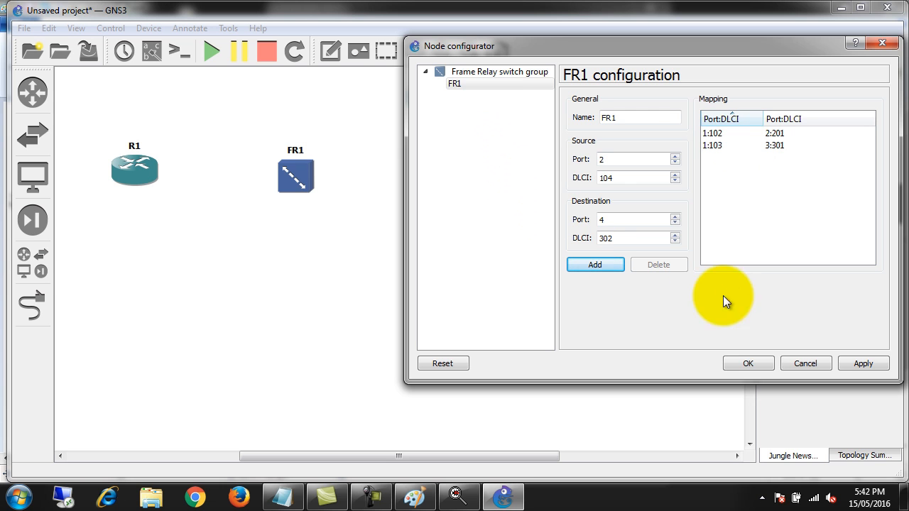
pyautogui.click(752, 367)
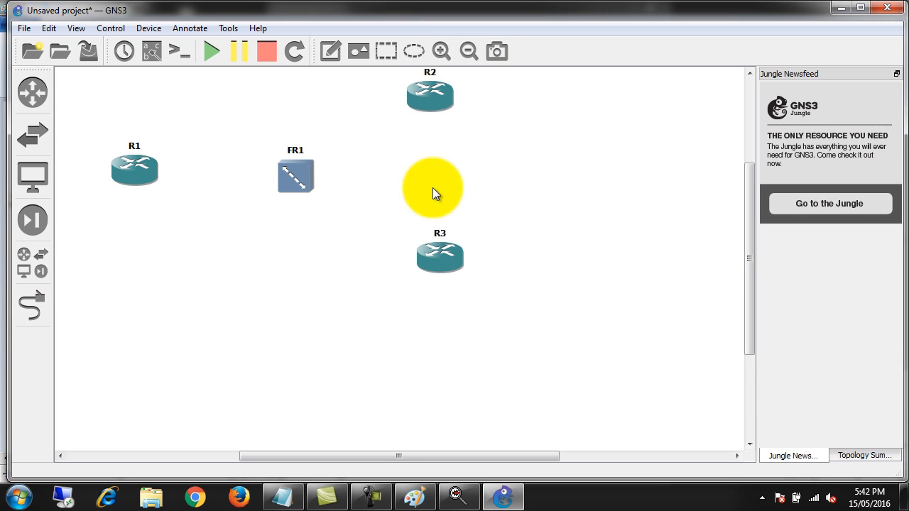
# Link R1's Serial1/0 to port 1 of the Frame Relay switch FR1
pyautogui.click(32, 305)
pyautogui.click(142, 173)
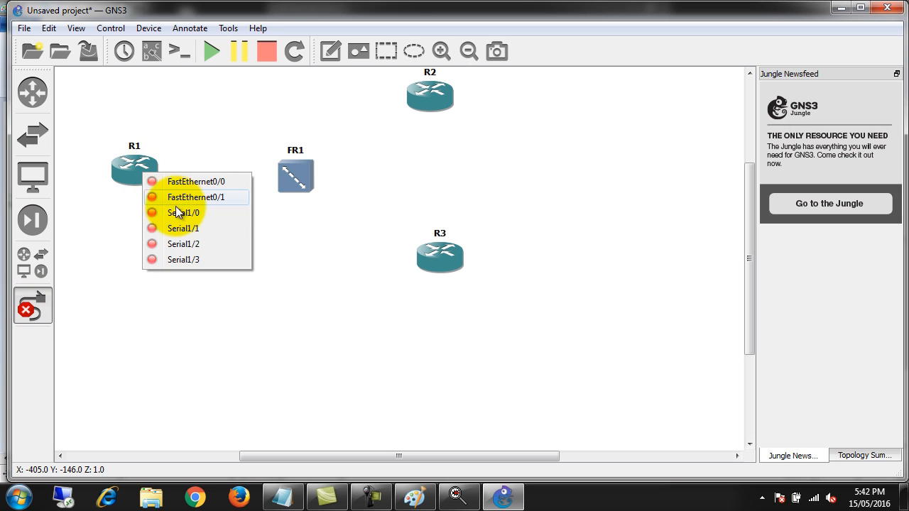
pyautogui.click(176, 212)
pyautogui.click(292, 181)
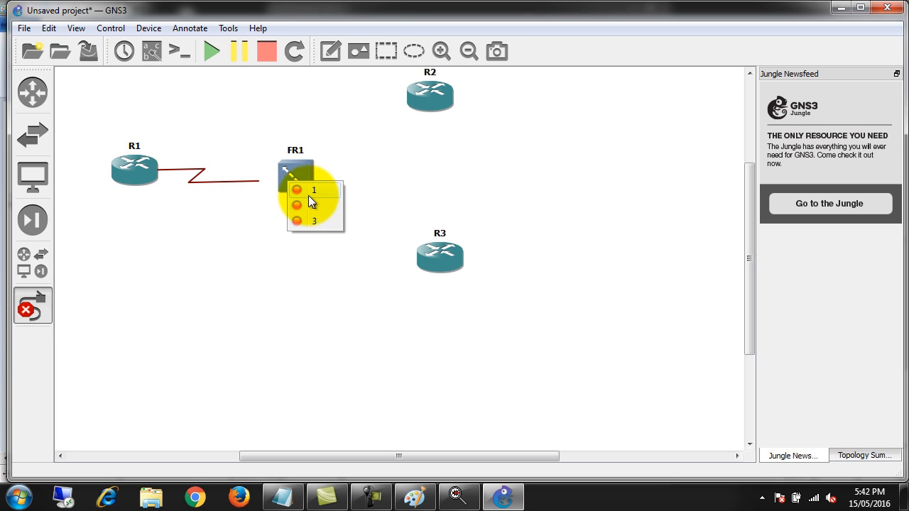
pyautogui.click(310, 191)
# Link port 2 of FR1 to Serial1/0 on R2
pyautogui.click(307, 177)
pyautogui.click(324, 199)
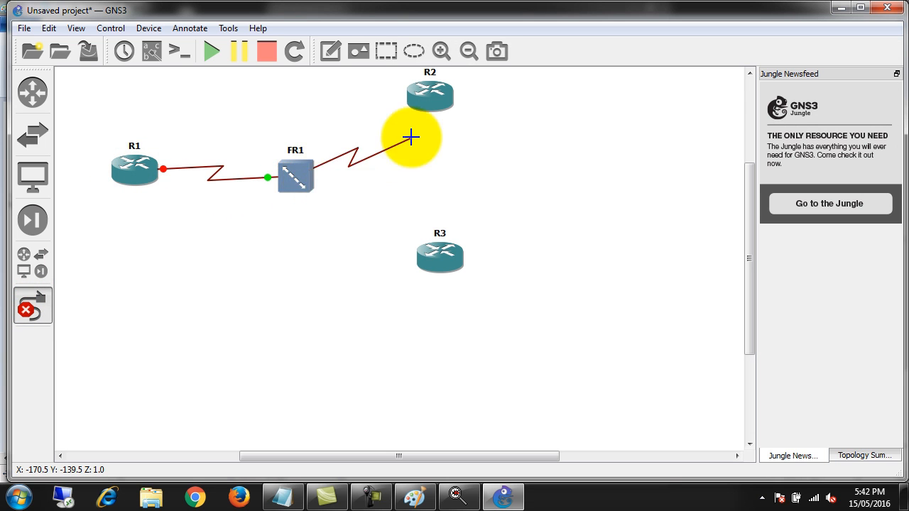
pyautogui.click(426, 95)
pyautogui.click(474, 152)
# Link port 3 of FR1 to Serial1/0 on R3
pyautogui.click(306, 174)
pyautogui.click(324, 216)
pyautogui.click(431, 260)
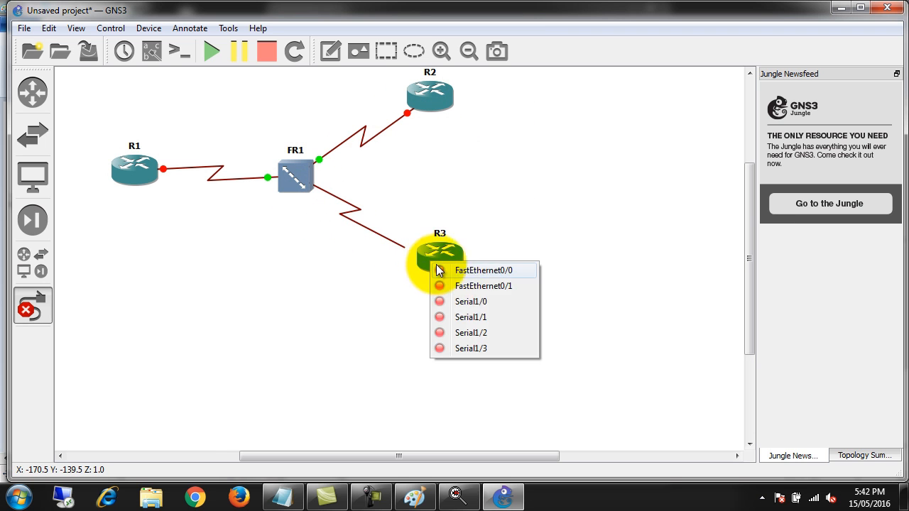
pyautogui.click(486, 301)
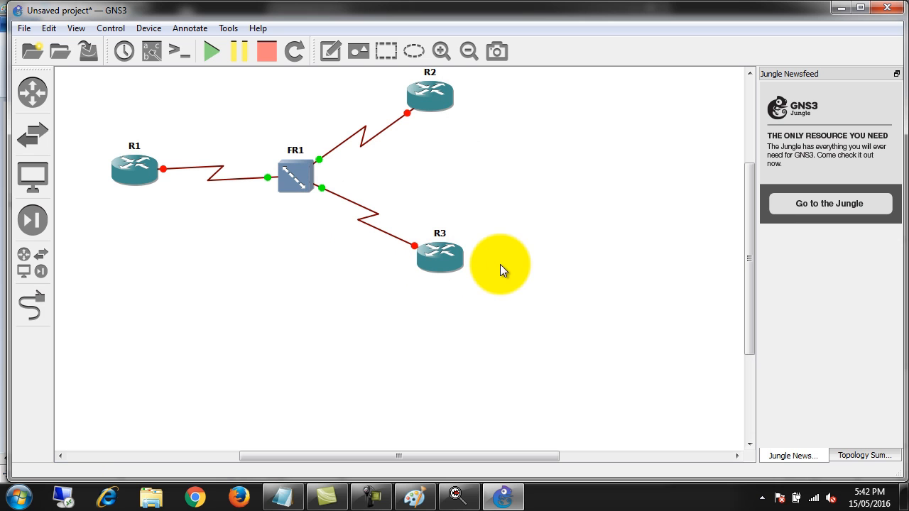
# Show the interface labels on the topology and start all devices
pyautogui.click(151, 50)
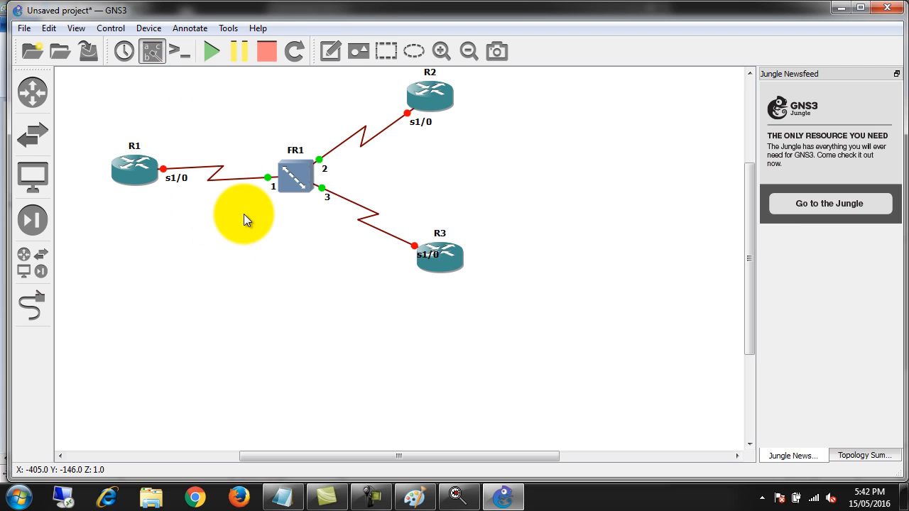
pyautogui.click(203, 52)
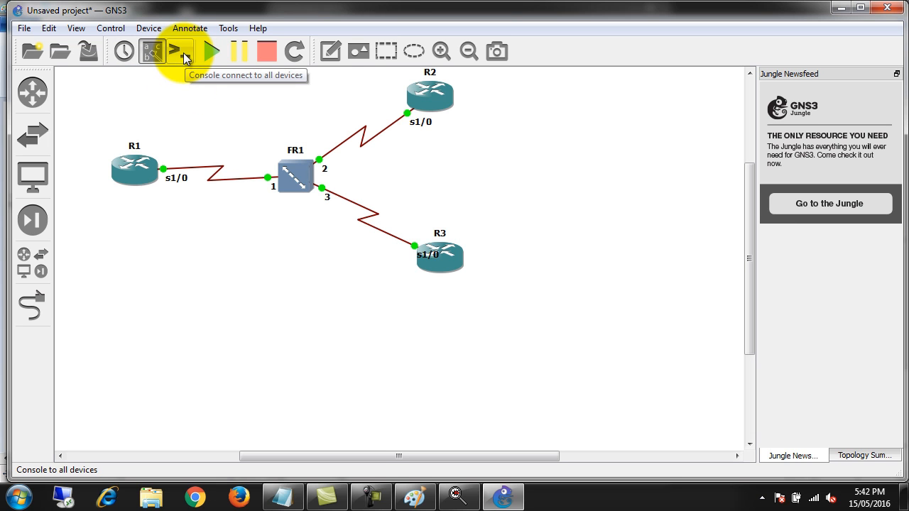
# Select the whole topology and shift it slightly up and to the left on the workspace
pyautogui.moveTo(617, 354); pyautogui.dragTo(113, 51)
pyautogui.moveTo(133, 176); pyautogui.dragTo(78, 169)
pyautogui.click(198, 122)
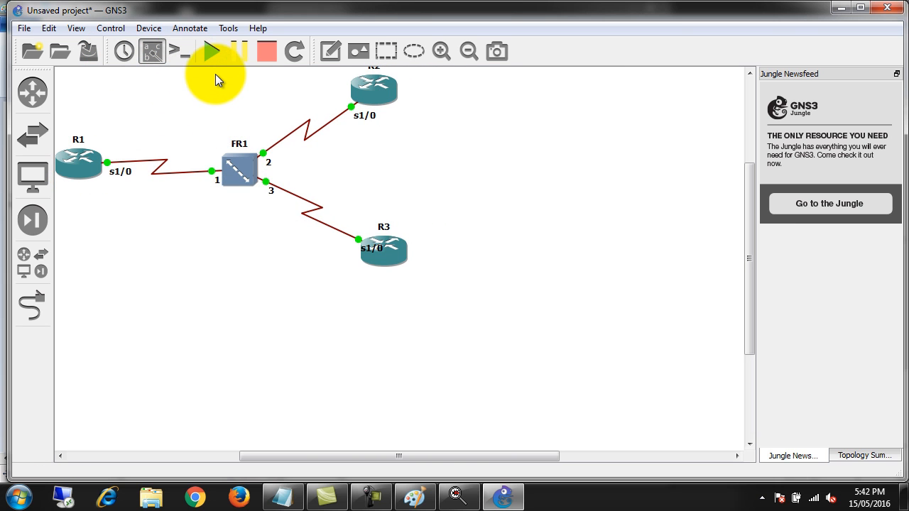
pyautogui.click(506, 496)
pyautogui.click(509, 492)
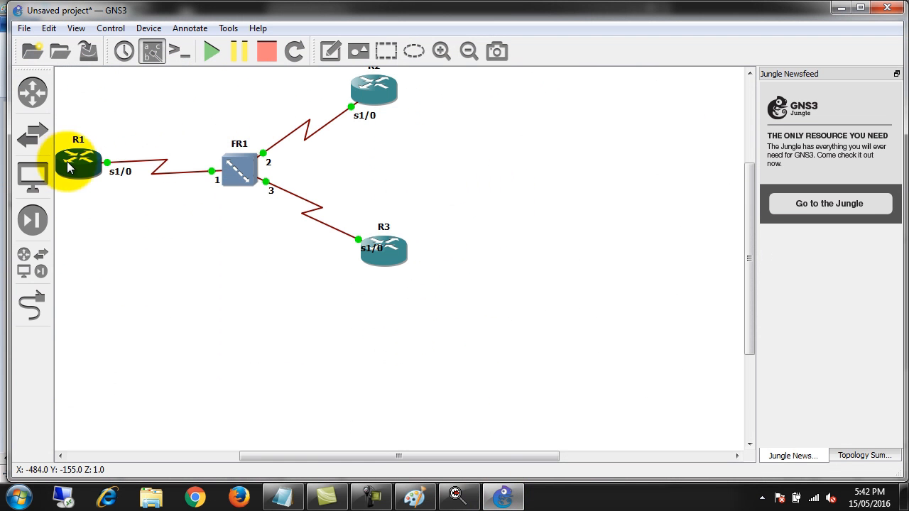
pyautogui.click(368, 501)
pyautogui.click(370, 503)
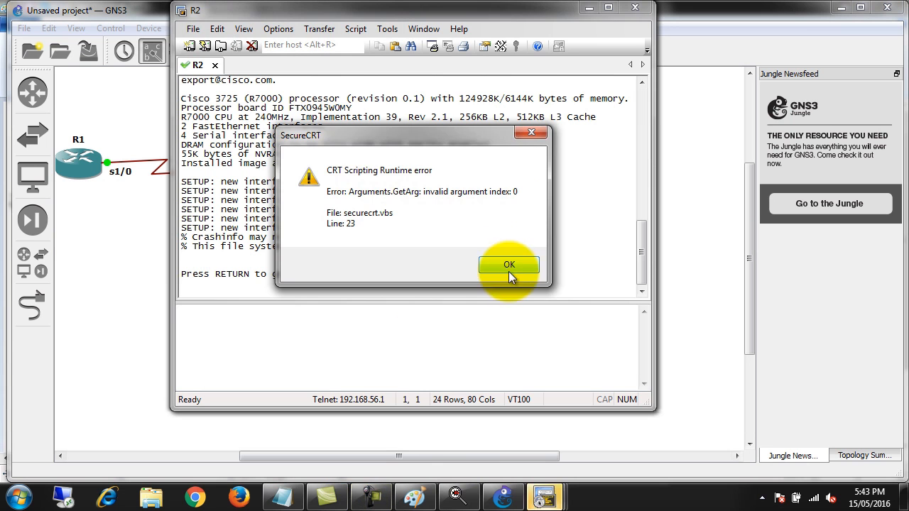
# Dismiss the scripting error in R2's SecureCRT console and close that console window
pyautogui.click(508, 262)
pyautogui.click(636, 8)
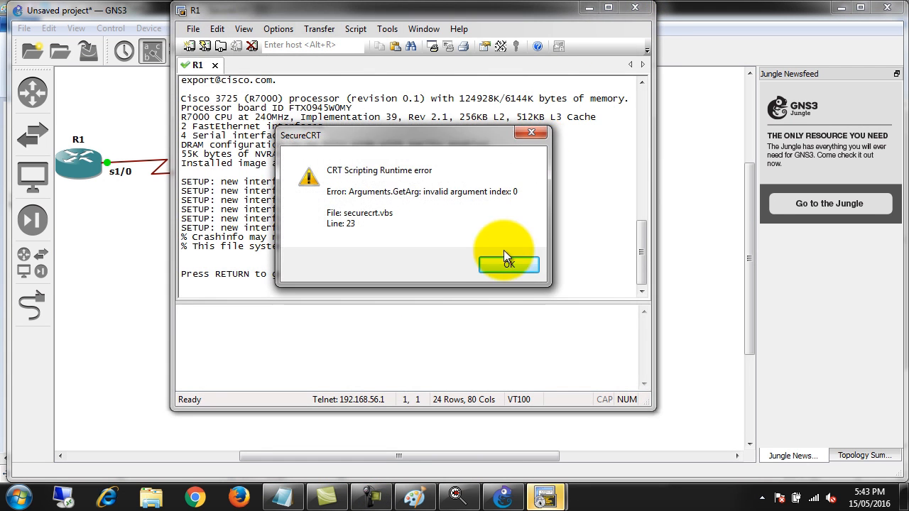
pyautogui.click(539, 261)
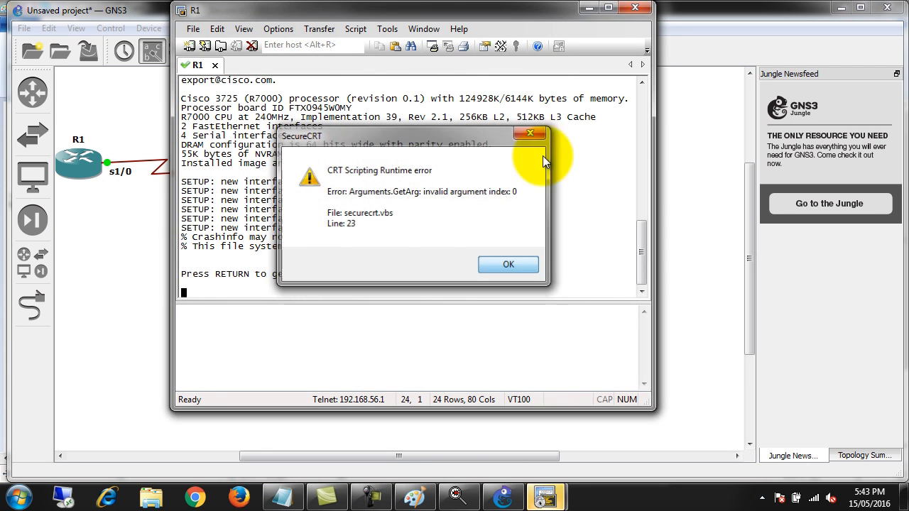
# Disconnect and close R1's separate SecureCRT console window, and dismiss the scripting error in R3's console
pyautogui.click(635, 7)
pyautogui.click(412, 243)
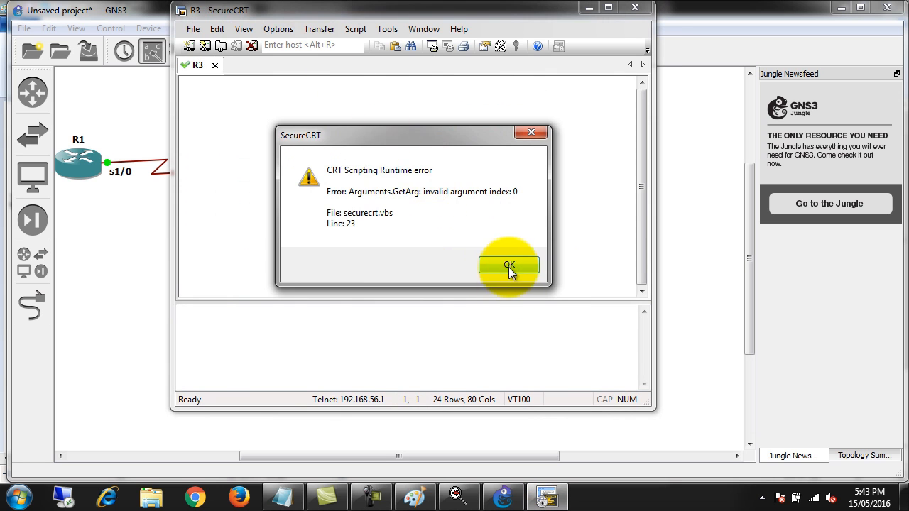
pyautogui.click(509, 266)
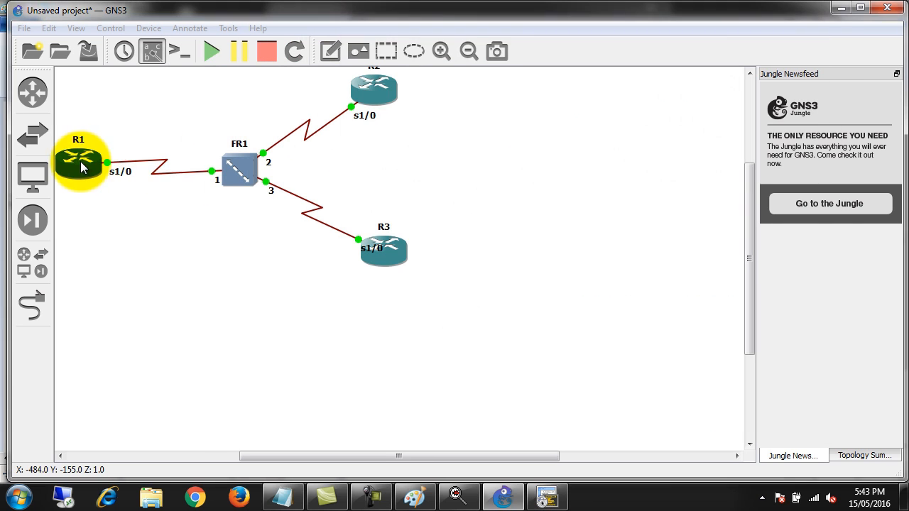
# Reopen the consoles of R1 and R2 from the GNS3 topology, dismissing the scripting error for each
pyautogui.rightClick(80, 166)
pyautogui.click(138, 219)
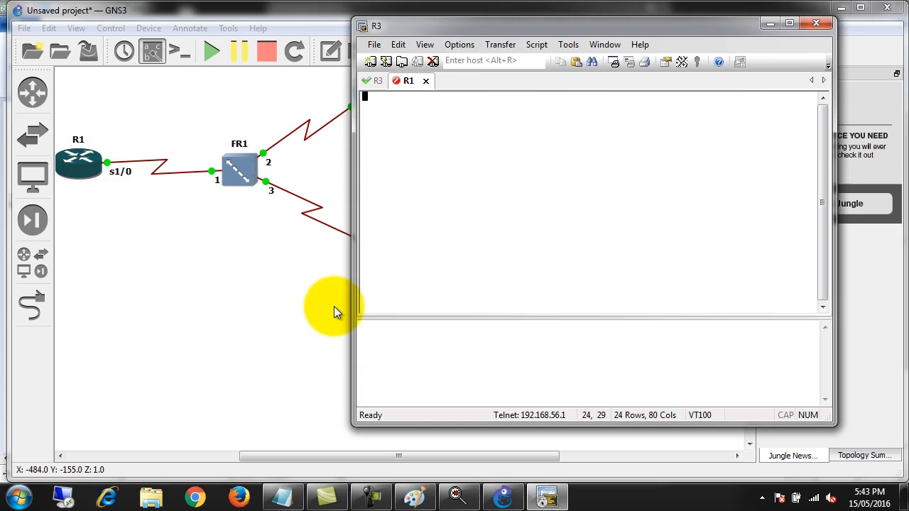
pyautogui.click(690, 280)
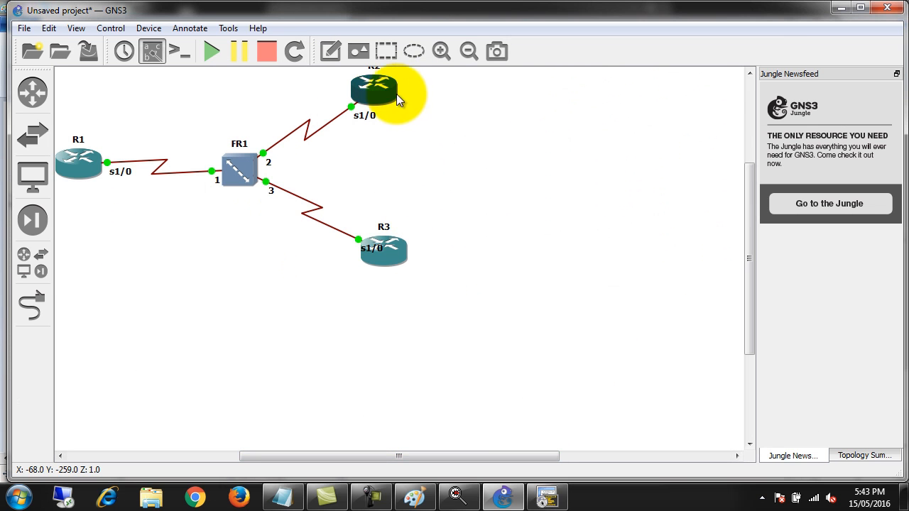
pyautogui.rightClick(398, 100)
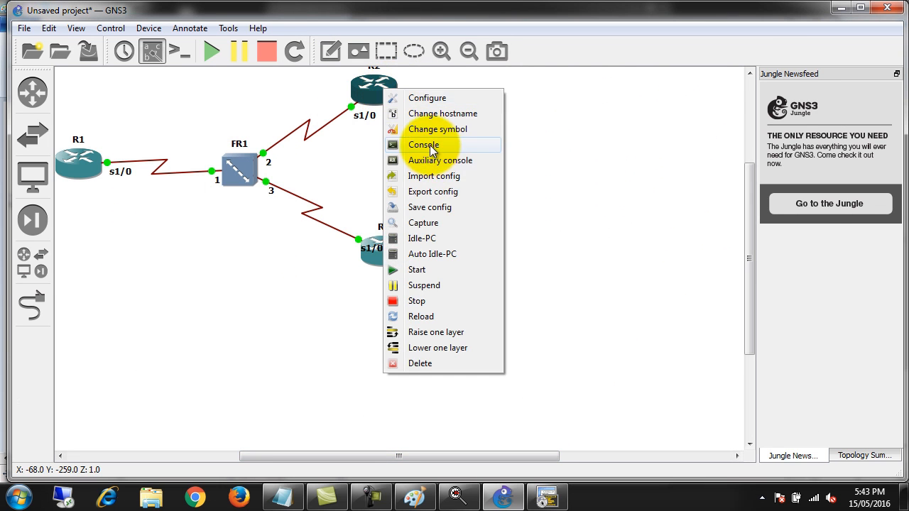
pyautogui.click(420, 144)
pyautogui.click(689, 285)
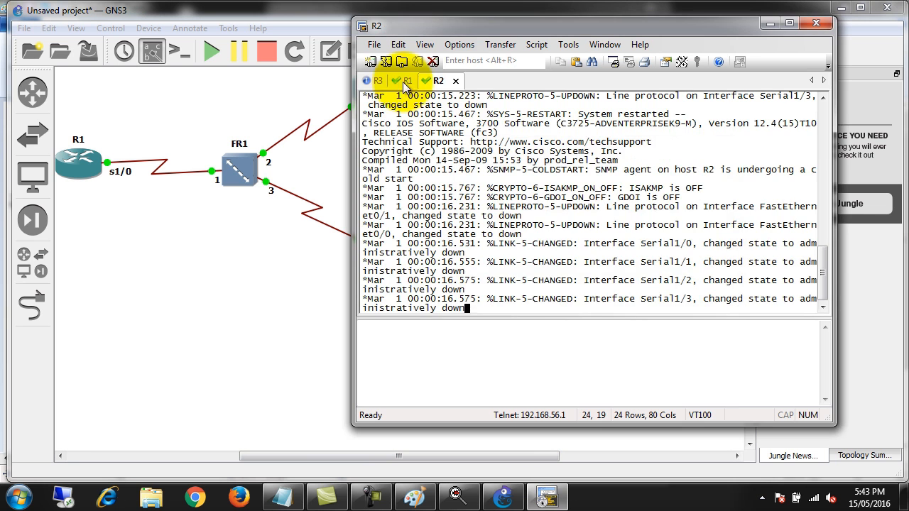
# Arrange the console sessions in the order R1, R2, R3, and reposition and widen the console window beside the topology
pyautogui.moveTo(374, 81); pyautogui.dragTo(444, 86)
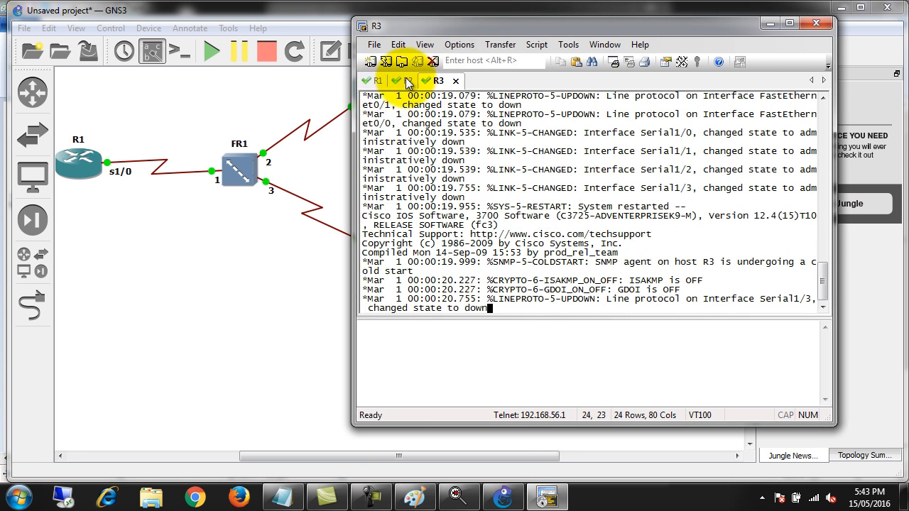
pyautogui.click(400, 86)
pyautogui.click(379, 84)
pyautogui.moveTo(448, 24); pyautogui.dragTo(382, 33)
pyautogui.moveTo(871, 158); pyautogui.dragTo(899, 158)
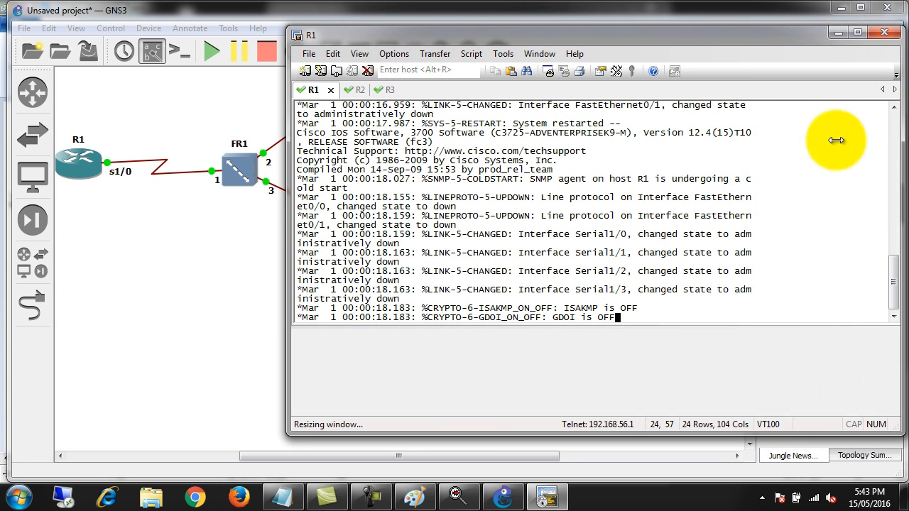
pyautogui.moveTo(286, 110); pyautogui.dragTo(267, 101)
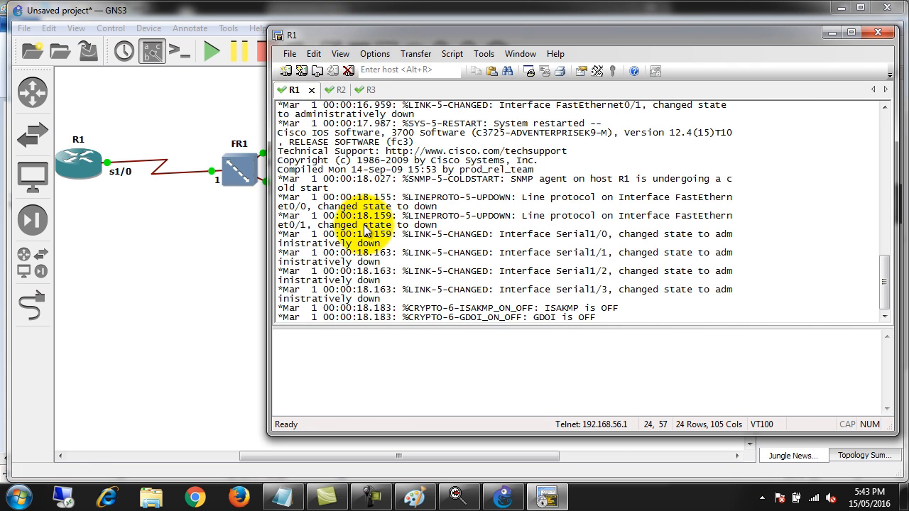
# Enter global configuration mode on R1 with conf t and select interface serial 1/0
pyautogui.press('Return')
pyautogui.press('Return')
pyautogui.press('Return')
pyautogui.press('Return')
pyautogui.press('Return')
pyautogui.press('Return')
pyautogui.press('Return')
pyautogui.press('Return')
pyautogui.press('Return')
pyautogui.press('Return')
pyautogui.press('Return')
pyautogui.press('Return')
pyautogui.write('conf t')
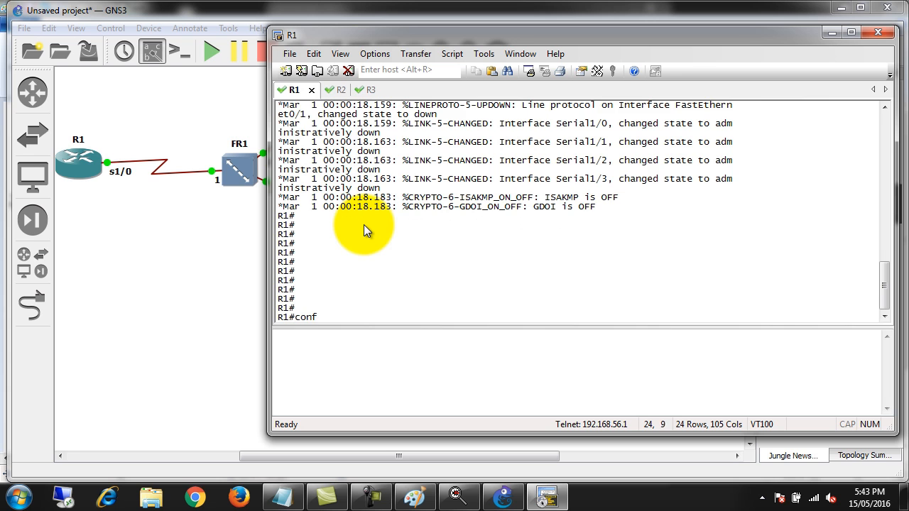
pyautogui.press('Return')
pyautogui.press('Return')
pyautogui.press('Return')
pyautogui.press('Return')
pyautogui.write('int s')
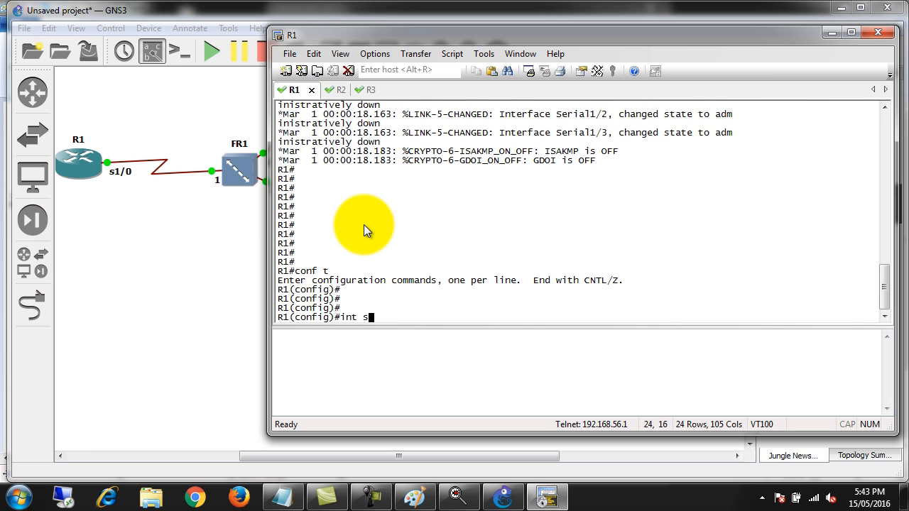
pyautogui.write('er 1/0')
pyautogui.press('Return')
# Assign IP address 10.0.0.1 with mask 255.255.255.0 to R1's Serial1/0 and enable the interface with no shut
pyautogui.write('ipad')
pyautogui.press('BackSpace')
pyautogui.press('BackSpace')
pyautogui.write('add ')
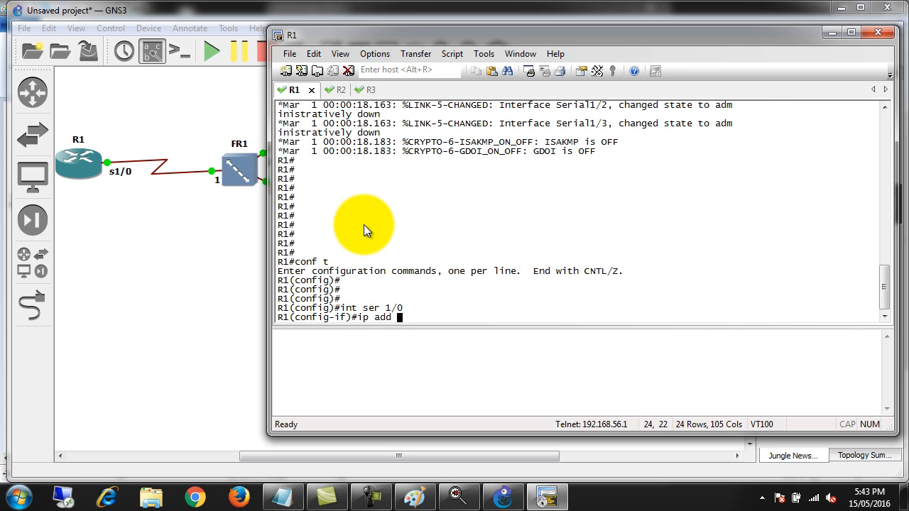
pyautogui.write('10.0.0.1 255.255.255.')
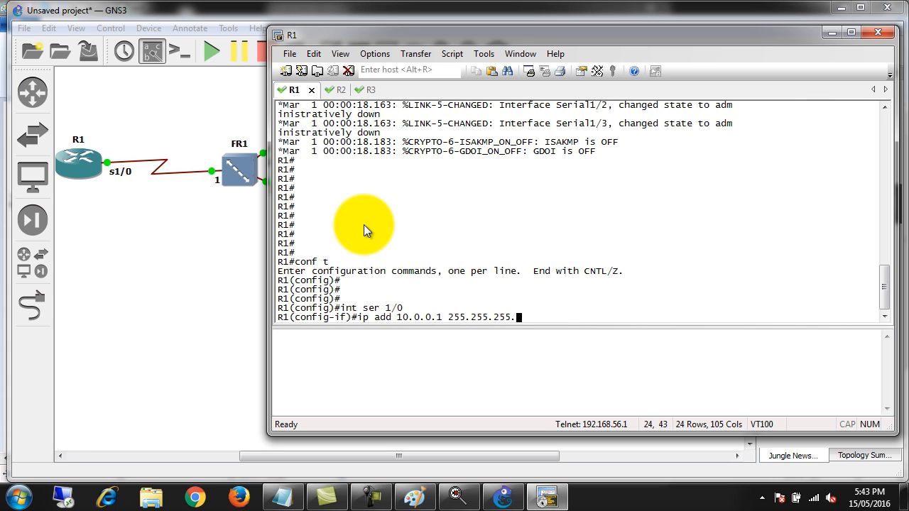
pyautogui.write('0')
pyautogui.press('Return')
pyautogui.write('no shut')
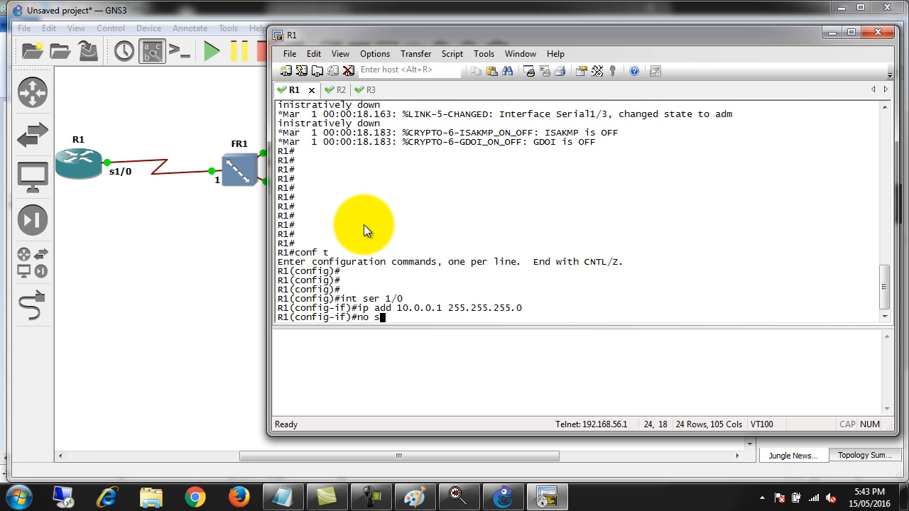
pyautogui.press('Return')
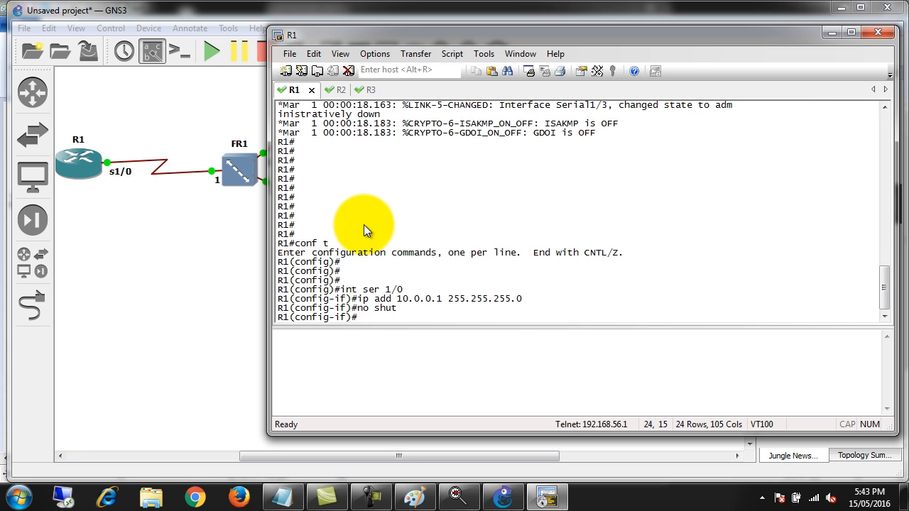
# Switch to R2's console session and enter global configuration mode with conf t
pyautogui.click(332, 94)
pyautogui.press('Return')
pyautogui.press('Return')
pyautogui.press('Return')
pyautogui.press('Return')
pyautogui.press('Return')
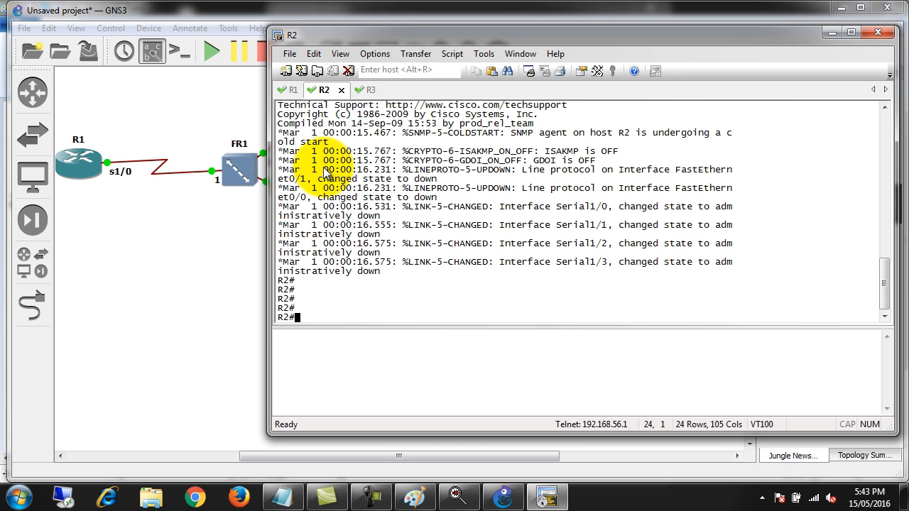
pyautogui.write('conf t')
pyautogui.press('Return')
# Check the interface messages on R1, and select interface serial 1/0 in R2's configuration
pyautogui.write('int f')
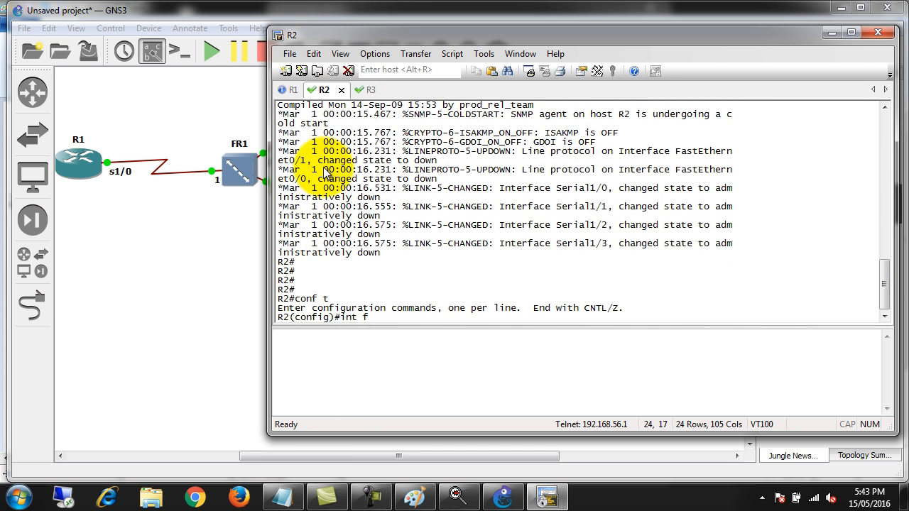
pyautogui.press('BackSpace')
pyautogui.press('BackSpace')
pyautogui.press('BackSpace')
pyautogui.press('BackSpace')
pyautogui.press('BackSpace')
pyautogui.click(292, 93)
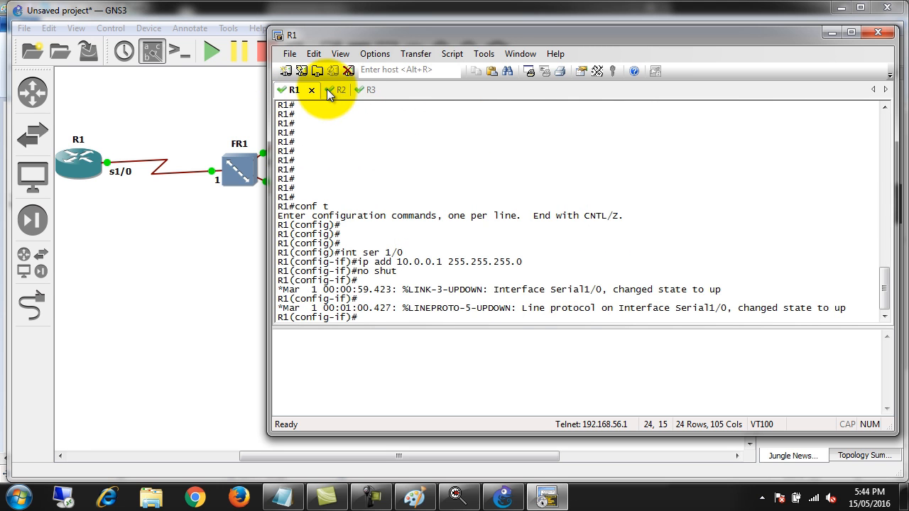
pyautogui.click(323, 91)
pyautogui.write('int ser 1/0')
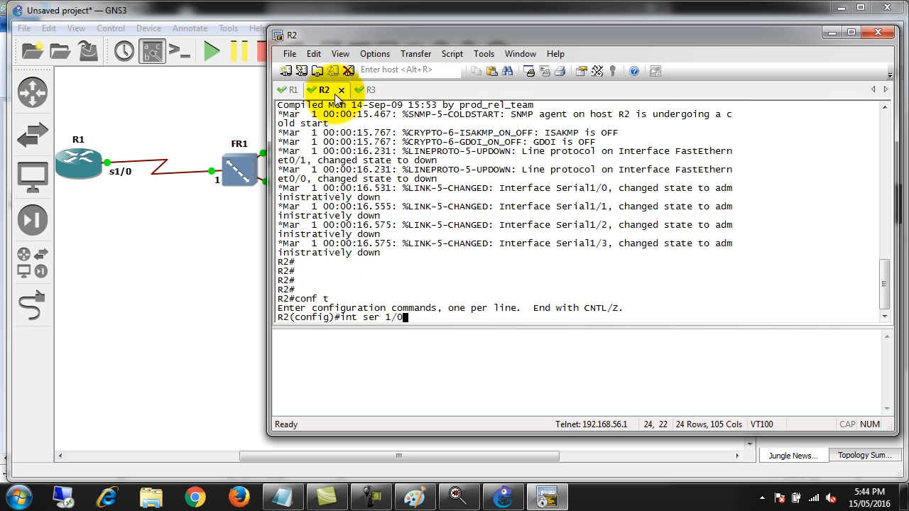
pyautogui.press('Return')
# Assign 10.0.0.2 with mask 255.255.255.0 to R2's Serial1/0, enable it with no shut and exit interface configuration
pyautogui.write('ip add 10.10')
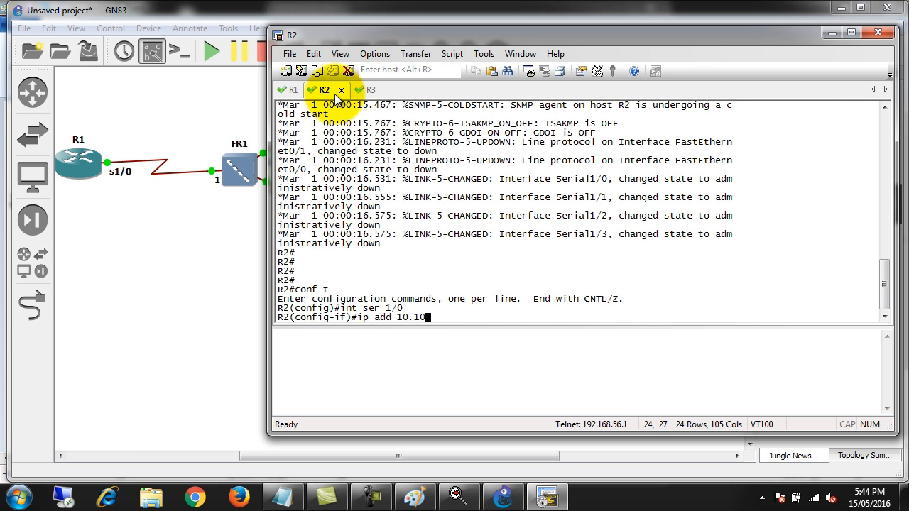
pyautogui.press('BackSpace')
pyautogui.press('BackSpace')
pyautogui.write('0.0.')
pyautogui.press('BackSpace')
pyautogui.write('2 255.255.255.0')
pyautogui.press('Return')
pyautogui.write('no shu')
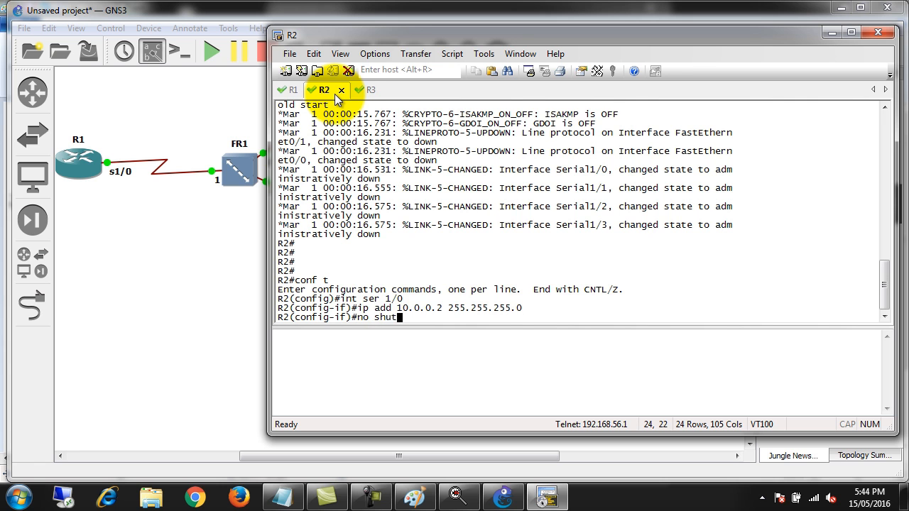
pyautogui.write('t')
pyautogui.press('Return')
pyautogui.write("exit'")
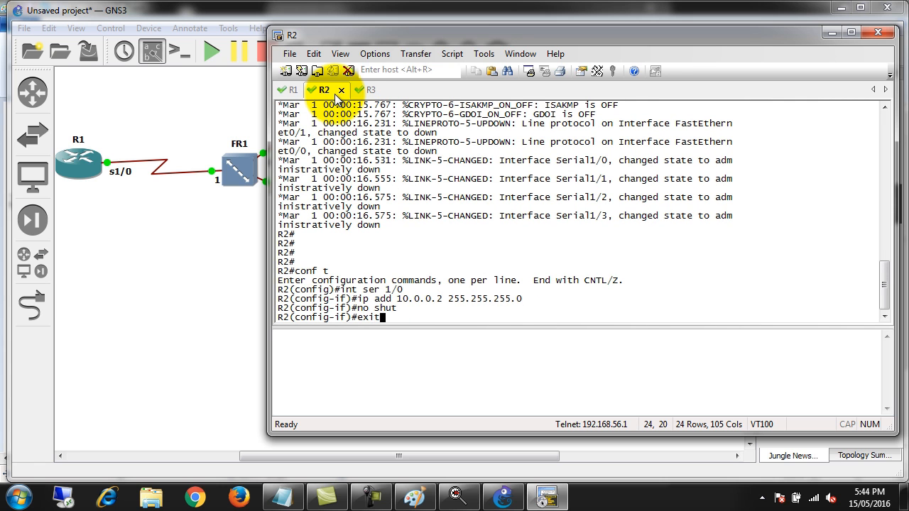
pyautogui.press('Return')
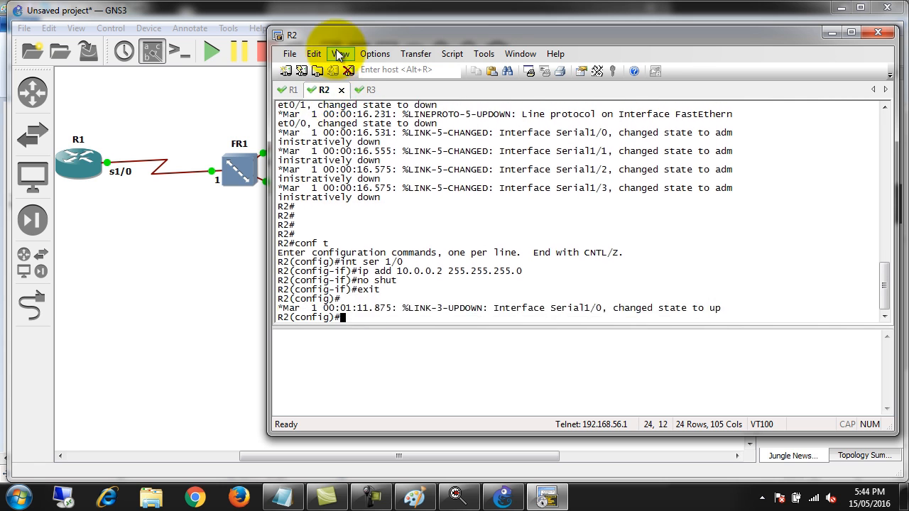
# In R3's console session, enter global configuration mode and select interface serial 1/0
pyautogui.click(366, 89)
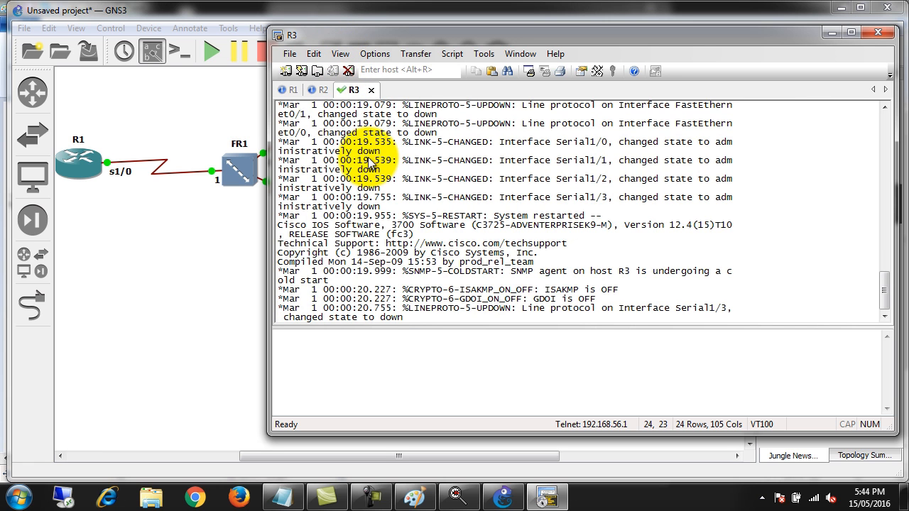
pyautogui.press('Return')
pyautogui.press('Return')
pyautogui.press('Return')
pyautogui.press('Return')
pyautogui.press('Return')
pyautogui.press('Return')
pyautogui.press('Return')
pyautogui.press('Return')
pyautogui.press('Return')
pyautogui.write('conf t')
pyautogui.press('Return')
pyautogui.write('int ')
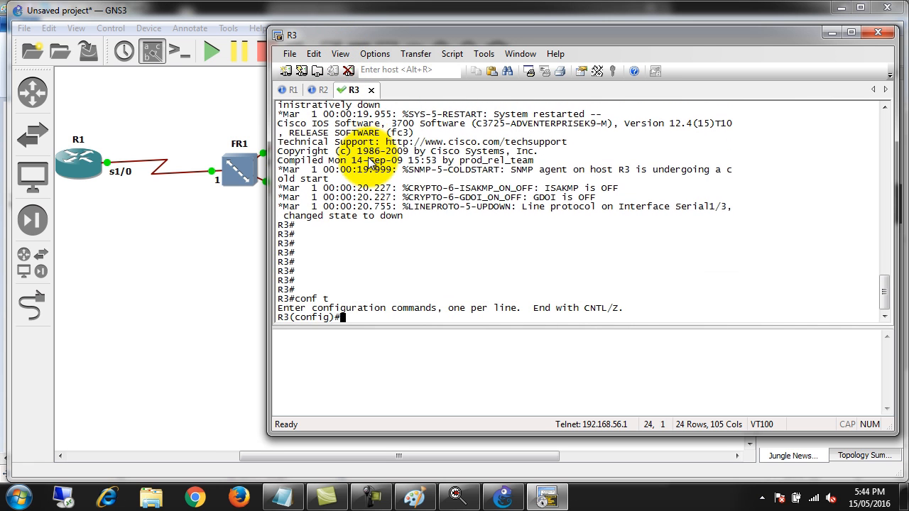
pyautogui.write('ser 1/0')
pyautogui.press('Return')
# Assign IP address 10.0.0.3 with mask 255.255.255.0 to R3's Serial1/0 and enable the interface with no shut
pyautogui.write('ip add 10.0.0.3')
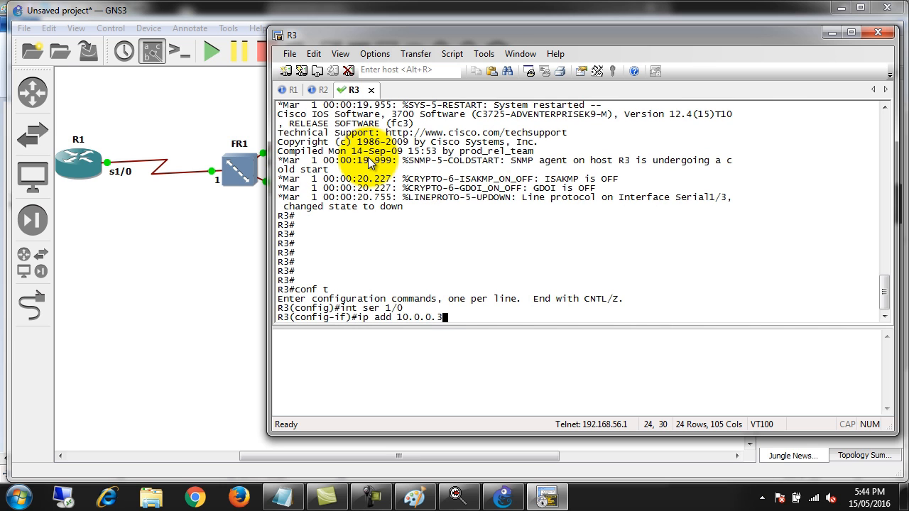
pyautogui.write('  255.255.255.')
pyautogui.write('0')
pyautogui.press('Return')
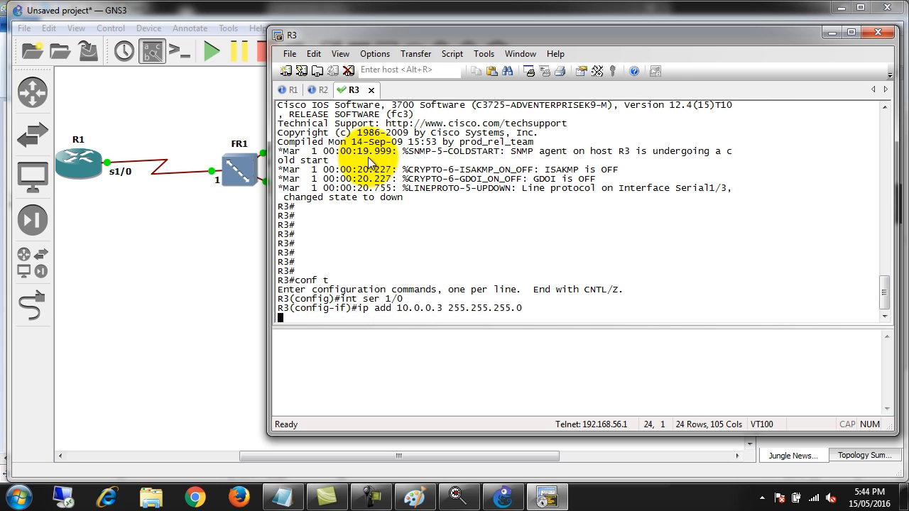
pyautogui.write('no shut')
pyautogui.press('Return')
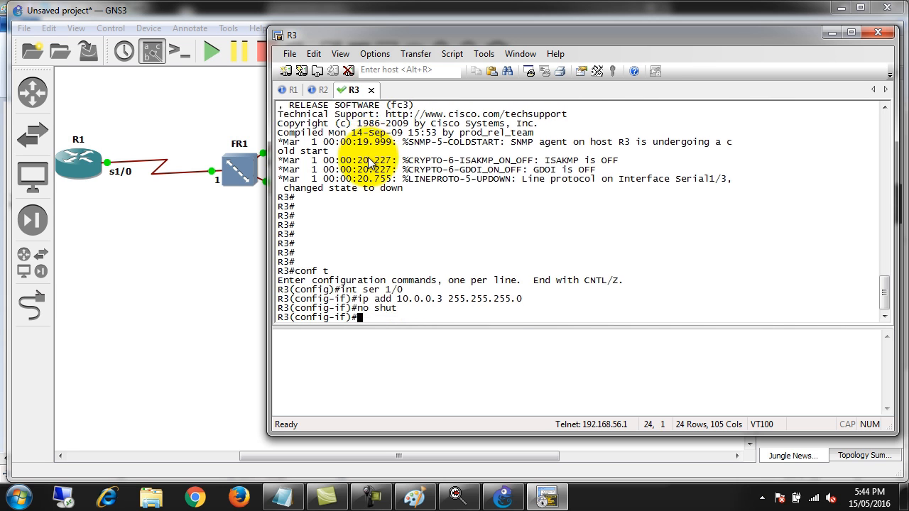
# Exit interface configuration on R3 back to global configuration mode
pyautogui.press('Return')
pyautogui.press('Return')
pyautogui.write('exit')
pyautogui.press('Return')
pyautogui.press('Return')
pyautogui.press('Return')
pyautogui.press('Return')
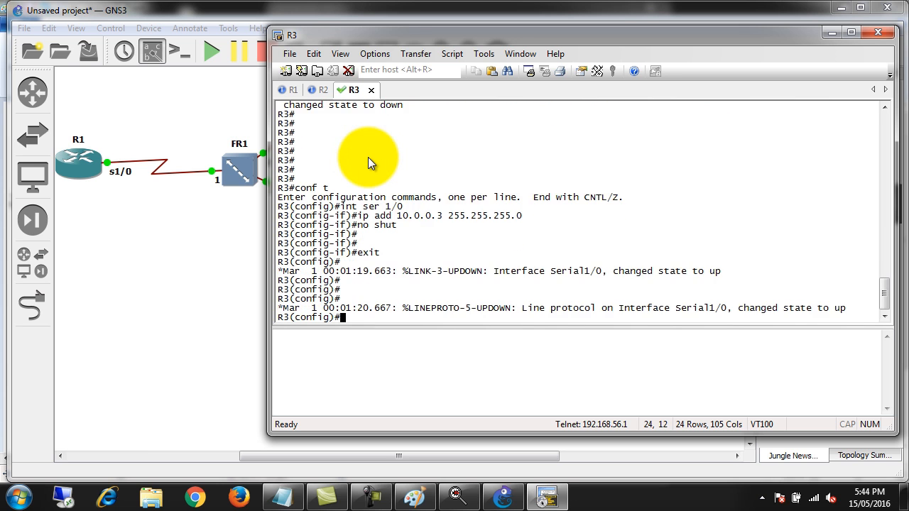
pyautogui.press('Return')
pyautogui.press('Return')
pyautogui.press('Return')
pyautogui.press('Return')
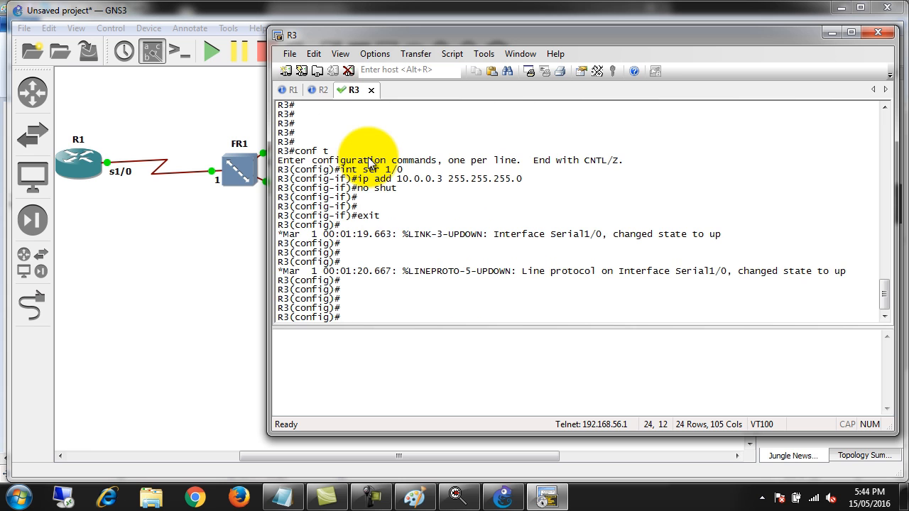
# Display R1's brief IP interface summary from configuration mode with do sho ip int bri
pyautogui.click(282, 85)
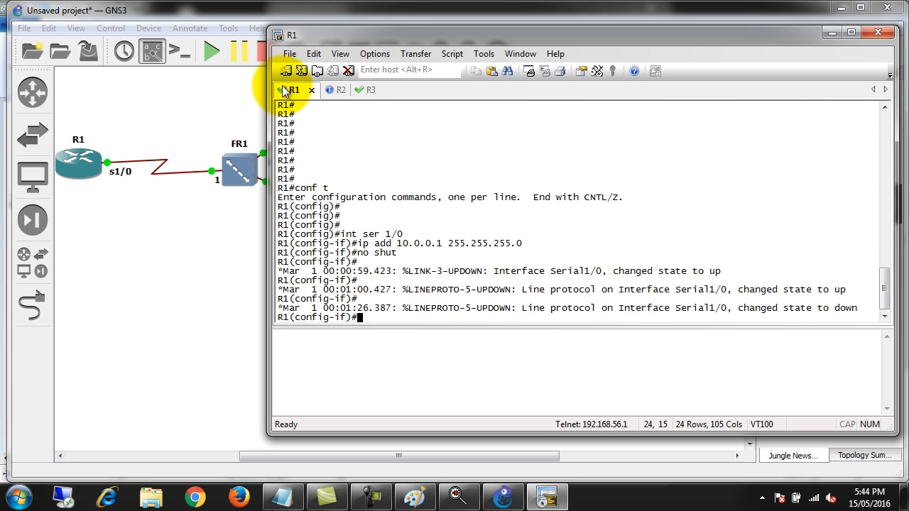
pyautogui.press('Return')
pyautogui.press('Return')
pyautogui.press('Return')
pyautogui.press('Return')
pyautogui.write('do sho ip int bri')
pyautogui.press('Return')
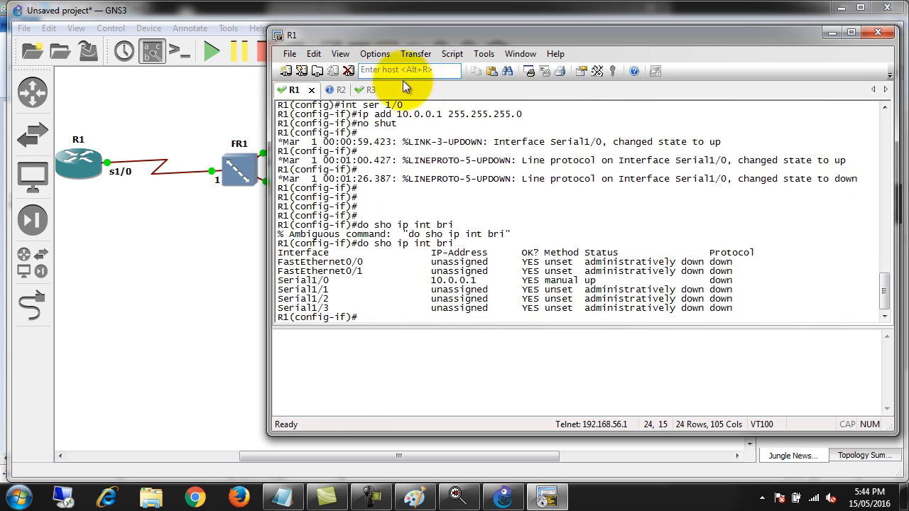
# Highlight the status and protocol of Serial1/0 in R1's interface summary, and return to the prompt
pyautogui.moveTo(737, 279); pyautogui.dragTo(575, 285)
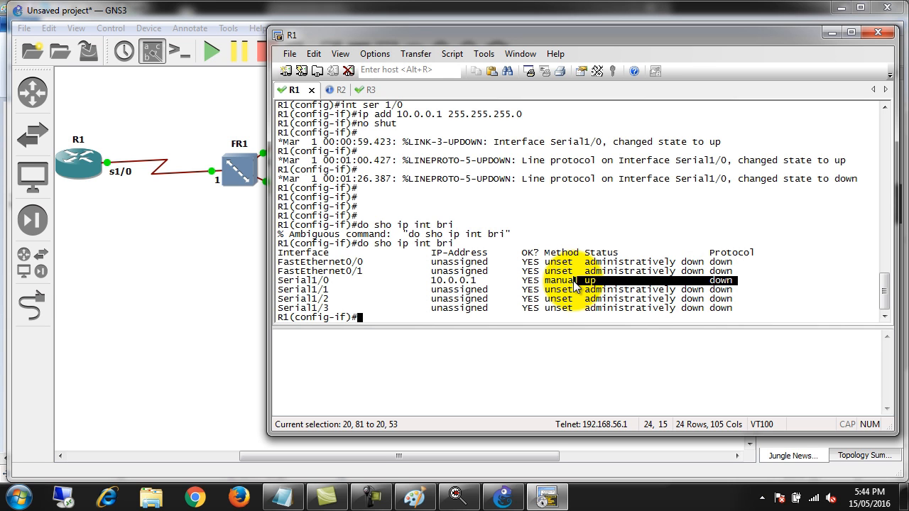
pyautogui.moveTo(576, 285); pyautogui.dragTo(574, 285)
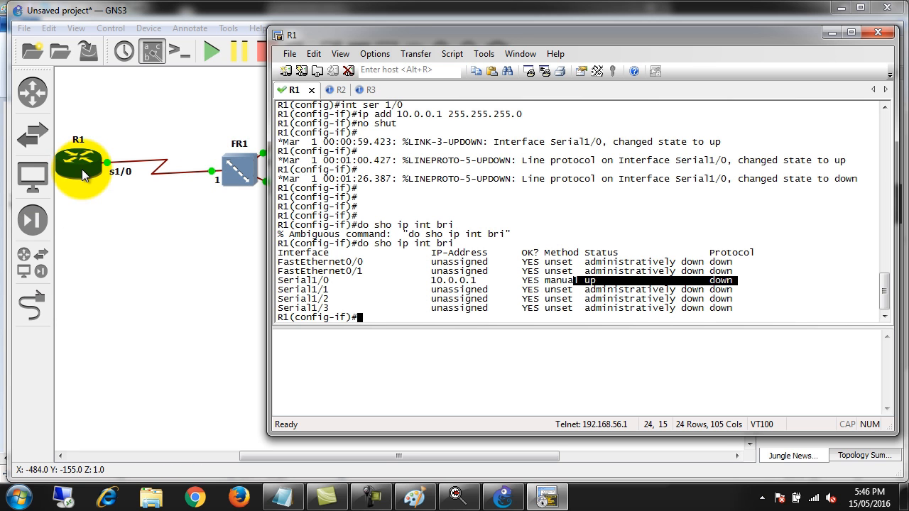
pyautogui.click(456, 211)
pyautogui.press('Return')
pyautogui.press('Return')
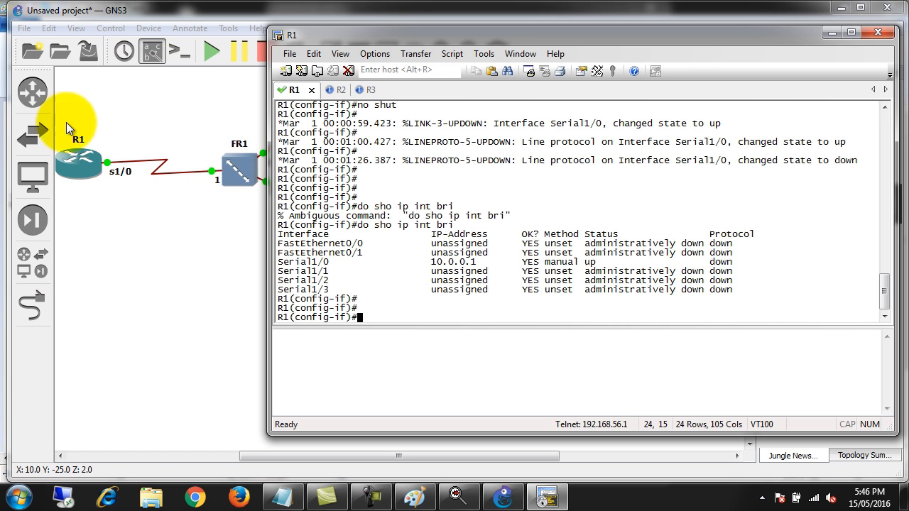
# Set the encapsulation of R1's Serial1/0 interface to frame-relay
pyautogui.click(84, 161)
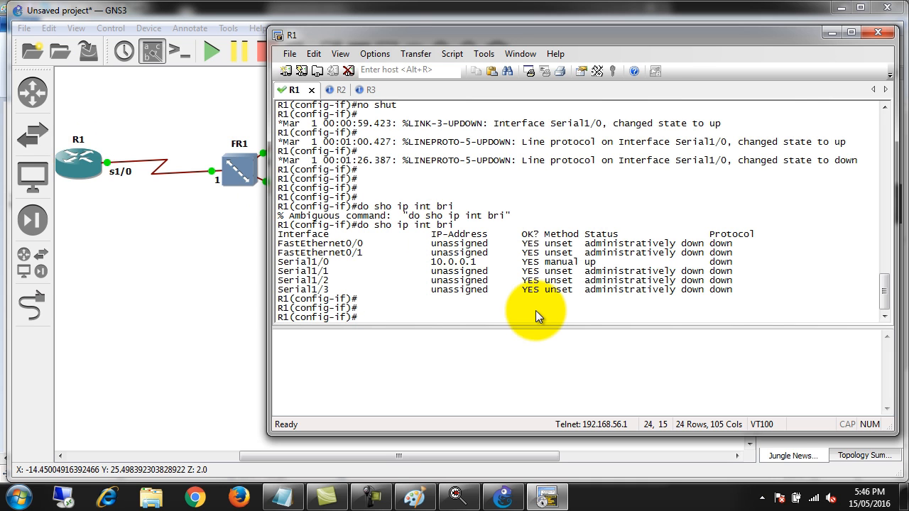
pyautogui.write('en')
pyautogui.press('Tab')
pyautogui.write('fam')
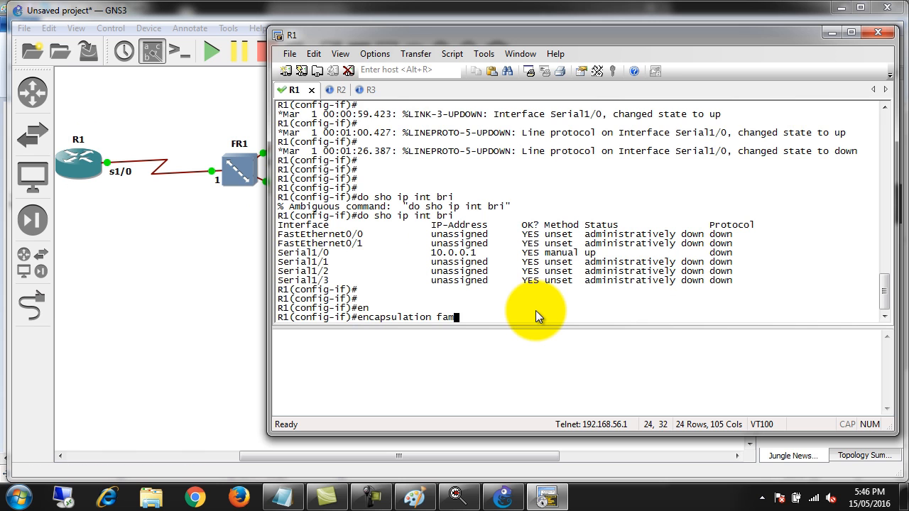
pyautogui.press('Tab')
pyautogui.press('BackSpace')
pyautogui.press('BackSpace')
pyautogui.write('ra')
pyautogui.press('Tab')
pyautogui.press('Return')
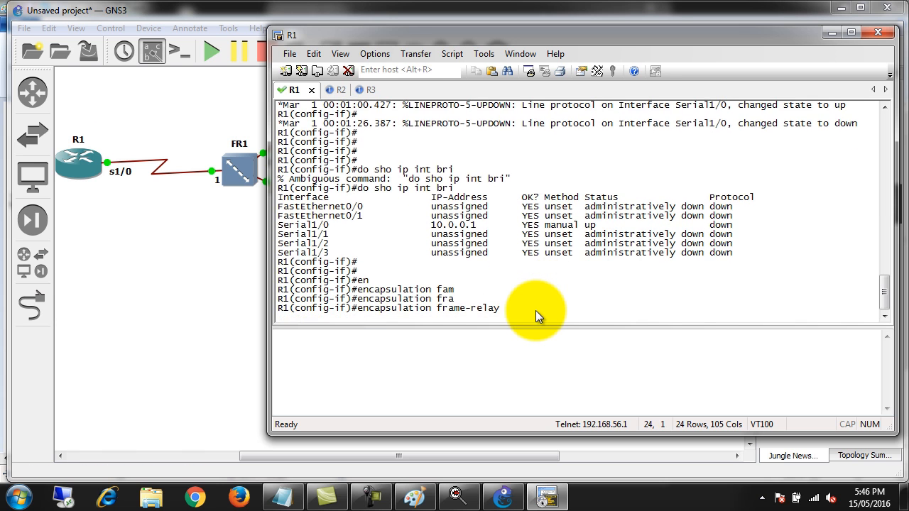
# Enter configuration of interface Serial1/0 on R2 and set its encapsulation to frame-relay
pyautogui.click(329, 91)
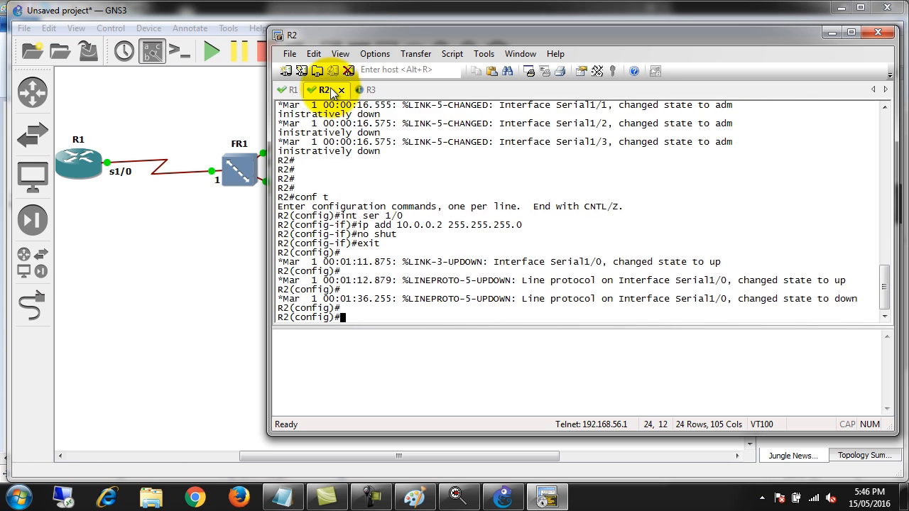
pyautogui.write('int serr')
pyautogui.press('BackSpace')
pyautogui.press('BackSpace')
pyautogui.write('1/0')
pyautogui.press('Return')
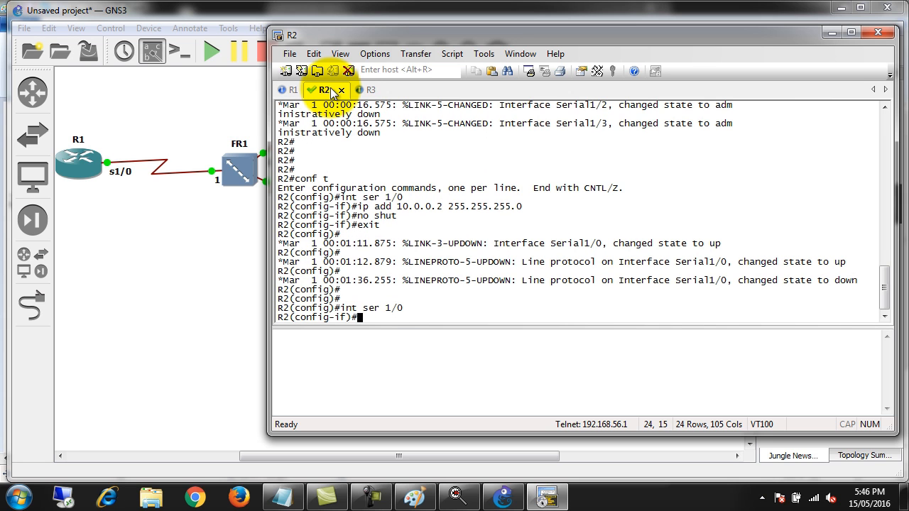
pyautogui.write('en')
pyautogui.press('Tab')
pyautogui.write('rram')
pyautogui.press('Tab')
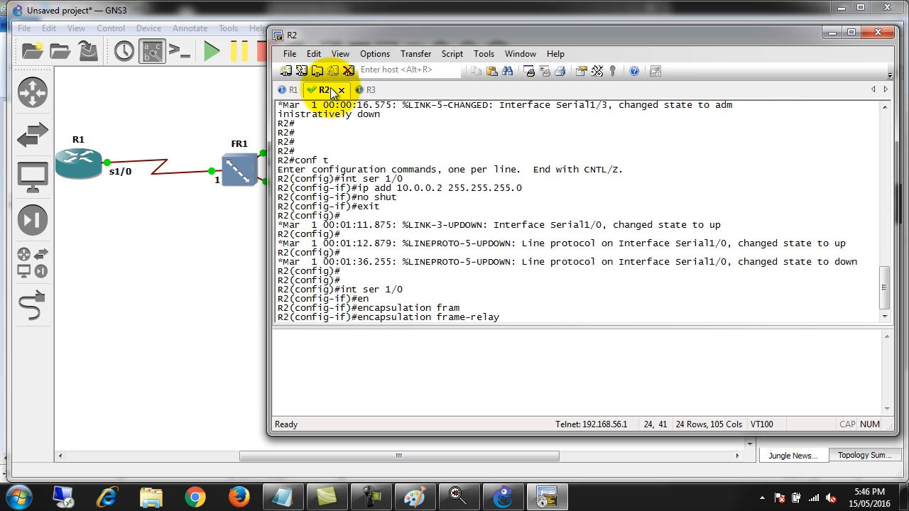
pyautogui.press('Return')
# Enter configuration of interface Serial1/0 on R3 and set its encapsulation to frame-relay
pyautogui.click(368, 89)
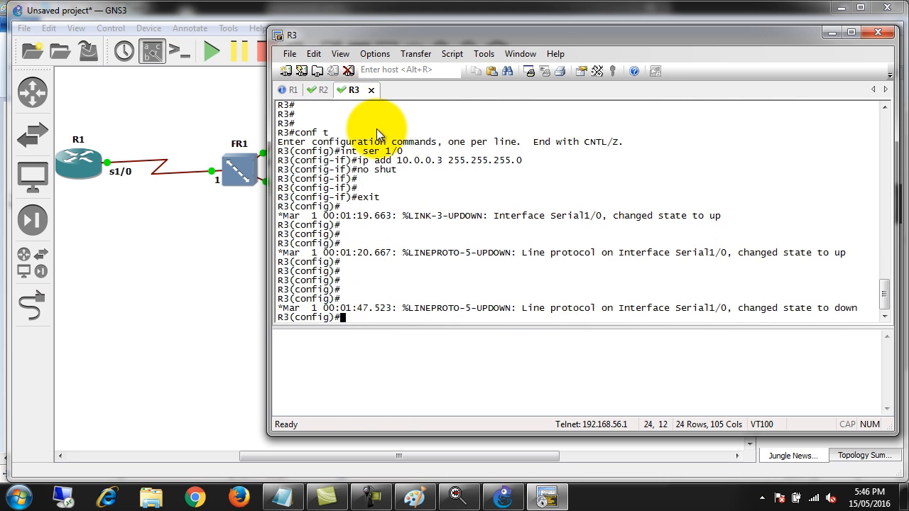
pyautogui.press('Return')
pyautogui.press('Return')
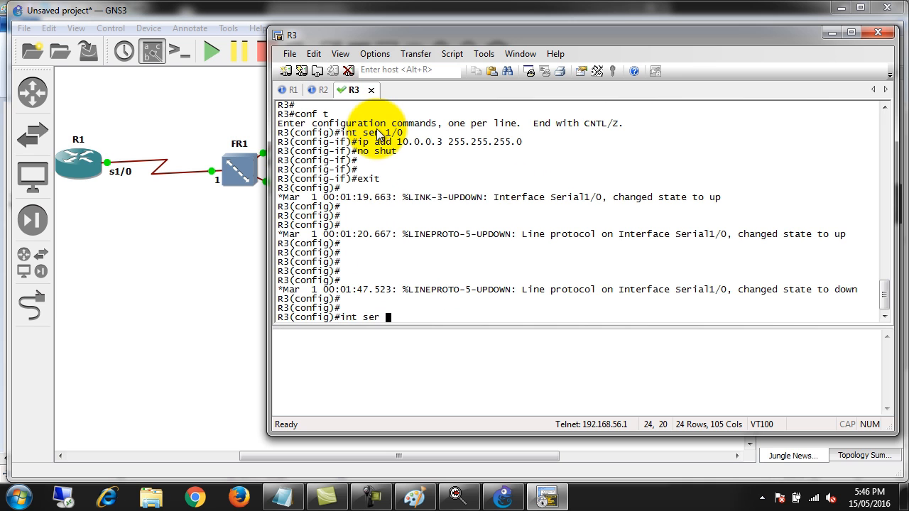
pyautogui.write('1/0')
pyautogui.press('Return')
pyautogui.write('en')
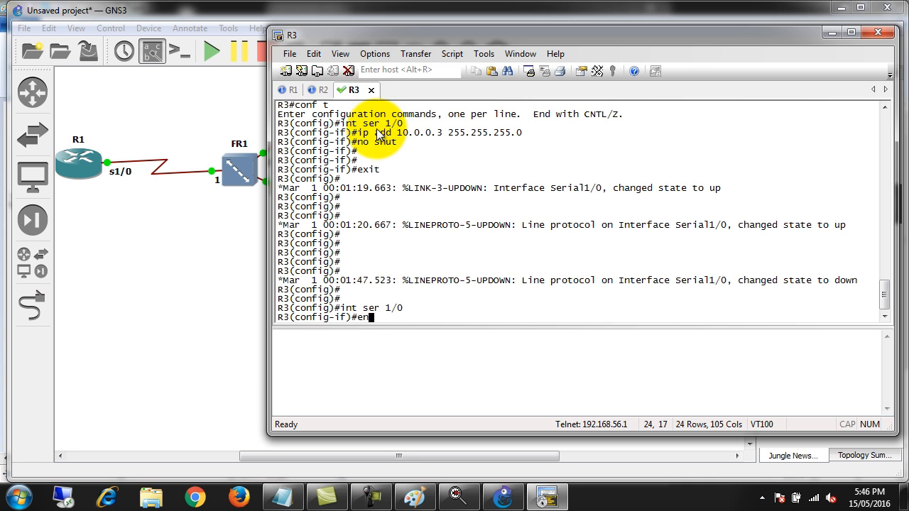
pyautogui.press('Tab')
pyautogui.write('fram')
pyautogui.press('Tab')
pyautogui.press('Return')
pyautogui.press('Return')
pyautogui.press('Return')
pyautogui.press('Return')
pyautogui.press('Return')
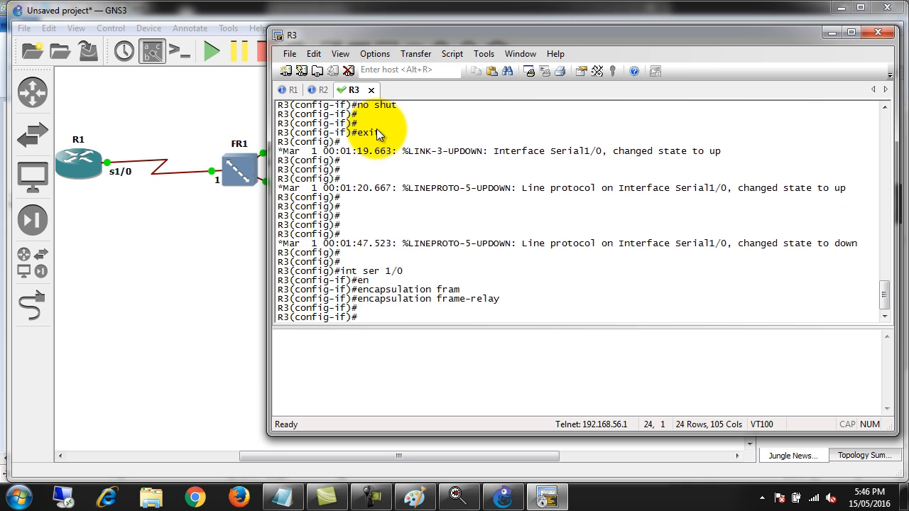
# Display R1's brief IP interface summary again from interface configuration mode with do sho ip int bri
pyautogui.click(316, 91)
pyautogui.click(286, 93)
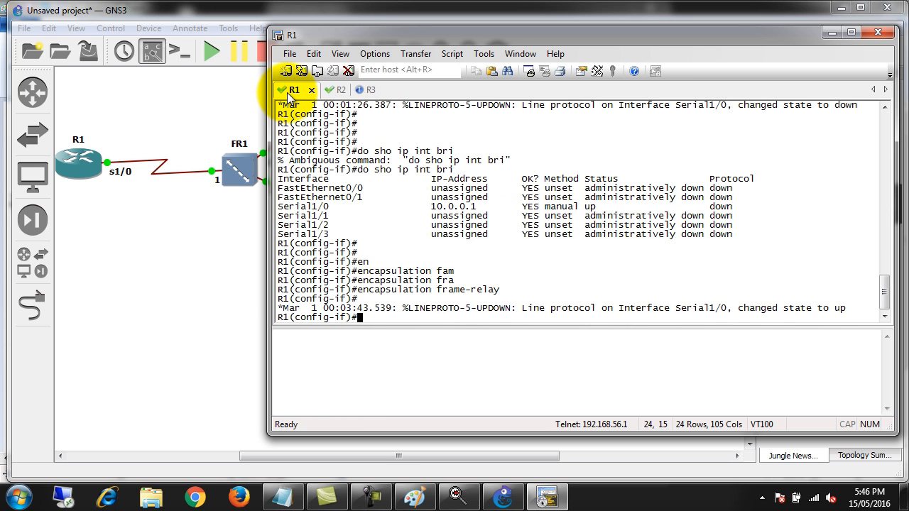
pyautogui.write('do sho ip int bri')
pyautogui.press('Return')
pyautogui.press('Up')
pyautogui.press('Return')
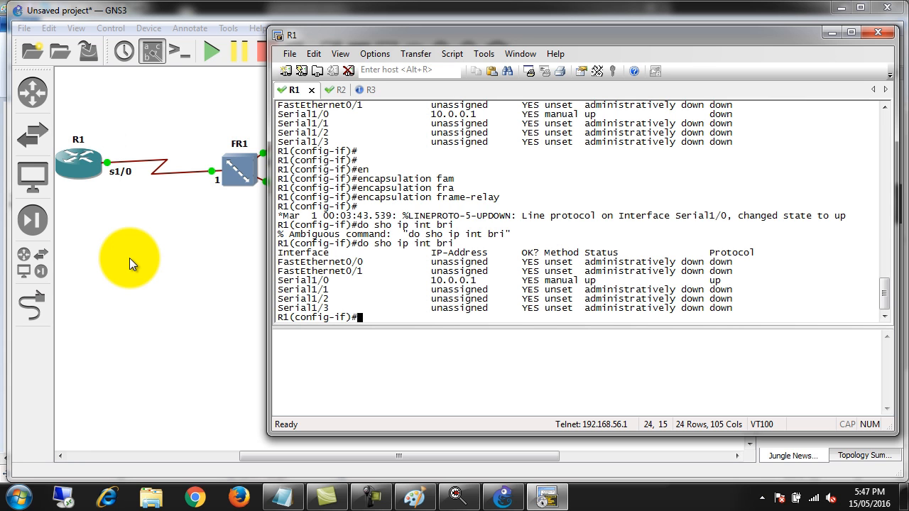
# Leave interface configuration on R1 and return to privileged EXEC mode
pyautogui.hotkey('ctrl', 'z')
pyautogui.press('Return')
pyautogui.press('Return')
pyautogui.press('Return')
pyautogui.press('Return')
pyautogui.press('Return')
pyautogui.press('Return')
pyautogui.press('Return')
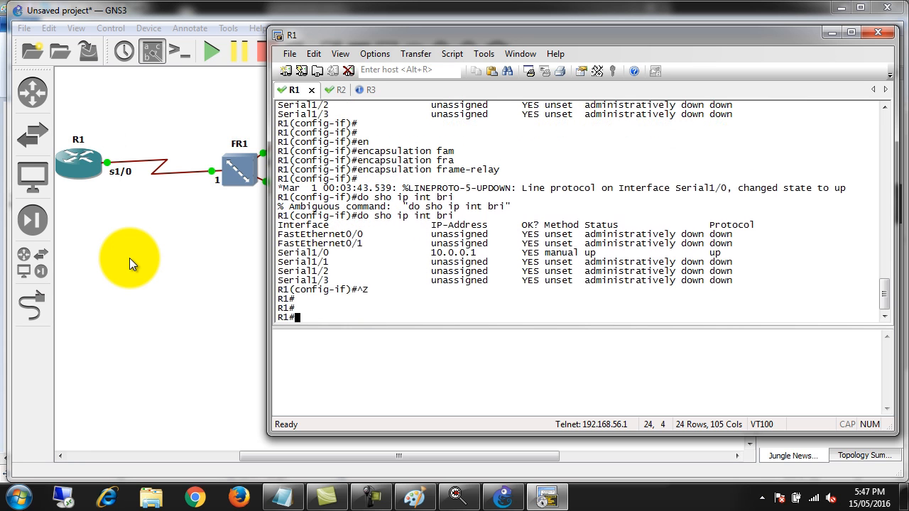
pyautogui.press('Return')
pyautogui.press('Return')
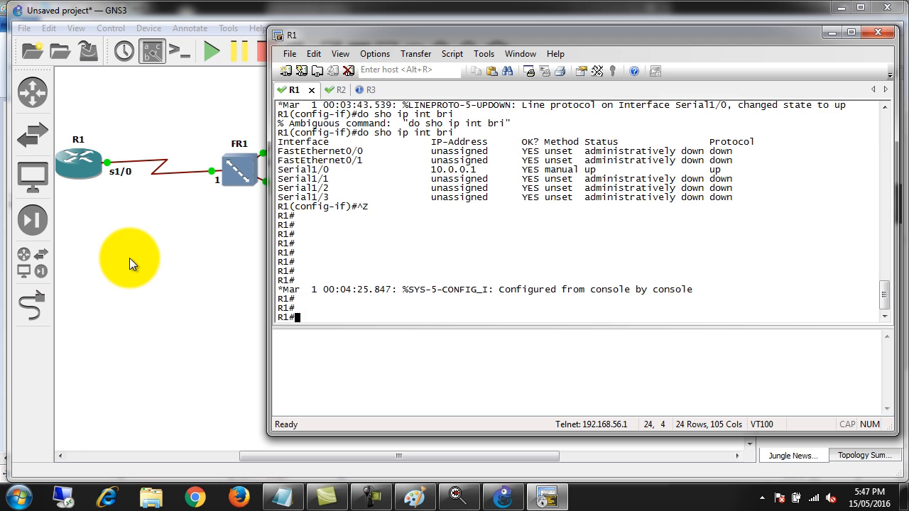
# Display R1's Frame Relay mappings with show frame-relay map
pyautogui.write('sho')
pyautogui.press('Tab')
pyautogui.write('fram')
pyautogui.press('Tab')
pyautogui.write('map')
pyautogui.press('Tab')
pyautogui.press('Return')
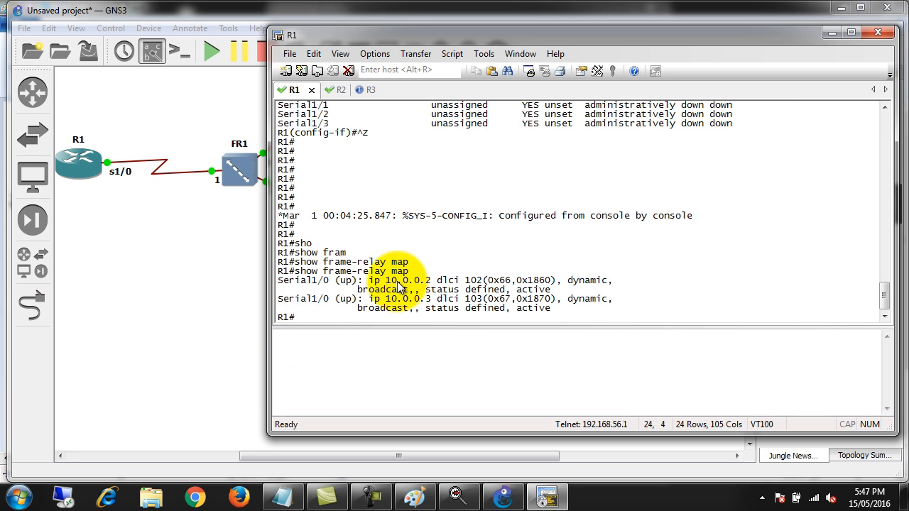
# Highlight the IP address, DLCI, dynamic, broadcast and status entries in R1's Frame Relay map output
pyautogui.doubleClick(282, 281)
pyautogui.moveTo(386, 280); pyautogui.dragTo(485, 287)
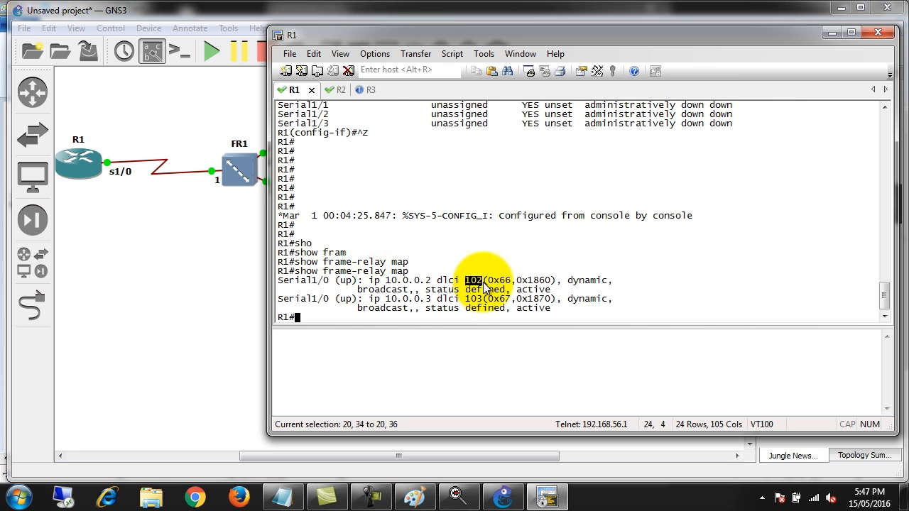
pyautogui.doubleClick(584, 281)
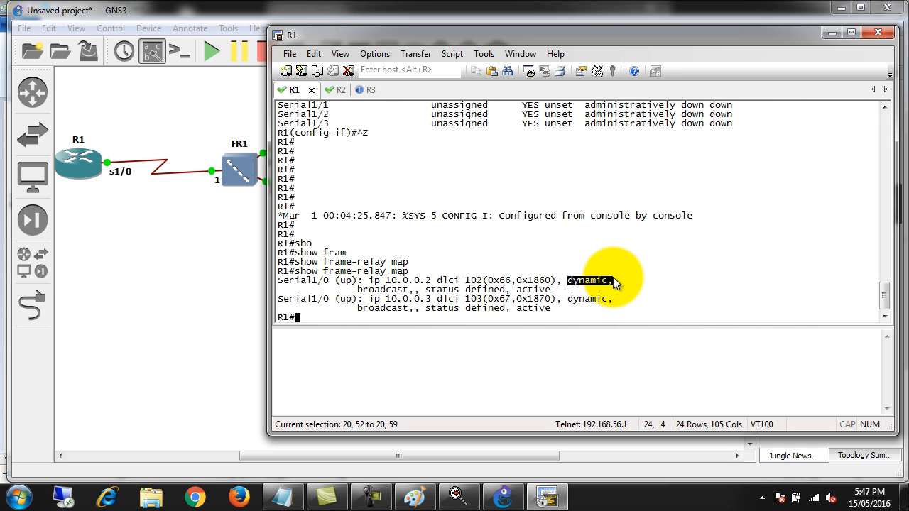
pyautogui.moveTo(550, 291); pyautogui.dragTo(358, 294)
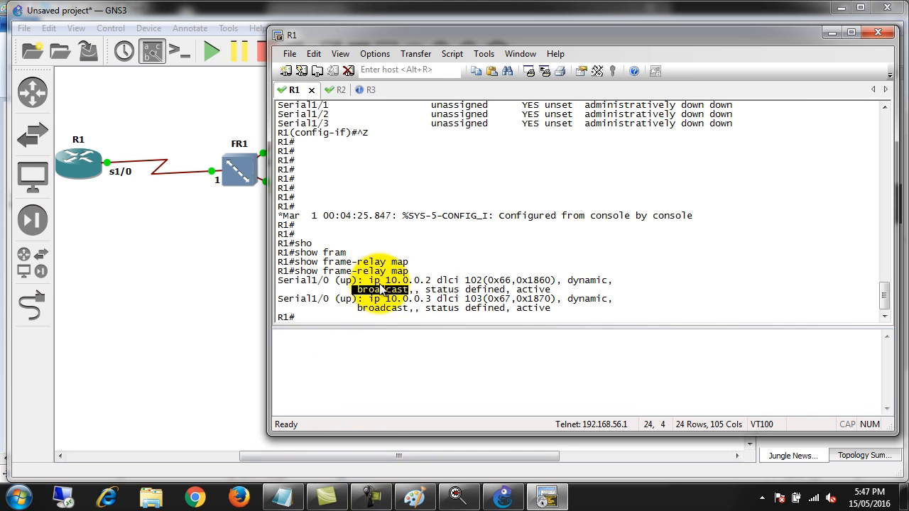
pyautogui.moveTo(382, 300); pyautogui.dragTo(490, 311)
pyautogui.moveTo(568, 299); pyautogui.dragTo(550, 317)
pyautogui.click(529, 307)
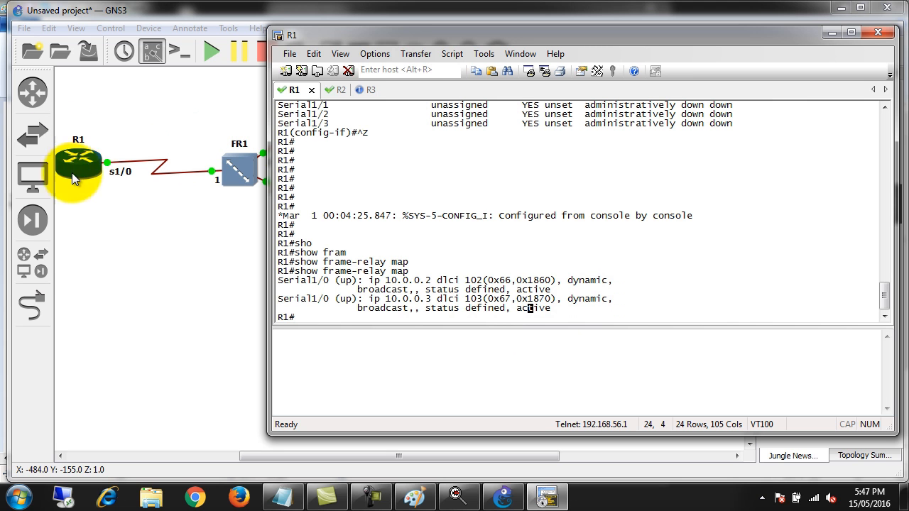
# Return R2 to privileged EXEC mode, run show frame-relay map, and highlight the mapped IP address and DLCI
pyautogui.click(337, 90)
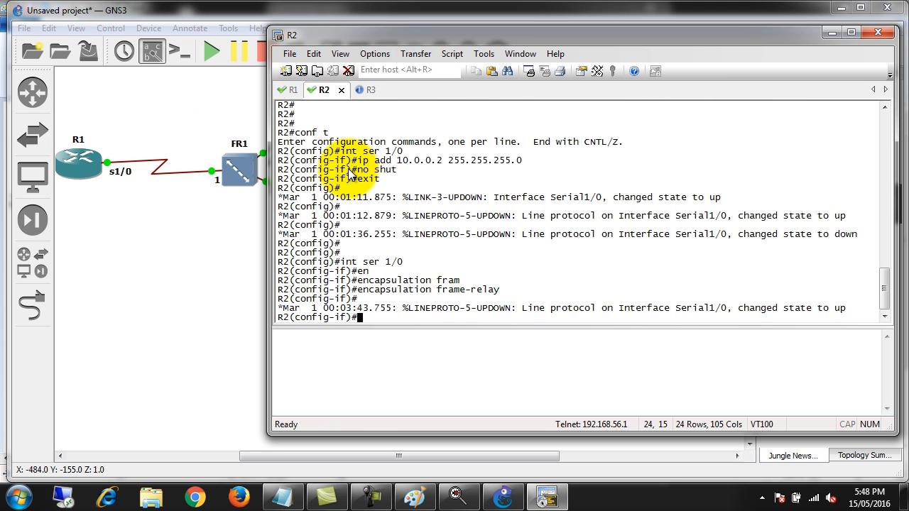
pyautogui.hotkey('ctrl', 'z')
pyautogui.press('Return')
pyautogui.write('show ')
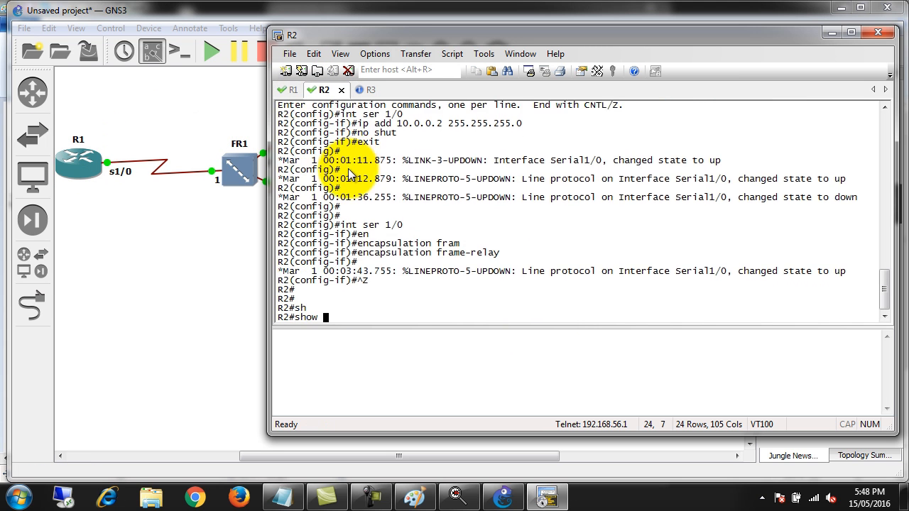
pyautogui.write('fram')
pyautogui.press('Tab')
pyautogui.write('map')
pyautogui.press('Tab')
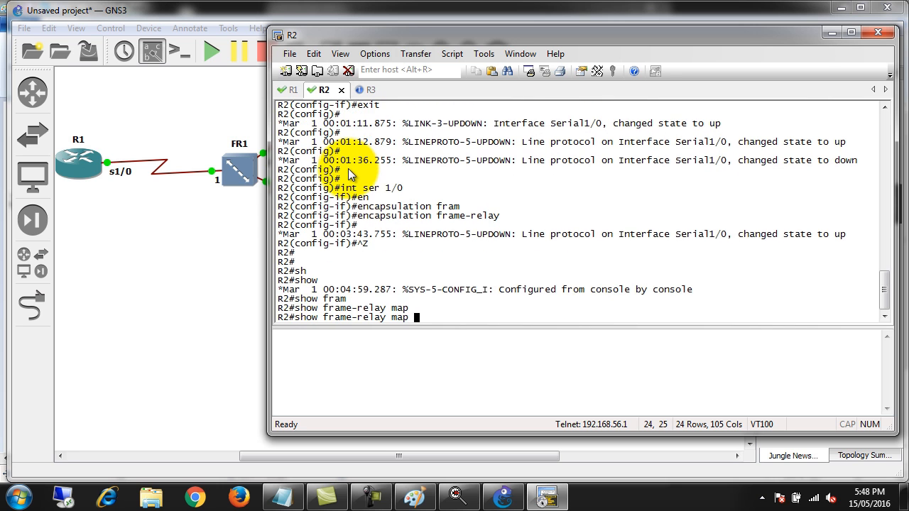
pyautogui.press('Return')
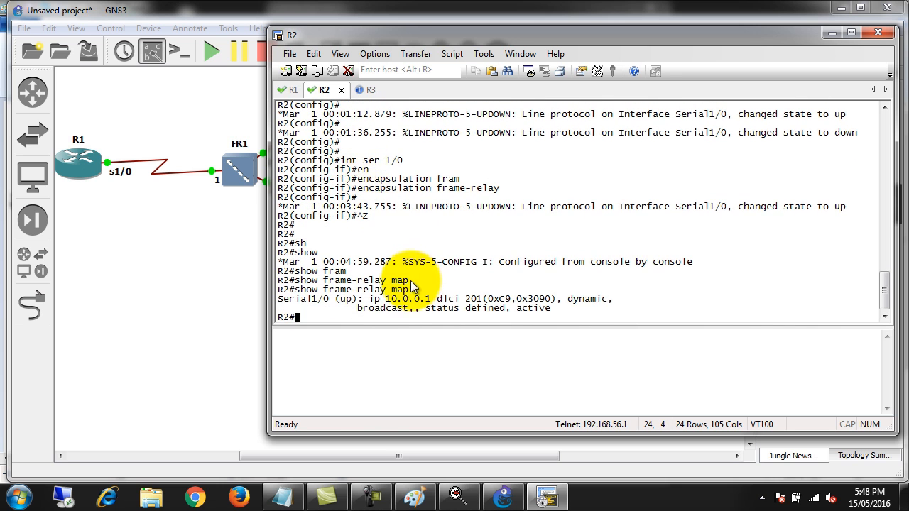
pyautogui.doubleClick(393, 299)
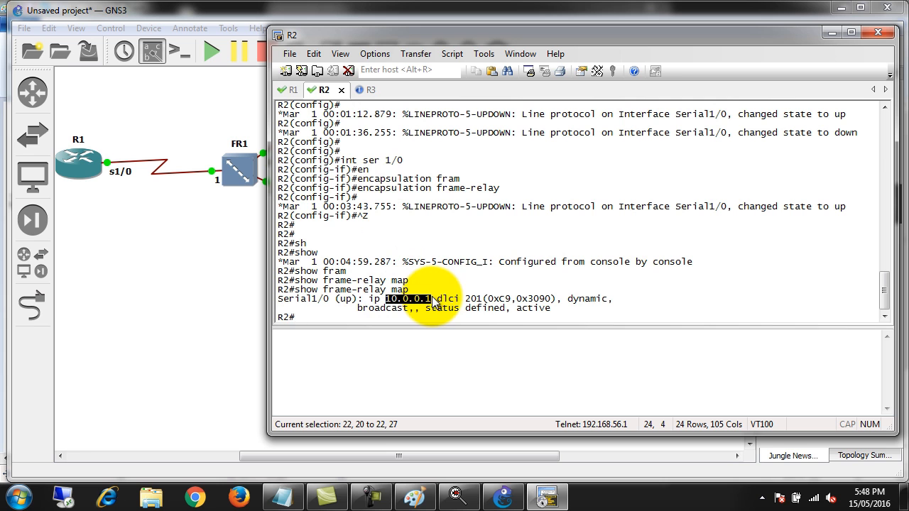
pyautogui.doubleClick(474, 299)
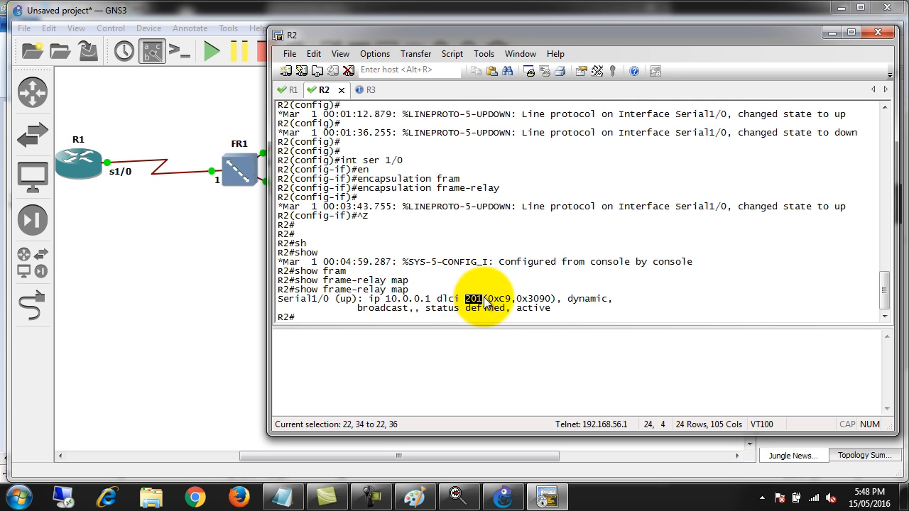
# Return R3 to privileged EXEC mode, run show frame-relay map, and highlight the mapped IP address and DLCI
pyautogui.click(362, 90)
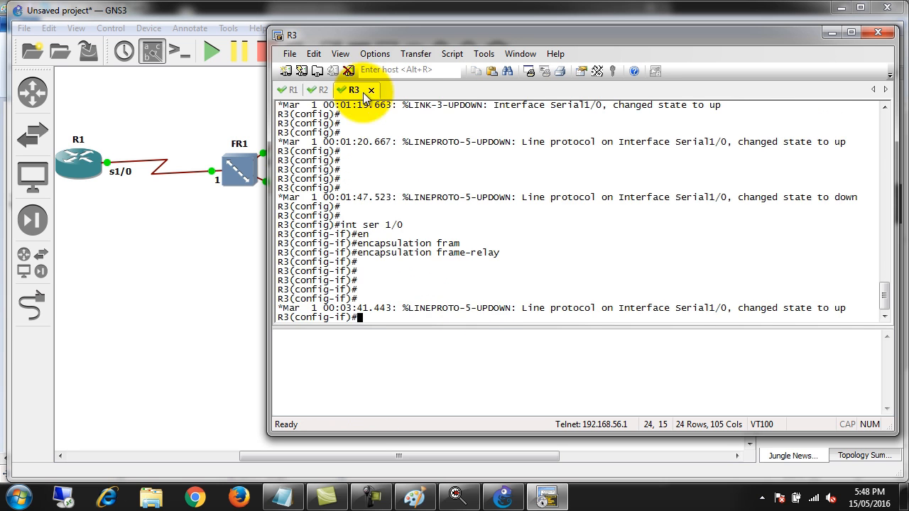
pyautogui.press('Return')
pyautogui.press('Return')
pyautogui.press('Return')
pyautogui.write('sho')
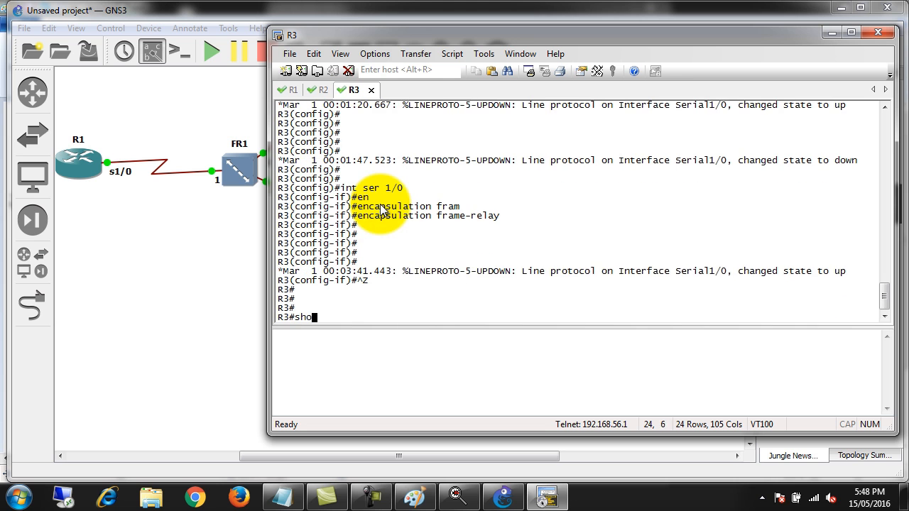
pyautogui.press('Tab')
pyautogui.write('fram')
pyautogui.press('Tab')
pyautogui.write('ma')
pyautogui.press('Tab')
pyautogui.press('Return')
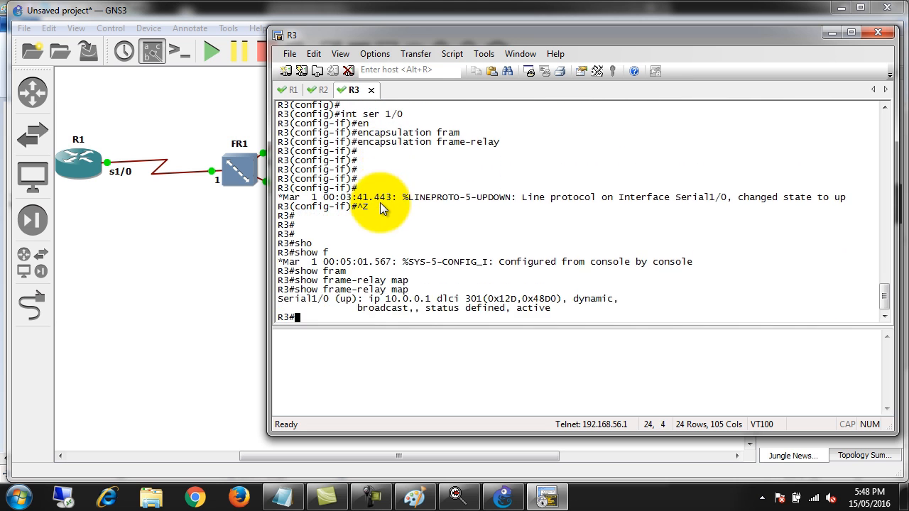
pyautogui.moveTo(385, 299); pyautogui.dragTo(480, 299)
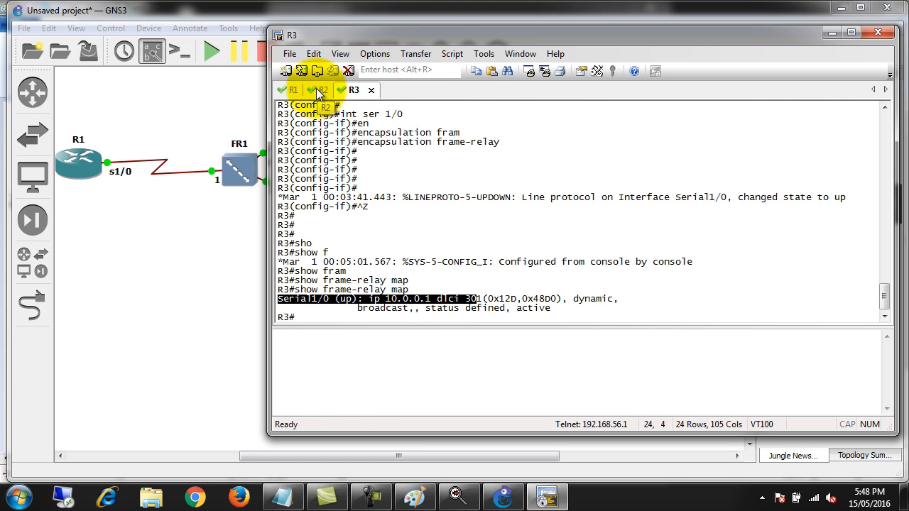
# Switch to R1's console and enter global configuration mode with conf t
pyautogui.click(283, 90)
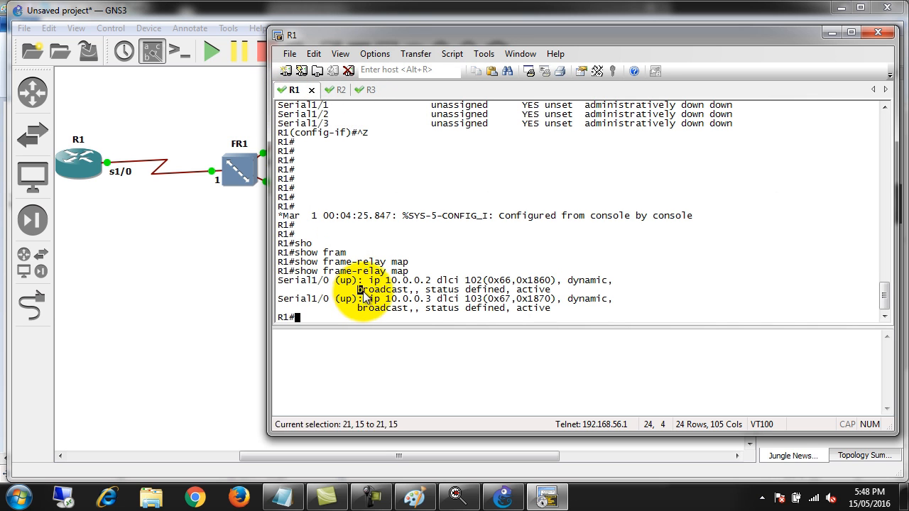
pyautogui.press('Return')
pyautogui.press('Return')
pyautogui.press('Return')
pyautogui.press('Return')
pyautogui.press('Return')
pyautogui.press('Return')
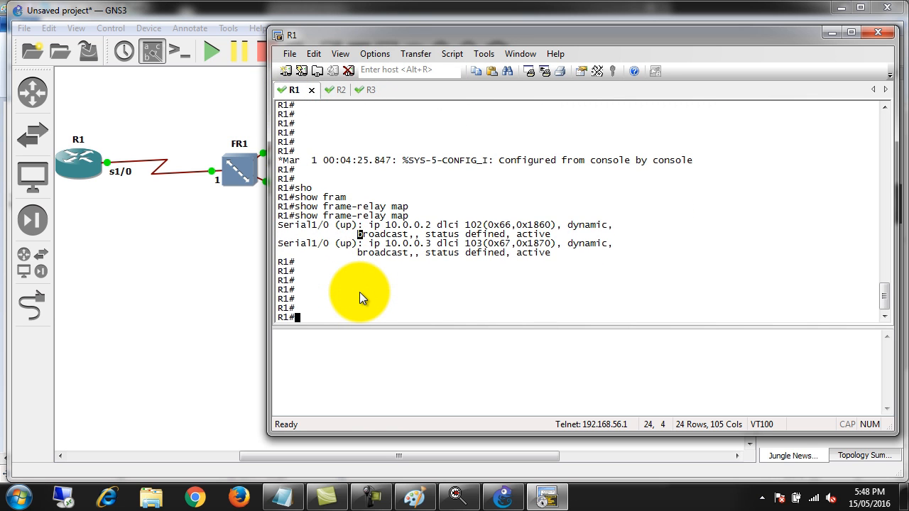
pyautogui.write('conf t')
pyautogui.press('Return')
pyautogui.press('Return')
pyautogui.press('Return')
pyautogui.press('Return')
pyautogui.press('Return')
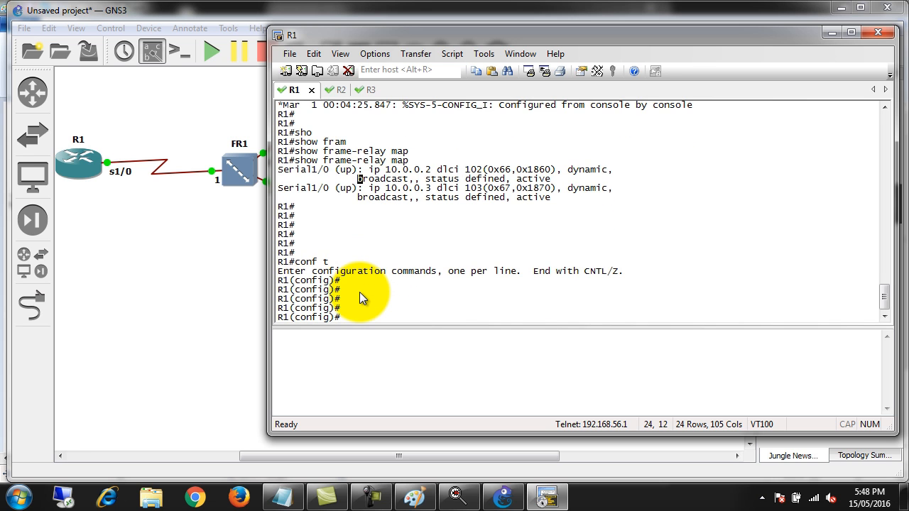
# Disable inverse ARP on R1's Serial1/0 interface with no frame-relay inverse-arp
pyautogui.write('int ser 1/0')
pyautogui.press('Return')
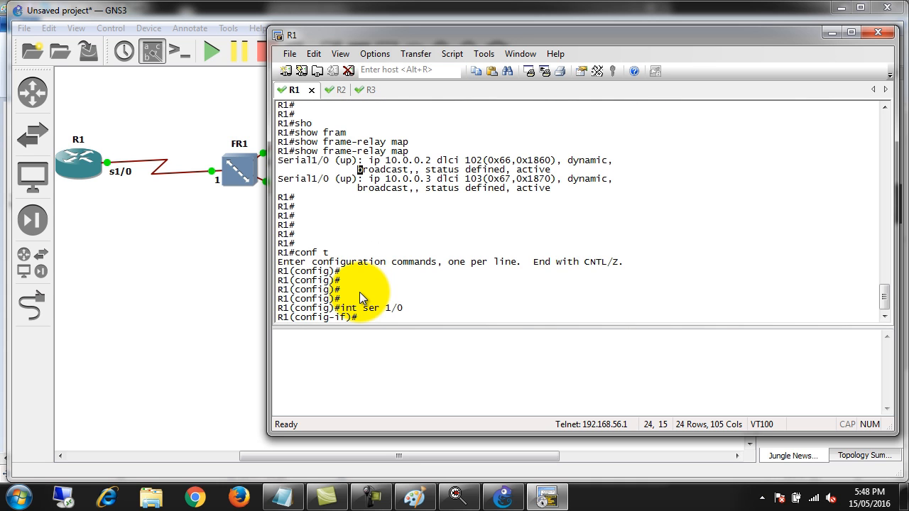
pyautogui.write('no fram')
pyautogui.press('Tab')
pyautogui.write('in')
pyautogui.press('Tab')
pyautogui.write('v')
pyautogui.press('Tab')
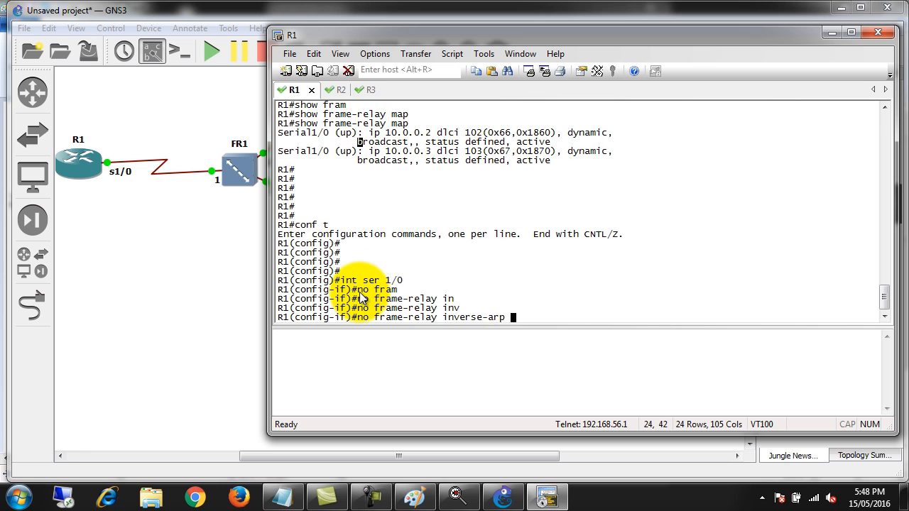
pyautogui.press('Return')
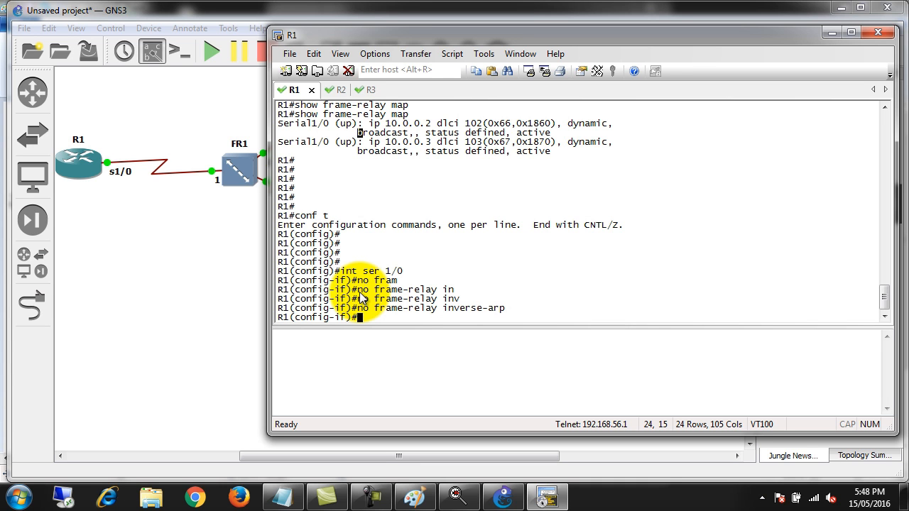
# Exit Serial1/0 interface configuration and global configuration to return R1 to privileged EXEC mode
pyautogui.write('exit')
pyautogui.press('Return')
pyautogui.press('Return')
pyautogui.press('Return')
pyautogui.press('Return')
pyautogui.write('exi')
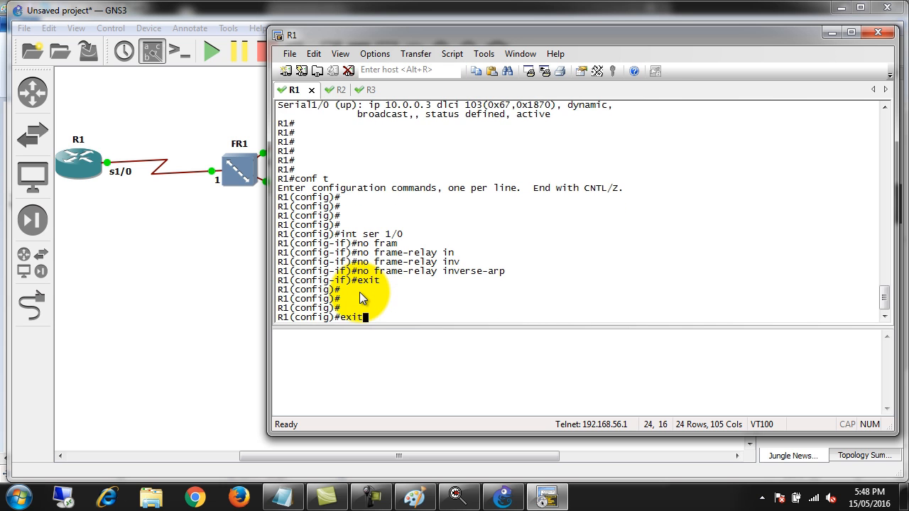
pyautogui.write('t')
pyautogui.press('Return')
pyautogui.press('Return')
# Run show frame-relay map on R1 to check its mappings with inverse ARP disabled
pyautogui.write('c')
pyautogui.press('Tab')
pyautogui.write('l')
pyautogui.press('Tab')
pyautogui.write('sho')
pyautogui.press('Tab')
pyautogui.write('fram')
pyautogui.press('Tab')
pyautogui.write('map')
pyautogui.press('Tab')
pyautogui.press('Return')
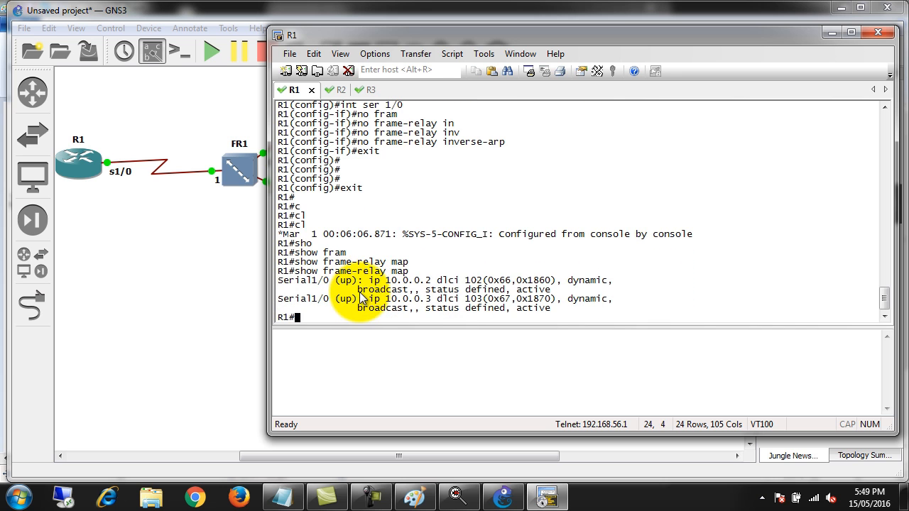
# Start a clear frame-relay command on R1, list its available options, and highlight inarp
pyautogui.press('Return')
pyautogui.press('Return')
pyautogui.write('cle')
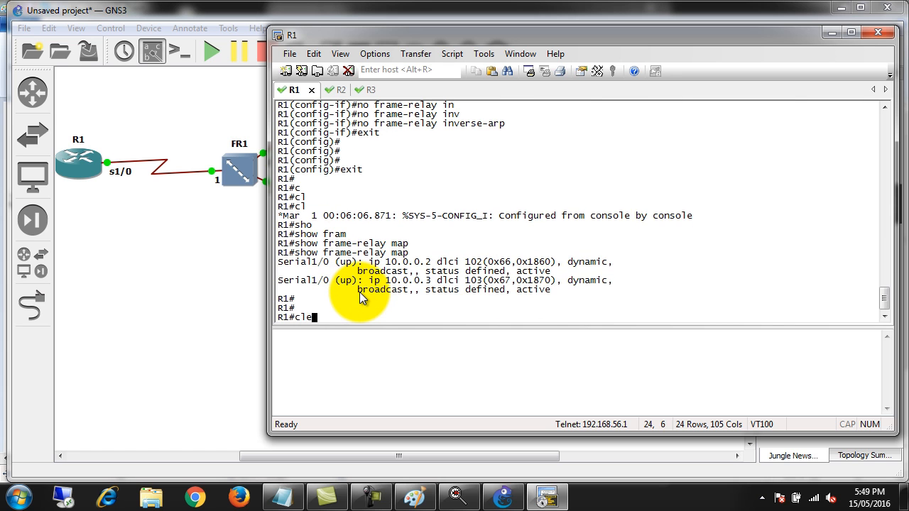
pyautogui.press('Tab')
pyautogui.write('fram')
pyautogui.press('Tab')
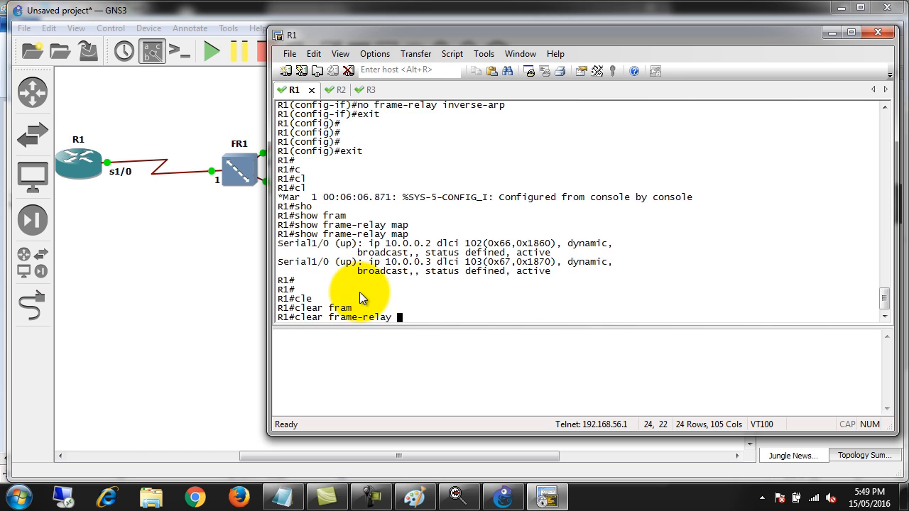
pyautogui.write('?')
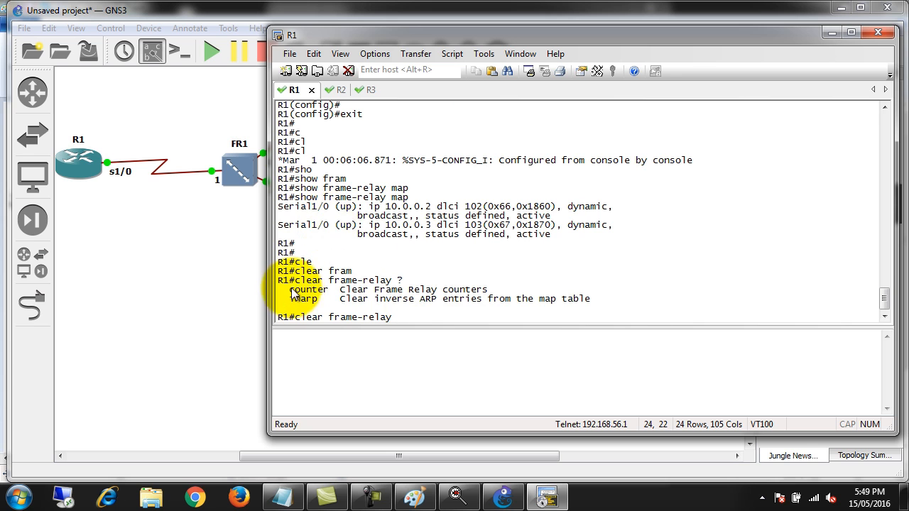
pyautogui.moveTo(283, 289); pyautogui.dragTo(316, 299)
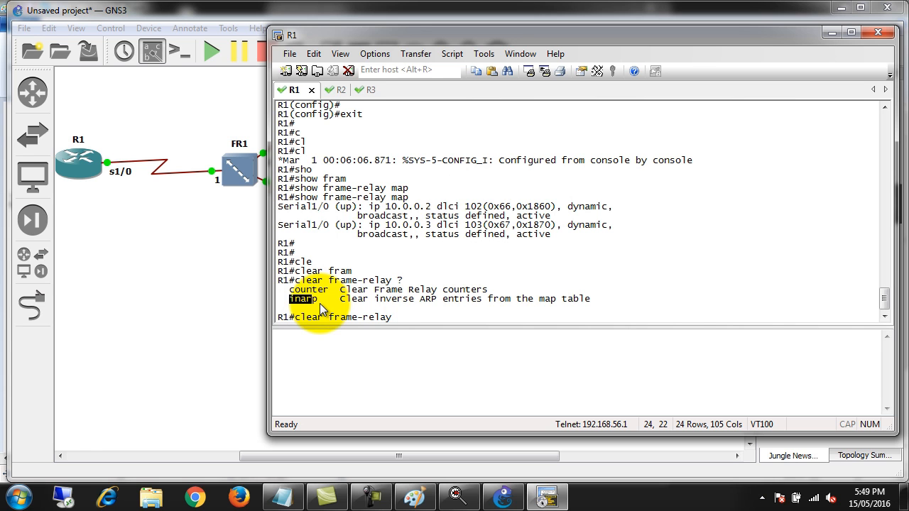
# Complete the command as clear frame-relay inarp to clear R1's inverse ARP map entries
pyautogui.write('in')
pyautogui.press('Tab')
pyautogui.press('Return')
pyautogui.press('Return')
pyautogui.press('Return')
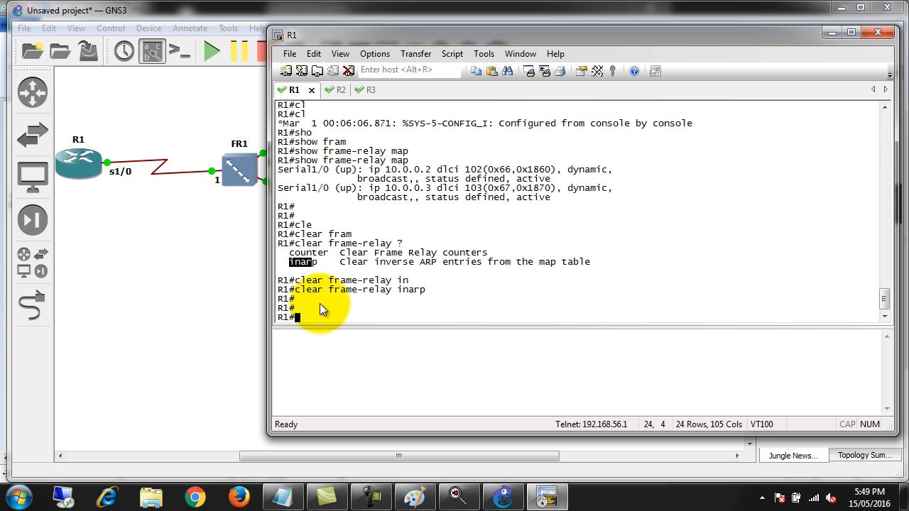
# Run show frame-relay map three times on R1 to check the cleared map table
pyautogui.write('show fr')
pyautogui.press('Tab')
pyautogui.write('fram')
pyautogui.press('Tab')
pyautogui.write('m')
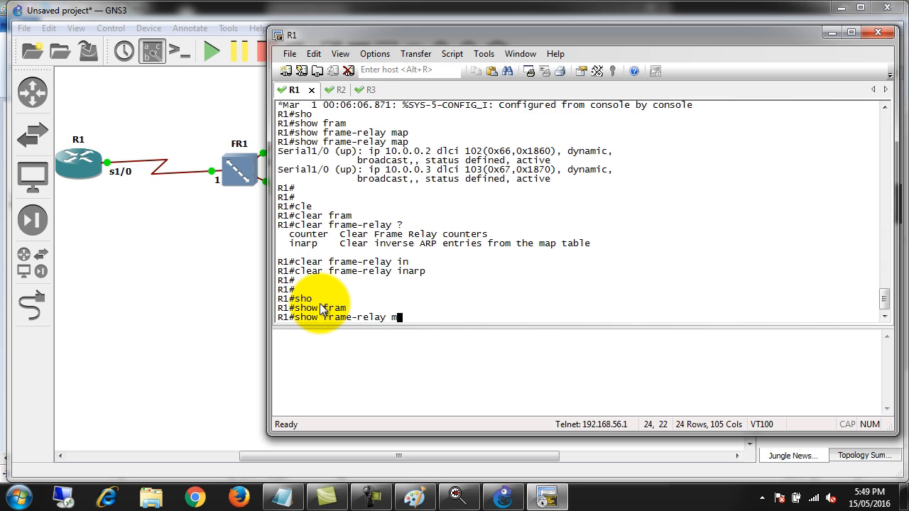
pyautogui.press('Tab')
pyautogui.press('Return')
pyautogui.press('Up')
pyautogui.press('Return')
pyautogui.press('Up')
pyautogui.press('Return')
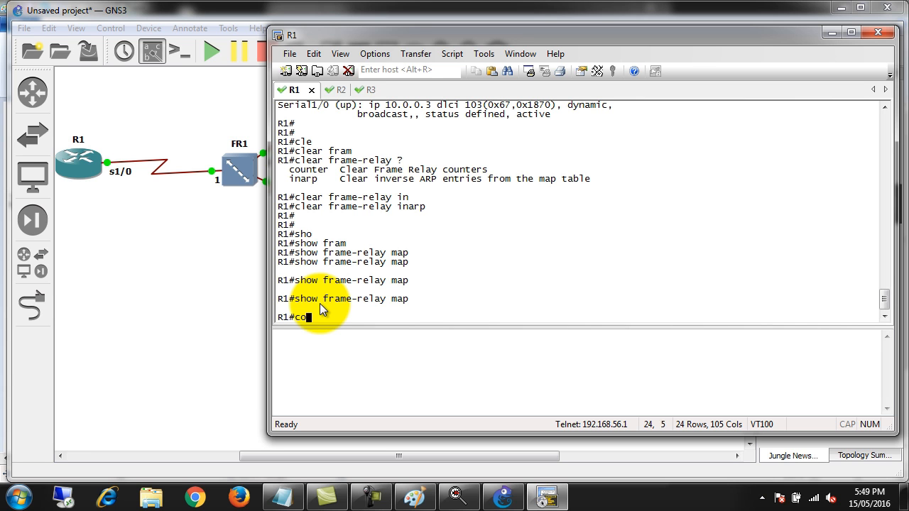
# Enter global configuration mode on R1 with conf t and open interface configuration with int ser 1/0
pyautogui.press('Return')
pyautogui.press('Return')
pyautogui.press('Return')
pyautogui.write('int ser ')
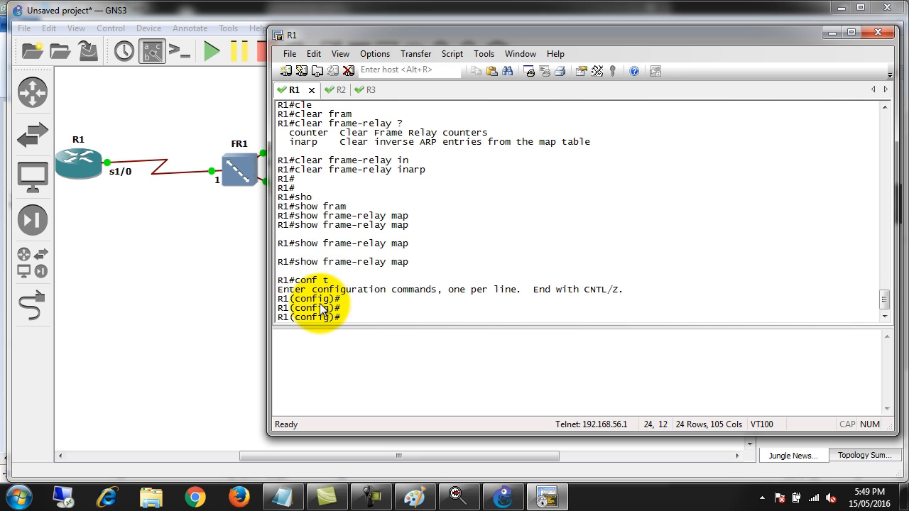
pyautogui.write('1/0')
pyautogui.press('Return')
pyautogui.press('Return')
pyautogui.press('Return')
# Begin a static mapping command on R1's Serial1/0 with frame-relay map ip 10.0.0.2 102
pyautogui.write('fram')
pyautogui.press('Tab')
pyautogui.write('map')
pyautogui.press('Tab')
pyautogui.write('ip ')
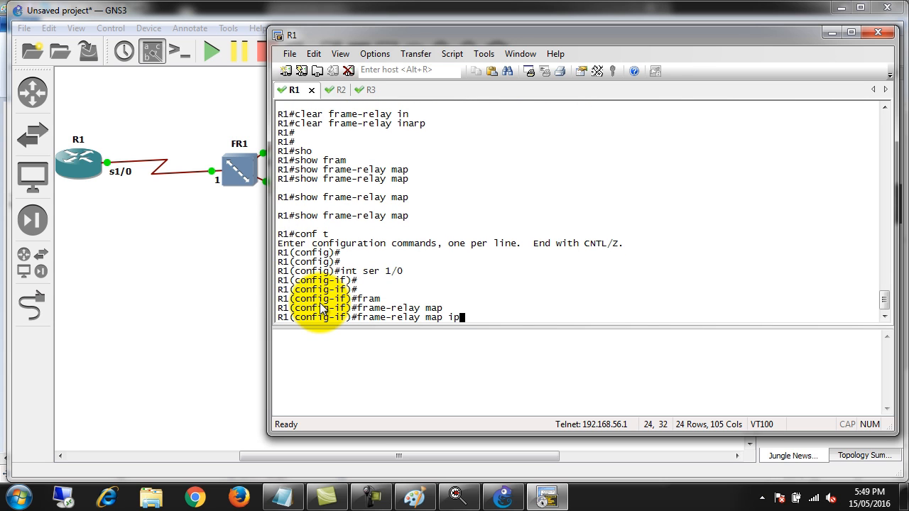
pyautogui.write('10.0.0.')
pyautogui.write('2 ')
pyautogui.write('201')
pyautogui.press('BackSpace')
pyautogui.press('BackSpace')
pyautogui.press('BackSpace')
pyautogui.write('1012')
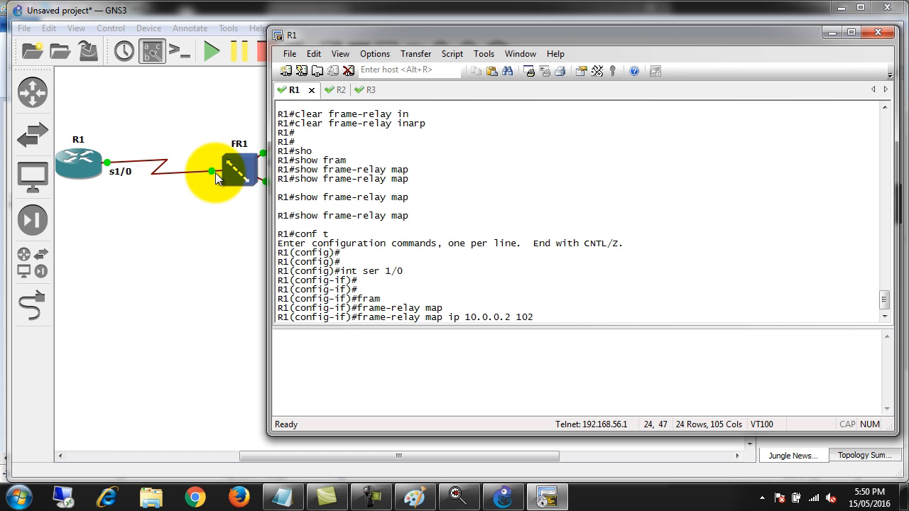
# Move the R1 console window clear of the topology and examine the links between R1, FR1, R2 and R3
pyautogui.click(215, 172)
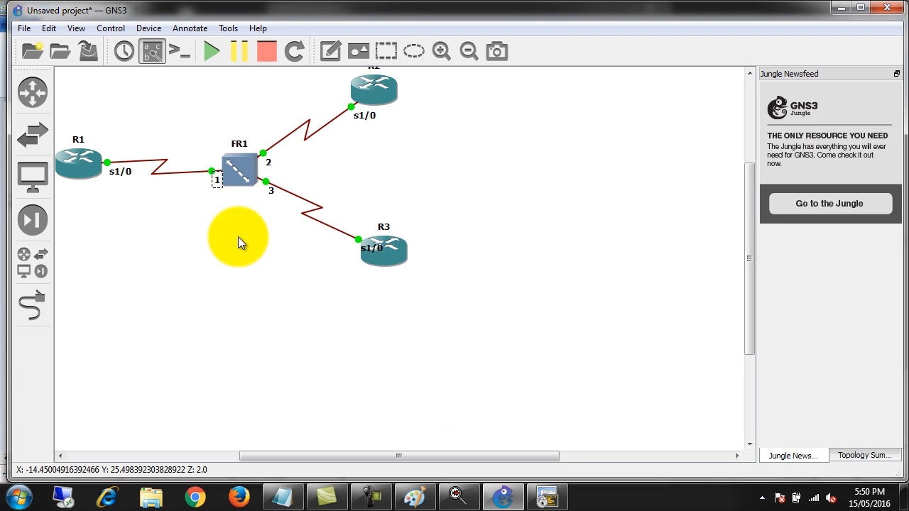
pyautogui.click(547, 498)
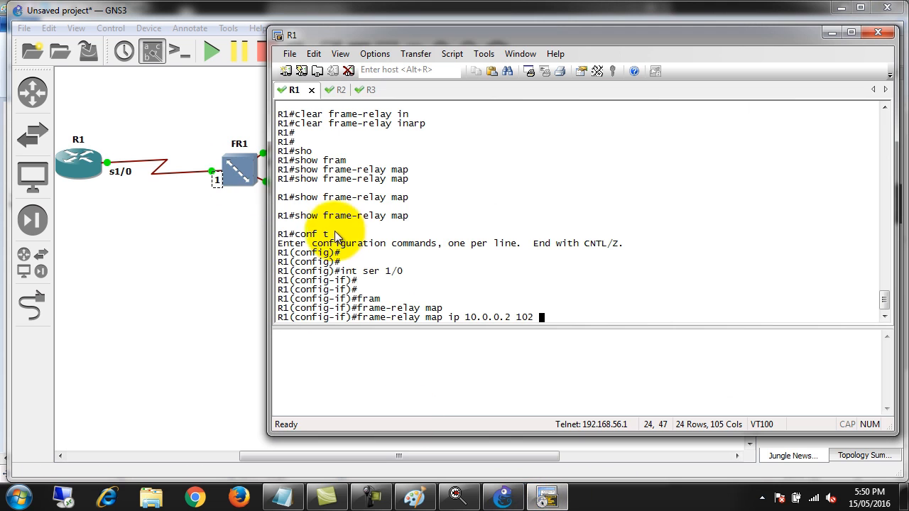
pyautogui.moveTo(327, 37); pyautogui.dragTo(527, 32)
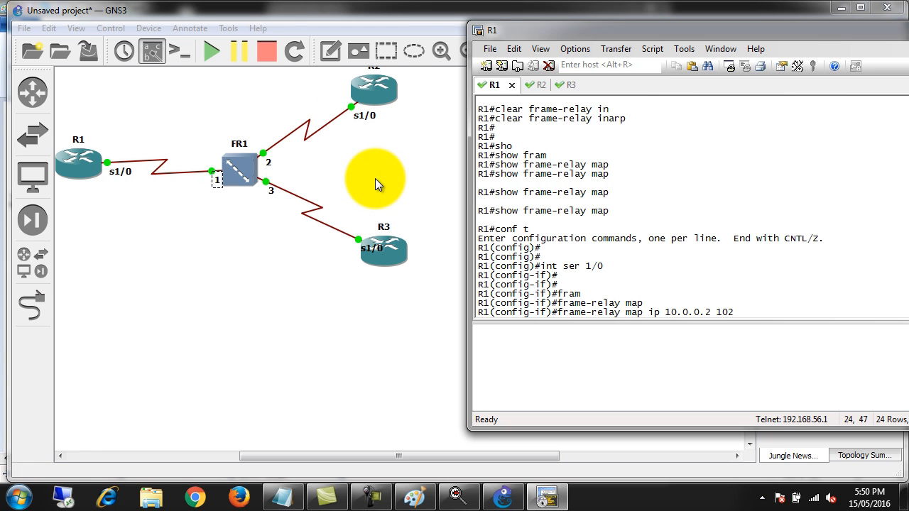
pyautogui.click(382, 226)
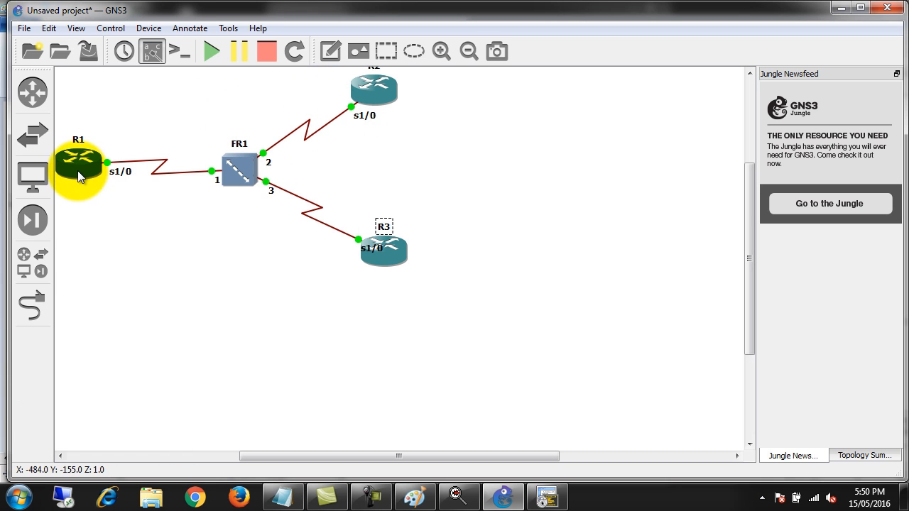
pyautogui.click(462, 122)
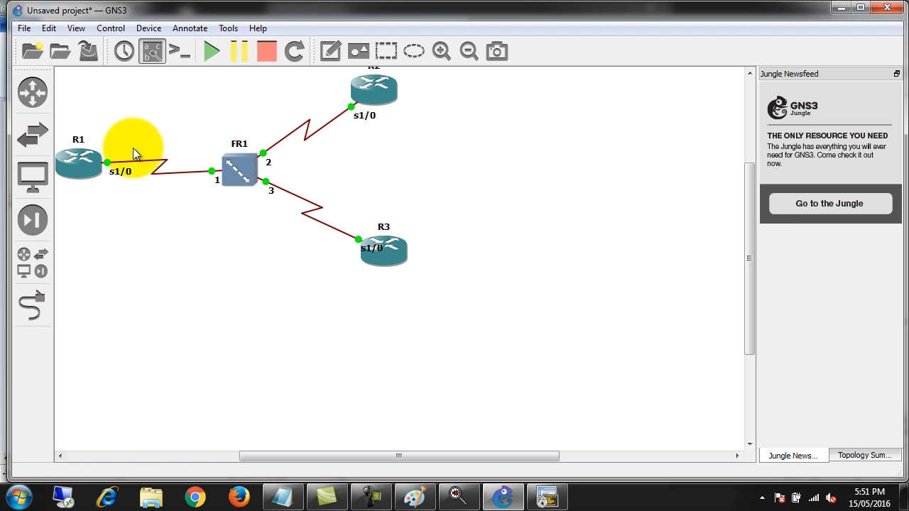
pyautogui.click(548, 496)
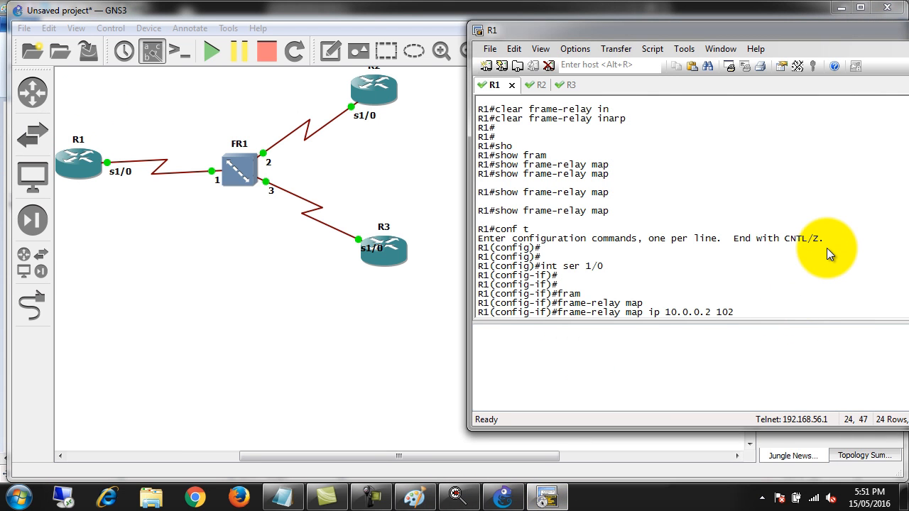
# Add the broadcast option to the 10.0.0.2 mapping command and execute it on R1
pyautogui.write('broadcast')
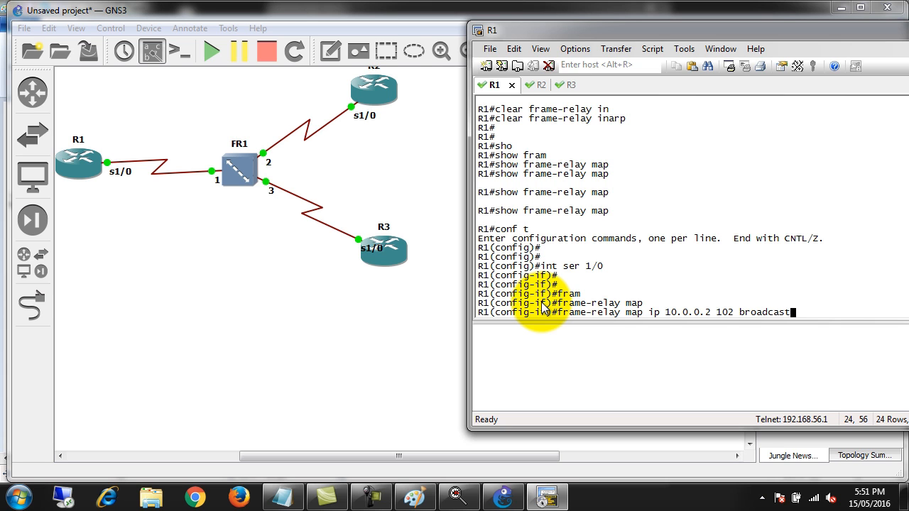
pyautogui.press('Return')
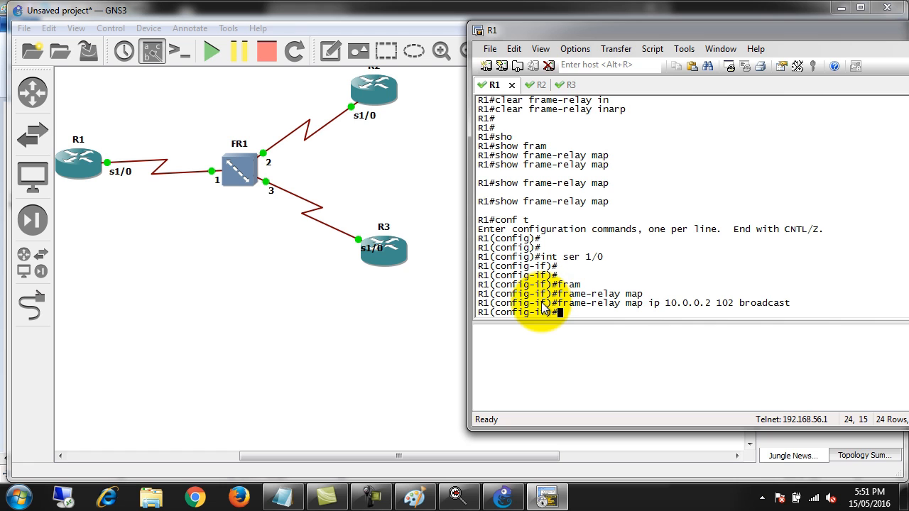
# Add a second static mapping on Serial1/0 with frame-relay map ip 10.0.0.3 103 broadcast
pyautogui.write('frame-relay map ip ')
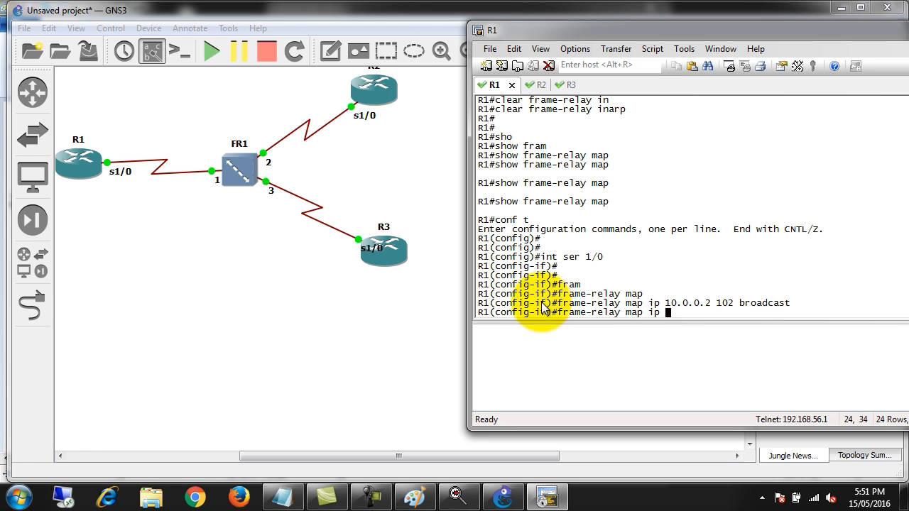
pyautogui.write('10.0.0.3 103 broadcast')
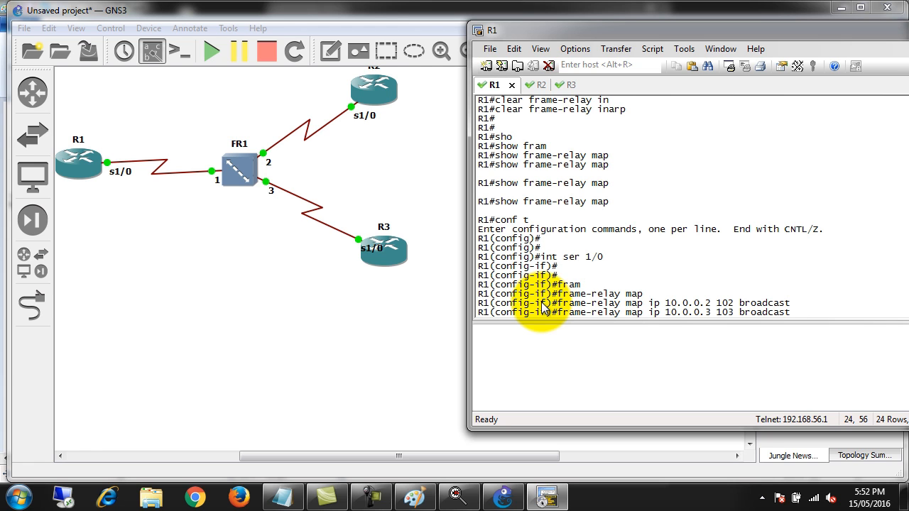
pyautogui.press('Return')
pyautogui.press('Return')
pyautogui.press('Return')
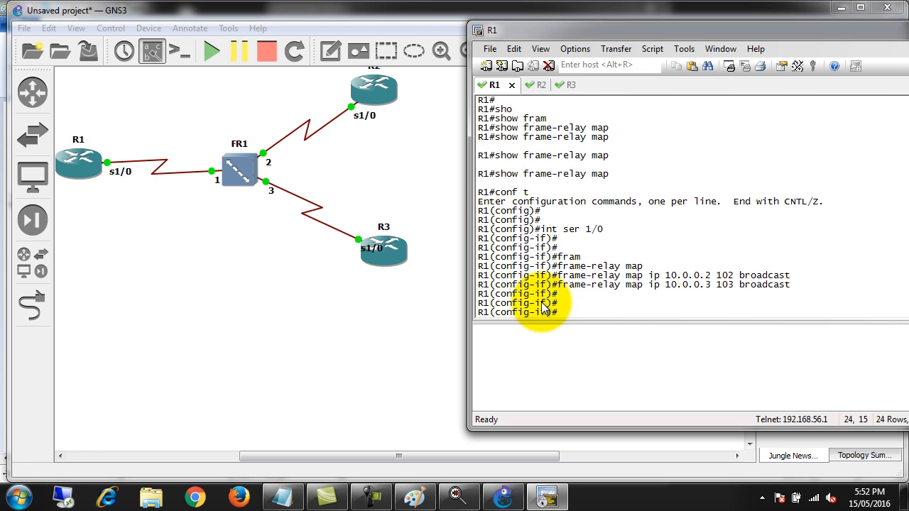
# Leave both configuration modes on R1 with exit to get back to the privileged EXEC prompt
pyautogui.write('exit')
pyautogui.press('Return')
pyautogui.write('exit')
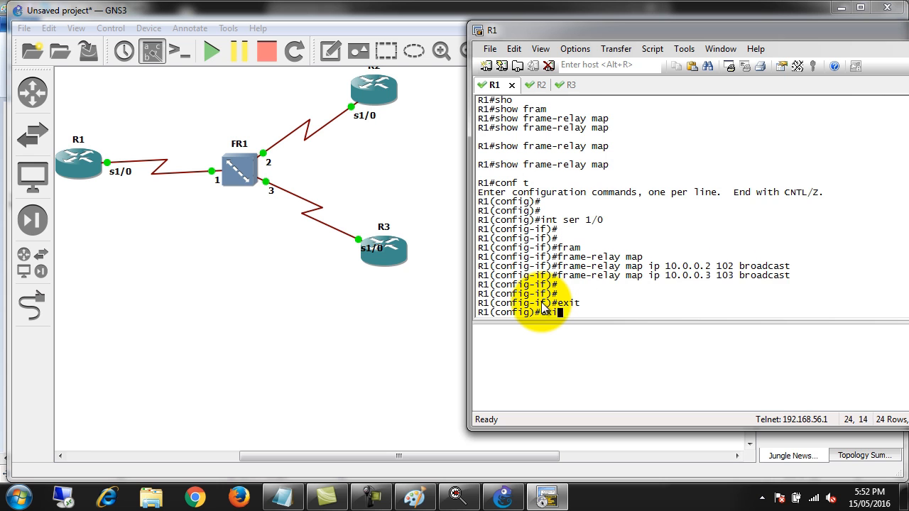
pyautogui.press('Return')
pyautogui.press('Return')
# Run show frame-relay map on R1 and highlight static, broadcast and CISCO in the 10.0.0.2 entry
pyautogui.write('sho')
pyautogui.press('Tab')
pyautogui.write('fram')
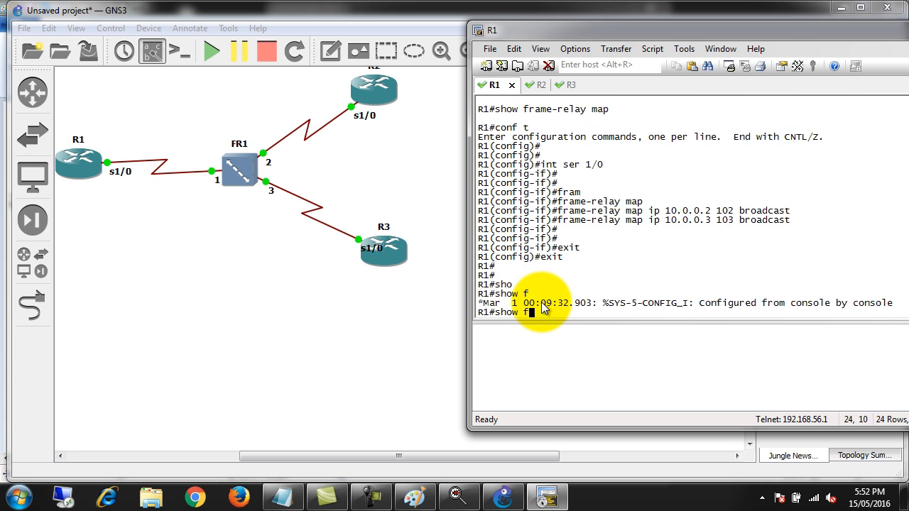
pyautogui.press('Tab')
pyautogui.write('ma')
pyautogui.press('Tab')
pyautogui.press('Return')
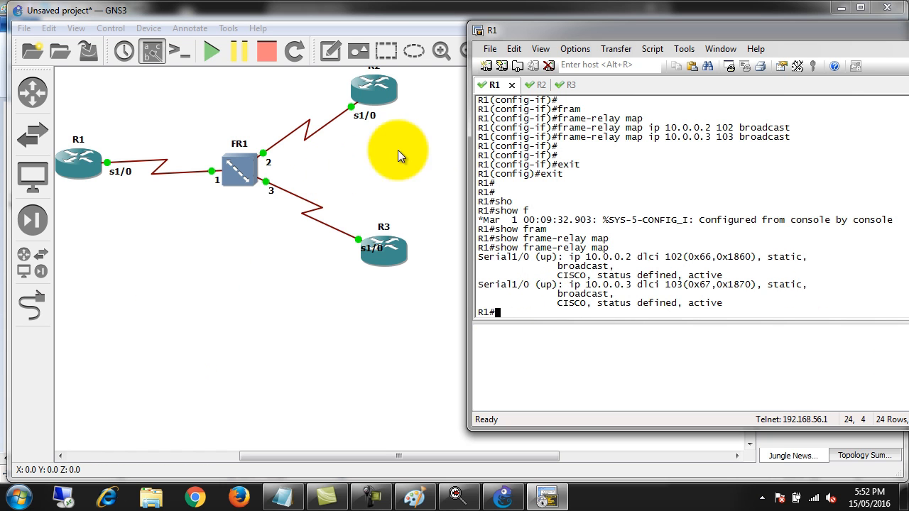
pyautogui.doubleClick(787, 257)
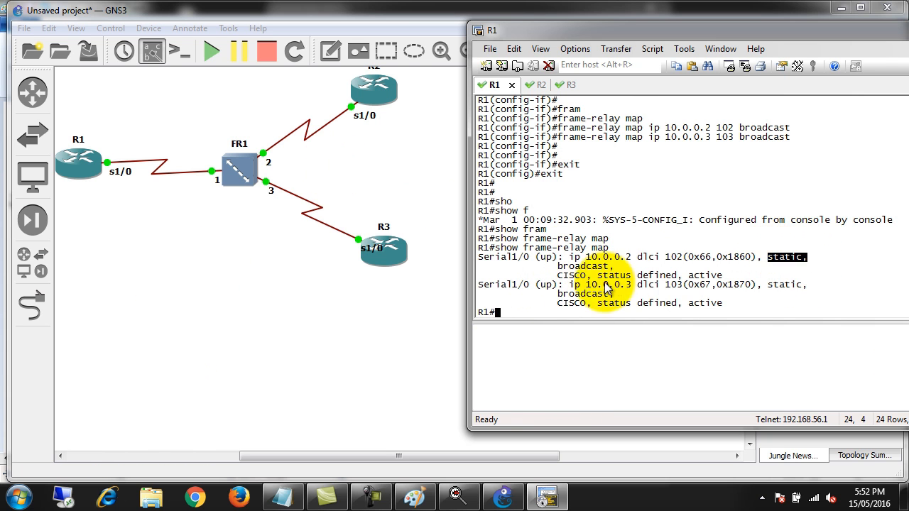
pyautogui.moveTo(559, 267); pyautogui.dragTo(608, 264)
pyautogui.moveTo(553, 276); pyautogui.dragTo(593, 280)
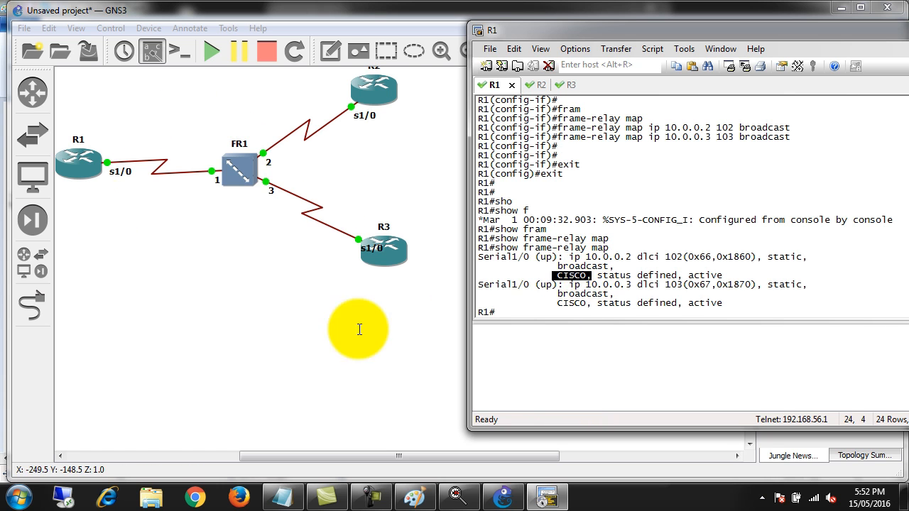
# Bring R1's console back into view and enter global configuration mode with conf t
pyautogui.click(547, 500)
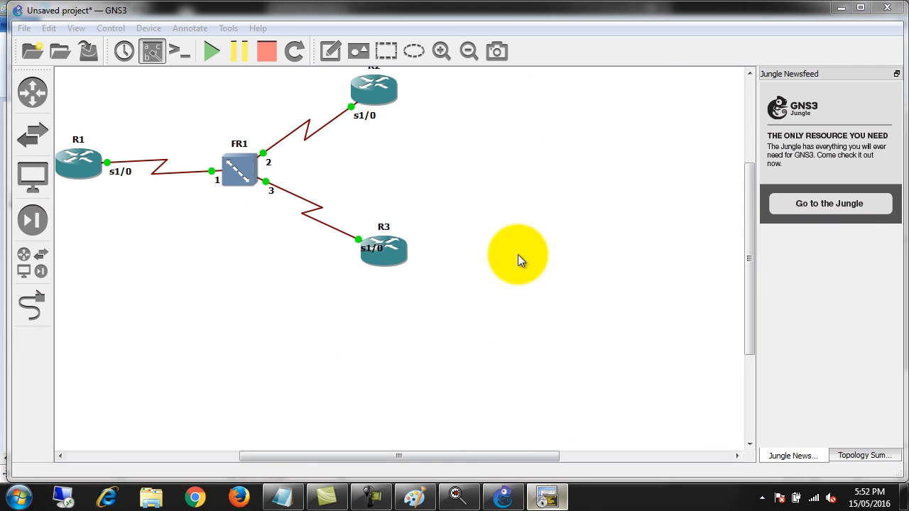
pyautogui.click(547, 497)
pyautogui.click(600, 224)
pyautogui.press('Return')
pyautogui.press('Return')
pyautogui.press('Return')
pyautogui.write('conf t')
pyautogui.press('Return')
pyautogui.press('Return')
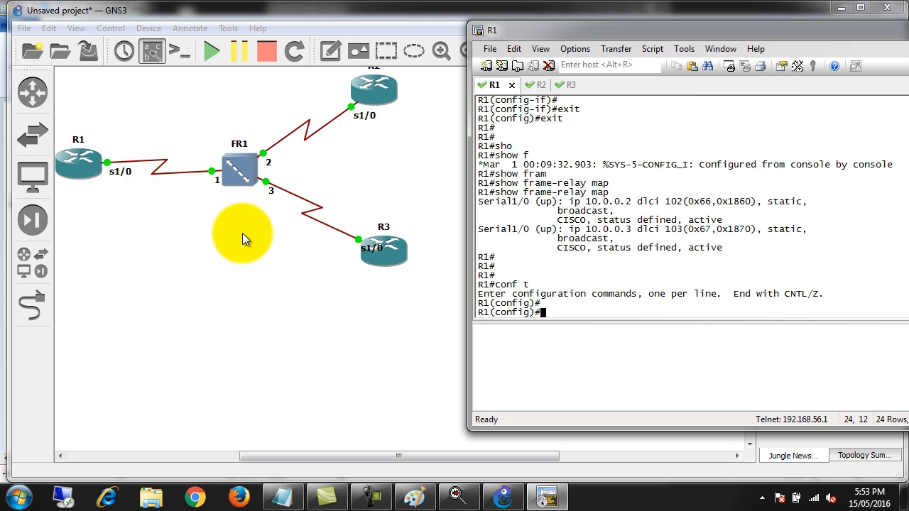
pyautogui.press('Return')
pyautogui.press('Return')
pyautogui.press('Return')
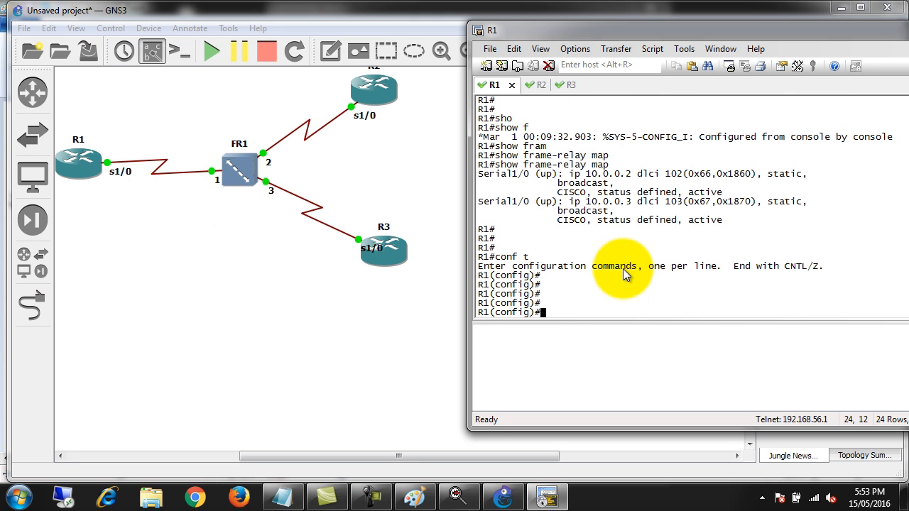
# Enter interface configuration mode for R1's Serial1/0 with int ser 1/0
pyautogui.write('int ser 1/0')
pyautogui.press('Return')
pyautogui.write('frma')
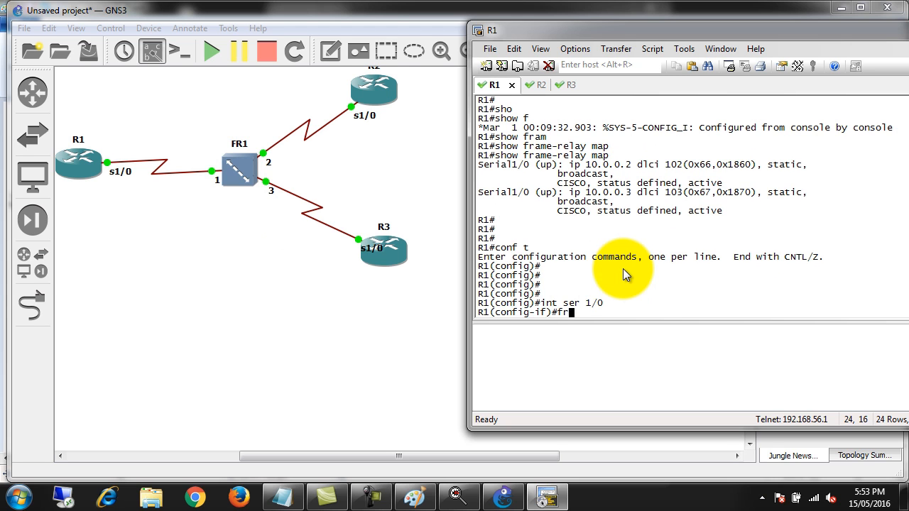
pyautogui.press('Tab')
pyautogui.press('BackSpace')
pyautogui.press('BackSpace')
pyautogui.press('BackSpace')
pyautogui.press('BackSpace')
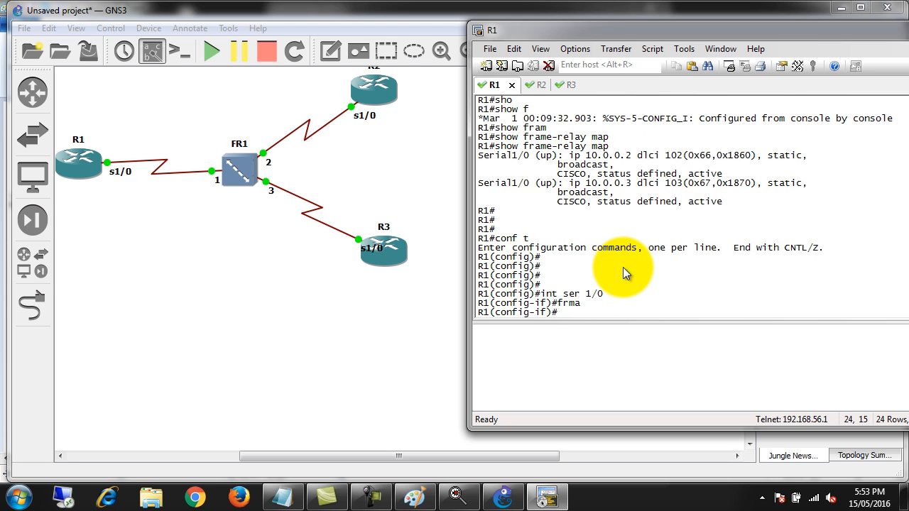
pyautogui.write('g')
pyautogui.press('BackSpace')
pyautogui.write('gram')
pyautogui.press('Return')
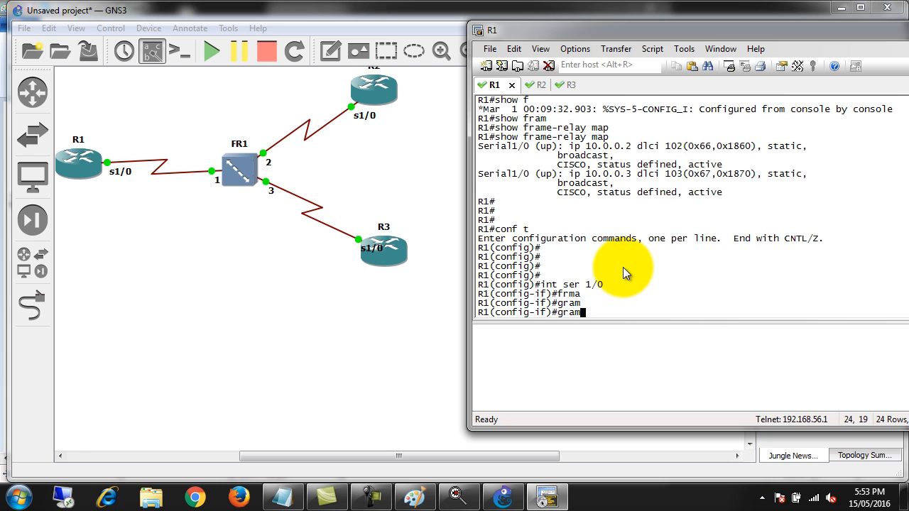
# List the frame-relay subcommands available on R1's Serial1/0 with frame-relay ? and highlight the intf-type entry
pyautogui.write('fra')
pyautogui.press('Tab')
pyautogui.write('m')
pyautogui.press('Tab')
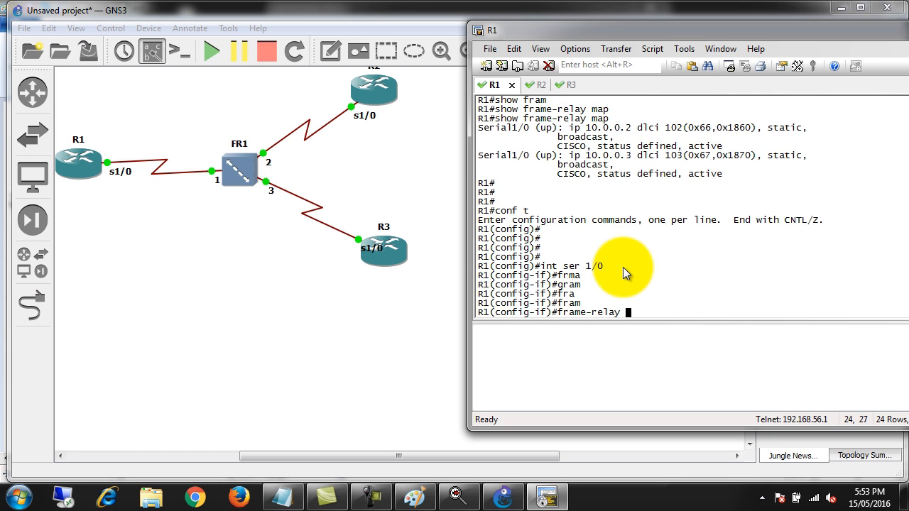
pyautogui.write('?')
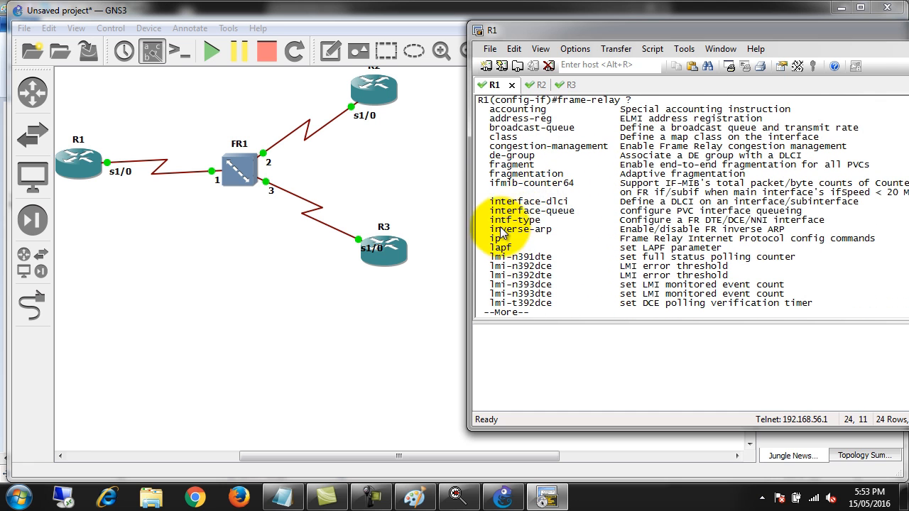
pyautogui.moveTo(484, 220); pyautogui.dragTo(546, 221)
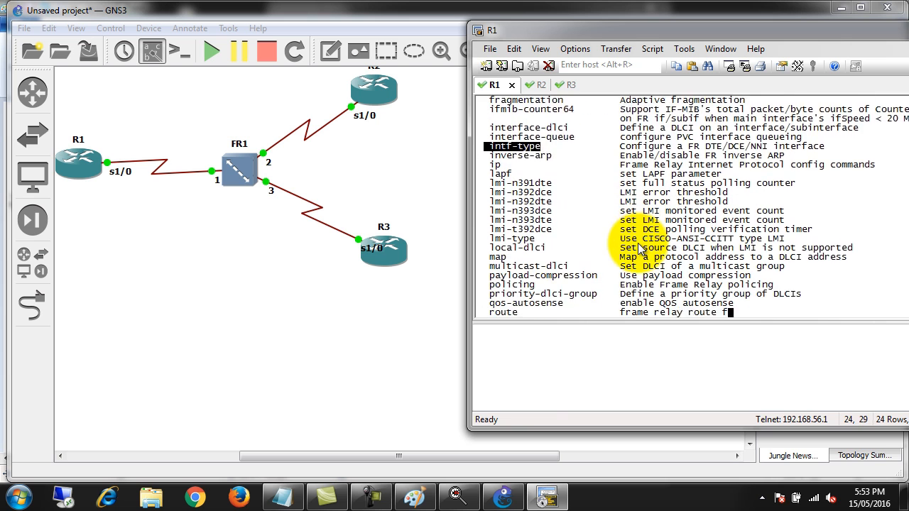
# List the LMI types available on R1's Serial1/0 with frame-relay lmi-type ?
pyautogui.write('lmi-')
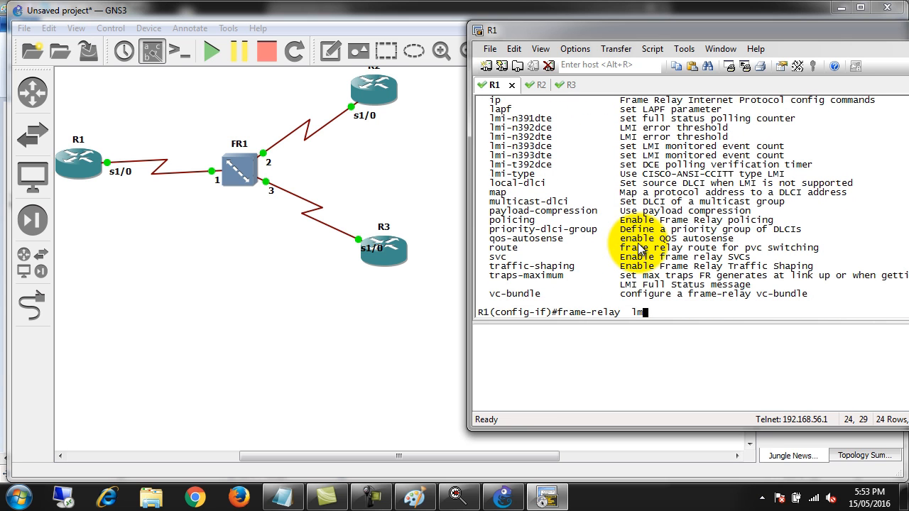
pyautogui.press('Tab')
pyautogui.write('t')
pyautogui.press('Tab')
pyautogui.write('y')
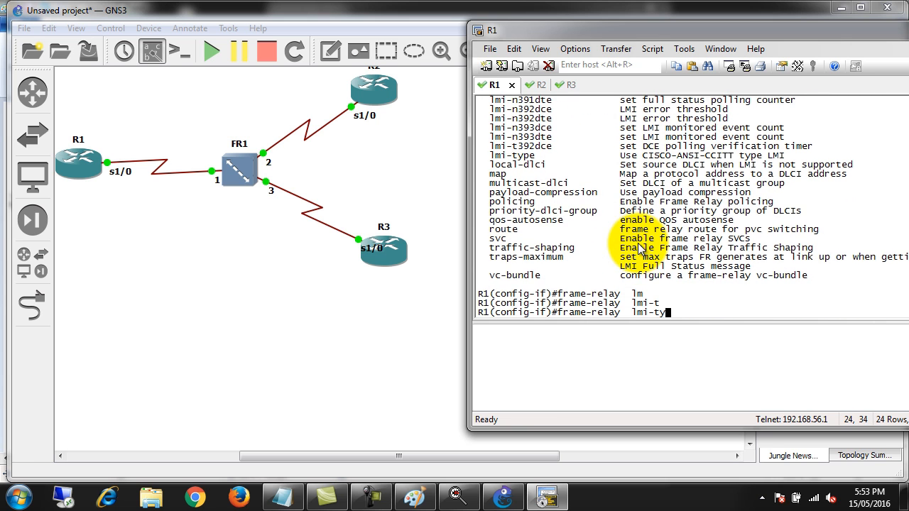
pyautogui.press('Tab')
pyautogui.write('?')
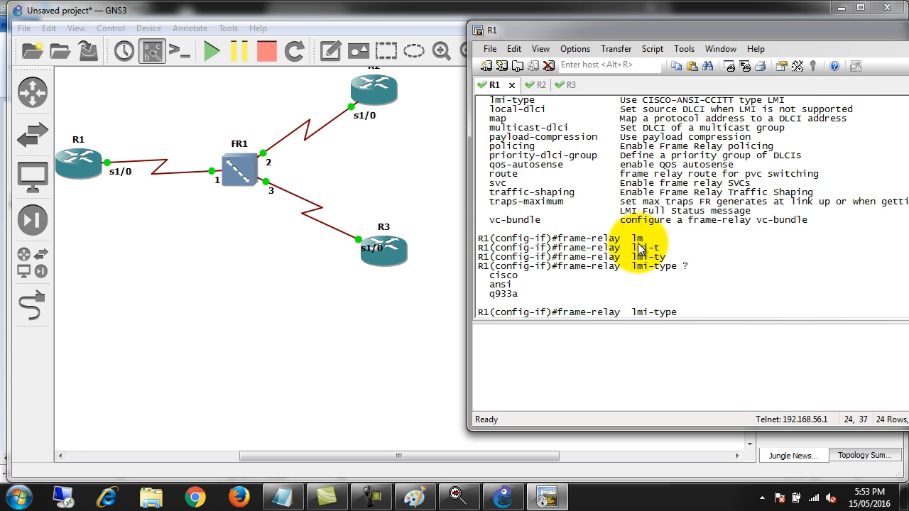
pyautogui.write('q')
pyautogui.press('Tab')
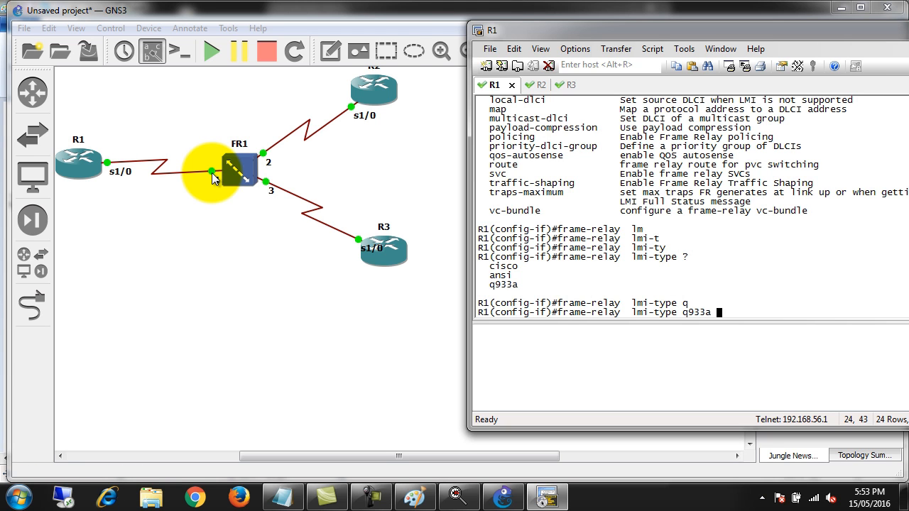
pyautogui.press('BackSpace')
pyautogui.press('BackSpace')
pyautogui.press('BackSpace')
pyautogui.press('BackSpace')
pyautogui.press('BackSpace')
pyautogui.press('BackSpace')
pyautogui.press('BackSpace')
pyautogui.press('BackSpace')
pyautogui.press('BackSpace')
pyautogui.press('BackSpace')
pyautogui.press('BackSpace')
pyautogui.press('BackSpace')
pyautogui.press('BackSpace')
pyautogui.press('BackSpace')
pyautogui.press('BackSpace')
pyautogui.press('BackSpace')
pyautogui.press('BackSpace')
pyautogui.press('BackSpace')
pyautogui.press('BackSpace')
pyautogui.press('BackSpace')
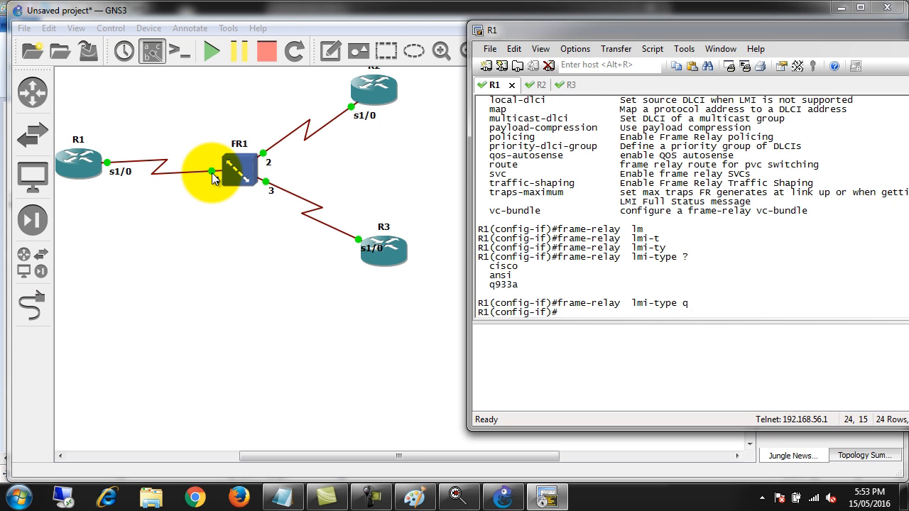
pyautogui.press('Return')
pyautogui.press('Return')
pyautogui.press('Return')
pyautogui.press('Return')
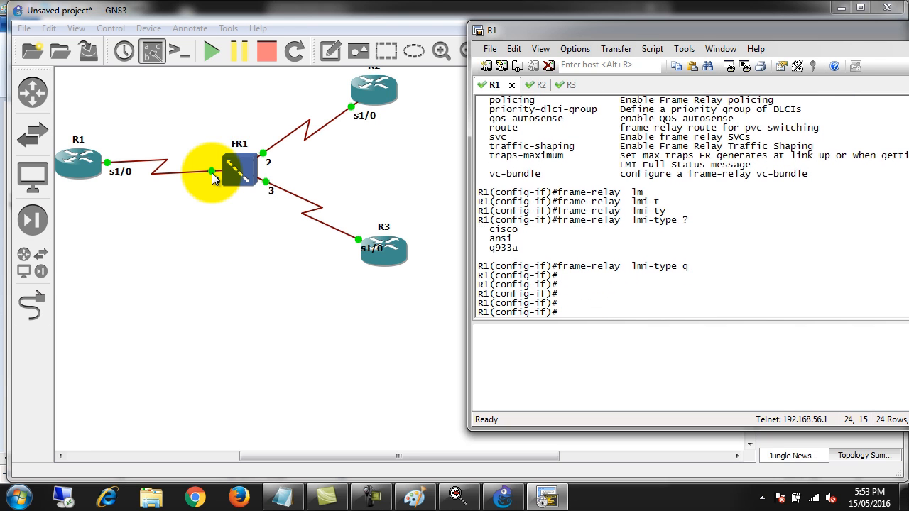
# Exit R1's interface configuration mode, and on R2 enter configuration mode for Serial1/0 with conf t and int ser 1/0
pyautogui.write('exit')
pyautogui.press('Return')
pyautogui.click(532, 85)
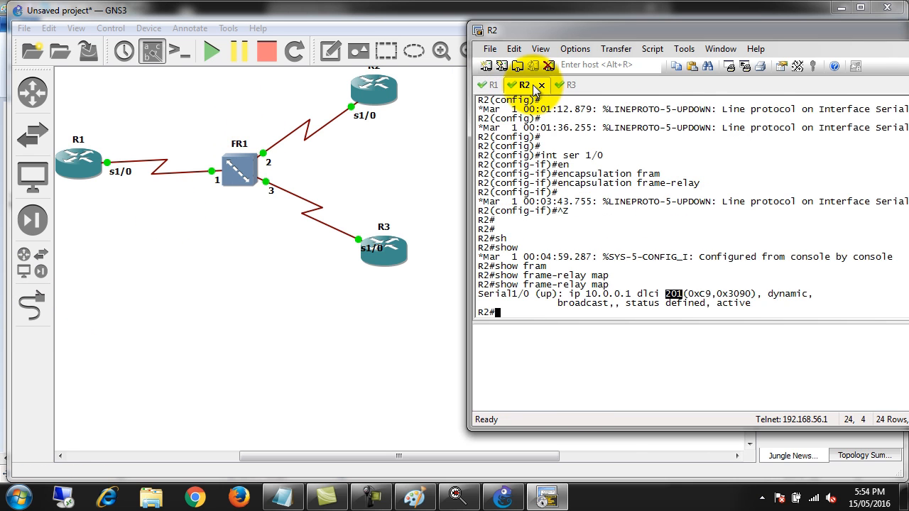
pyautogui.press('Return')
pyautogui.press('Return')
pyautogui.press('Return')
pyautogui.write('conf t')
pyautogui.press('Return')
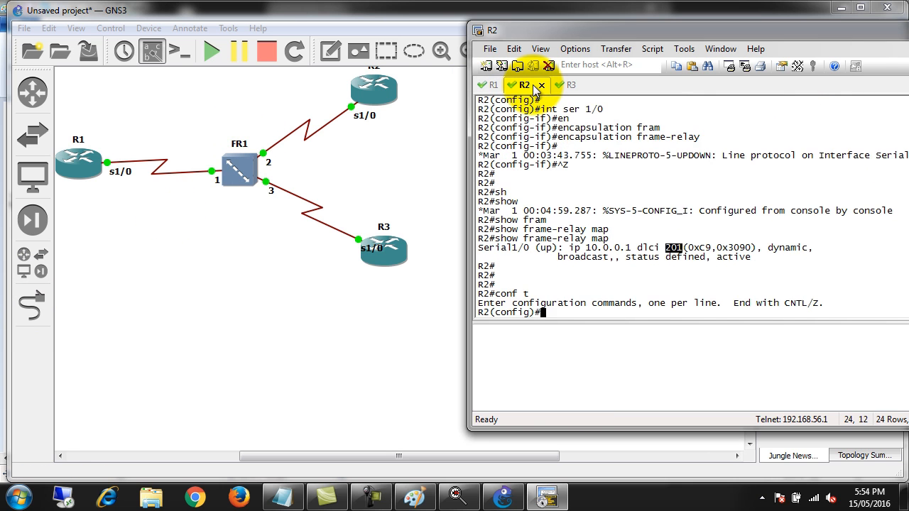
pyautogui.write('int ser 1/0')
pyautogui.press('Return')
# Disable inverse ARP on R2's Serial1/0 with no frame-relay inverse-arp
pyautogui.write('no fram')
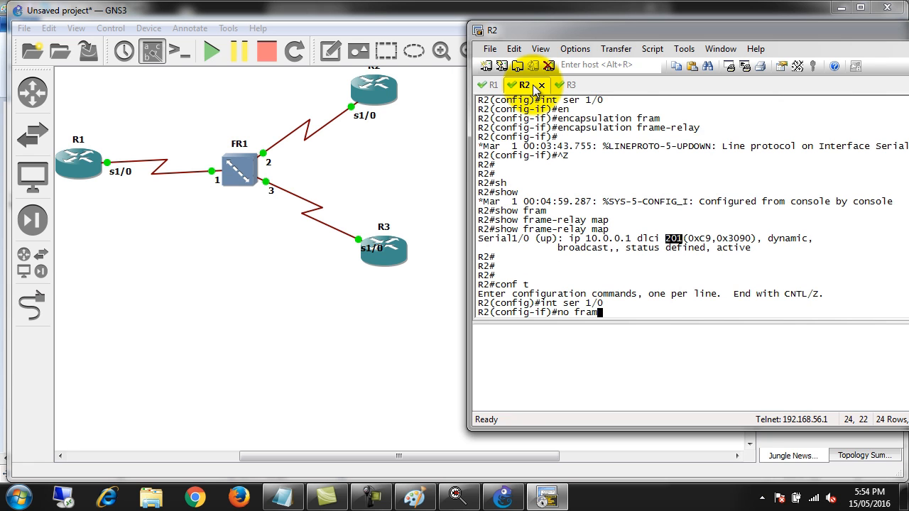
pyautogui.press('Tab')
pyautogui.write('in')
pyautogui.press('Tab')
pyautogui.press('Return')
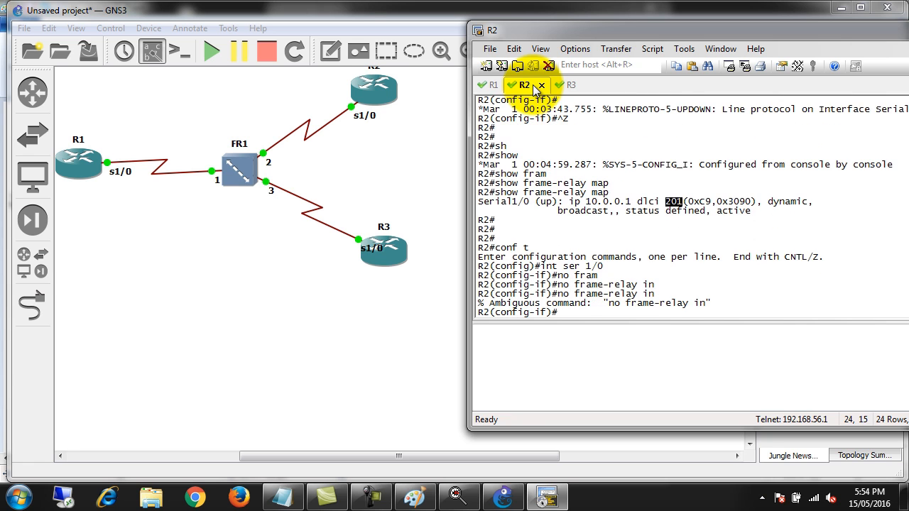
pyautogui.write('no fram')
pyautogui.press('Tab')
pyautogui.write('in')
pyautogui.press('Tab')
pyautogui.write('v')
pyautogui.press('Tab')
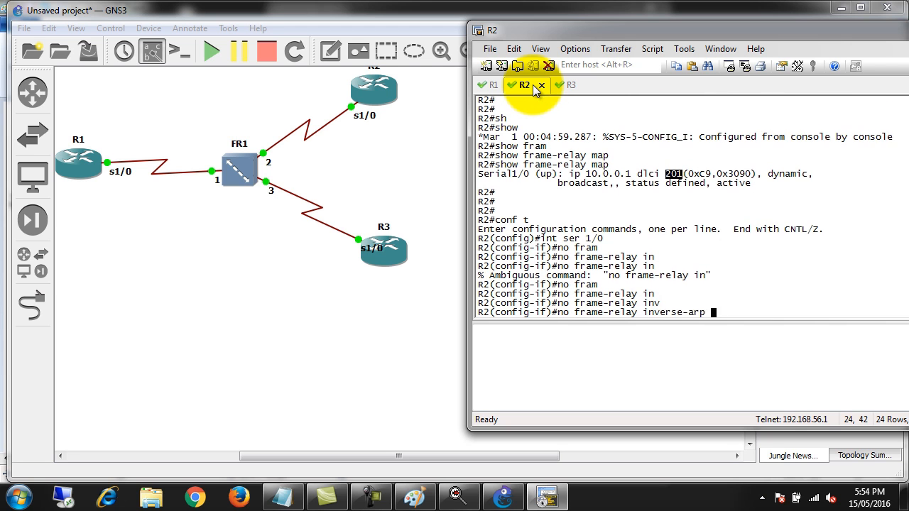
pyautogui.press('Return')
# Add a static map on R2's Serial1/0 with frame-relay map ip 10.0.0.1 201 broadcast
pyautogui.write('fram')
pyautogui.press('Tab')
pyautogui.write('map')
pyautogui.press('Tab')
pyautogui.write('pi')
pyautogui.press('BackSpace')
pyautogui.press('BackSpace')
pyautogui.press('BackSpace')
pyautogui.write('ip ')
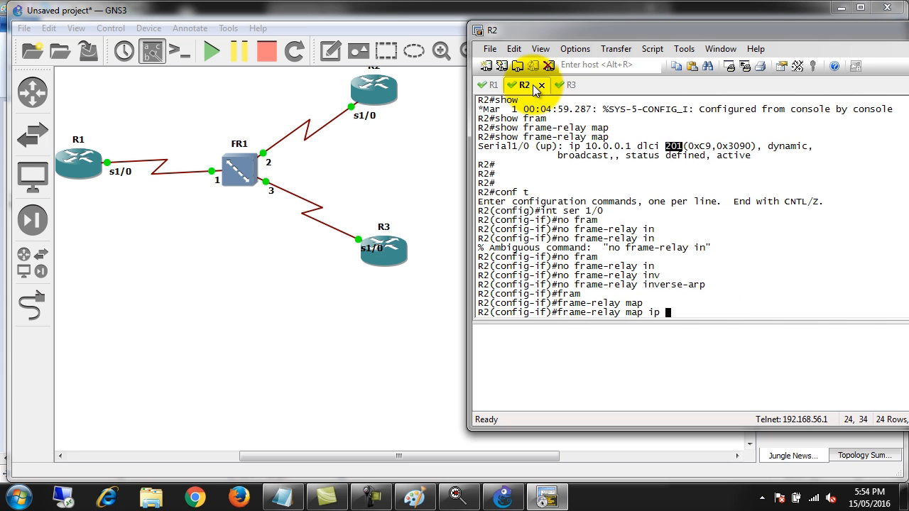
pyautogui.write('10.0.0.1 201 bro')
pyautogui.press('Tab')
pyautogui.press('Return')
pyautogui.press('Return')
pyautogui.press('Return')
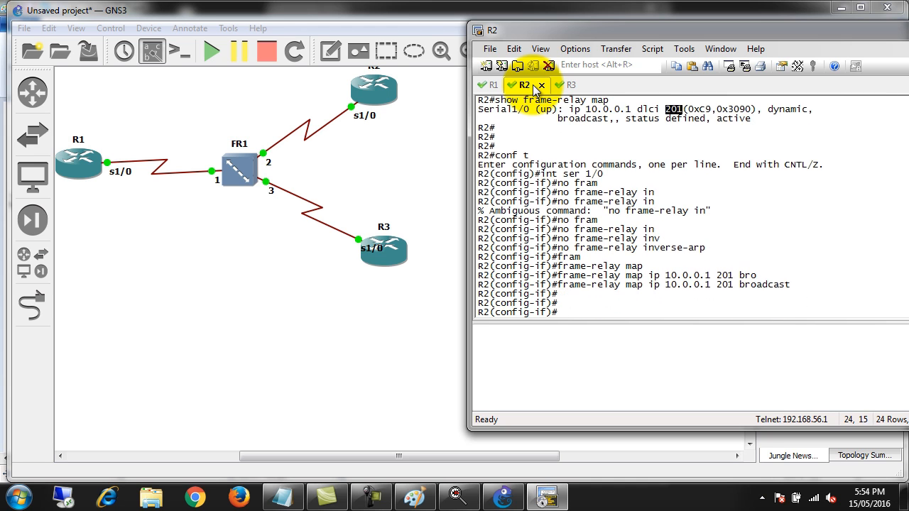
# Switch to R3's console and enter configuration mode for Serial1/0 with conf t and int ser 1/0
pyautogui.click(554, 85)
pyautogui.press('Return')
pyautogui.press('Return')
pyautogui.press('Return')
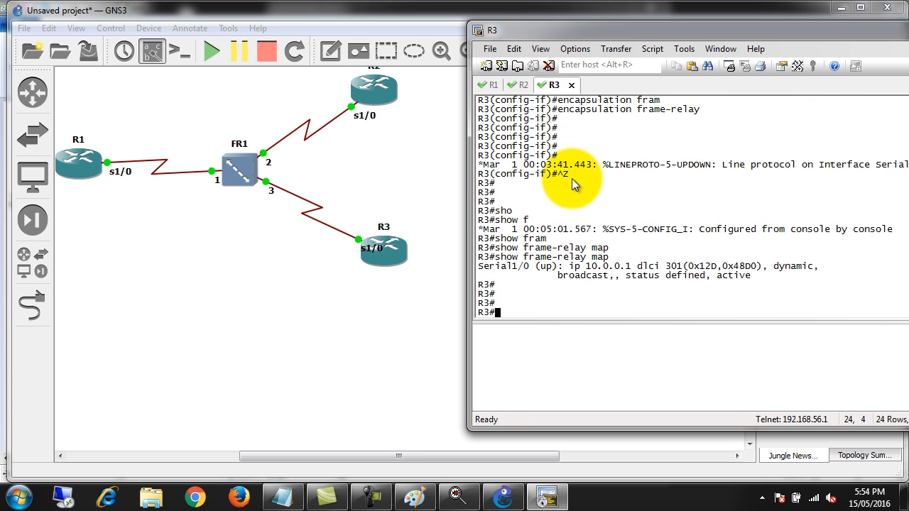
pyautogui.write('conf t')
pyautogui.press('Return')
pyautogui.write('int ser 1/0')
pyautogui.press('Return')
# Disable inverse ARP on R3's Serial1/0 with no frame-relay inverse-arp
pyautogui.write('no frma')
pyautogui.press('Tab')
pyautogui.press('BackSpace')
pyautogui.press('BackSpace')
pyautogui.press('BackSpace')
pyautogui.write('ra')
pyautogui.press('Tab')
pyautogui.write('m')
pyautogui.press('Tab')
pyautogui.write('in')
pyautogui.press('Tab')
pyautogui.write('ver')
pyautogui.press('Tab')
pyautogui.press('Return')
# Add a static map on R3's Serial1/0 with frame-relay map ip 10.0.0.1 301 broadcast
pyautogui.write('fram')
pyautogui.press('Tab')
pyautogui.write('mp')
pyautogui.press('Tab')
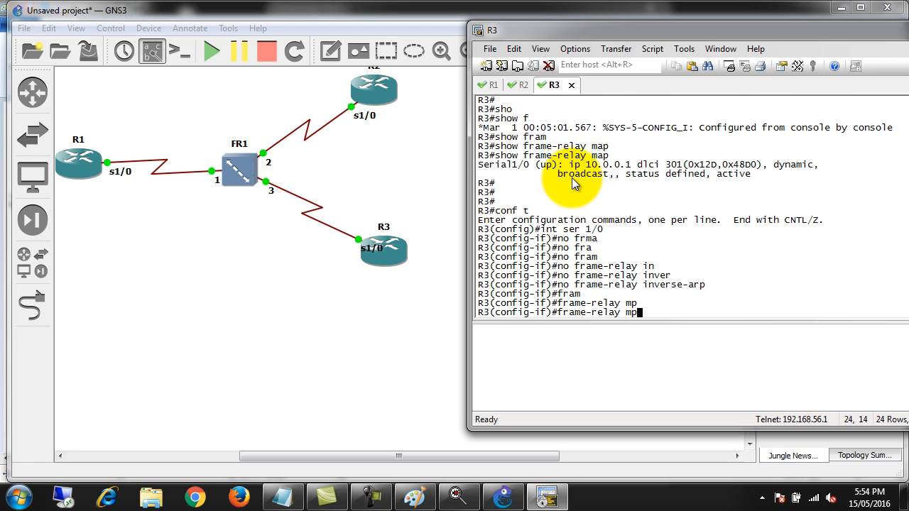
pyautogui.press('BackSpace')
pyautogui.write('a')
pyautogui.press('Tab')
pyautogui.write('ip')
pyautogui.press('Tab')
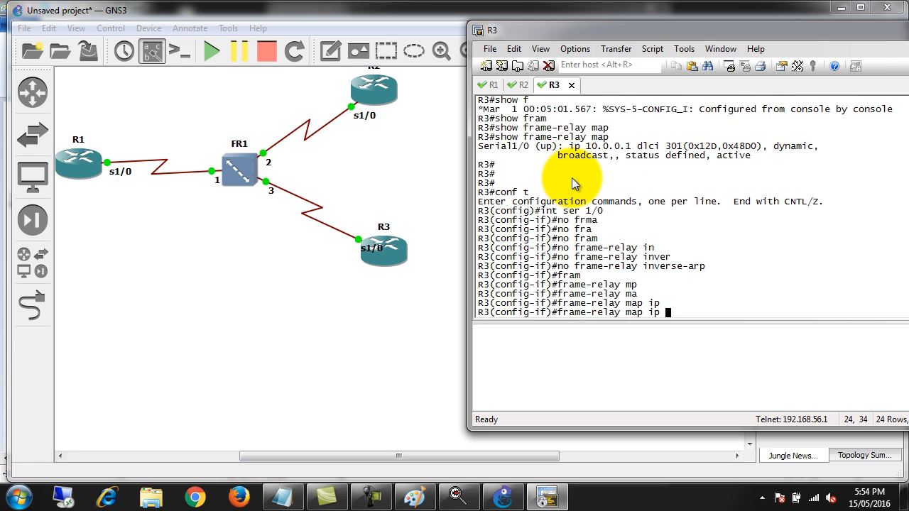
pyautogui.write('10.0.0.1 301 bro')
pyautogui.press('Tab')
pyautogui.press('Return')
pyautogui.press('Return')
pyautogui.press('Return')
# Leave both configuration modes on R3 with exit to get back to the privileged EXEC prompt
pyautogui.write('exit')
pyautogui.press('Return')
pyautogui.press('Return')
pyautogui.press('Return')
pyautogui.write('exi')
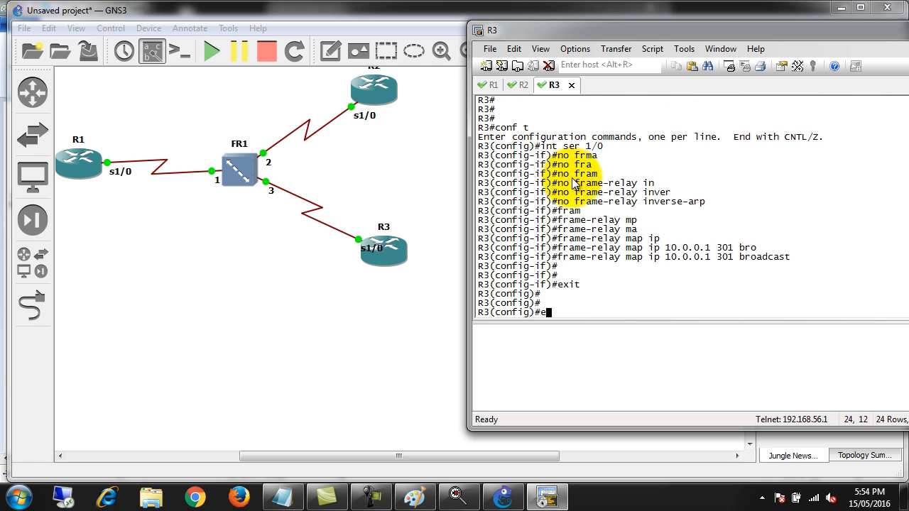
pyautogui.write('t')
pyautogui.press('Return')
pyautogui.press('Return')
pyautogui.press('Return')
pyautogui.press('Return')
pyautogui.press('Return')
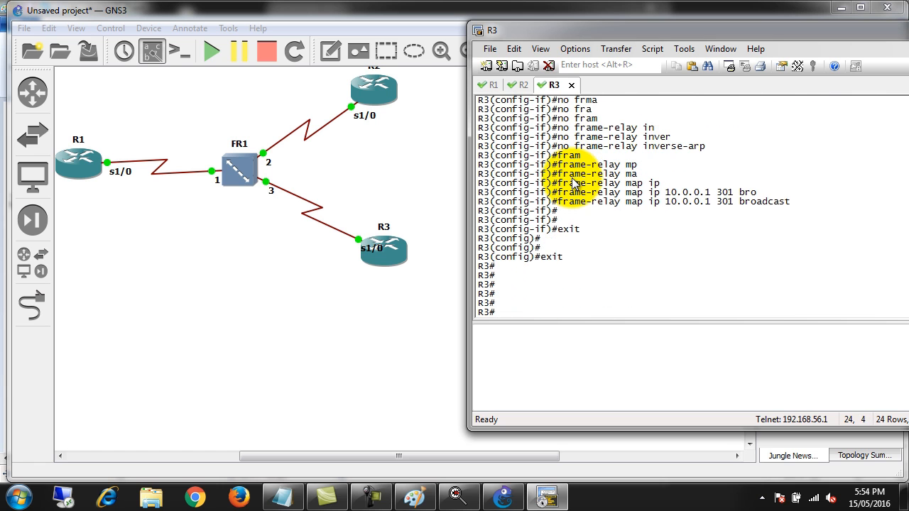
pyautogui.press('Return')
pyautogui.press('Return')
# Ping 10.0.0.1 and 10.0.0.2 from R3 to test reachability of the other routers
pyautogui.write('ping 10.0.0.1')
pyautogui.press('Return')
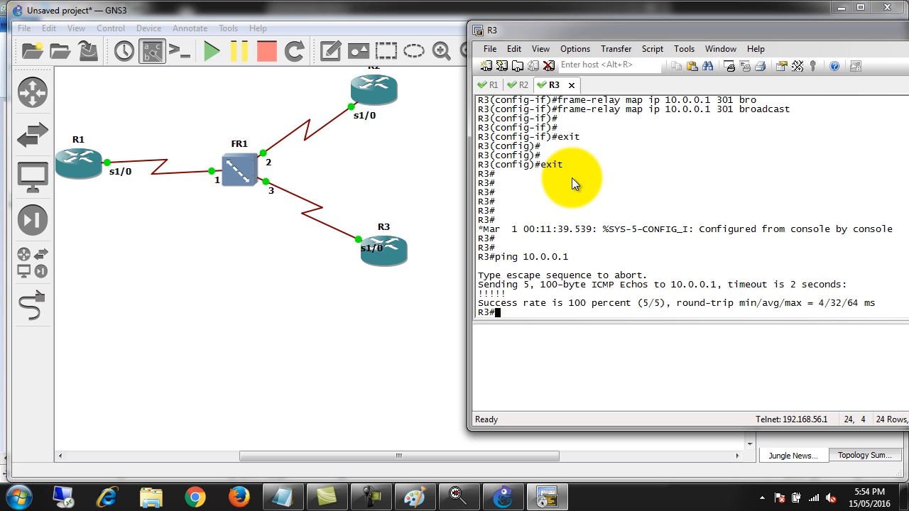
pyautogui.press('Up')
pyautogui.press('BackSpace')
pyautogui.write('2')
pyautogui.press('Return')
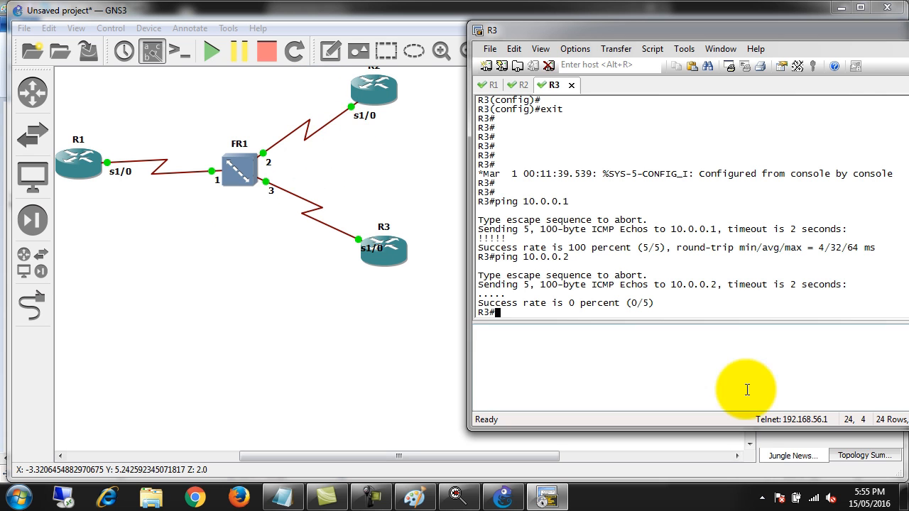
# Return to R1's console and create interface loopback 0 from global configuration mode
pyautogui.click(491, 85)
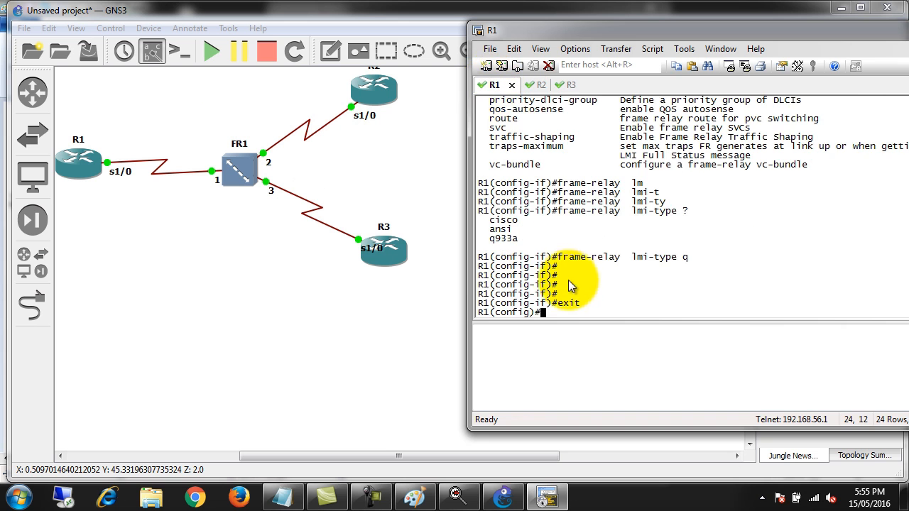
pyautogui.press('Return')
pyautogui.write('int')
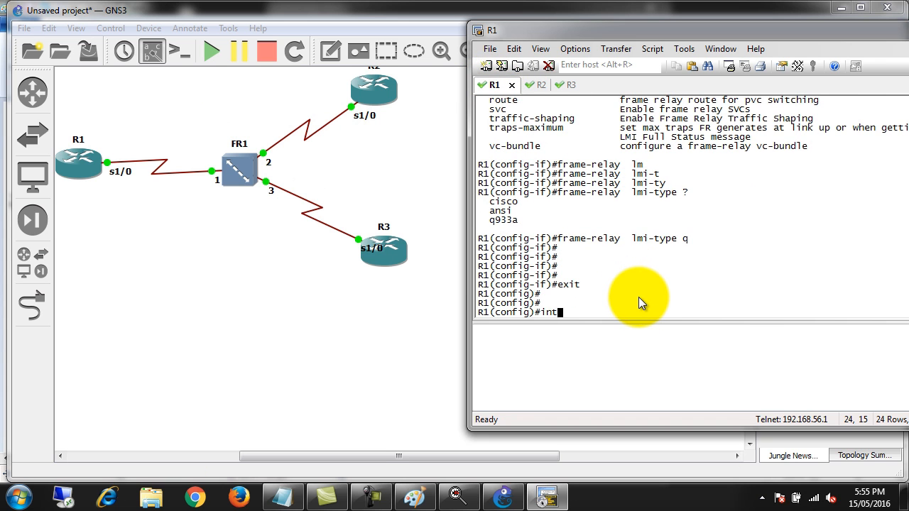
pyautogui.press('Tab')
pyautogui.write('lo')
pyautogui.press('Tab')
pyautogui.write('0')
pyautogui.press('Return')
# Assign IP address 1.1.1.1 with mask 255.255.255.255 to R1's loopback 0, correcting any mistyped mask
pyautogui.write('ip add 1.1.1.1')
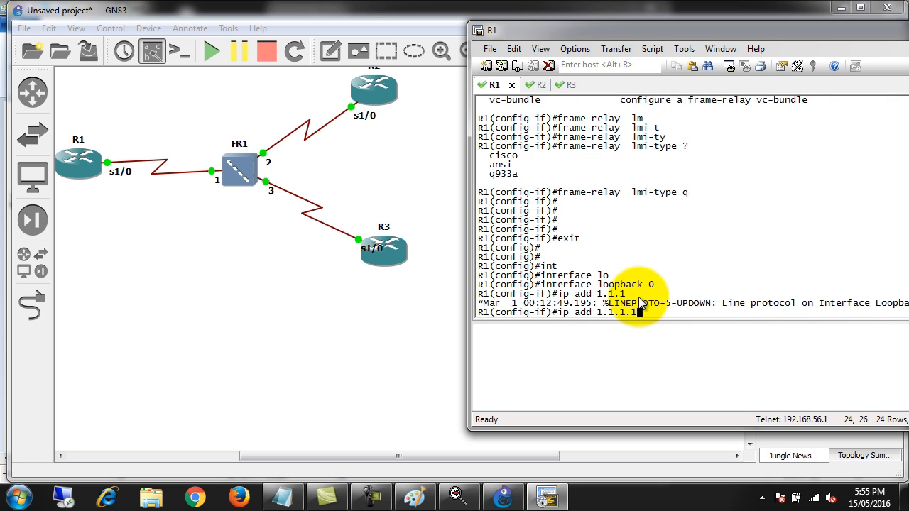
pyautogui.write(' 255.255.255.255.255')
pyautogui.press('Return')
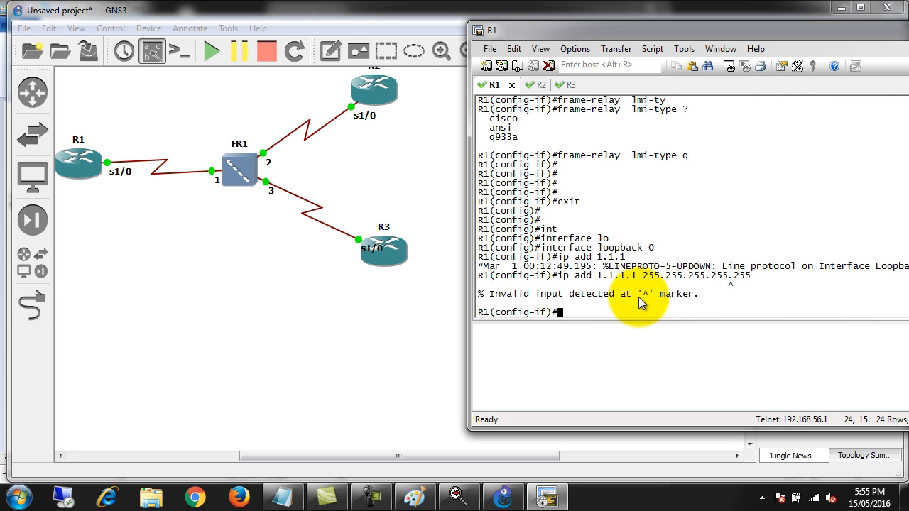
pyautogui.press('Up')
pyautogui.press('BackSpace')
pyautogui.press('BackSpace')
pyautogui.press('BackSpace')
pyautogui.press('BackSpace')
pyautogui.press('BackSpace')
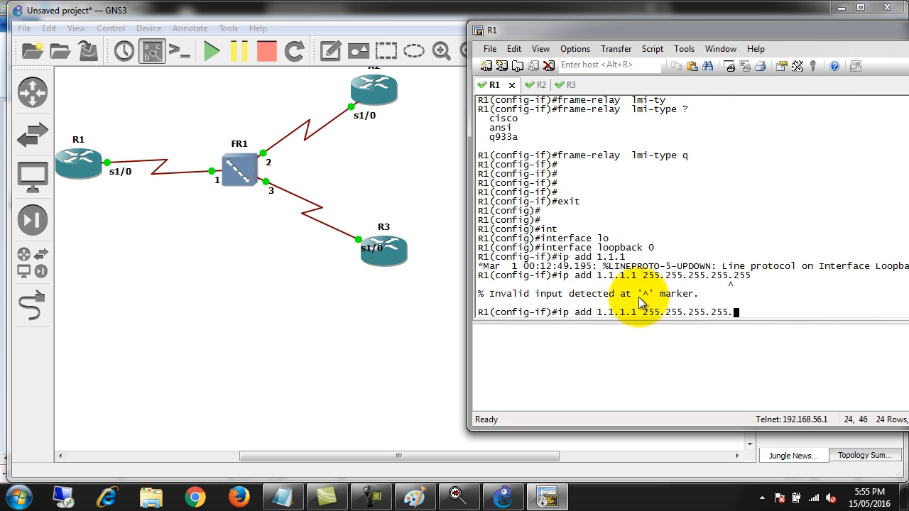
pyautogui.write('5')
pyautogui.press('Return')
pyautogui.press('Return')
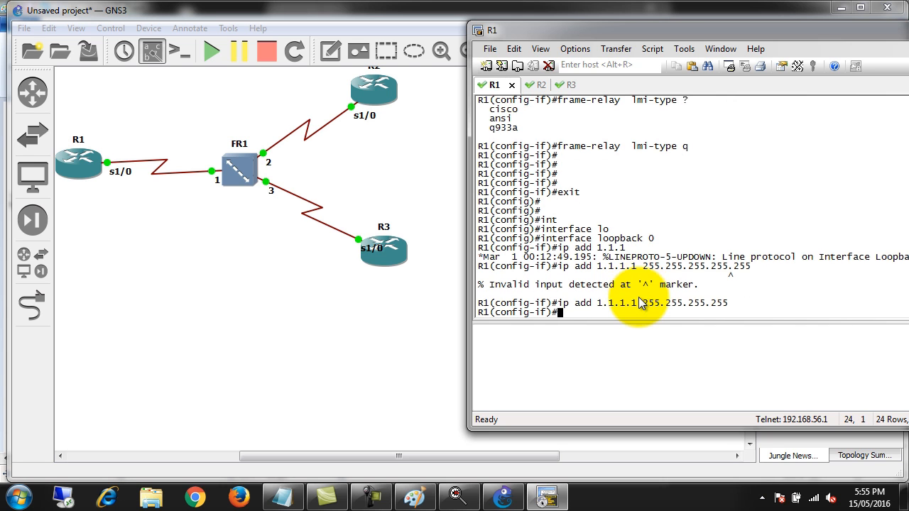
pyautogui.press('Return')
pyautogui.press('Return')
pyautogui.press('Return')
pyautogui.press('Return')
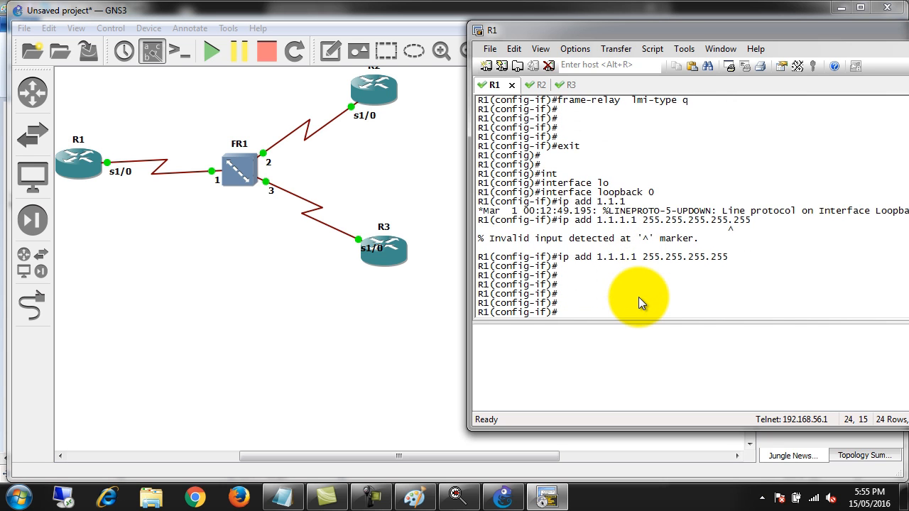
# Exit R1's loopback configuration and start the EIGRP routing process with router eigrp 1
pyautogui.write('exit')
pyautogui.press('Return')
pyautogui.press('Return')
pyautogui.press('Return')
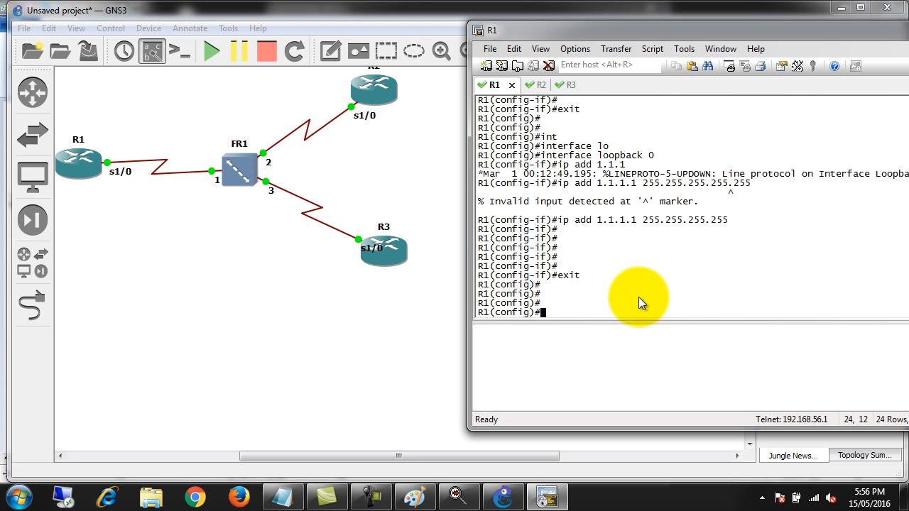
pyautogui.write('router ei')
pyautogui.press('Tab')
pyautogui.write('1')
pyautogui.press('Return')
# Add the EIGRP networks 1.1.1.1 0.0.0.0 and 10.0.0.0 0.0.0.255 on R1
pyautogui.write('net')
pyautogui.press('Tab')
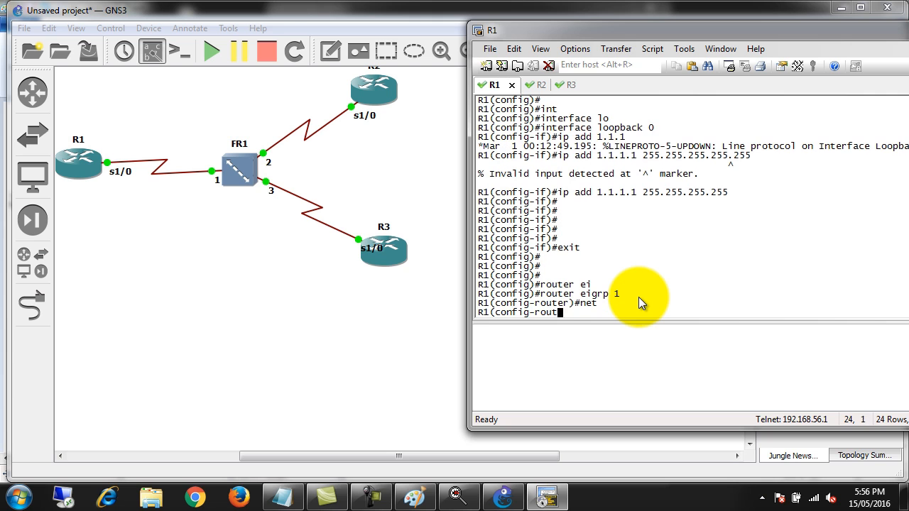
pyautogui.write('1.1.1.1 0.0.0.0')
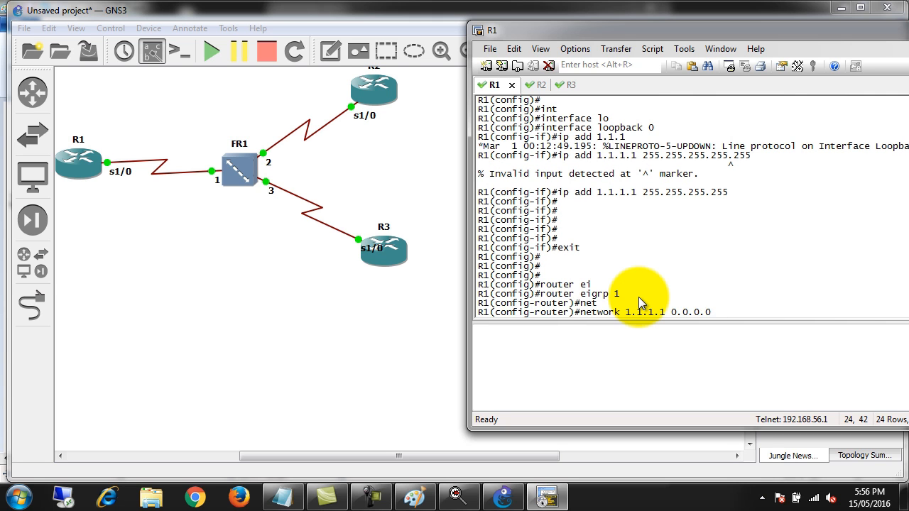
pyautogui.press('Return')
pyautogui.write('network 10.0.00')
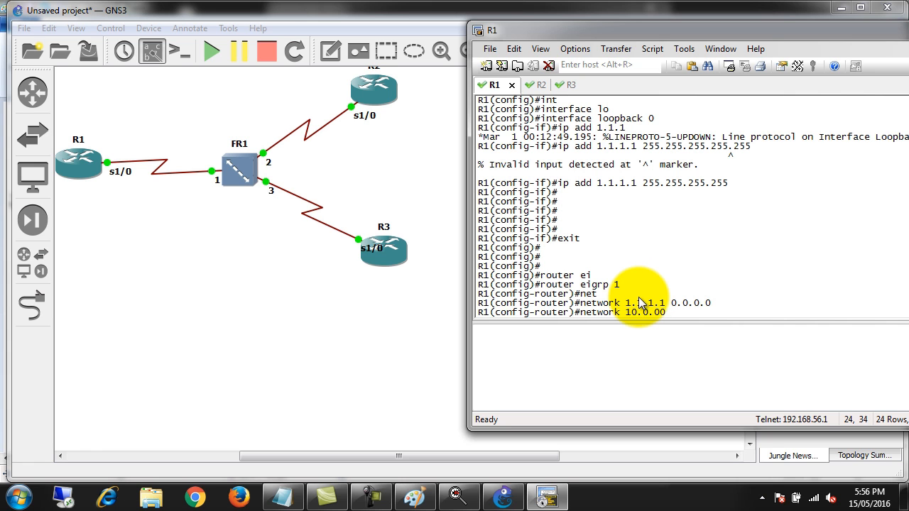
pyautogui.press('BackSpace')
pyautogui.write('.0 0.0.0.255')
pyautogui.press('Return')
# Disable automatic summarization for EIGRP 1 on R1 with no auto-summary and exit to global configuration mode
pyautogui.write('no au')
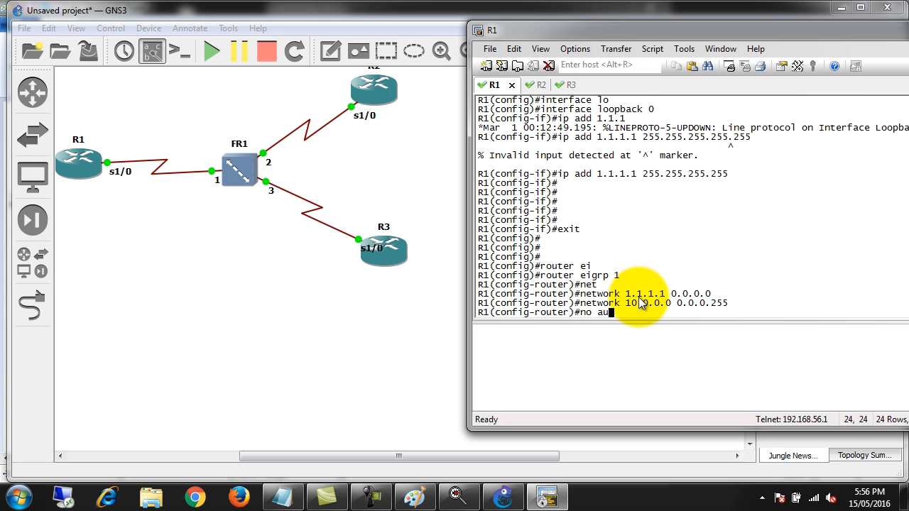
pyautogui.press('Tab')
pyautogui.press('Return')
pyautogui.write('exit')
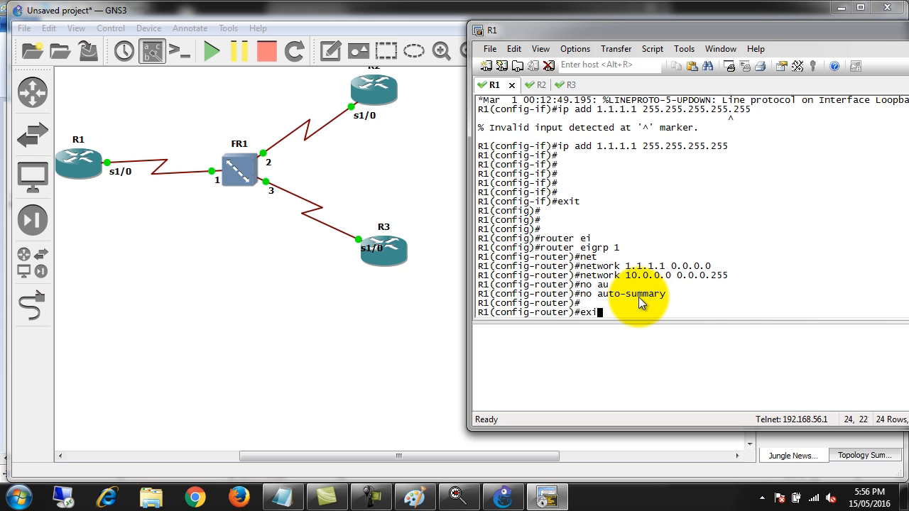
pyautogui.press('Return')
pyautogui.press('Return')
pyautogui.press('Return')
pyautogui.press('Return')
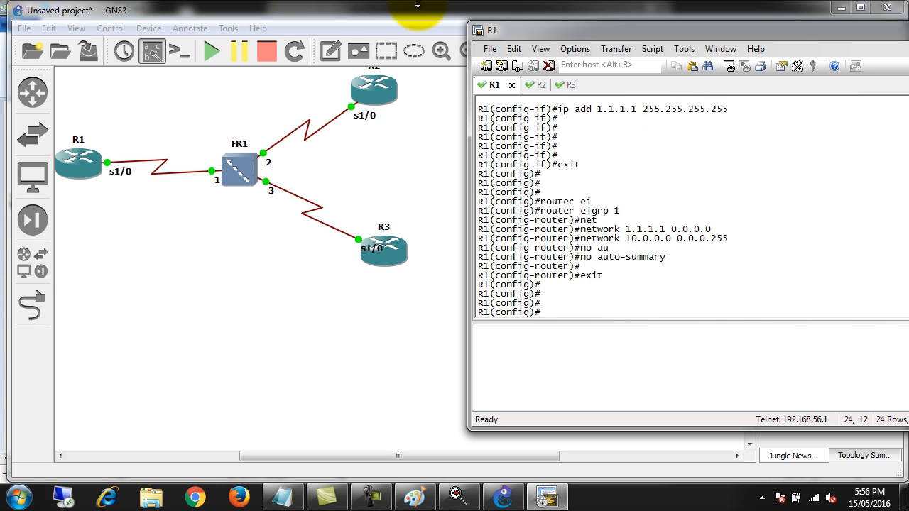
# Switch to R2's console and exit its interface configuration to global configuration mode
pyautogui.click(537, 84)
pyautogui.click(568, 166)
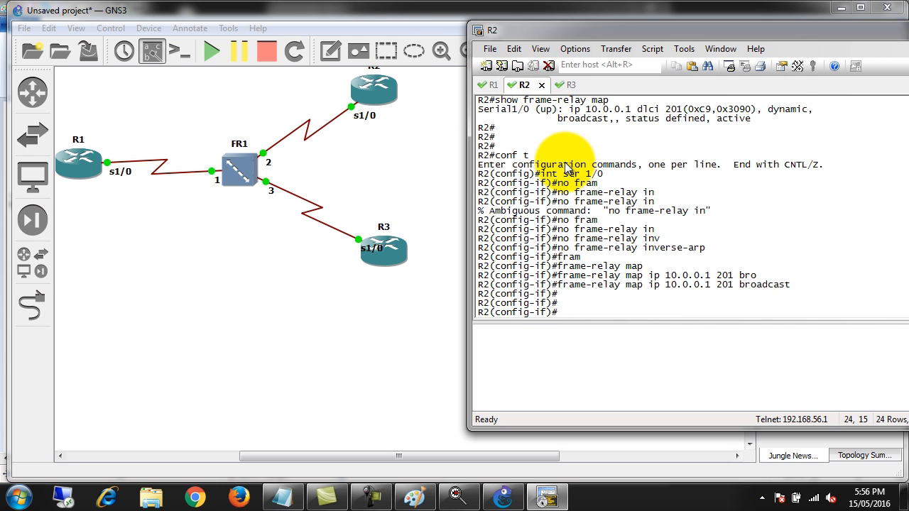
pyautogui.press('Return')
pyautogui.press('Return')
pyautogui.press('Return')
pyautogui.write('exit')
pyautogui.press('Return')
pyautogui.press('Return')
pyautogui.press('Return')
pyautogui.press('Return')
pyautogui.press('Return')
pyautogui.press('Return')
pyautogui.press('Return')
pyautogui.press('Return')
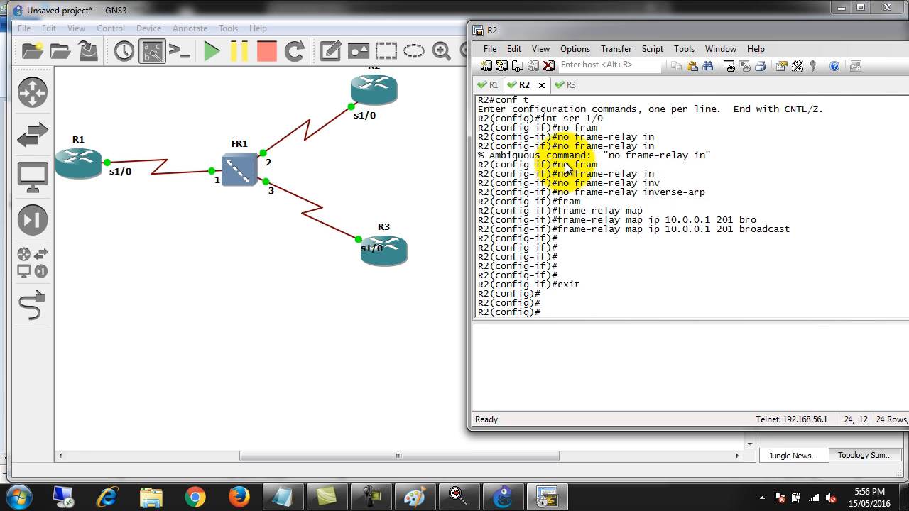
# Create loopback 0 on R2 and assign it IP address 2.2.2.2 with mask 255.255.255.255
pyautogui.write('int lo 0')
pyautogui.press('Return')
pyautogui.write('ip add ')
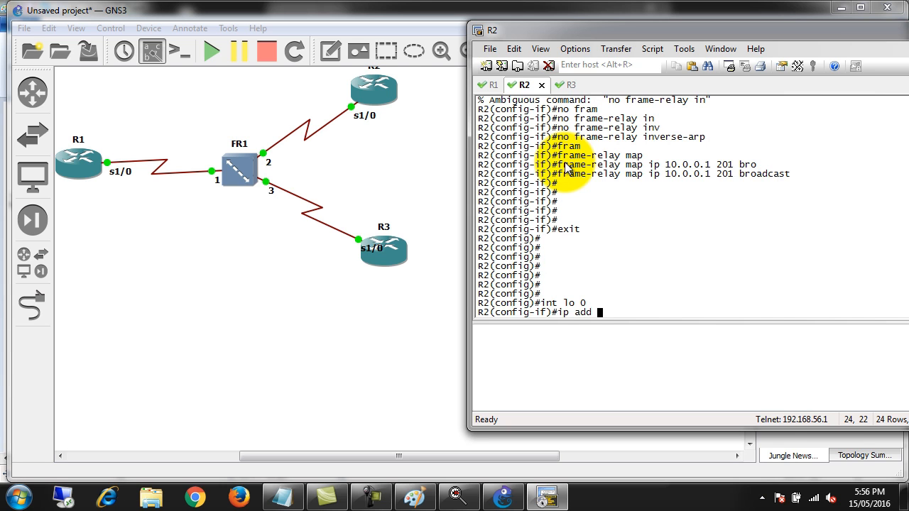
pyautogui.write('2.2.2.2 255.255.255.255')
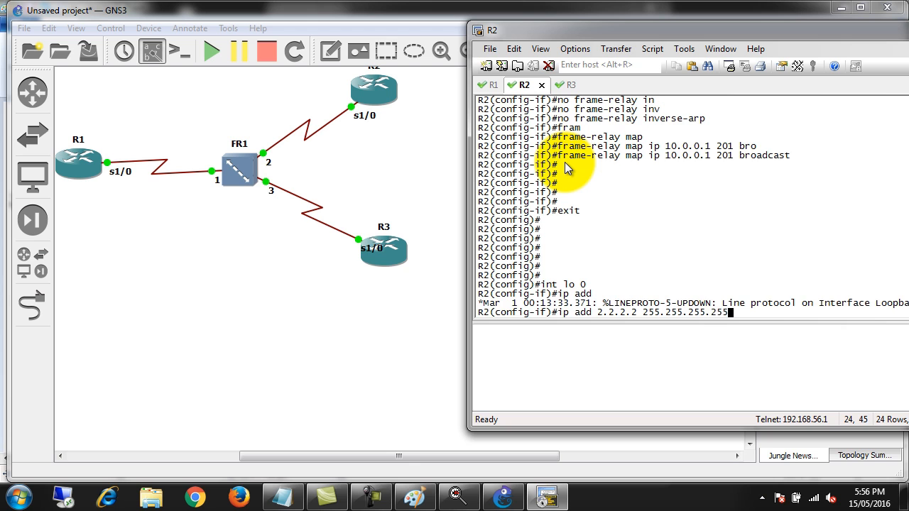
pyautogui.press('Return')
# Start EIGRP process 1 on R2 and add the network 2.2.2.2 0.0.0.0
pyautogui.write('rou')
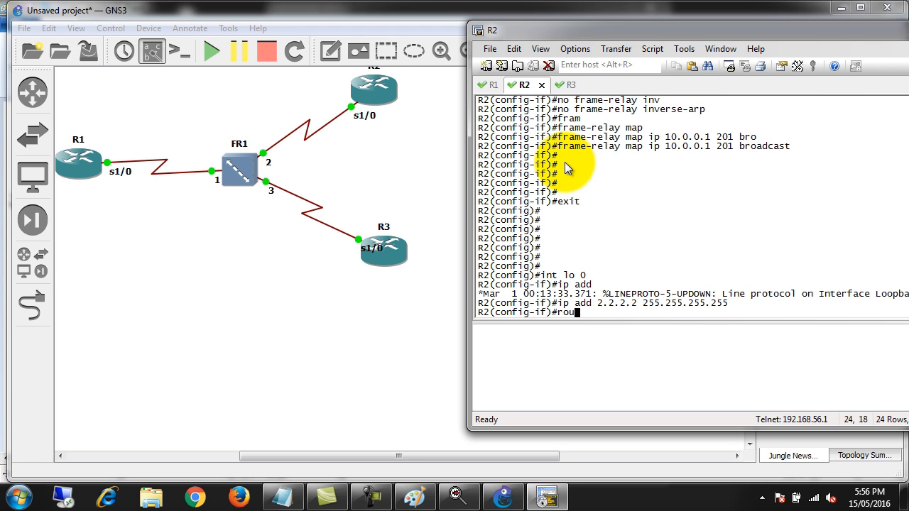
pyautogui.write('ter eigrp 1')
pyautogui.press('Return')
pyautogui.write('network')
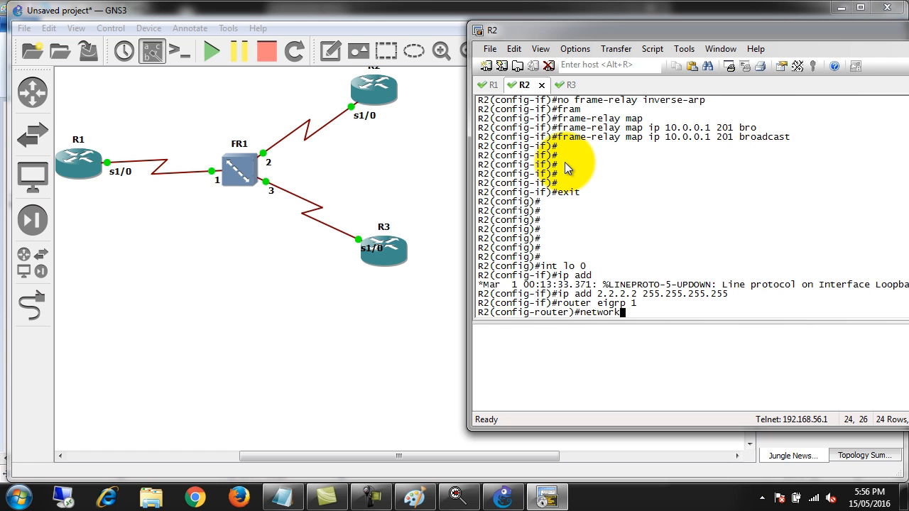
pyautogui.write('2.2.2.2 0.0.0.0')
pyautogui.press('Return')
# Add the network 10.0.0.0 0.0.0.255 to EIGRP 1 on R2
pyautogui.write('net')
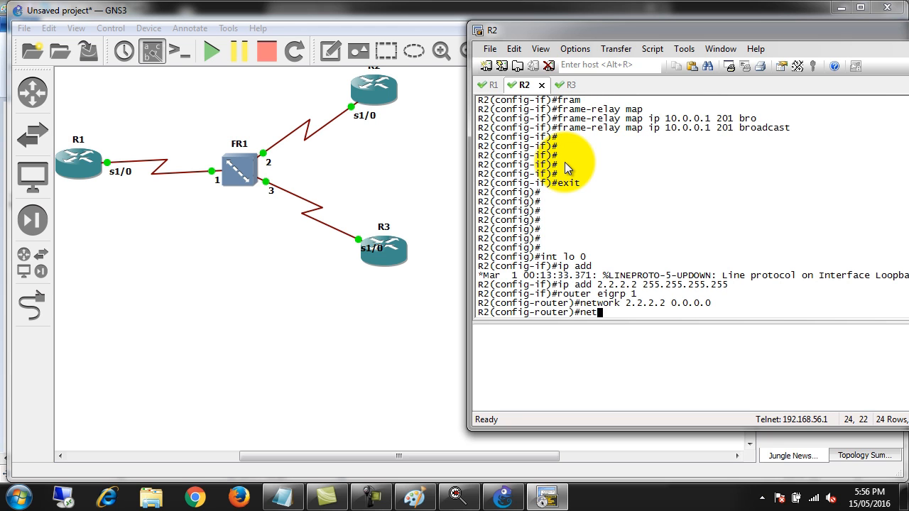
pyautogui.write('work 10.0.0.0 0.0.0.255')
pyautogui.press('Return')
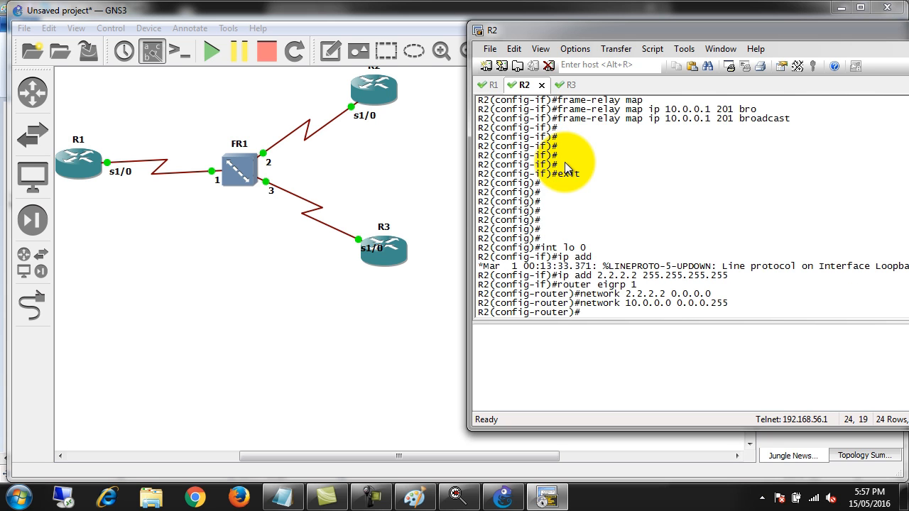
# Turn off EIGRP automatic summarization on R2 with no auto-summary, correcting any mistyped command, and exit router configuration
pyautogui.write('no aut0')
pyautogui.press('Tab')
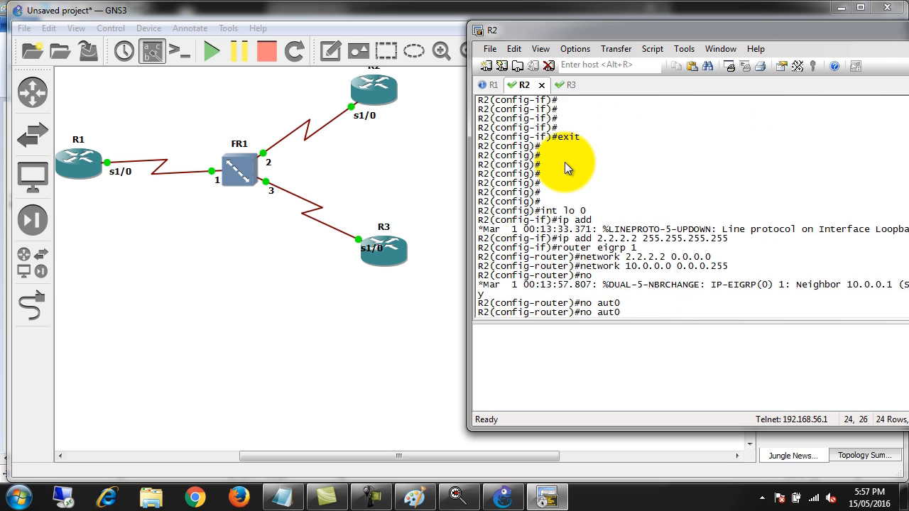
pyautogui.press('Return')
pyautogui.write('no au')
pyautogui.press('Tab')
pyautogui.press('Return')
pyautogui.press('Return')
pyautogui.write('exit')
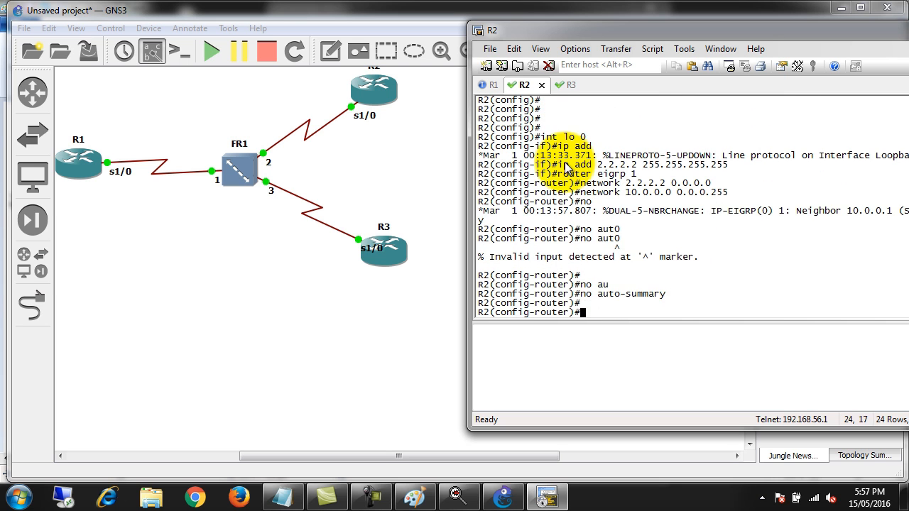
pyautogui.press('Return')
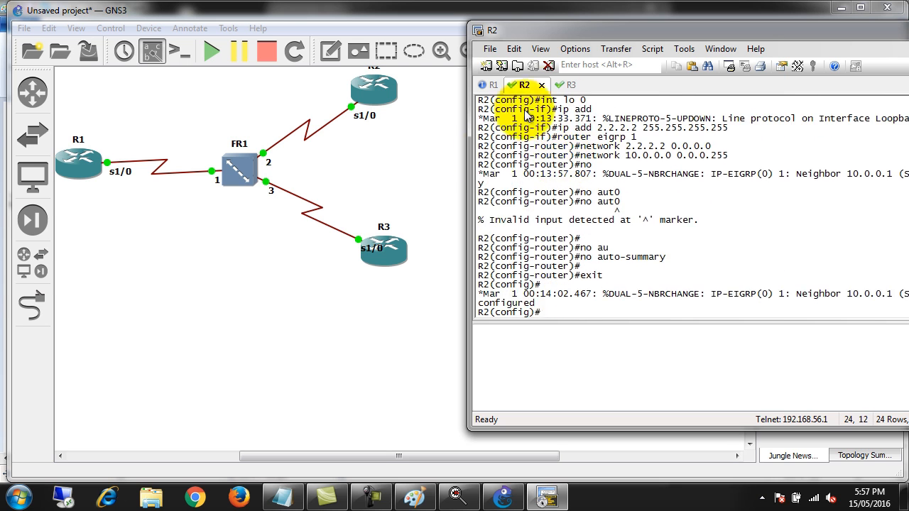
# Switch to R3's console and enter global configuration mode
pyautogui.click(570, 84)
pyautogui.click(260, 392)
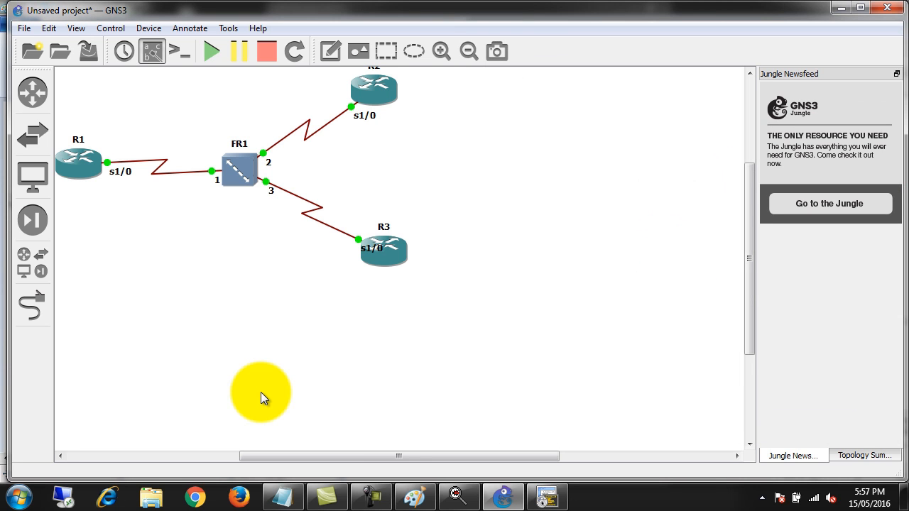
pyautogui.click(549, 494)
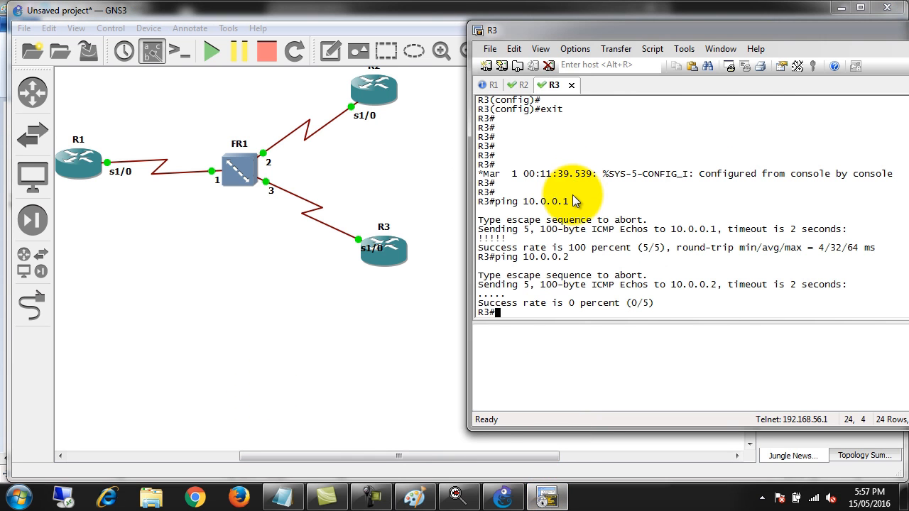
pyautogui.press('Return')
pyautogui.press('Return')
pyautogui.press('Return')
pyautogui.press('Return')
pyautogui.press('Return')
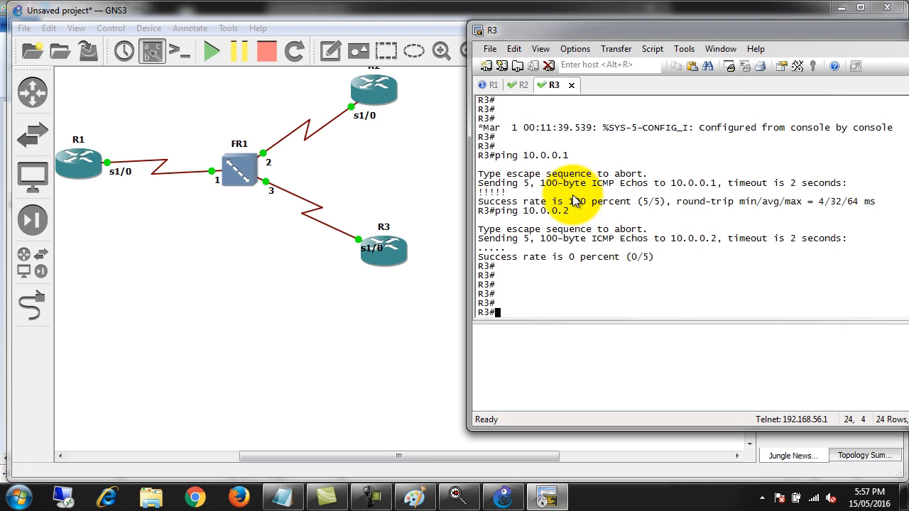
pyautogui.write('conf t')
pyautogui.press('Return')
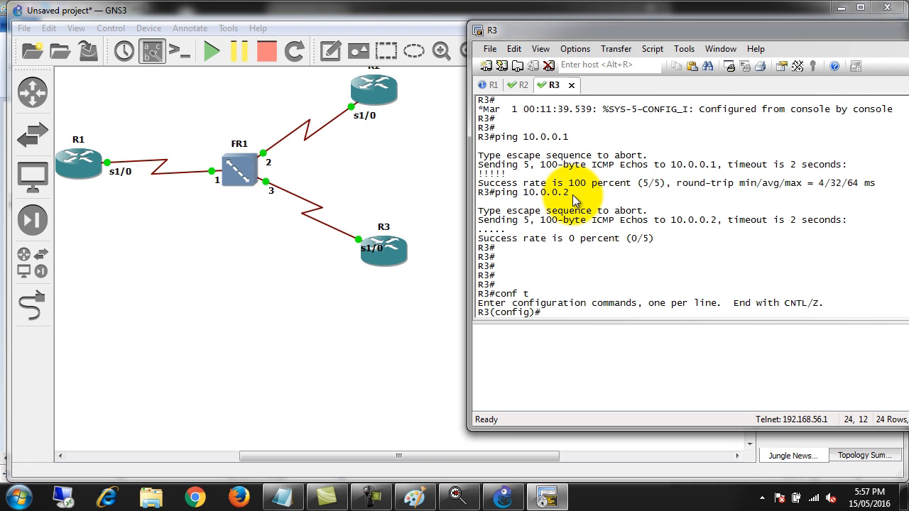
# Create loopback 0 on R3 and assign it IP address 3.3.3.3 with mask 255.255.255.255
pyautogui.write('router')
pyautogui.press('BackSpace')
pyautogui.press('BackSpace')
pyautogui.press('BackSpace')
pyautogui.press('BackSpace')
pyautogui.press('BackSpace')
pyautogui.press('BackSpace')
pyautogui.write('int lo 0')
pyautogui.press('Return')
pyautogui.write('ip add ')
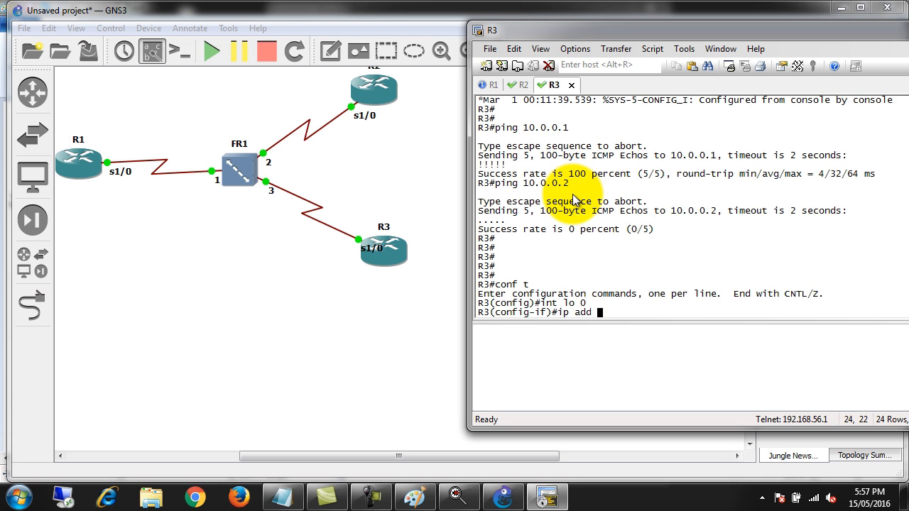
pyautogui.write('3.3.3.3 25')
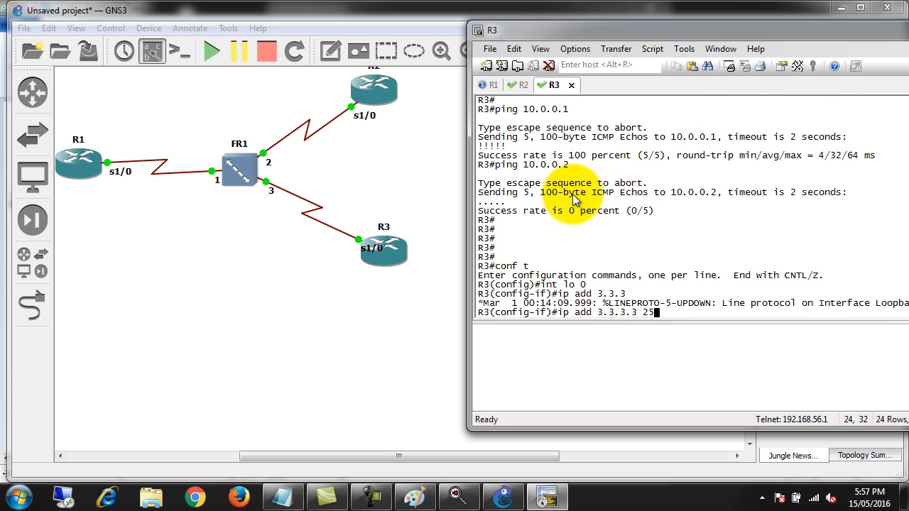
pyautogui.write('5.255.255.255')
pyautogui.press('Return')
# Start EIGRP process 1 on R3 and add the network 3.3.3.3 0.0.0.0
pyautogui.write('router')
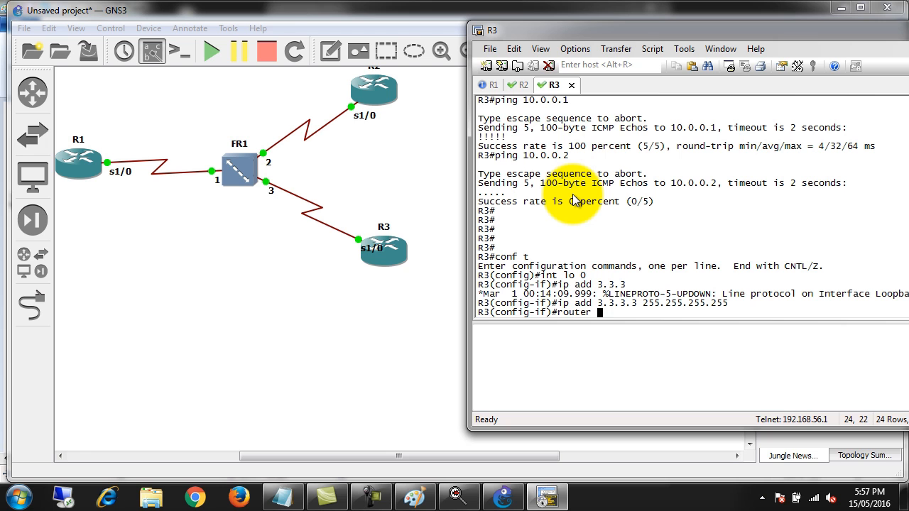
pyautogui.write(' eigrp 1')
pyautogui.press('Return')
pyautogui.write('network')
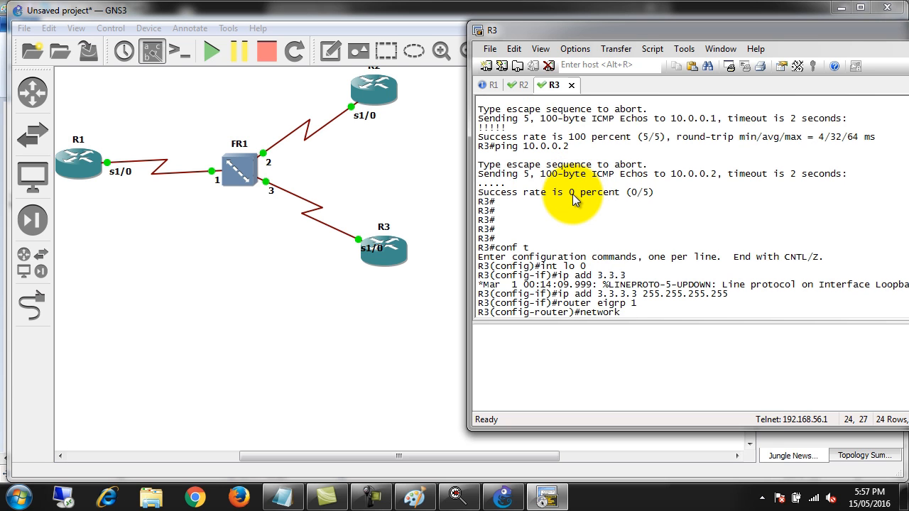
pyautogui.write(' 3.3.3.3 0.0.009')
pyautogui.press('BackSpace')
pyautogui.press('BackSpace')
pyautogui.write('.0')
pyautogui.press('Return')
# Add the network 10.0.0.0 to EIGRP 1 on R3, correcting the wildcard mask to 0.0.0.255
pyautogui.write('network 10')
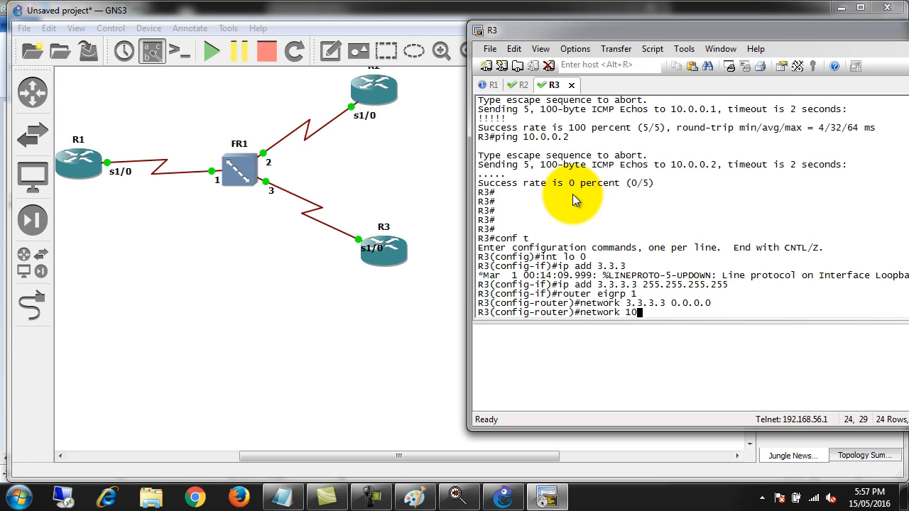
pyautogui.write('.0.0.0 0.0.0.25')
pyautogui.press('Return')
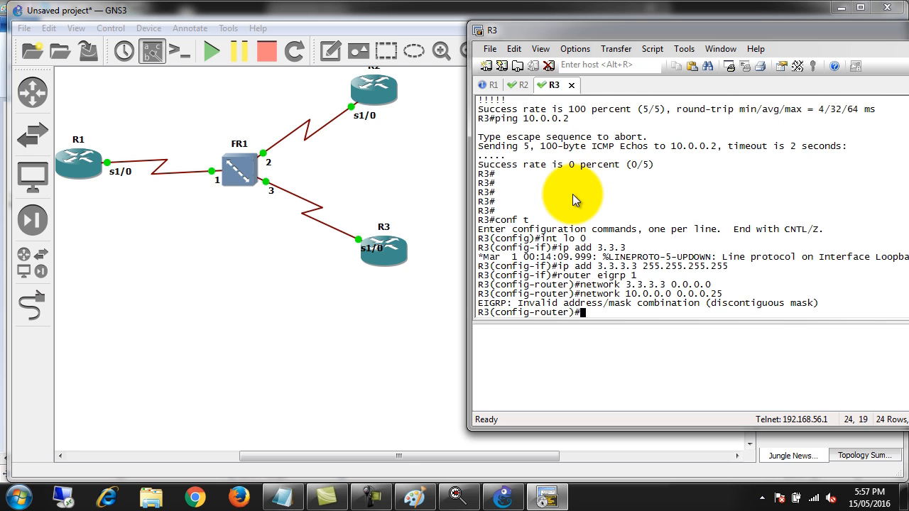
pyautogui.press('Up')
pyautogui.write('5')
pyautogui.press('Return')
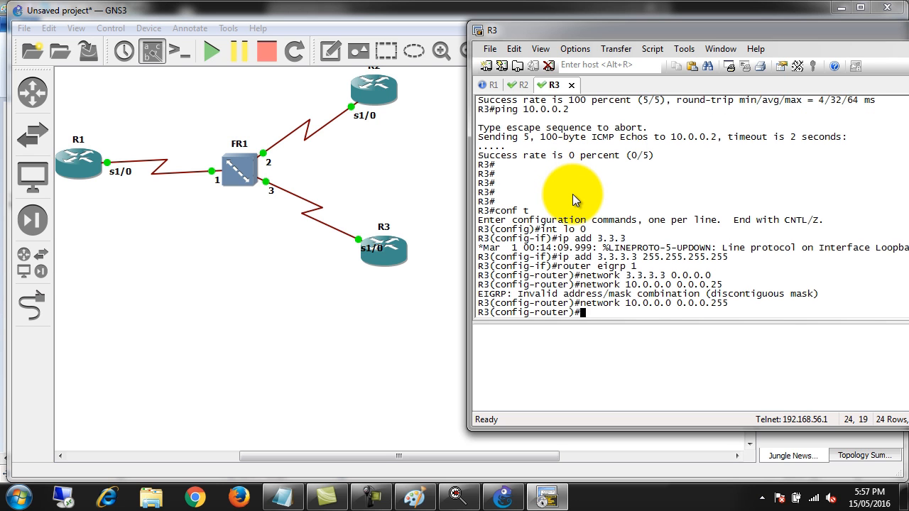
# Disable EIGRP automatic summarization on R3 with no auto-summary and exit back to privileged mode
pyautogui.write('no auto')
pyautogui.press('Tab')
pyautogui.press('Return')
pyautogui.press('Return')
pyautogui.press('Return')
pyautogui.write('exit')
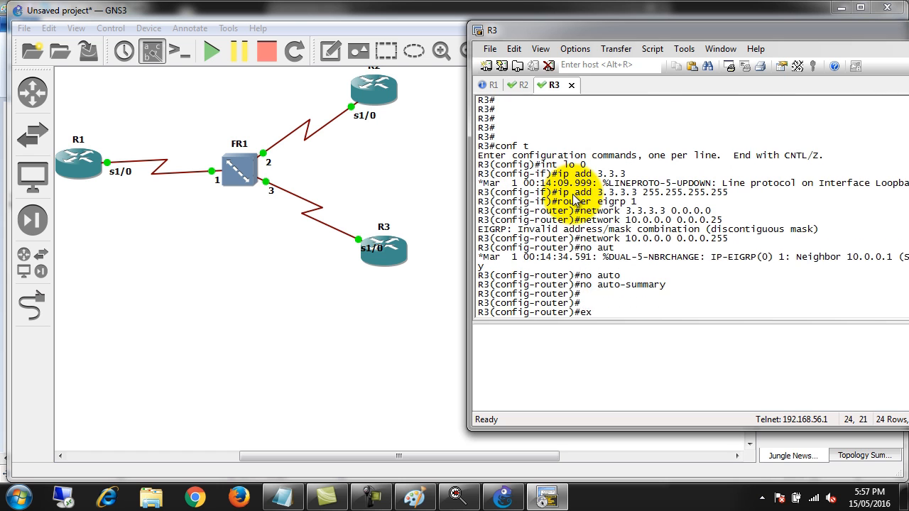
pyautogui.press('Return')
# Display R3's EIGRP neighbors with show ip eigrp neighbors
pyautogui.press('Return')
pyautogui.write('exit')
pyautogui.press('Return')
pyautogui.press('Return')
pyautogui.write('show ip ei')
pyautogui.press('Tab')
pyautogui.write('nei')
pyautogui.press('Tab')
pyautogui.press('Return')
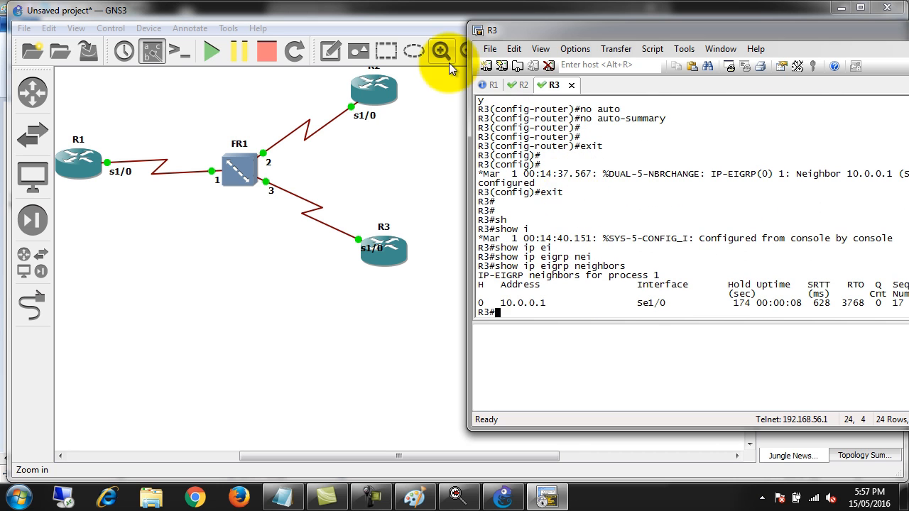
# Switch to R1's console and leave configuration mode for privileged mode
pyautogui.click(490, 86)
pyautogui.hotkey('ctrl', 'z')
pyautogui.press('Return')
pyautogui.press('Return')
pyautogui.press('Return')
pyautogui.press('Return')
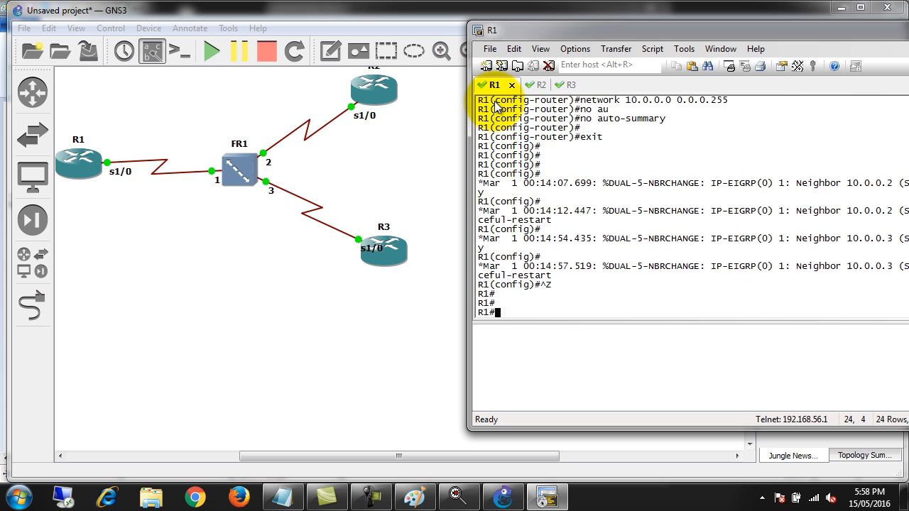
pyautogui.press('Return')
pyautogui.press('Return')
pyautogui.press('Return')
pyautogui.press('Return')
pyautogui.press('Return')
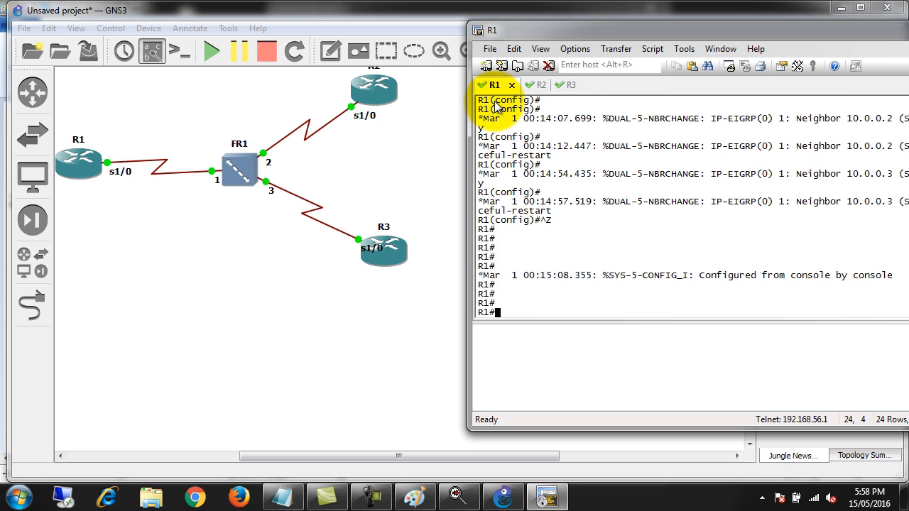
# Display R1's EIGRP neighbors with show ip eigrp neighbors
pyautogui.write('sho')
pyautogui.press('Tab')
pyautogui.write('ip ei')
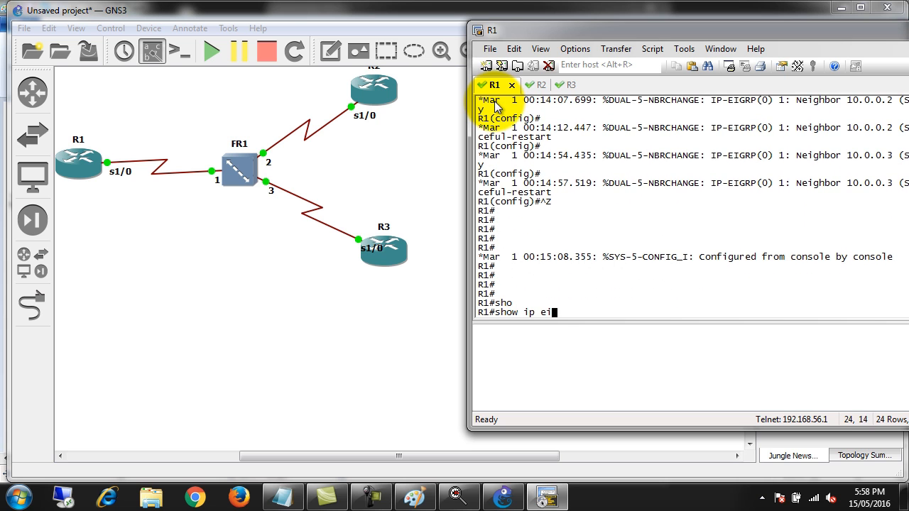
pyautogui.press('Tab')
pyautogui.write('nei')
pyautogui.press('Tab')
pyautogui.press('Return')
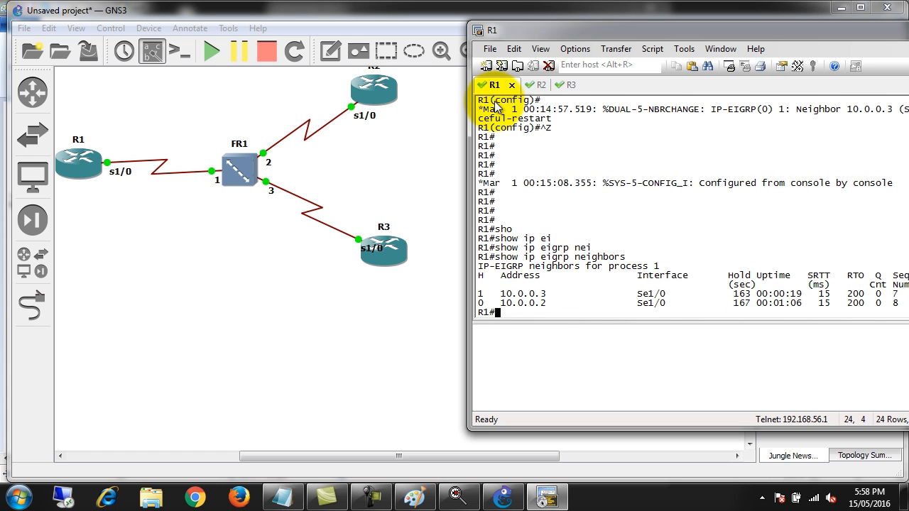
# Display R1's EIGRP topology table with show ip eigrp topology, correcting any mistyped command
pyautogui.moveTo(559, 34); pyautogui.dragTo(522, 34)
pyautogui.press('Return')
pyautogui.press('Return')
pyautogui.write('sho')
pyautogui.press('Tab')
pyautogui.write('ipei')
pyautogui.press('Tab')
pyautogui.press('BackSpace')
pyautogui.press('BackSpace')
pyautogui.write('e')
pyautogui.press('BackSpace')
pyautogui.write('ei')
pyautogui.press('Tab')
pyautogui.write('to')
pyautogui.press('Tab')
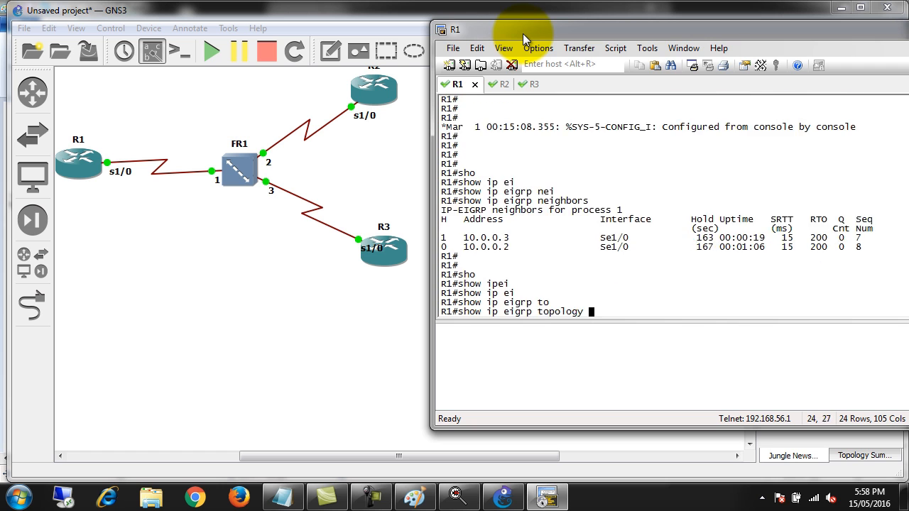
pyautogui.press('Return')
# Display the EIGRP-learned routes on R1 with show ip route eigrp
pyautogui.press('Return')
pyautogui.press('Return')
pyautogui.press('Return')
pyautogui.press('Return')
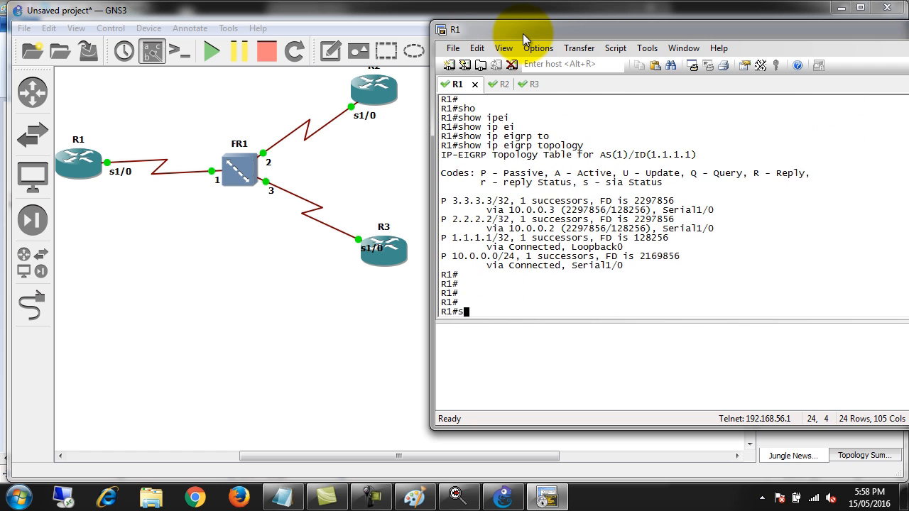
pyautogui.write('s')
pyautogui.press('Return')
pyautogui.write('sho')
pyautogui.press('Tab')
pyautogui.write('ip r')
pyautogui.press('BackSpace')
pyautogui.press('BackSpace')
pyautogui.write('p rou')
pyautogui.press('Tab')
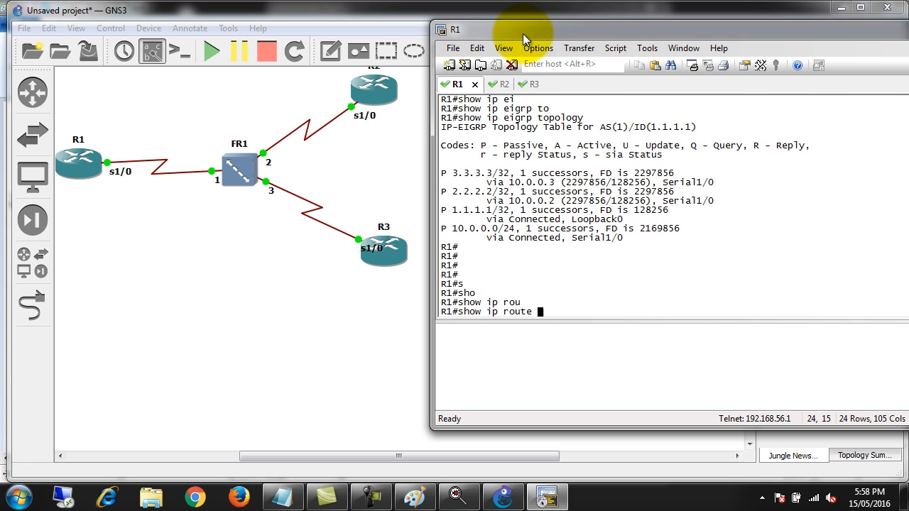
pyautogui.write('ei')
pyautogui.press('Tab')
pyautogui.press('Return')
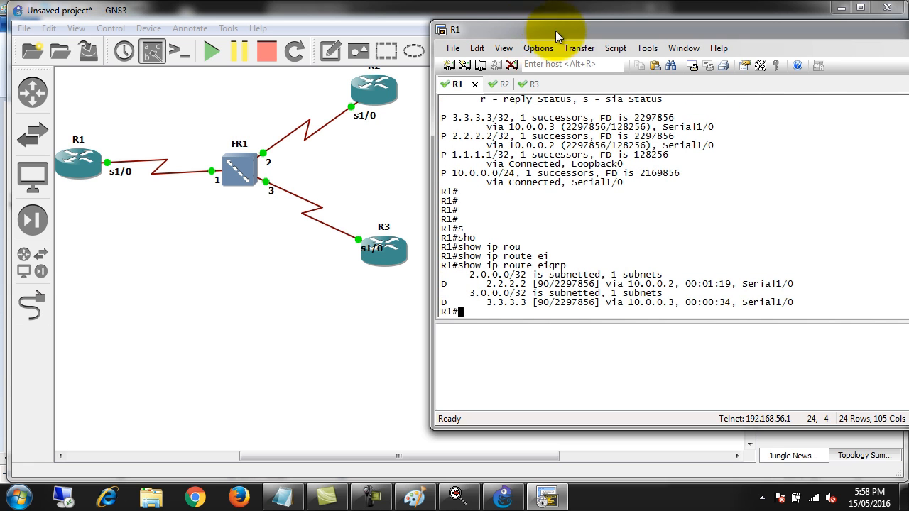
# Ping the remote loopbacks 2.2.2.2 and 3.3.3.3 from R1 to test reachability of R2 and R3
pyautogui.write('ping 2.2.2.2')
pyautogui.press('Return')
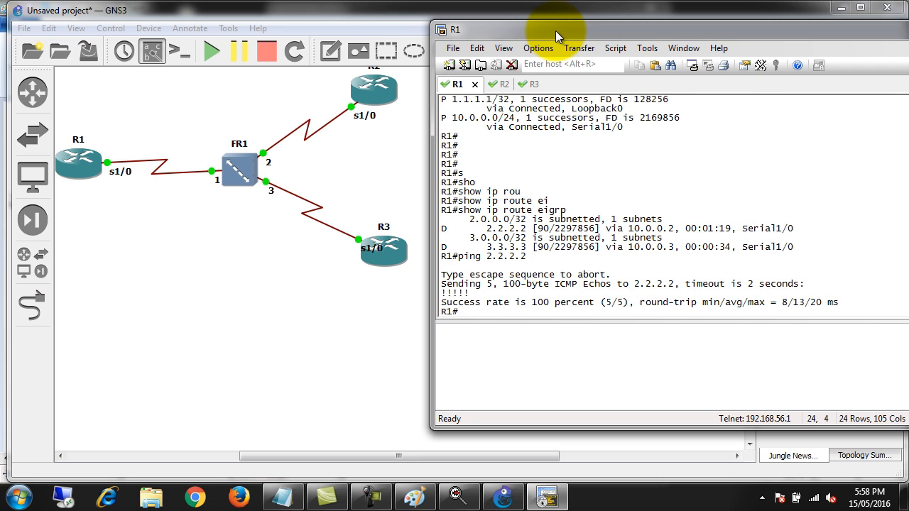
pyautogui.write('ping 3.3.3.3')
pyautogui.press('Return')
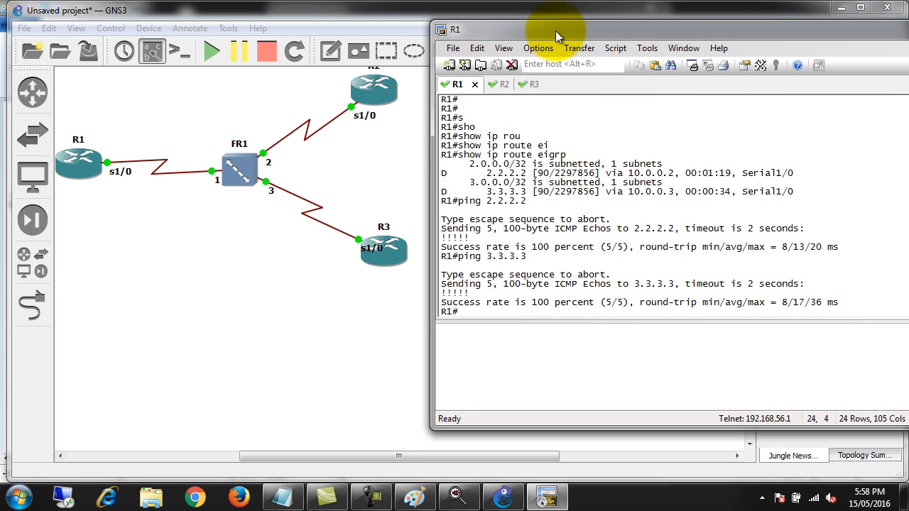
pyautogui.press('Return')
pyautogui.press('Return')
pyautogui.press('Return')
pyautogui.press('Return')
pyautogui.press('Return')
pyautogui.press('Return')
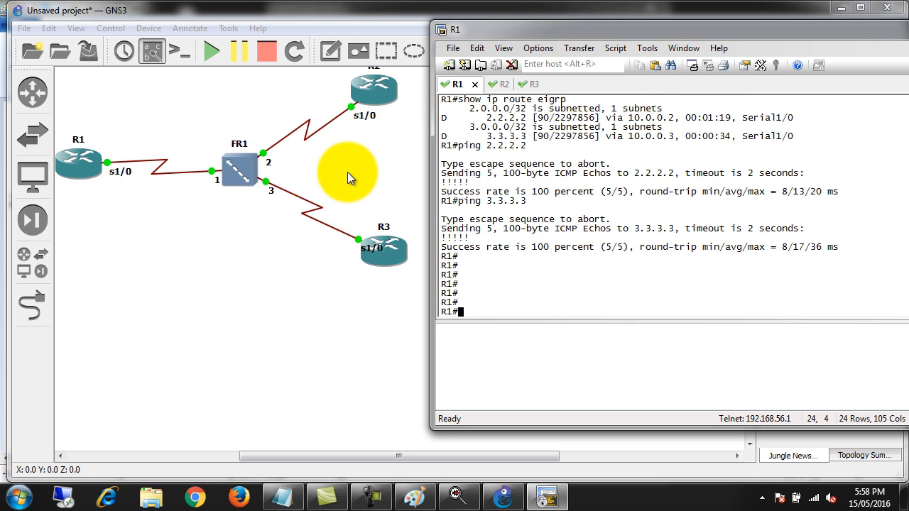
# Switch to R2's console and leave configuration mode for privileged mode
pyautogui.click(503, 87)
pyautogui.hotkey('ctrl', 'z')
pyautogui.press('Return')
pyautogui.press('Return')
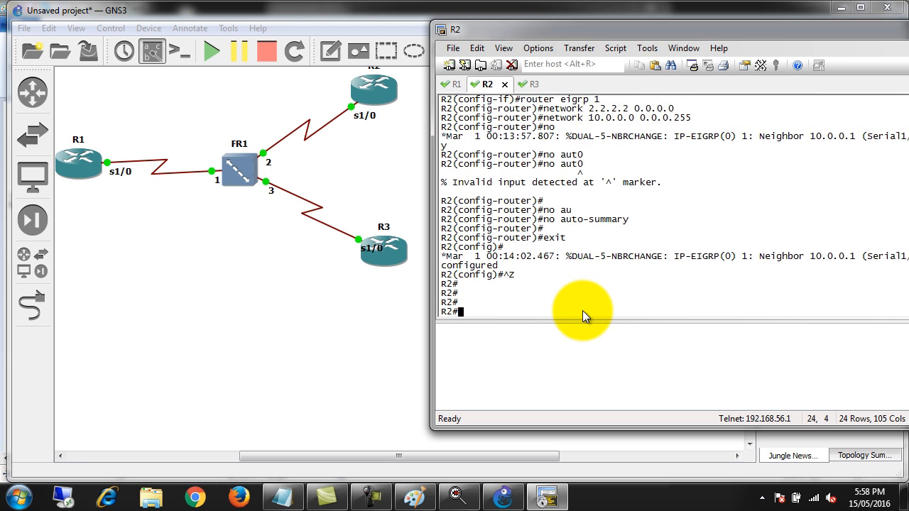
# Display the EIGRP-learned routes on R2 with show ip route eigrp, correcting the mistyped show command
pyautogui.write('shi')
pyautogui.press('Tab')
pyautogui.write('ip')
pyautogui.press('BackSpace')
pyautogui.press('BackSpace')
pyautogui.press('BackSpace')
pyautogui.press('BackSpace')
pyautogui.write('ow ip rou')
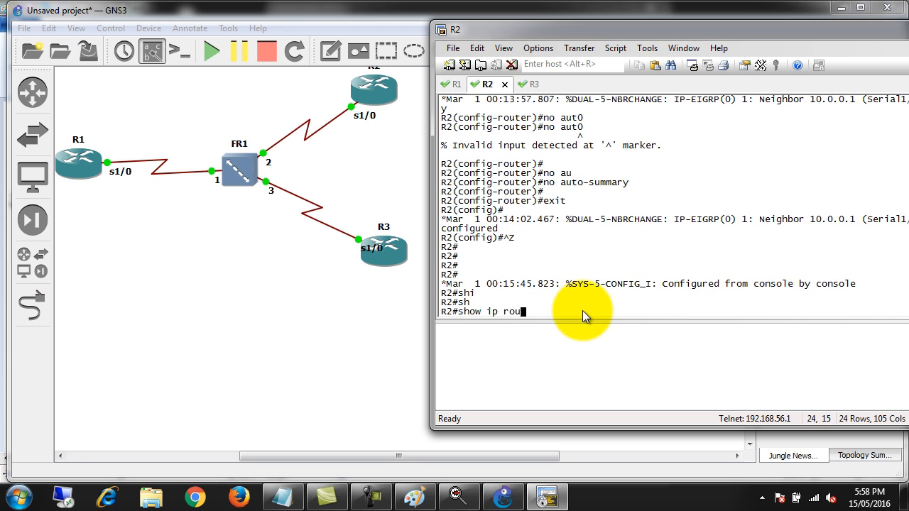
pyautogui.press('Tab')
pyautogui.write('ei')
pyautogui.press('Tab')
pyautogui.press('Return')
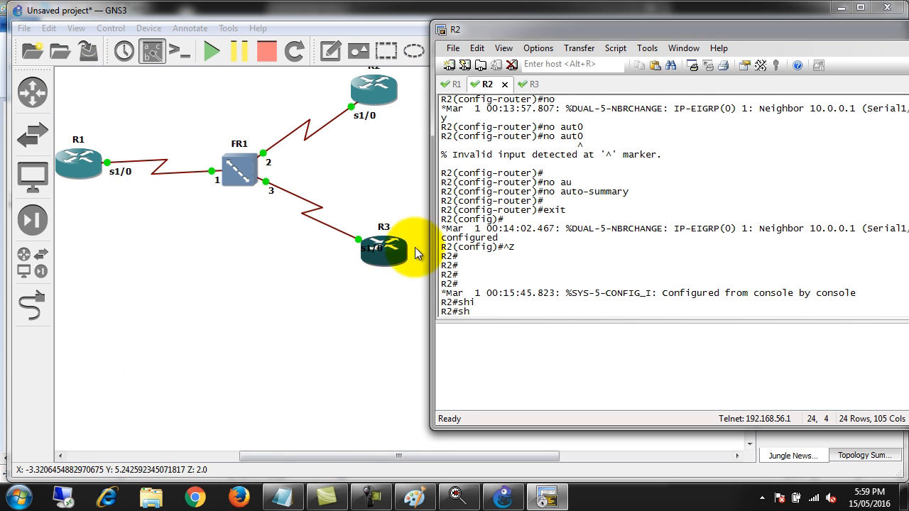
# Review the 3.3.3.3 route in R1's EIGRP route output by highlighting it, and return to R2's console for comparison
pyautogui.click(453, 84)
pyautogui.scroll(2, 530, 218)
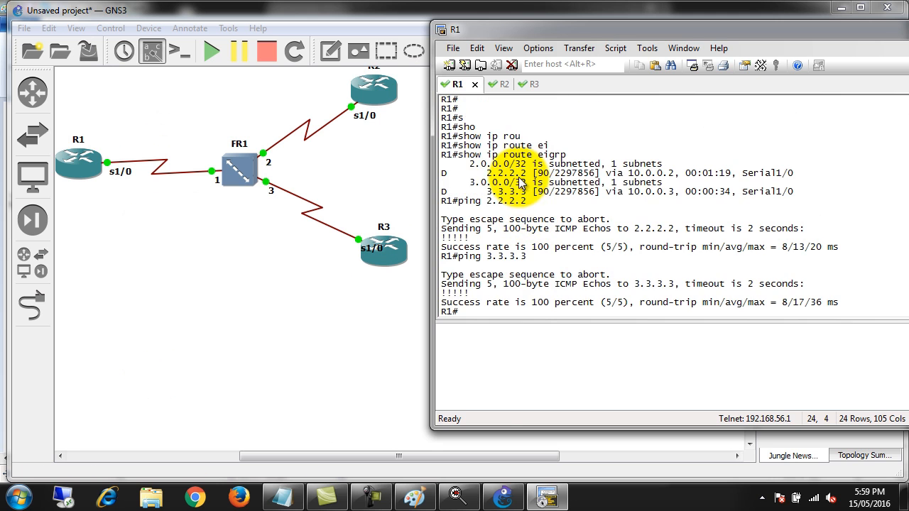
pyautogui.moveTo(481, 183); pyautogui.dragTo(533, 193)
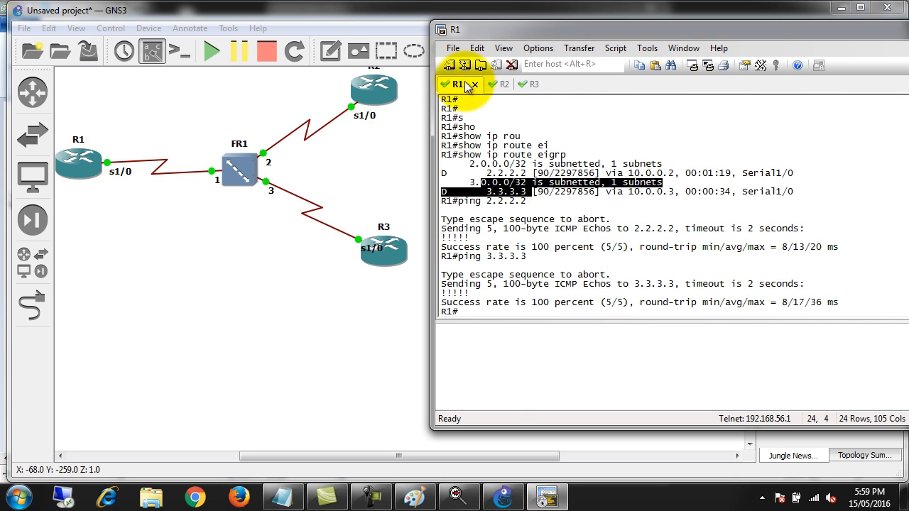
pyautogui.click(496, 86)
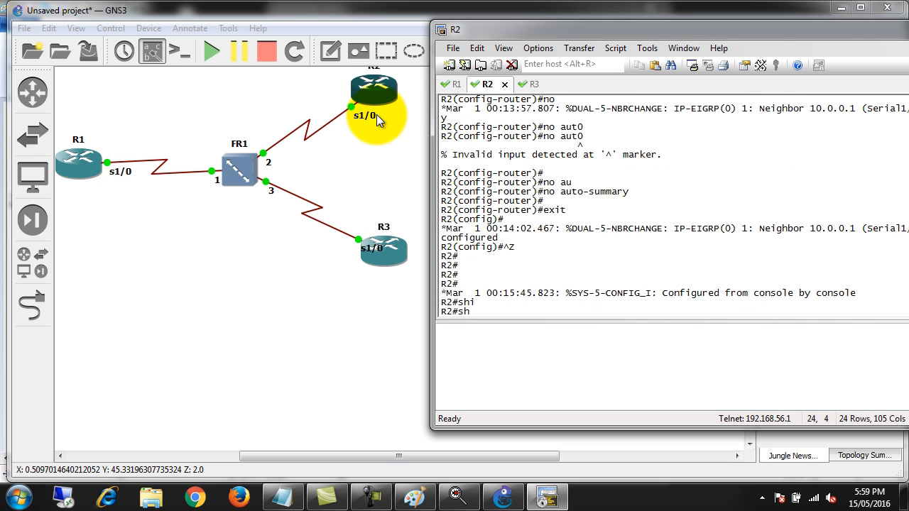
# Switch to R3's console and display its EIGRP-learned routes with show ip route eigrp, correcting the mistyped ip keyword
pyautogui.click(518, 84)
pyautogui.press('Return')
pyautogui.press('Return')
pyautogui.press('Return')
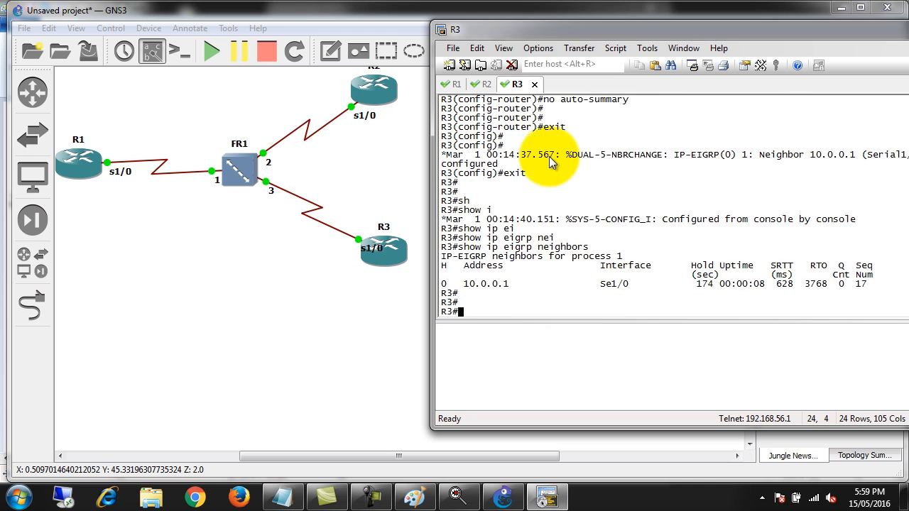
pyautogui.write('sh')
pyautogui.press('Tab')
pyautogui.write('ipo rou')
pyautogui.press('Tab')
pyautogui.press('BackSpace')
pyautogui.press('BackSpace')
pyautogui.press('BackSpace')
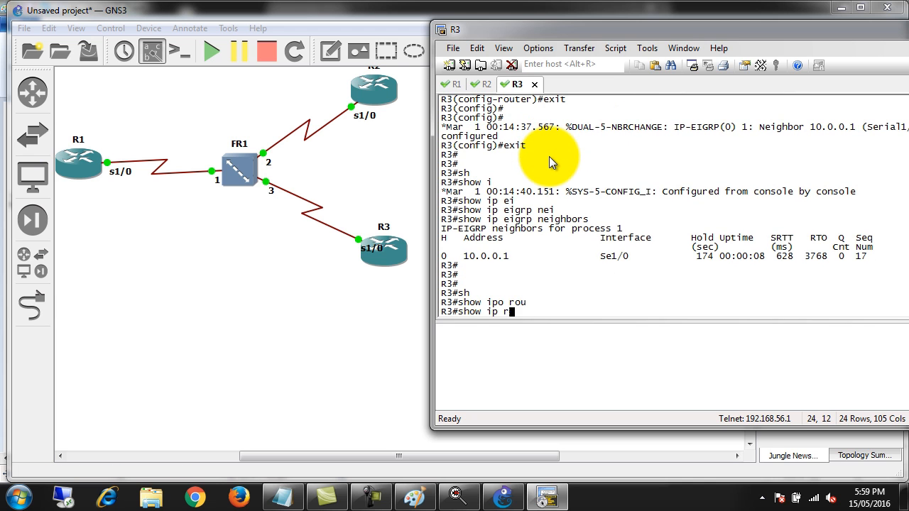
pyautogui.write('route e')
pyautogui.press('Tab')
pyautogui.write('e')
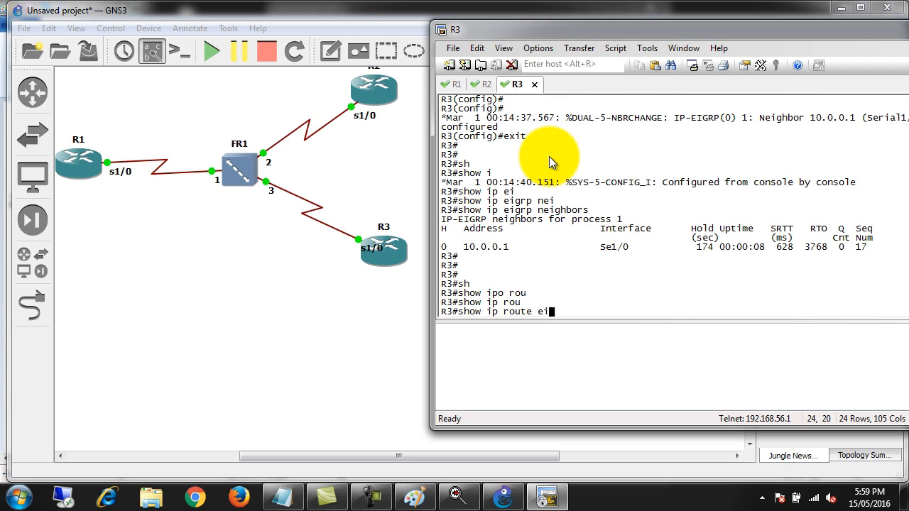
pyautogui.write('i')
pyautogui.press('Tab')
pyautogui.press('Return')
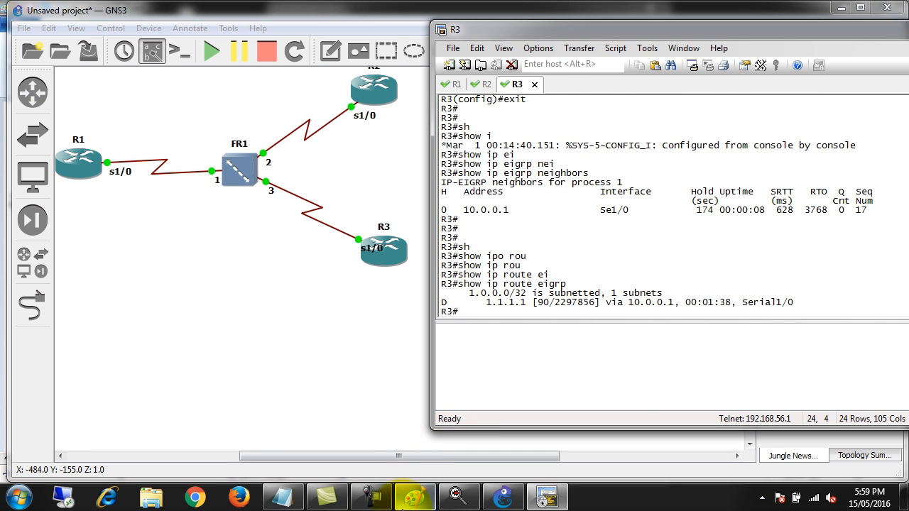
# Switch to Paint and erase the entire existing Frame Relay drawing to get a blank canvas
pyautogui.click(415, 497)
pyautogui.scroll(-3, 447, 269)
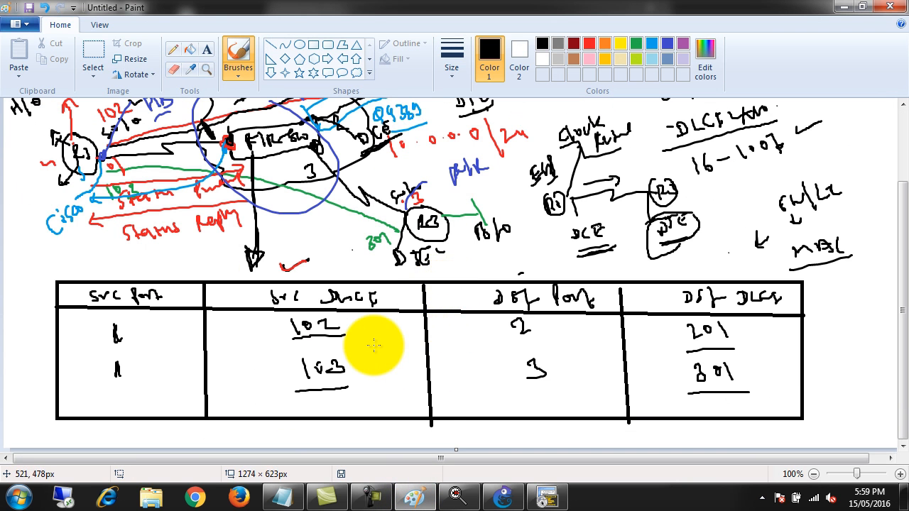
pyautogui.hotkey('ctrl', 'a')
pyautogui.press('Delete')
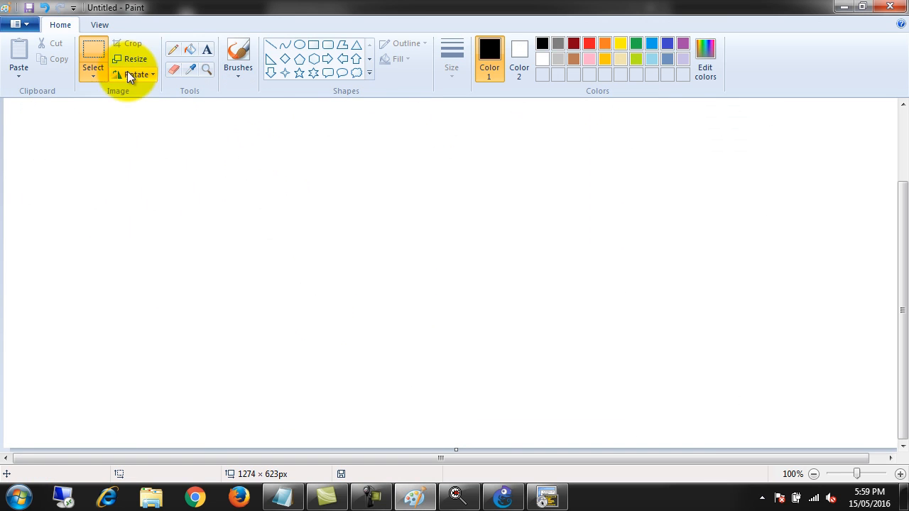
# Handwrite "split horizon" with the black brush and draw a slanted underline with an x in its middle
pyautogui.click(171, 51)
pyautogui.click(250, 60)
pyautogui.moveTo(282, 158); pyautogui.dragTo(283, 177)
pyautogui.moveTo(292, 166)
pyautogui.mouseDown()
pyautogui.moveTo(290, 153)
pyautogui.moveTo(296, 166)
pyautogui.moveTo(311, 155)
pyautogui.mouseUp()
pyautogui.moveTo(318, 143)
pyautogui.mouseDown()
pyautogui.moveTo(325, 156)
pyautogui.moveTo(340, 157)
pyautogui.moveTo(353, 144)
pyautogui.moveTo(420, 134)
pyautogui.mouseUp()
pyautogui.click(314, 135)
pyautogui.moveTo(425, 128); pyautogui.dragTo(432, 128)
pyautogui.click(433, 116)
pyautogui.moveTo(437, 123)
pyautogui.mouseDown()
pyautogui.moveTo(440, 132)
pyautogui.moveTo(463, 130)
pyautogui.mouseUp()
pyautogui.moveTo(465, 124); pyautogui.dragTo(492, 120)
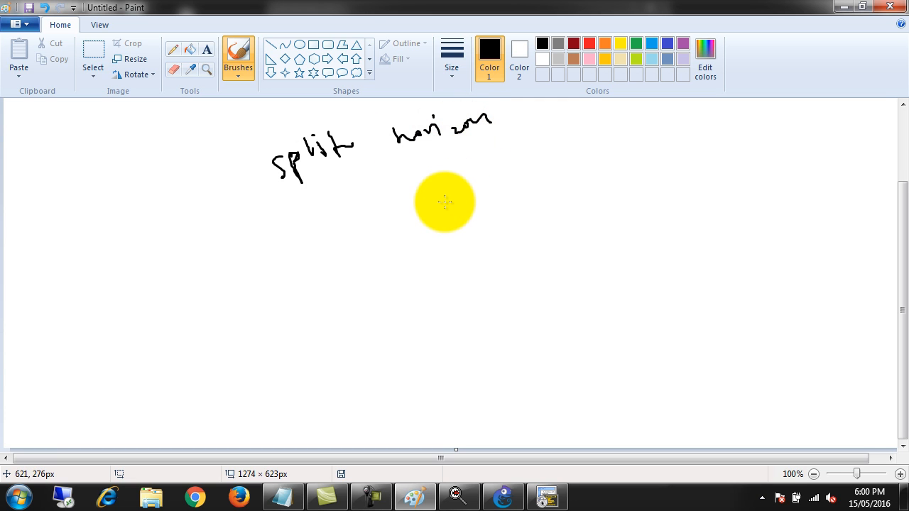
pyautogui.moveTo(287, 214); pyautogui.dragTo(394, 174)
pyautogui.moveTo(394, 164)
pyautogui.mouseDown()
pyautogui.moveTo(385, 175)
pyautogui.moveTo(490, 147)
pyautogui.mouseUp()
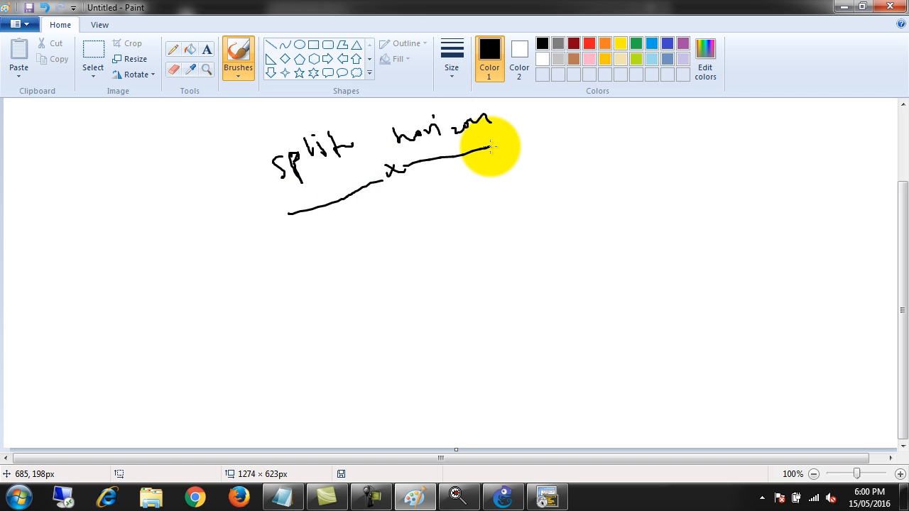
# Sketch a small router circle with a single labelled interface line beside the split horizon heading, and draw a box around the heading
pyautogui.moveTo(615, 136)
pyautogui.mouseDown()
pyautogui.moveTo(605, 165)
pyautogui.moveTo(615, 138)
pyautogui.moveTo(613, 165)
pyautogui.moveTo(716, 152)
pyautogui.mouseUp()
pyautogui.moveTo(642, 189); pyautogui.dragTo(675, 172)
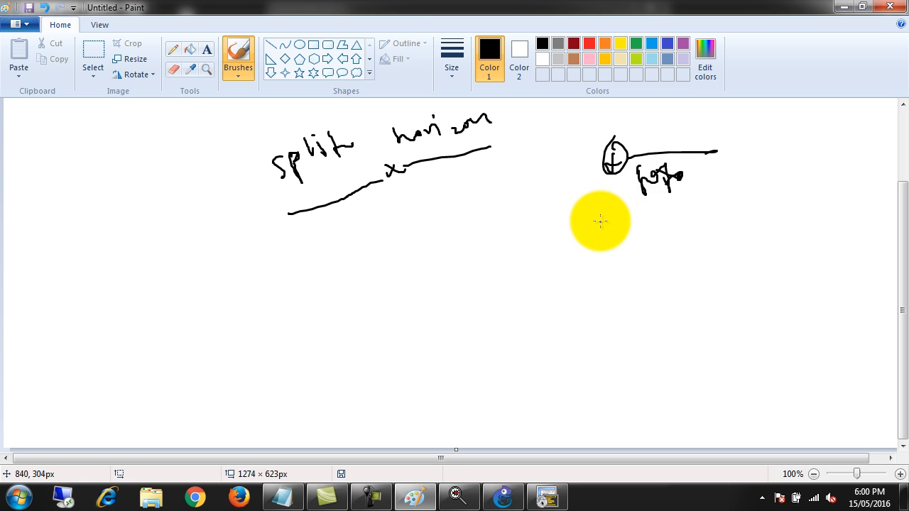
pyautogui.moveTo(235, 152)
pyautogui.mouseDown()
pyautogui.moveTo(274, 220)
pyautogui.moveTo(237, 156)
pyautogui.moveTo(502, 104)
pyautogui.moveTo(459, 143)
pyautogui.mouseUp()
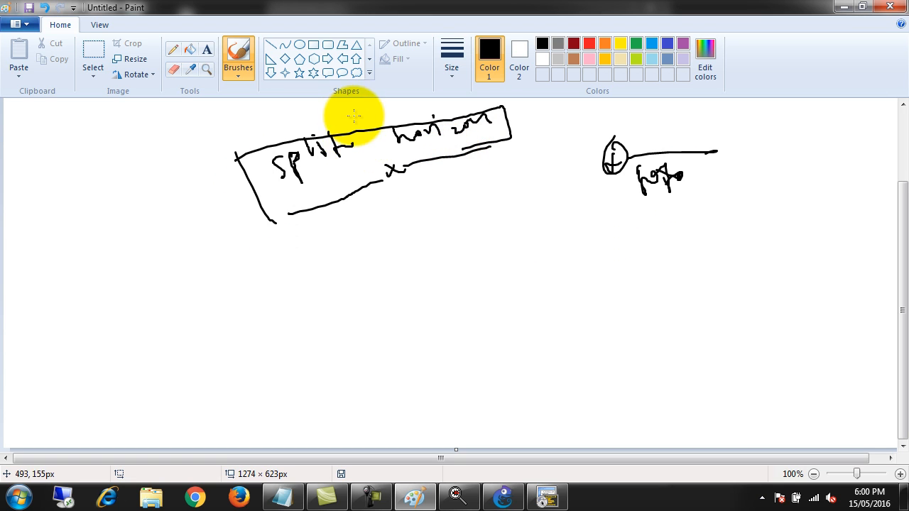
# Switch back to the GNS3 topology and examine the path from R3 through FR1 to R1
pyautogui.hotkey('alt', 'Tab')
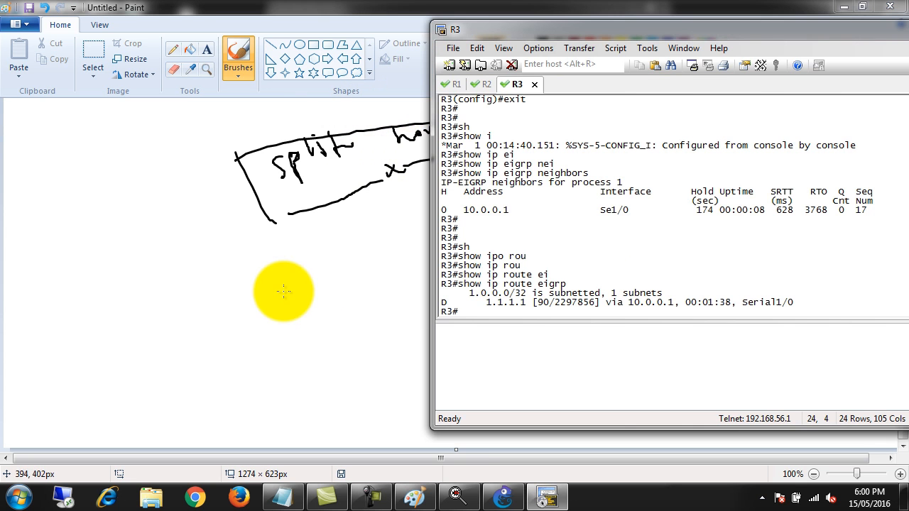
pyautogui.click(411, 501)
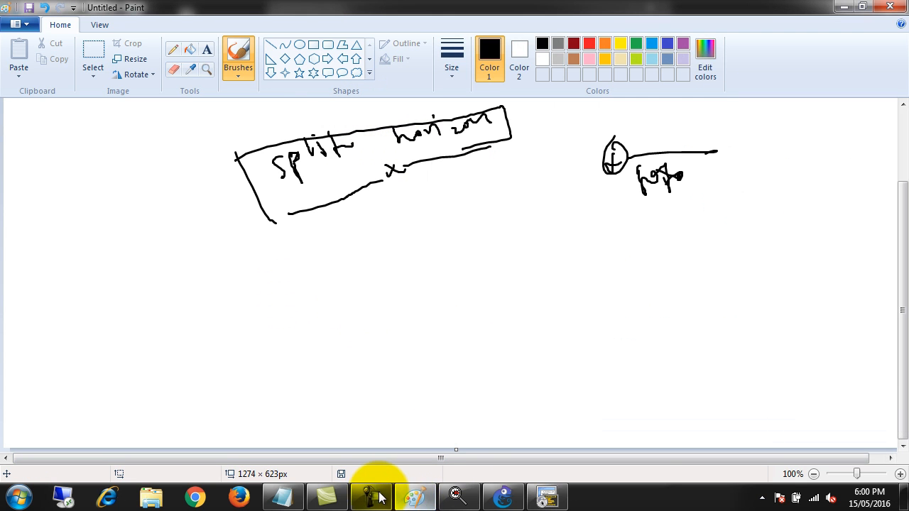
pyautogui.click(486, 500)
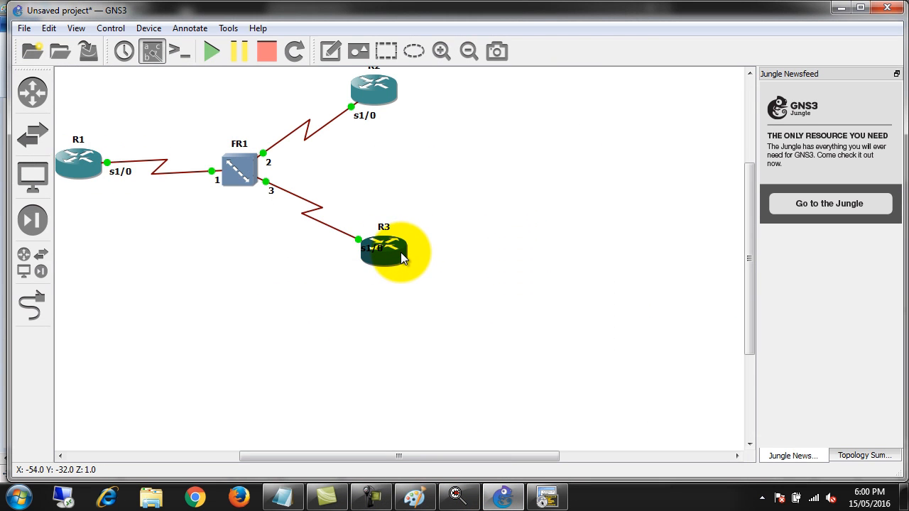
pyautogui.moveTo(400, 252)
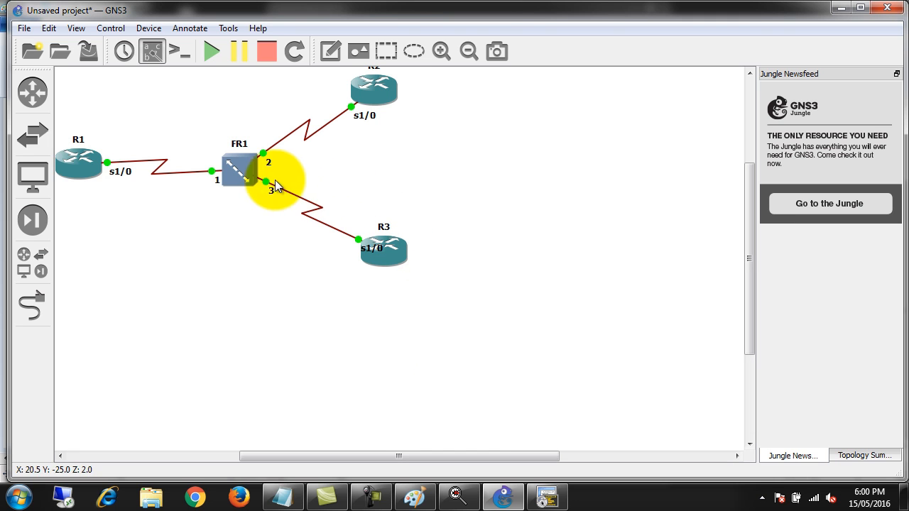
pyautogui.moveTo(96, 167)
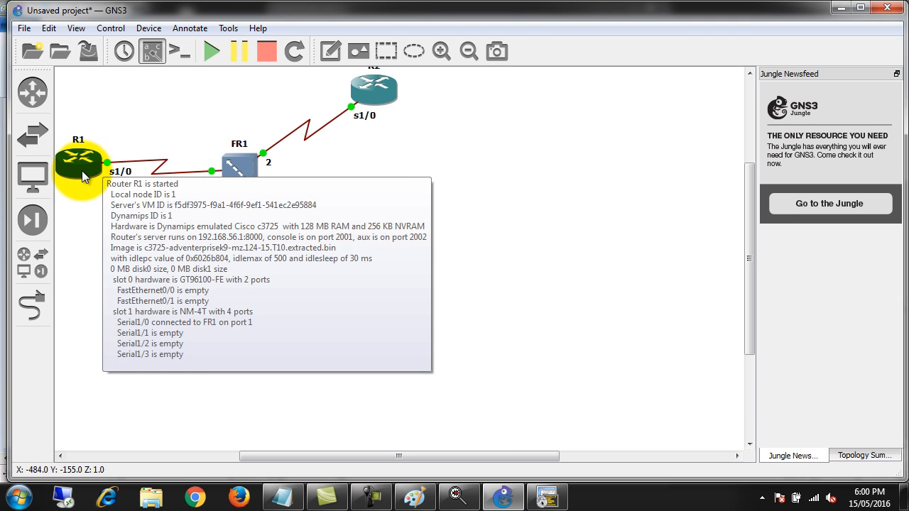
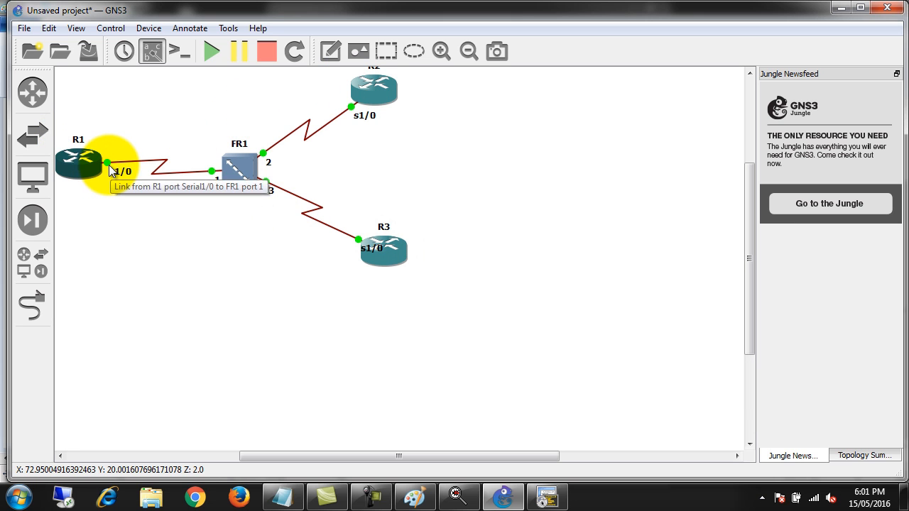
# Switch to Paint and handwrite "disable" beneath the boxed split horizon heading
pyautogui.moveTo(97, 135)
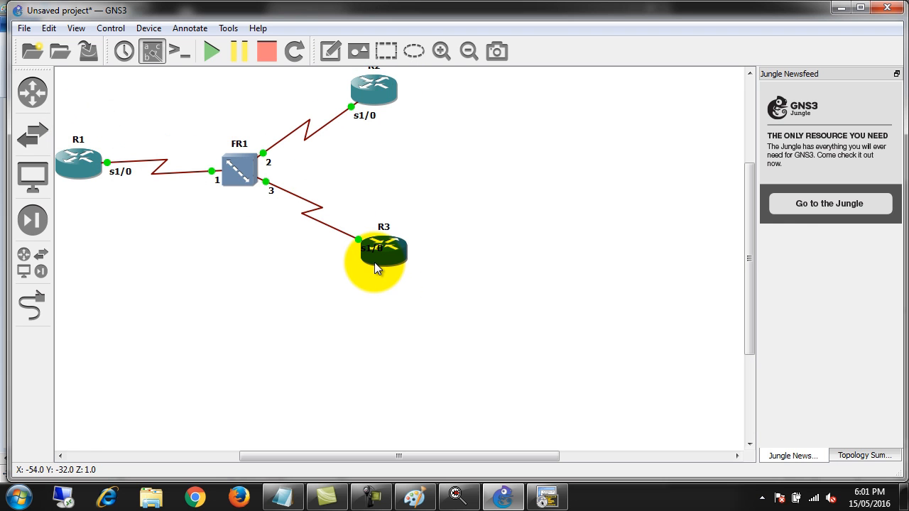
pyautogui.moveTo(375, 264)
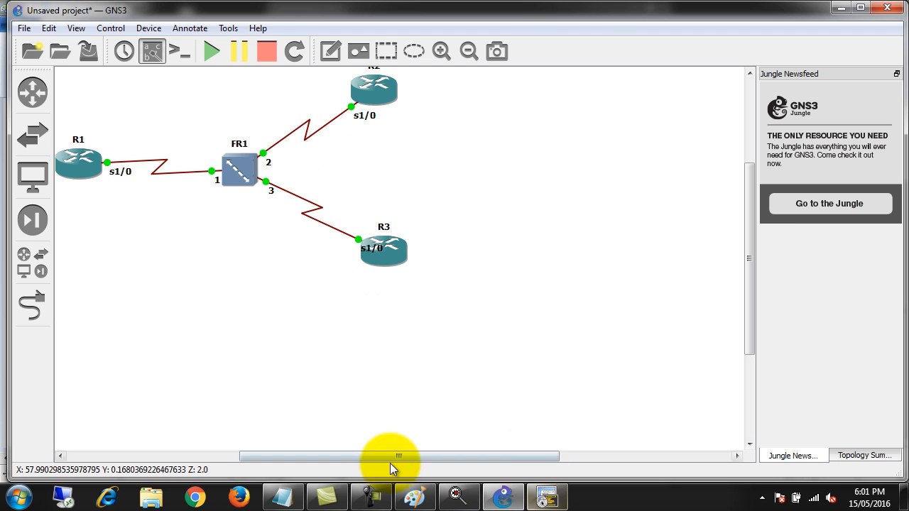
pyautogui.click(417, 501)
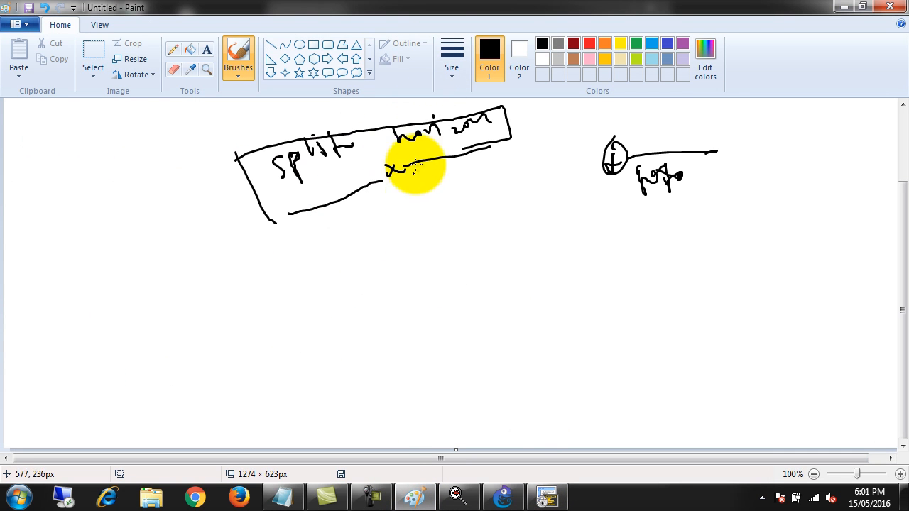
pyautogui.moveTo(403, 159)
pyautogui.mouseDown()
pyautogui.moveTo(416, 230)
pyautogui.moveTo(418, 200)
pyautogui.moveTo(474, 208)
pyautogui.moveTo(460, 207)
pyautogui.mouseUp()
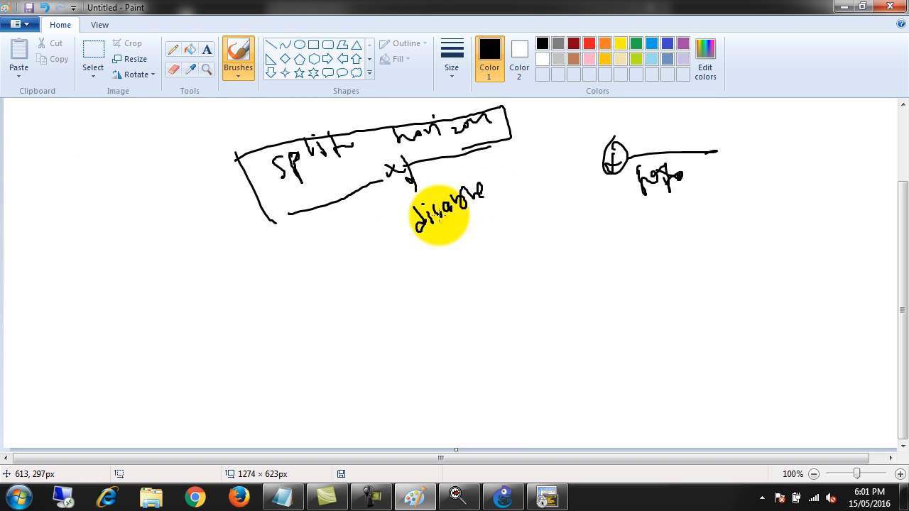
# Handwrite "1. full mesh" as the first list item below the word "disable"
pyautogui.moveTo(400, 269); pyautogui.dragTo(404, 277)
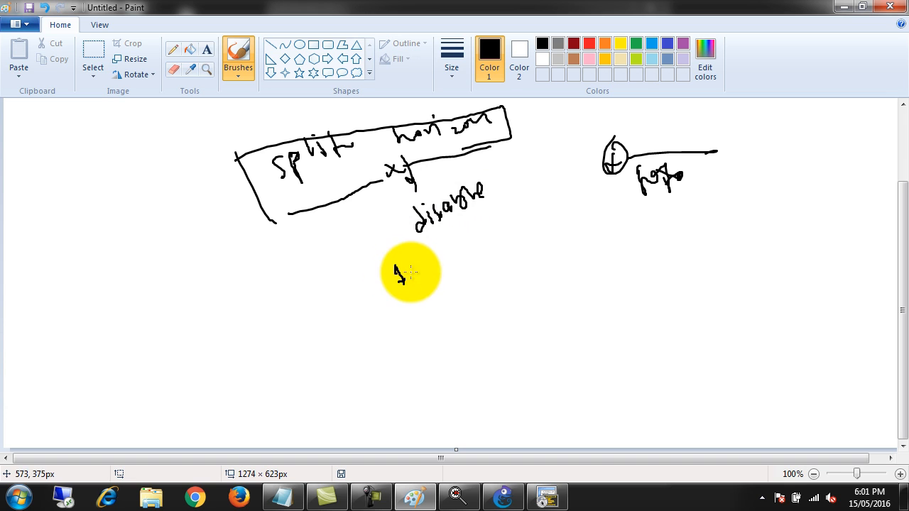
pyautogui.click(411, 273)
pyautogui.moveTo(428, 248)
pyautogui.mouseDown()
pyautogui.moveTo(436, 275)
pyautogui.moveTo(430, 266)
pyautogui.moveTo(437, 263)
pyautogui.mouseUp()
pyautogui.moveTo(441, 258); pyautogui.dragTo(476, 248)
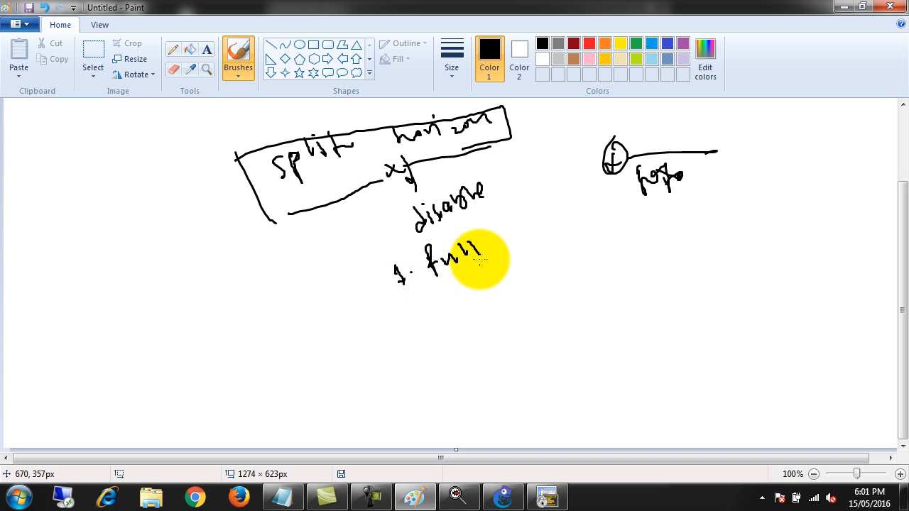
pyautogui.moveTo(493, 229); pyautogui.dragTo(510, 233)
pyautogui.moveTo(514, 228); pyautogui.dragTo(556, 215)
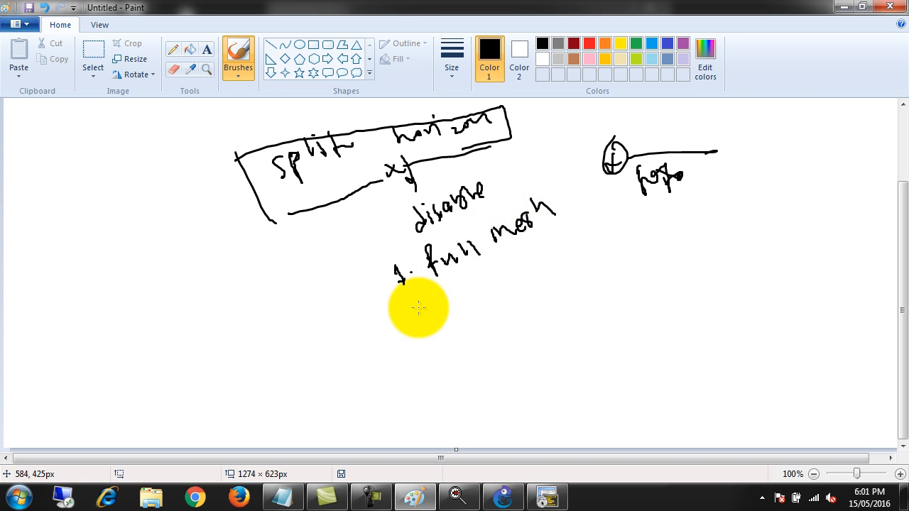
# Sketch three small router circles beside the single-interface router drawing and join them with lines into a full-mesh triangle
pyautogui.moveTo(729, 227); pyautogui.dragTo(740, 244)
pyautogui.moveTo(739, 228)
pyautogui.mouseDown()
pyautogui.moveTo(727, 229)
pyautogui.moveTo(731, 219)
pyautogui.mouseUp()
pyautogui.moveTo(784, 158); pyautogui.dragTo(800, 152)
pyautogui.moveTo(790, 148); pyautogui.dragTo(795, 168)
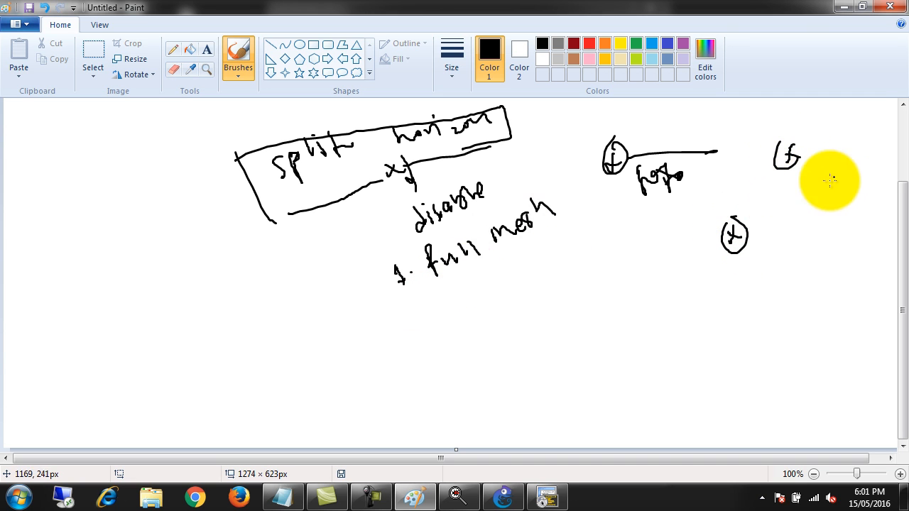
pyautogui.moveTo(813, 210)
pyautogui.mouseDown()
pyautogui.moveTo(807, 218)
pyautogui.moveTo(818, 222)
pyautogui.mouseUp()
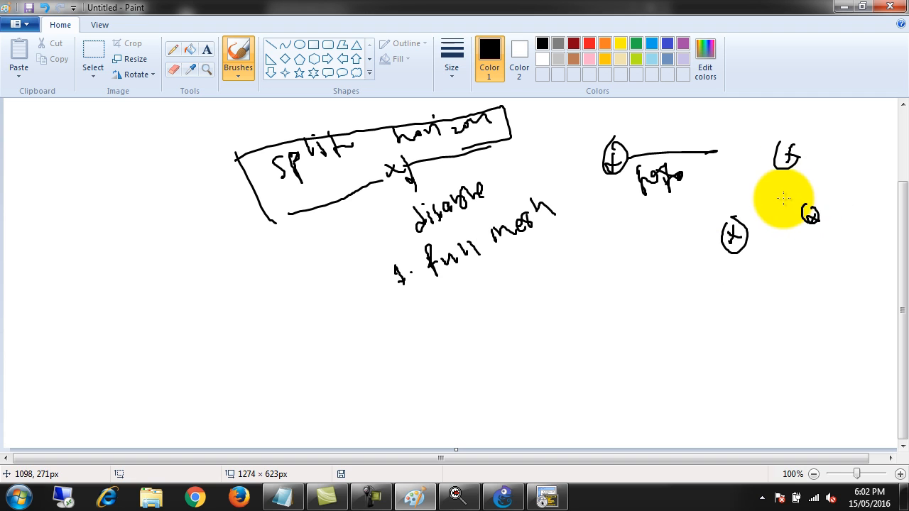
pyautogui.moveTo(776, 168)
pyautogui.mouseDown()
pyautogui.moveTo(739, 233)
pyautogui.moveTo(808, 226)
pyautogui.mouseUp()
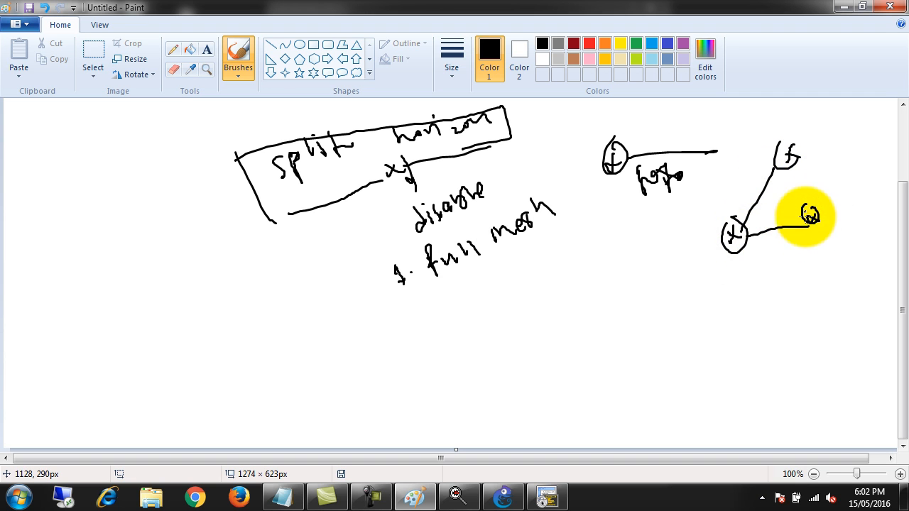
pyautogui.moveTo(790, 170); pyautogui.dragTo(809, 208)
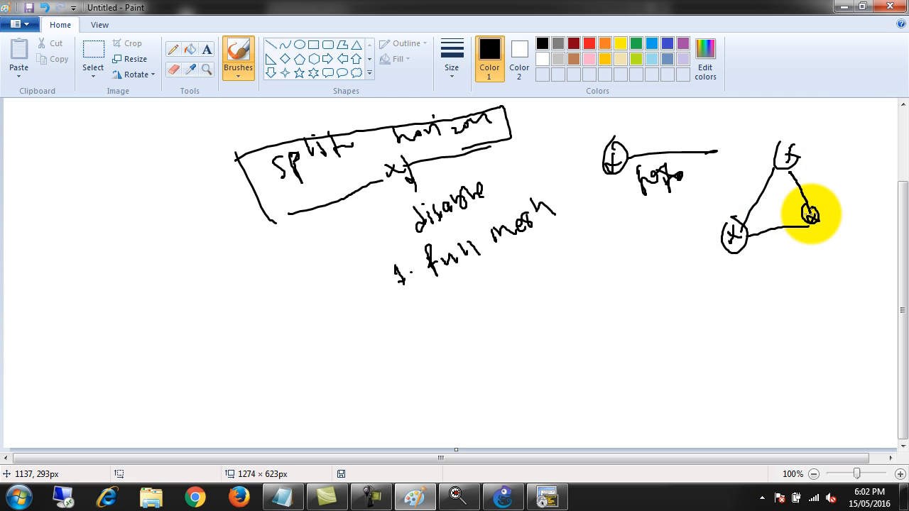
# Draw curved arrows along all three sides of the router triangle to show updates passing between each pair of routers
pyautogui.moveTo(818, 210)
pyautogui.mouseDown()
pyautogui.moveTo(801, 162)
pyautogui.moveTo(821, 150)
pyautogui.moveTo(844, 212)
pyautogui.moveTo(836, 212)
pyautogui.mouseUp()
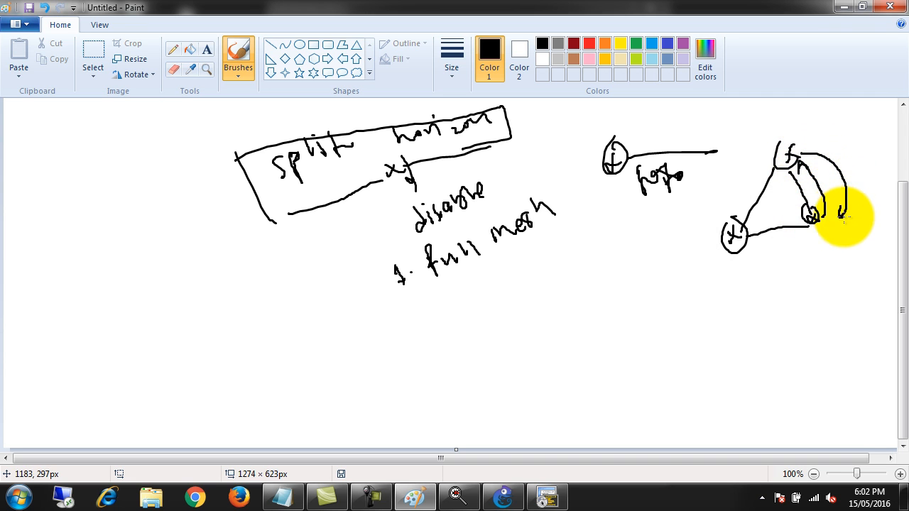
pyautogui.moveTo(774, 162)
pyautogui.mouseDown()
pyautogui.moveTo(757, 162)
pyautogui.moveTo(739, 212)
pyautogui.moveTo(730, 145)
pyautogui.moveTo(750, 146)
pyautogui.moveTo(752, 160)
pyautogui.mouseUp()
pyautogui.moveTo(823, 240)
pyautogui.mouseDown()
pyautogui.moveTo(771, 250)
pyautogui.moveTo(772, 235)
pyautogui.moveTo(797, 214)
pyautogui.moveTo(808, 223)
pyautogui.moveTo(754, 237)
pyautogui.mouseUp()
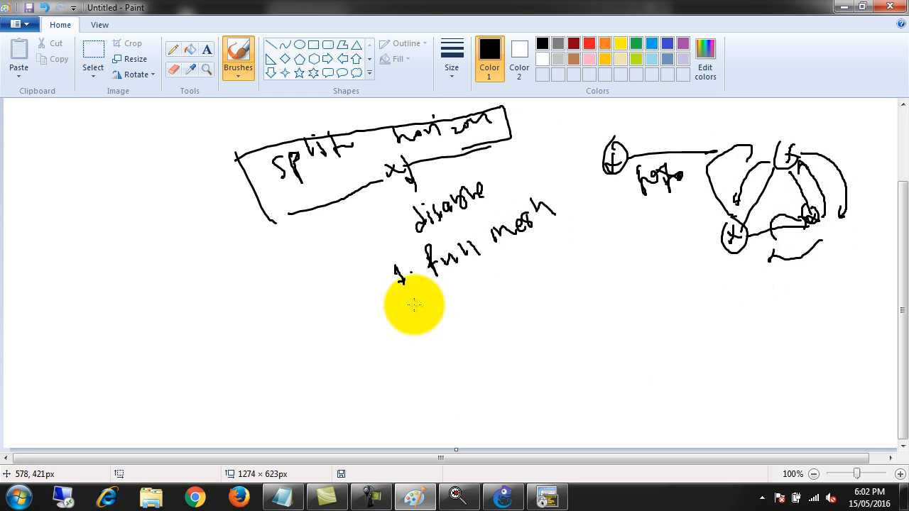
# Handwrite "2. split horizon disable" as the second list item below "full mesh"
pyautogui.moveTo(409, 302); pyautogui.dragTo(425, 315)
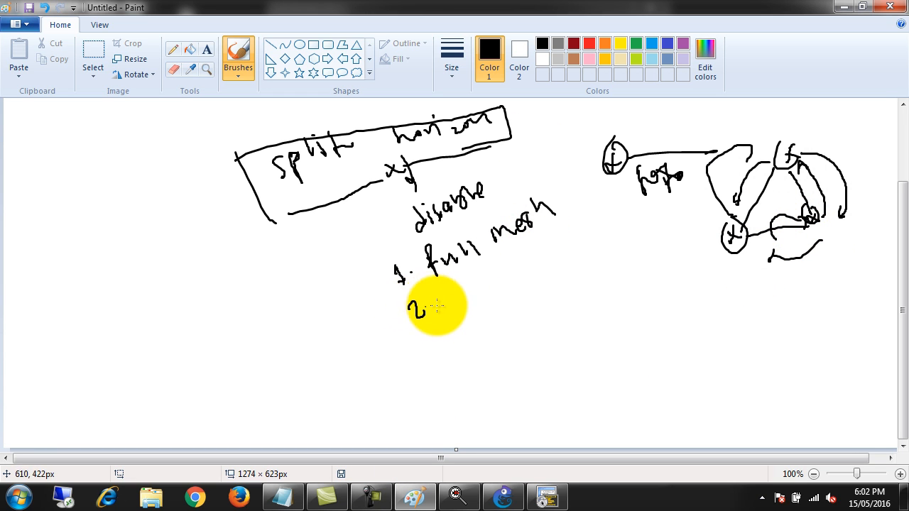
pyautogui.moveTo(453, 287)
pyautogui.mouseDown()
pyautogui.moveTo(442, 304)
pyautogui.moveTo(460, 303)
pyautogui.moveTo(471, 264)
pyautogui.moveTo(484, 271)
pyautogui.moveTo(550, 242)
pyautogui.moveTo(604, 240)
pyautogui.mouseUp()
pyautogui.moveTo(624, 207)
pyautogui.mouseDown()
pyautogui.moveTo(634, 219)
pyautogui.moveTo(636, 205)
pyautogui.moveTo(647, 212)
pyautogui.moveTo(663, 198)
pyautogui.moveTo(698, 196)
pyautogui.mouseUp()
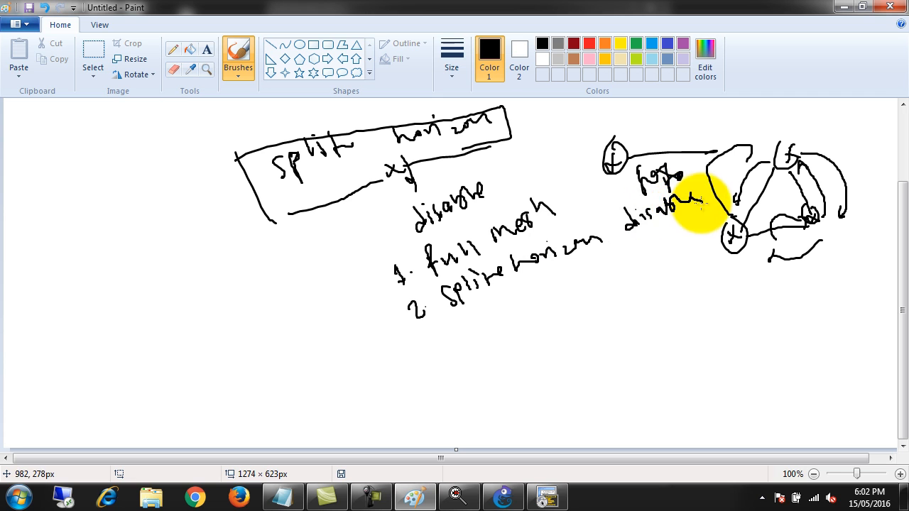
# Handwrite the third list item as "3. P-2-2 sub-interface", undoing the wrong "frame re" wording along the way
pyautogui.moveTo(432, 340)
pyautogui.mouseDown()
pyautogui.moveTo(469, 314)
pyautogui.moveTo(496, 325)
pyautogui.moveTo(552, 276)
pyautogui.moveTo(567, 301)
pyautogui.moveTo(631, 255)
pyautogui.moveTo(657, 251)
pyautogui.mouseUp()
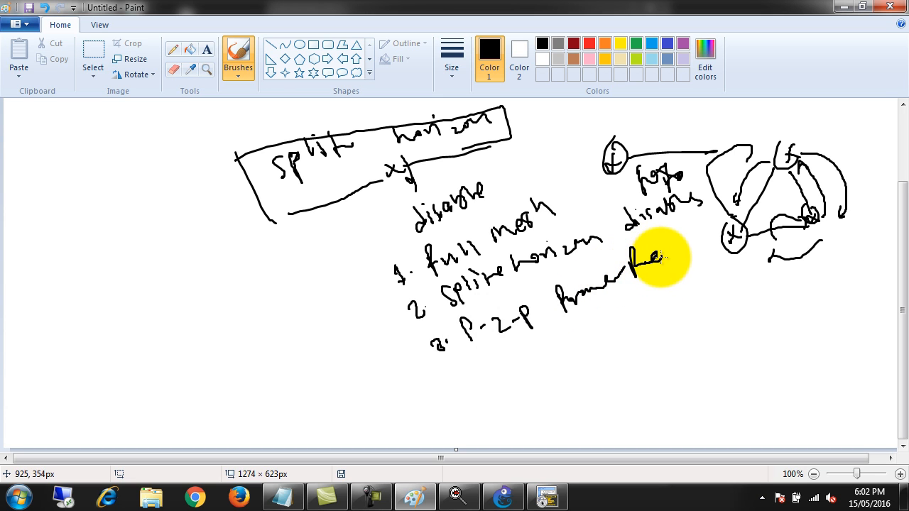
pyautogui.hotkey('ctrl', 'z')
pyautogui.hotkey('ctrl', 'z')
pyautogui.hotkey('ctrl', 'z')
pyautogui.hotkey('ctrl', 'z')
pyautogui.hotkey('ctrl', 'z')
pyautogui.hotkey('ctrl', 'z')
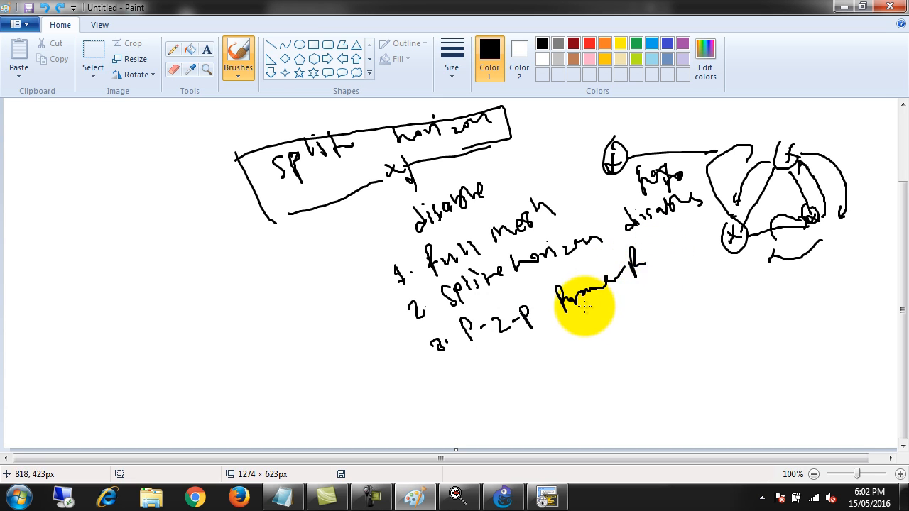
pyautogui.moveTo(524, 306)
pyautogui.mouseDown()
pyautogui.moveTo(542, 313)
pyautogui.moveTo(558, 305)
pyautogui.moveTo(565, 280)
pyautogui.moveTo(572, 290)
pyautogui.moveTo(584, 275)
pyautogui.moveTo(593, 280)
pyautogui.moveTo(595, 270)
pyautogui.moveTo(607, 272)
pyautogui.moveTo(666, 235)
pyautogui.moveTo(709, 247)
pyautogui.mouseUp()
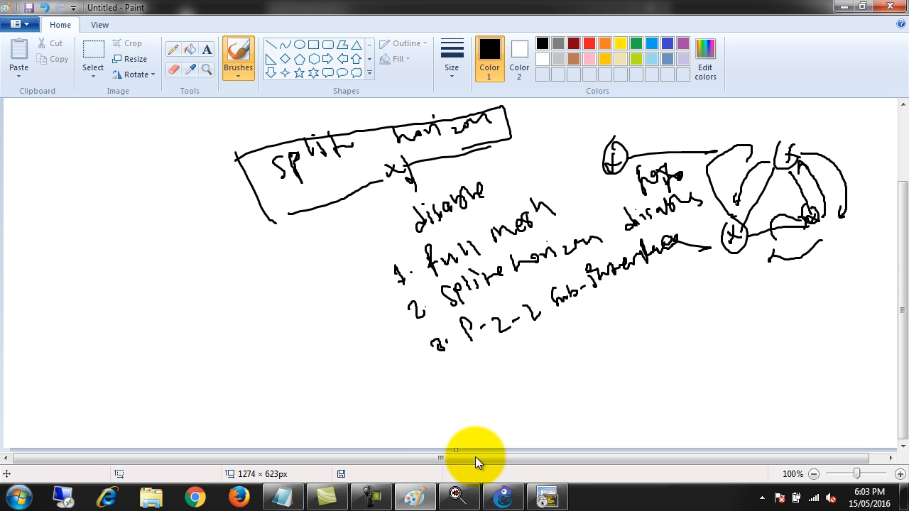
# Switch to the GNS3 topology to review the links from R1 and R3, and bring up the router console window
pyautogui.click(549, 500)
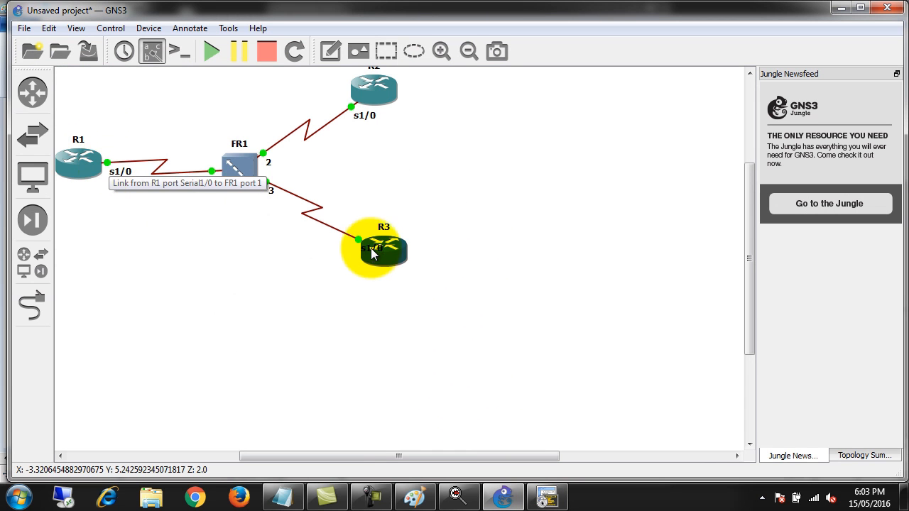
pyautogui.moveTo(368, 257)
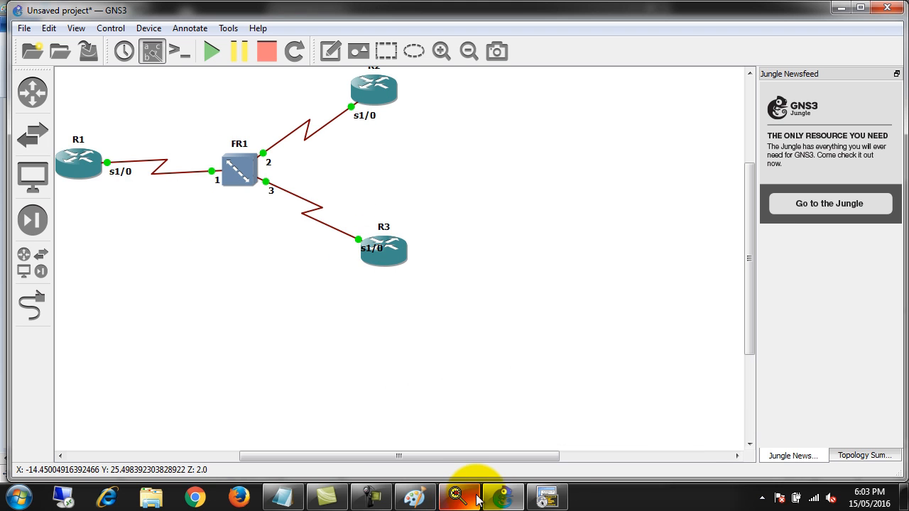
pyautogui.moveTo(495, 503)
pyautogui.click(545, 497)
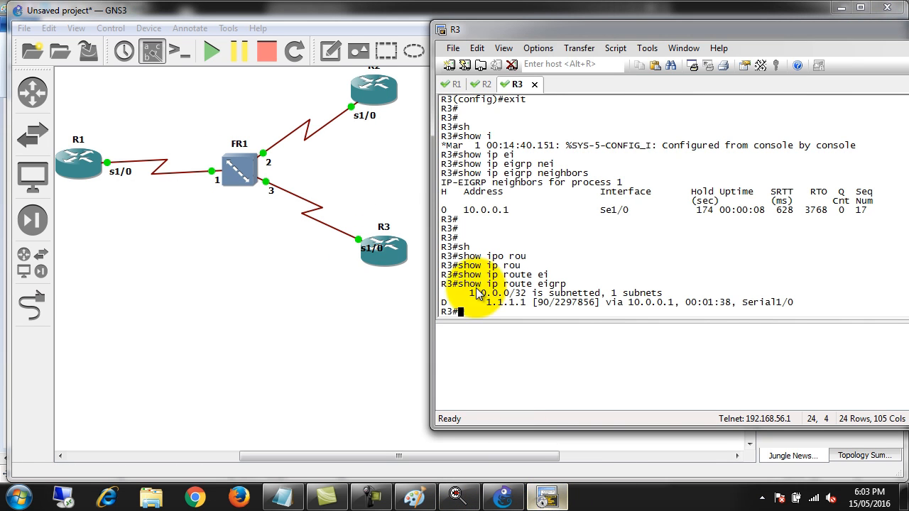
# On R1's console, enter global configuration mode and open interface serial 1/0 for configuration
pyautogui.click(452, 84)
pyautogui.press('Return')
pyautogui.press('Return')
pyautogui.press('Return')
pyautogui.press('Return')
pyautogui.press('Return')
pyautogui.press('Return')
pyautogui.press('Return')
pyautogui.press('Return')
pyautogui.press('Return')
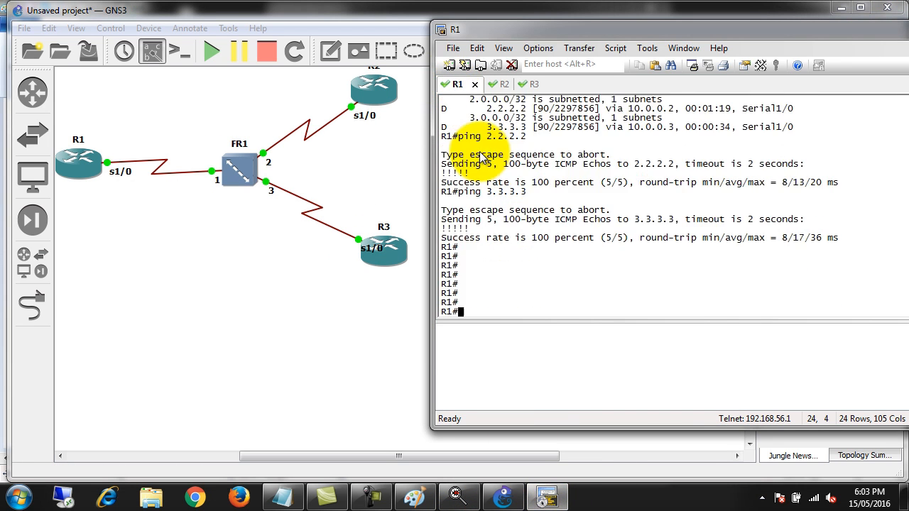
pyautogui.write('conf t')
pyautogui.press('Return')
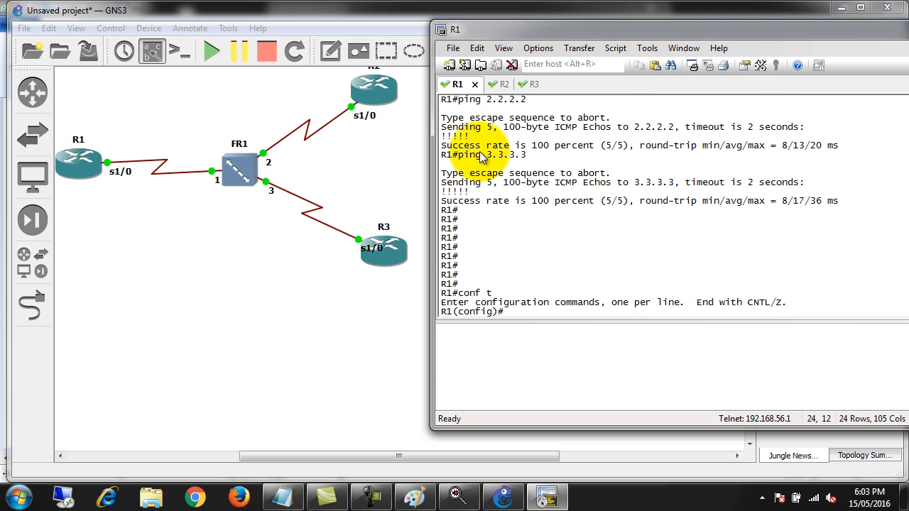
pyautogui.write('int ser 1/0')
pyautogui.press('Return')
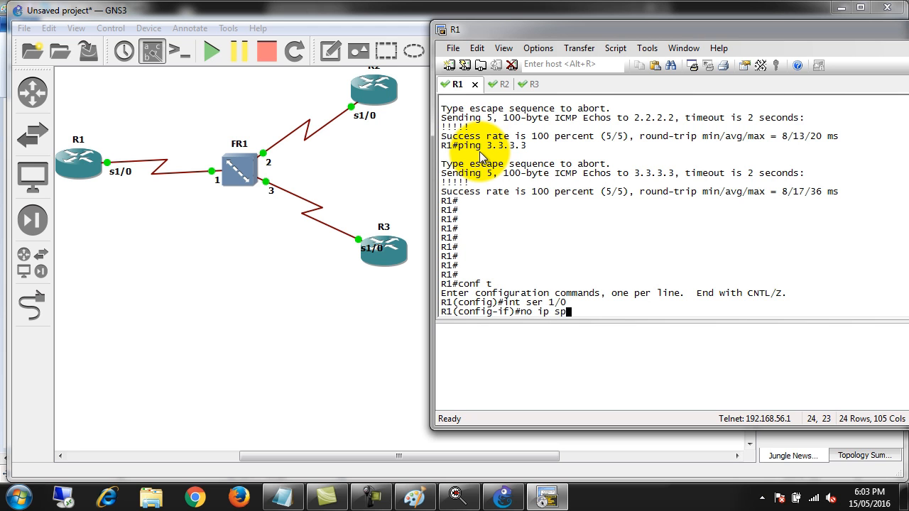
# Disable EIGRP split horizon on R1's serial interface with "no ip split-horizon eigrp 1"
pyautogui.write('no ip spli')
pyautogui.press('Tab')
pyautogui.write('ei')
pyautogui.press('Tab')
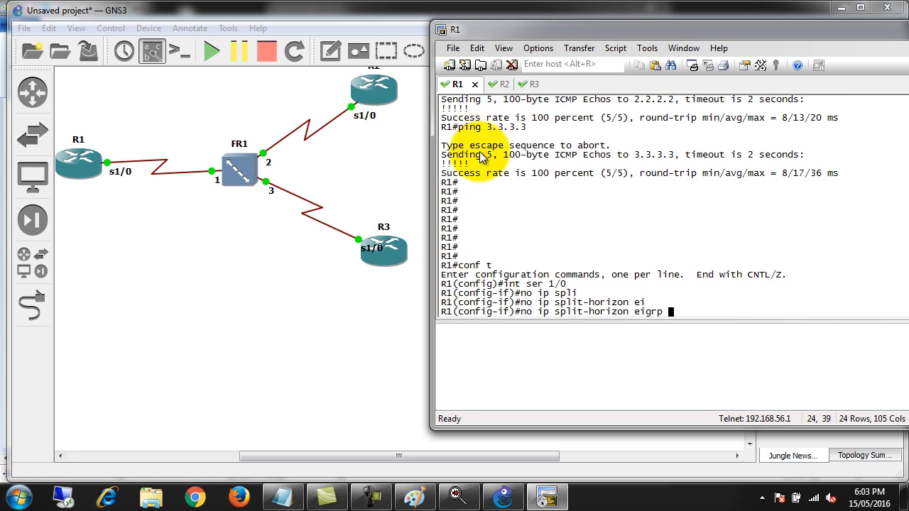
pyautogui.write('1')
pyautogui.press('Return')
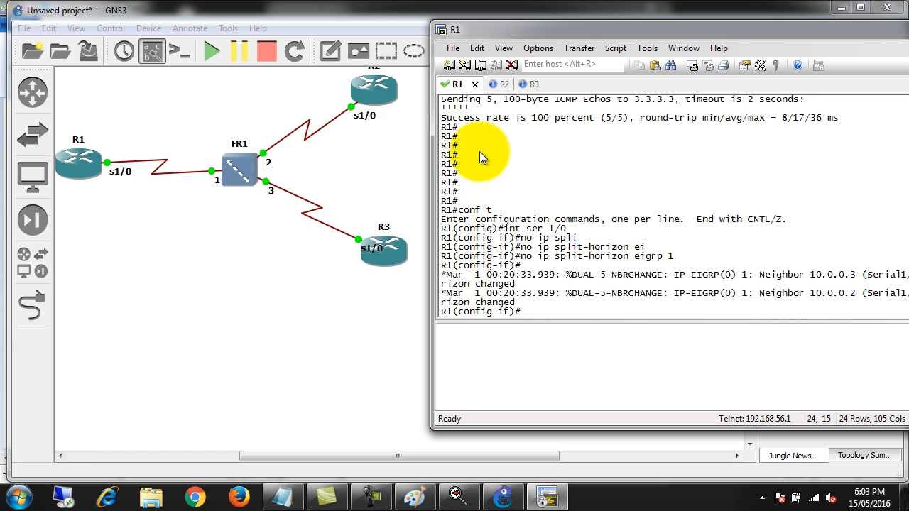
# Run "show ip route eigrp" on R2 and check for a route to R3's loopback network
pyautogui.click(501, 85)
pyautogui.press('Return')
pyautogui.press('Up')
pyautogui.press('Return')
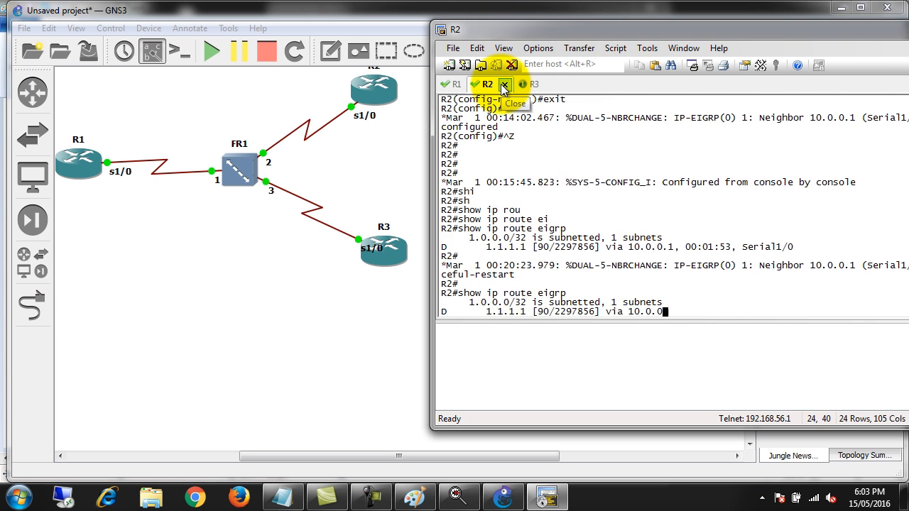
pyautogui.click(489, 310)
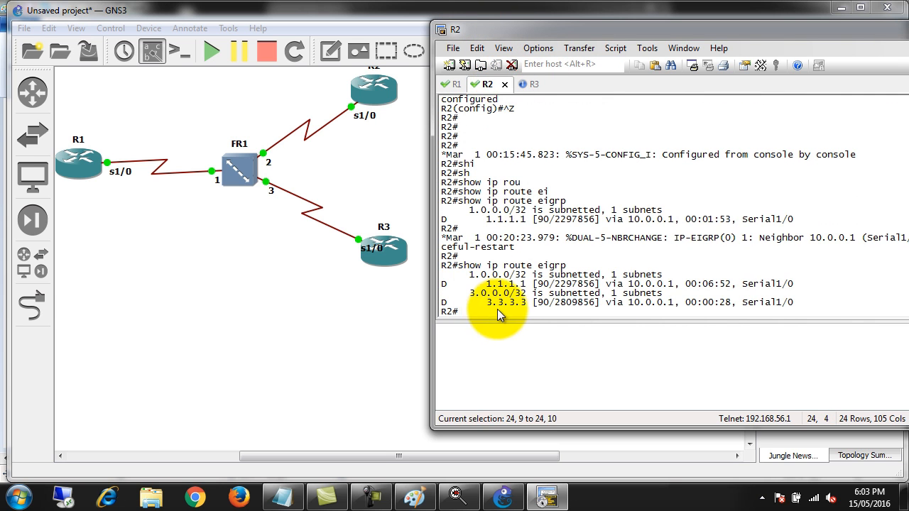
# Run "show ip route eigrp" on R3 and highlight the 2.0.0.0 network entry with its 2.2.2.2 route
pyautogui.click(533, 89)
pyautogui.press('Return')
pyautogui.press('Return')
pyautogui.press('Up')
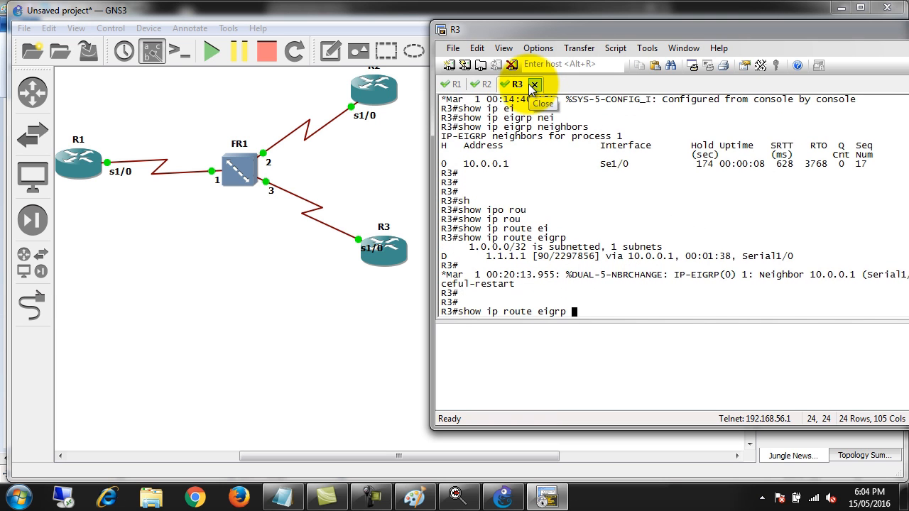
pyautogui.press('Return')
pyautogui.moveTo(481, 302); pyautogui.dragTo(594, 311)
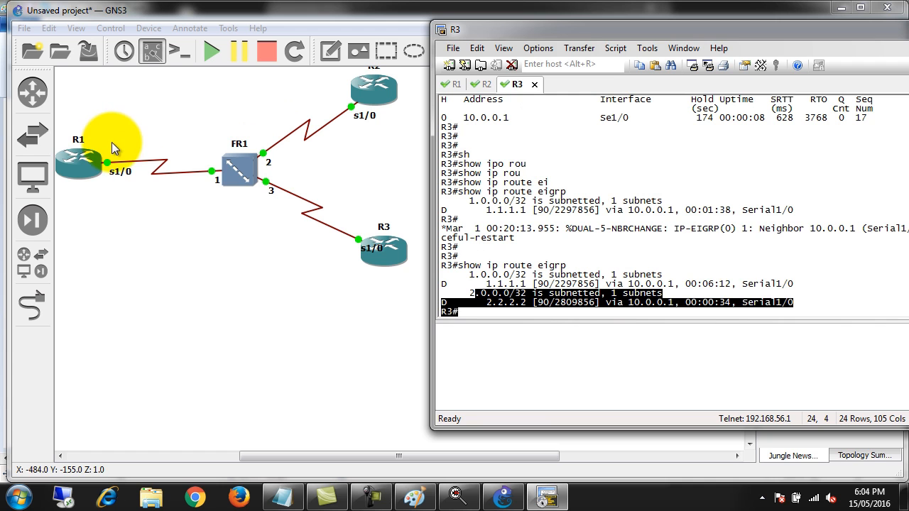
# Compose the command "ping 2.2.2.2 source loopback 0" at R3's prompt without running it
pyautogui.click(714, 264)
pyautogui.press('Return')
pyautogui.press('Return')
pyautogui.press('Return')
pyautogui.press('Return')
pyautogui.write('ping ')
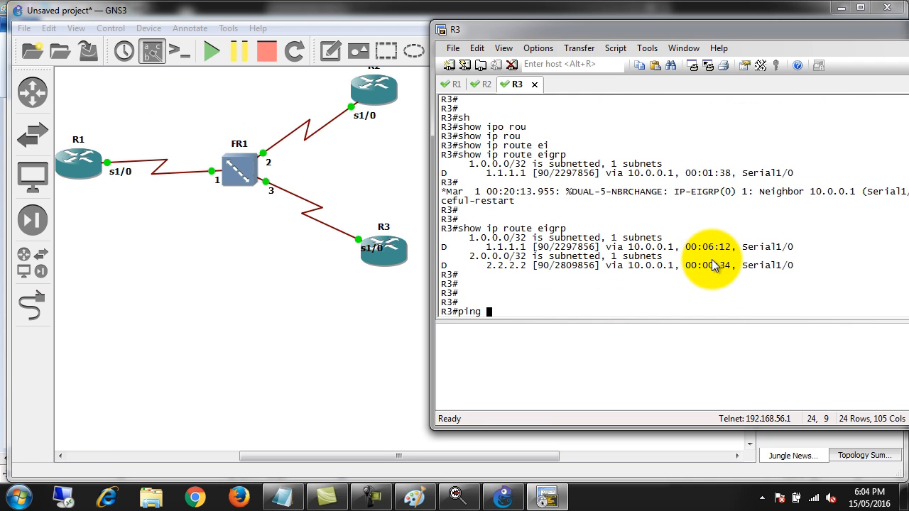
pyautogui.write('2.2.2.2')
pyautogui.write('so')
pyautogui.press('Tab')
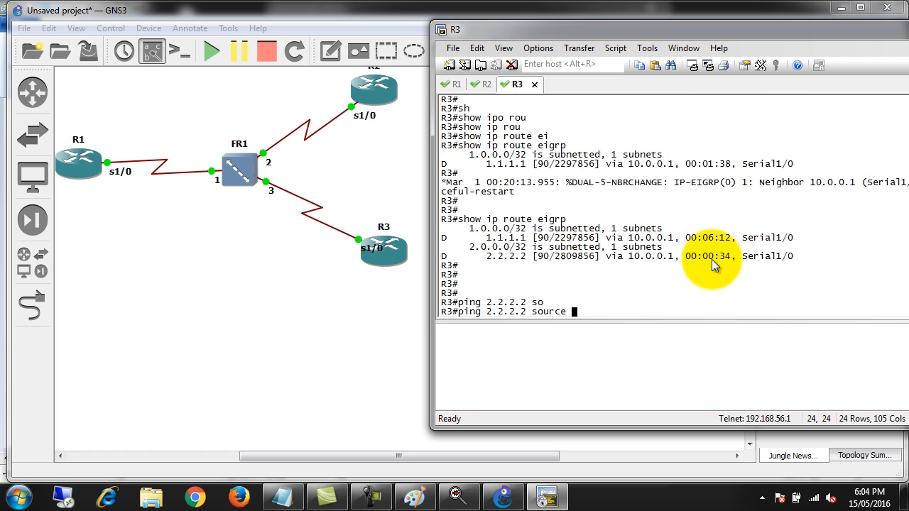
pyautogui.write('lo')
pyautogui.press('Tab')
pyautogui.write('0')
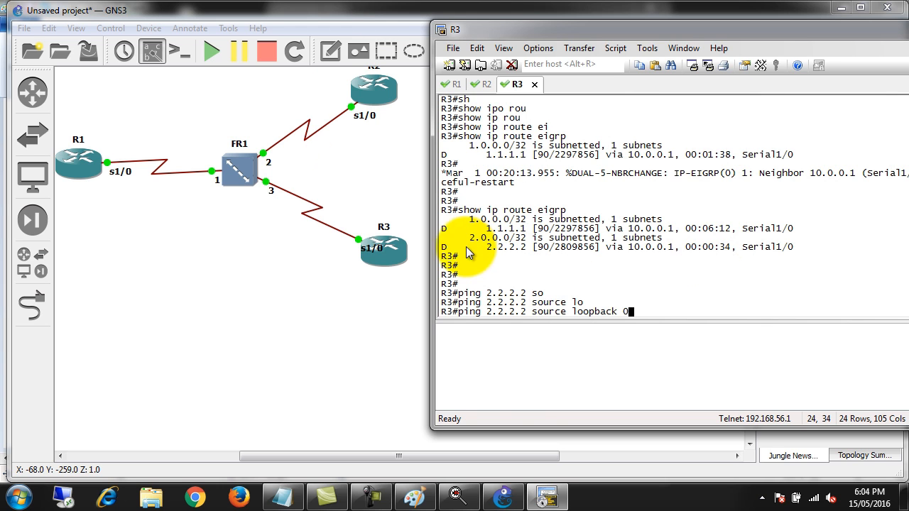
# Remove the source option from R3's pending command and run plain "ping 2.2.2.2"
pyautogui.moveTo(533, 311); pyautogui.dragTo(630, 314)
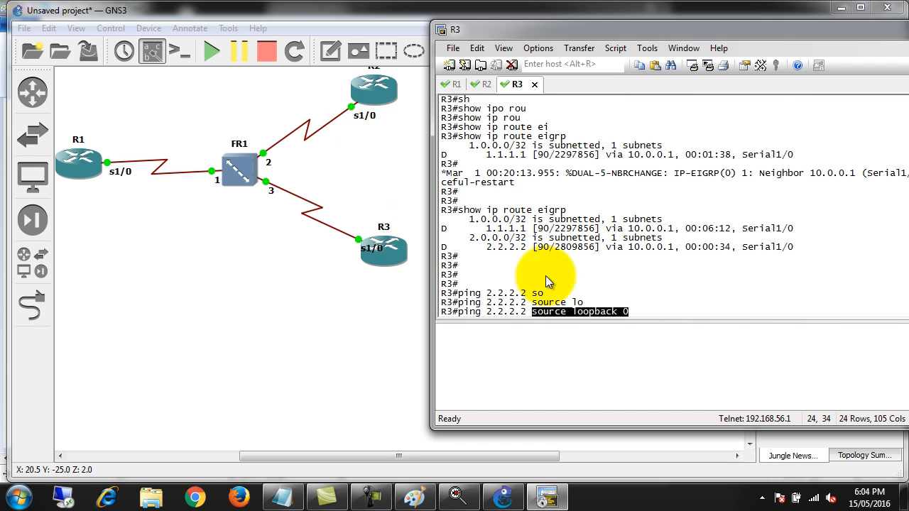
pyautogui.press('BackSpace')
pyautogui.press('BackSpace')
pyautogui.press('BackSpace')
pyautogui.press('BackSpace')
pyautogui.press('BackSpace')
pyautogui.press('BackSpace')
pyautogui.press('BackSpace')
pyautogui.press('BackSpace')
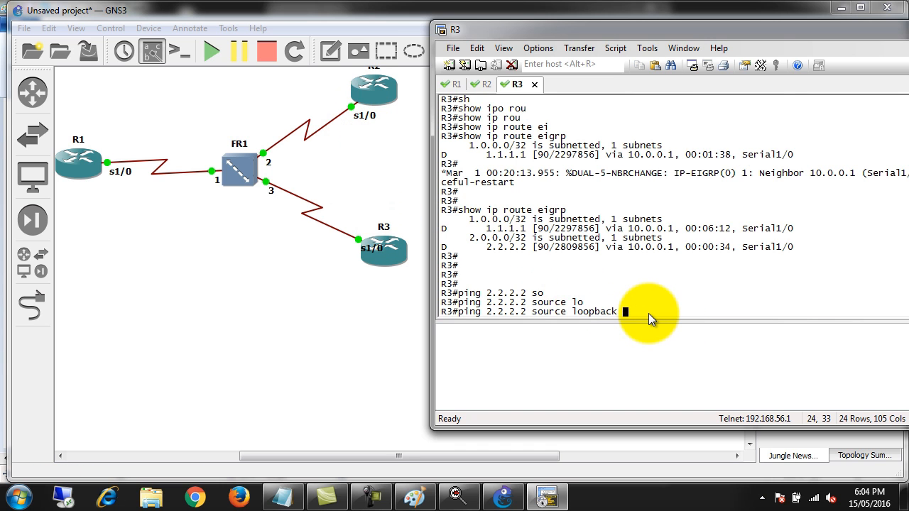
pyautogui.press('BackSpace')
pyautogui.press('BackSpace')
pyautogui.press('BackSpace')
pyautogui.press('BackSpace')
pyautogui.press('BackSpace')
pyautogui.press('BackSpace')
pyautogui.press('BackSpace')
pyautogui.press('BackSpace')
pyautogui.press('BackSpace')
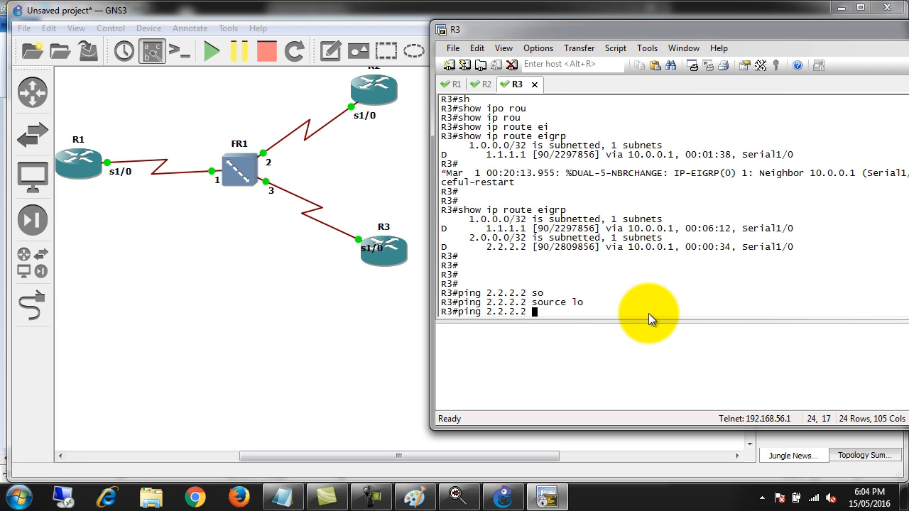
pyautogui.press('Return')
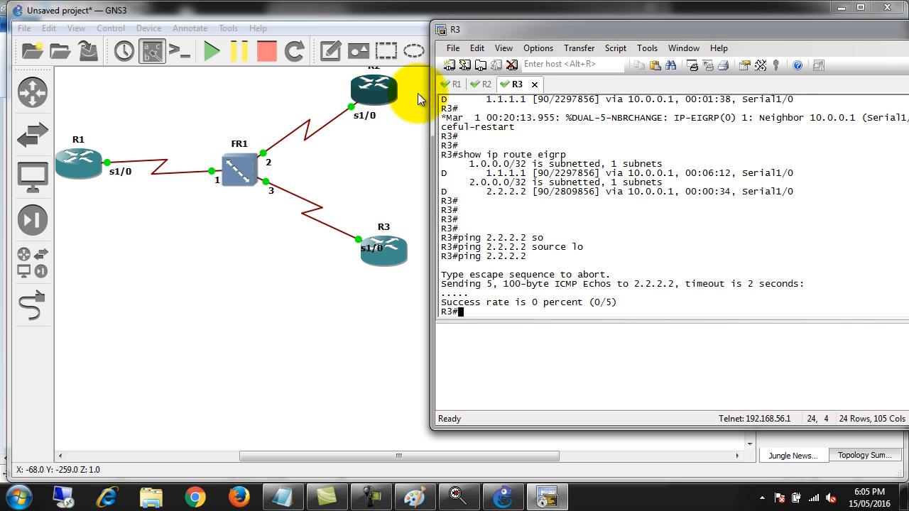
# Ping R2's loopback from R3's loopback with "ping 2.2.2.2 source loopback 0"
pyautogui.press('Up')
pyautogui.write('so')
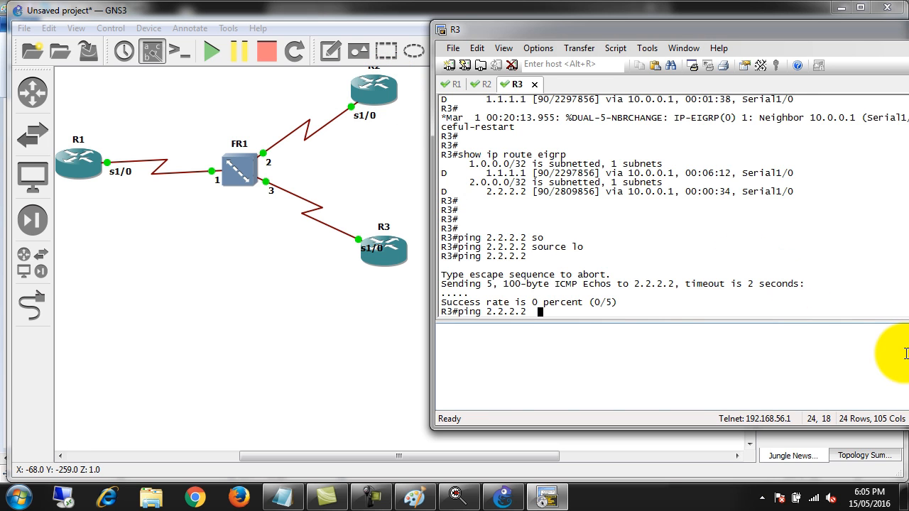
pyautogui.press('Tab')
pyautogui.write('lo')
pyautogui.press('Tab')
pyautogui.write('0')
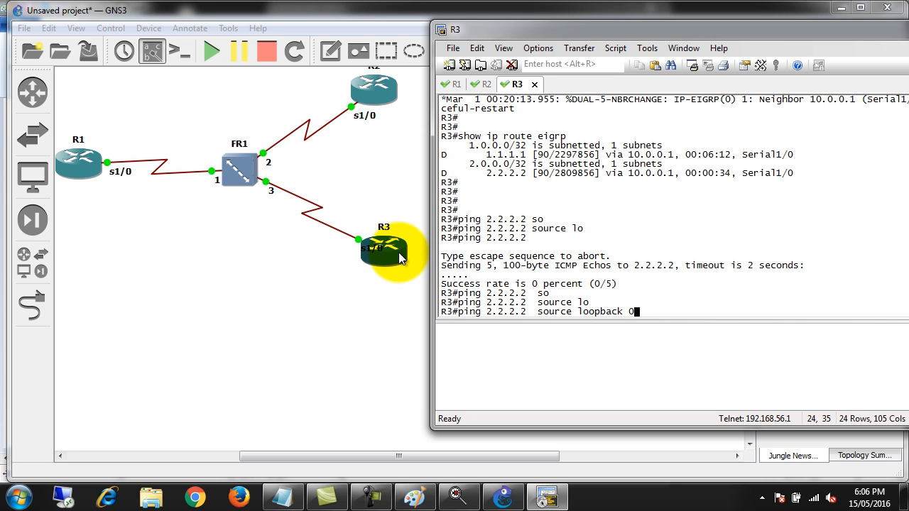
pyautogui.press('Return')
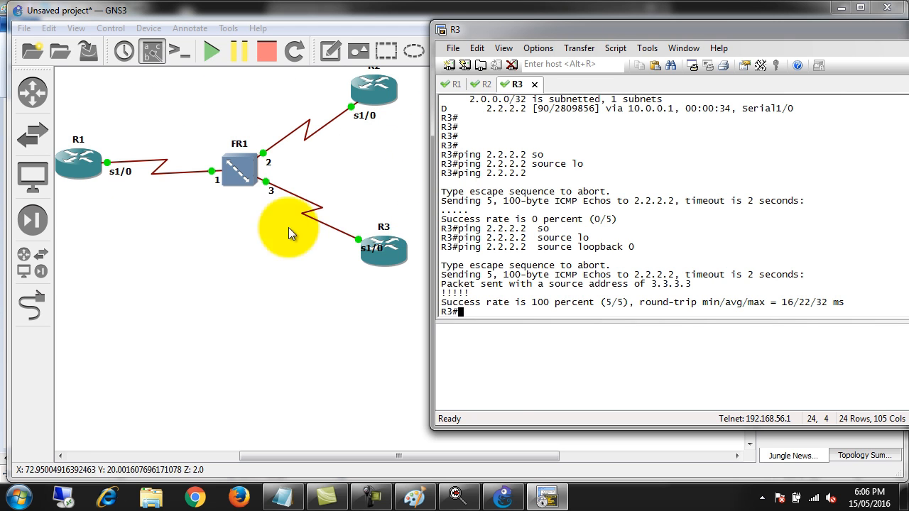
# Try to re-enable EIGRP split horizon on R1's serial interface with "split-horizon eigrp 1"
pyautogui.click(452, 86)
pyautogui.press('Up')
pyautogui.hotkey('ctrl', 'a')
pyautogui.press('Right')
pyautogui.press('Right')
pyautogui.press('Right')
pyautogui.press('BackSpace')
pyautogui.press('BackSpace')
pyautogui.press('BackSpace')
pyautogui.press('Delete')
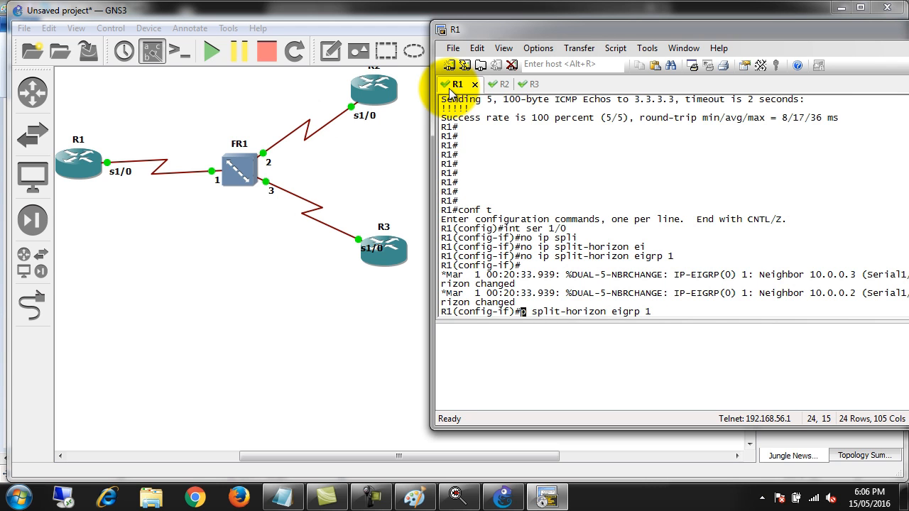
pyautogui.press('Delete')
pyautogui.press('Delete')
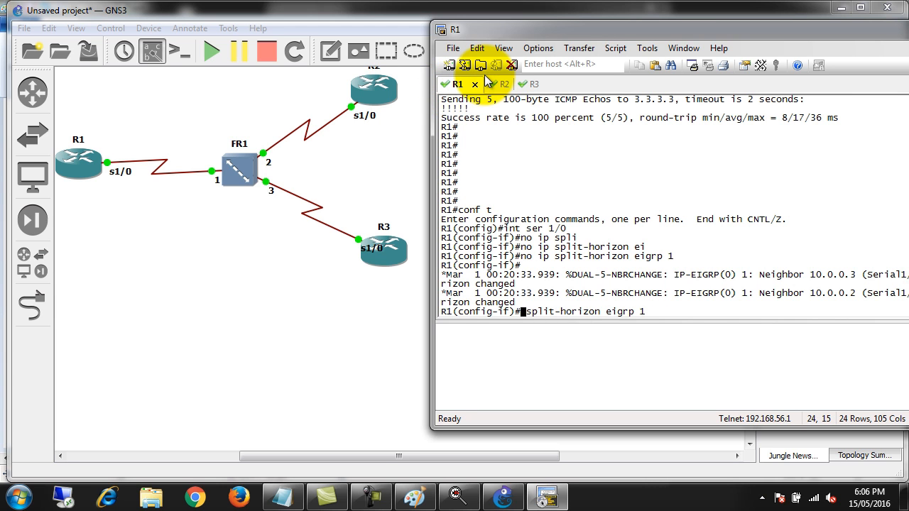
pyautogui.press('Delete')
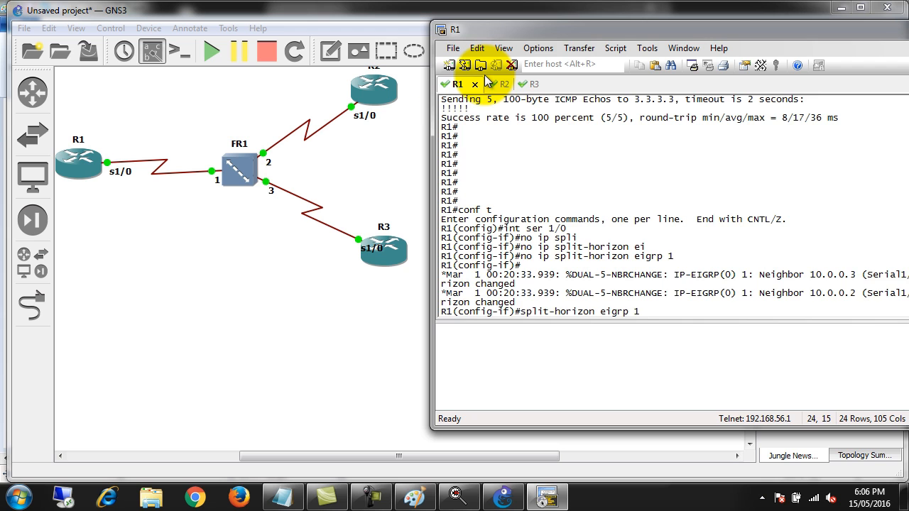
pyautogui.press('Return')
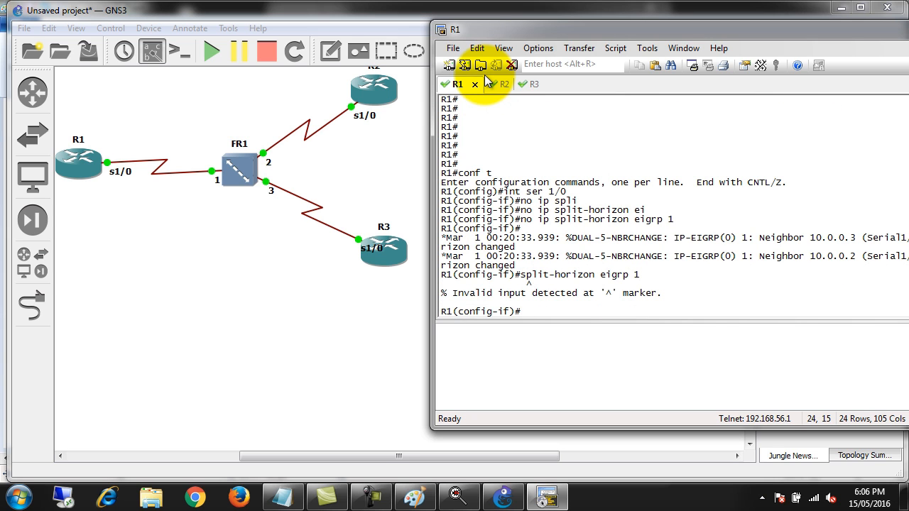
# Correct the R1 interface command to "ip split-horizon eigrp 1" and run it to re-enable split horizon
pyautogui.press('Up')
pyautogui.hotkey('ctrl', 'a')
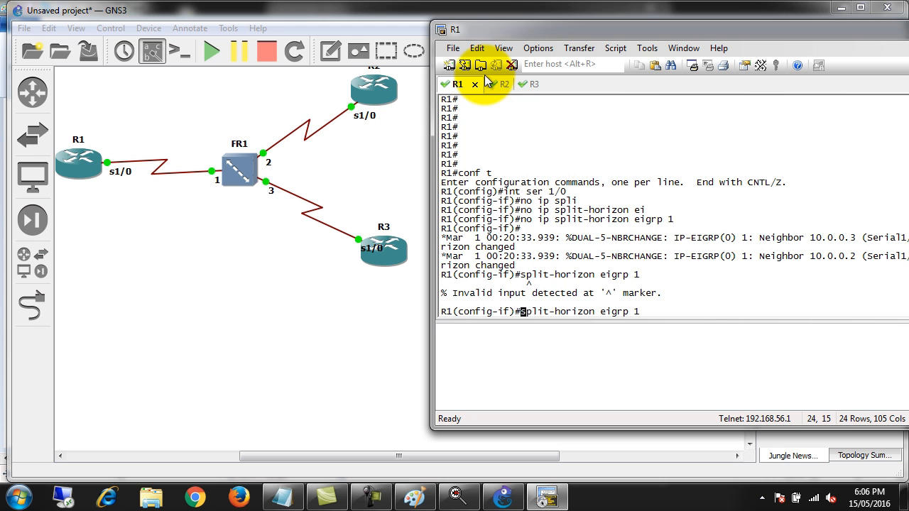
pyautogui.write('ip')
pyautogui.press('Return')
pyautogui.press('Return')
pyautogui.press('Return')
pyautogui.press('Return')
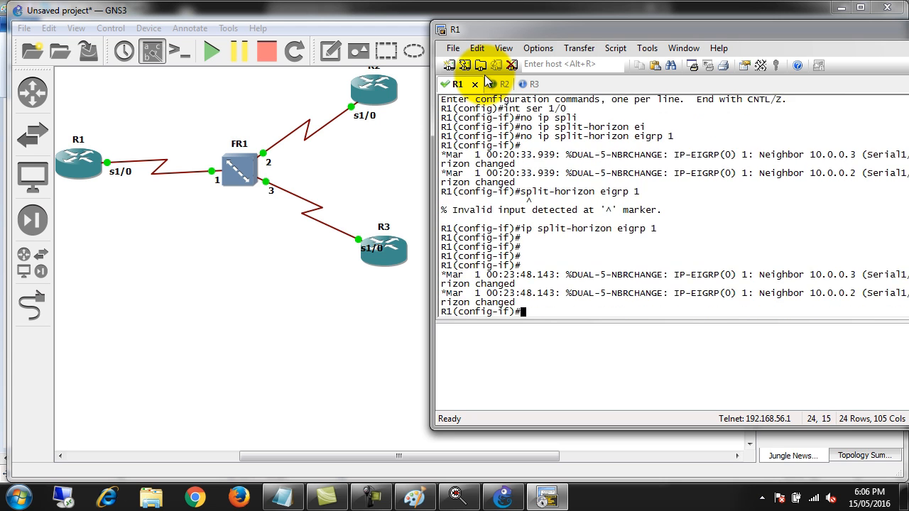
# Run "show ip route eigrp" on R2 and check whether R3's loopback network is listed
pyautogui.click(499, 91)
pyautogui.press('Return')
pyautogui.write('conf t')
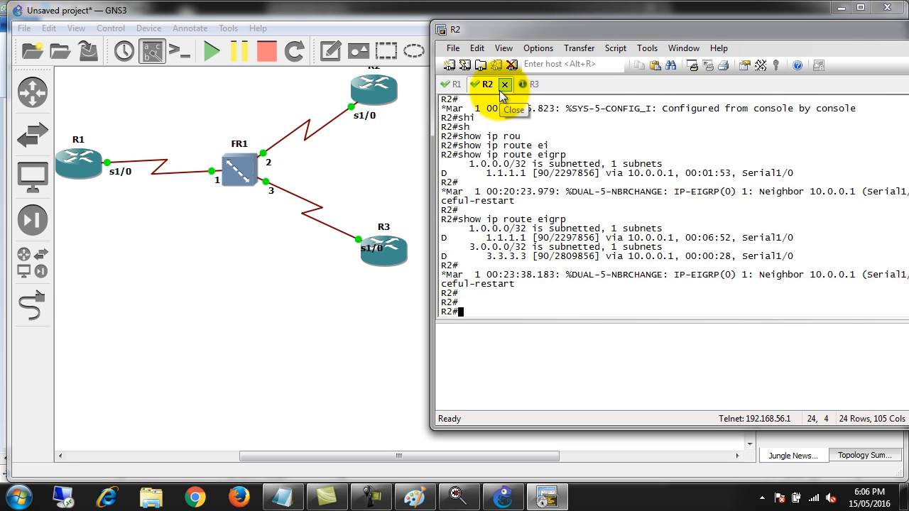
pyautogui.press('Up')
pyautogui.press('Return')
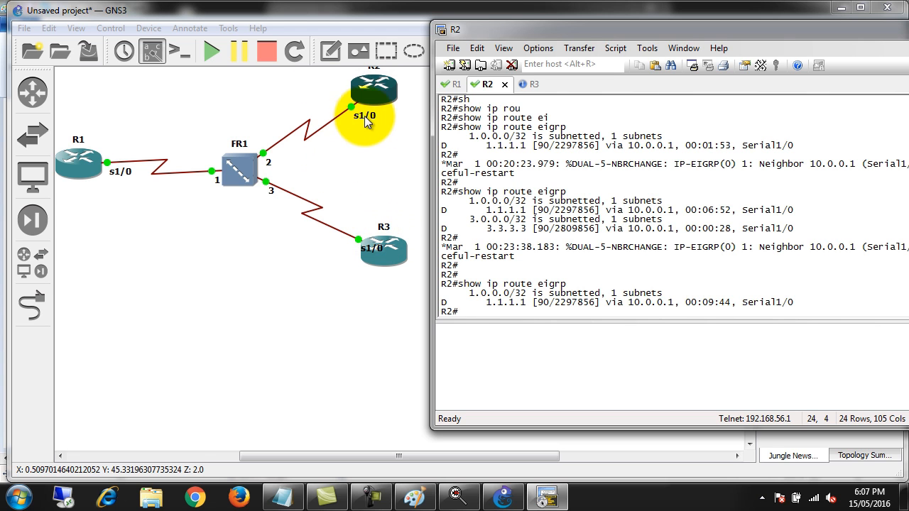
# Open the FR1 Frame Relay switch configuration and set the source to port 2 with DLCI 203
pyautogui.click(252, 172)
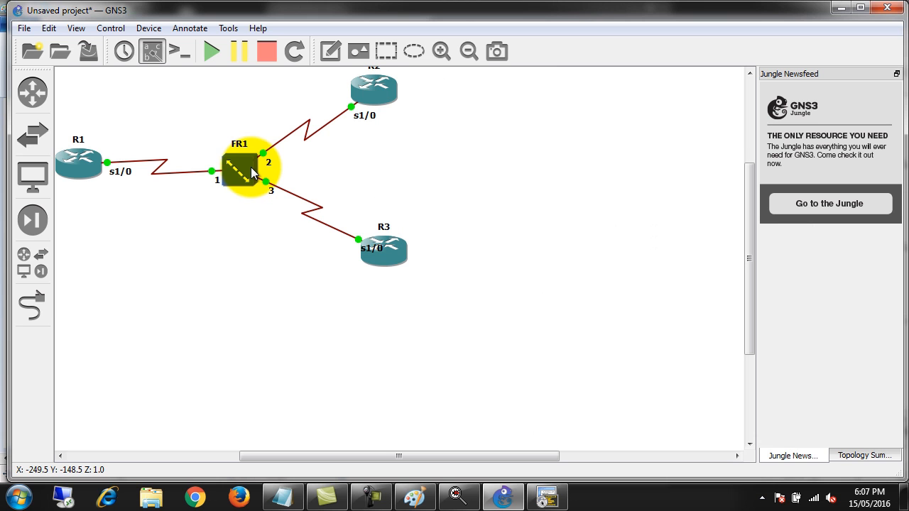
pyautogui.rightClick(253, 172)
pyautogui.click(273, 175)
pyautogui.moveTo(456, 59); pyautogui.dragTo(617, 38)
pyautogui.click(499, 75)
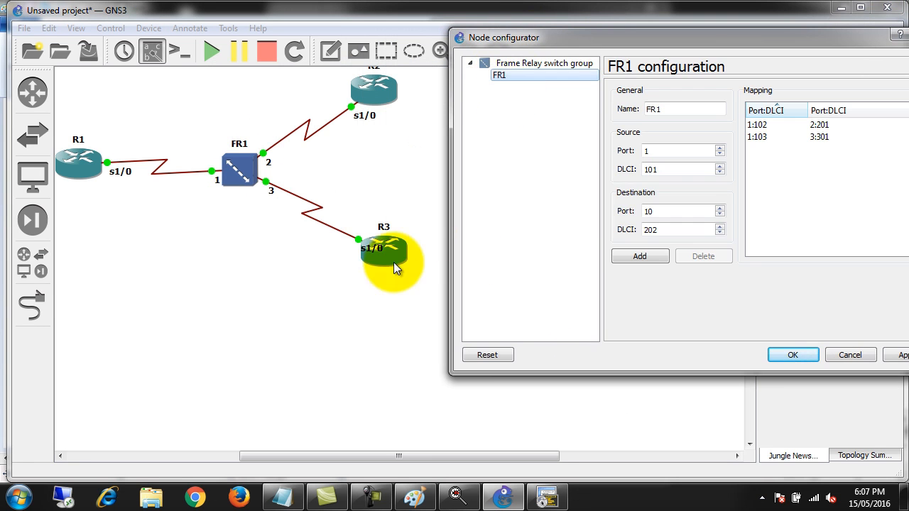
pyautogui.moveTo(661, 152); pyautogui.dragTo(623, 151)
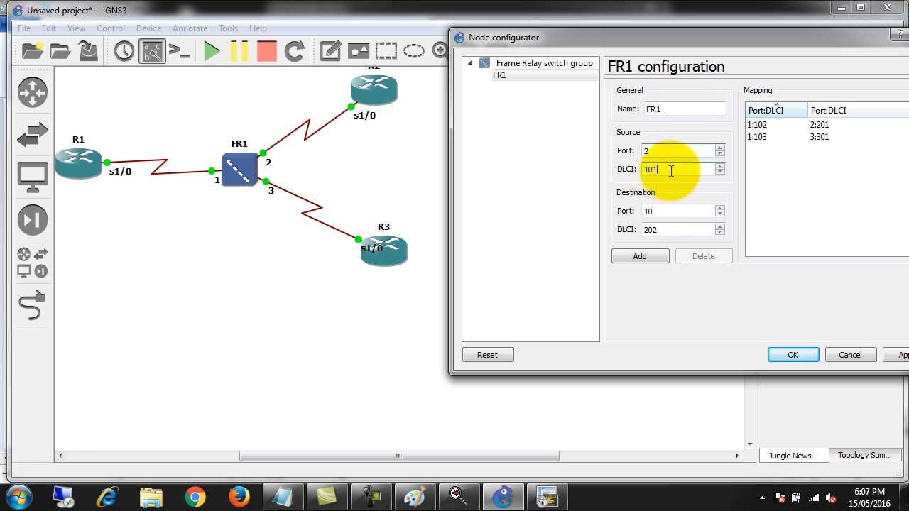
pyautogui.moveTo(672, 170); pyautogui.dragTo(634, 174)
pyautogui.write('203')
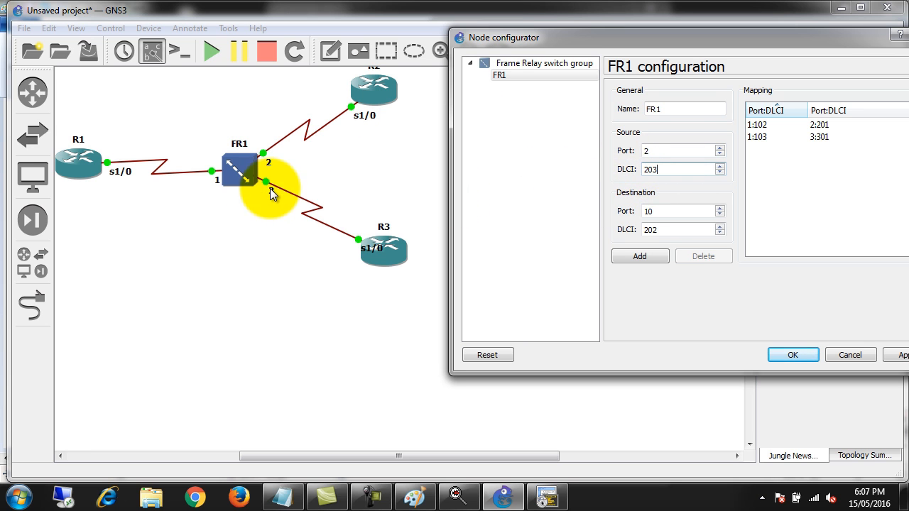
# Set the destination to port 3 with DLCI 302, add the mapping to FR1 and accept the configuration
pyautogui.doubleClick(644, 211)
pyautogui.write('3')
pyautogui.moveTo(671, 233); pyautogui.dragTo(631, 227)
pyautogui.write('3')
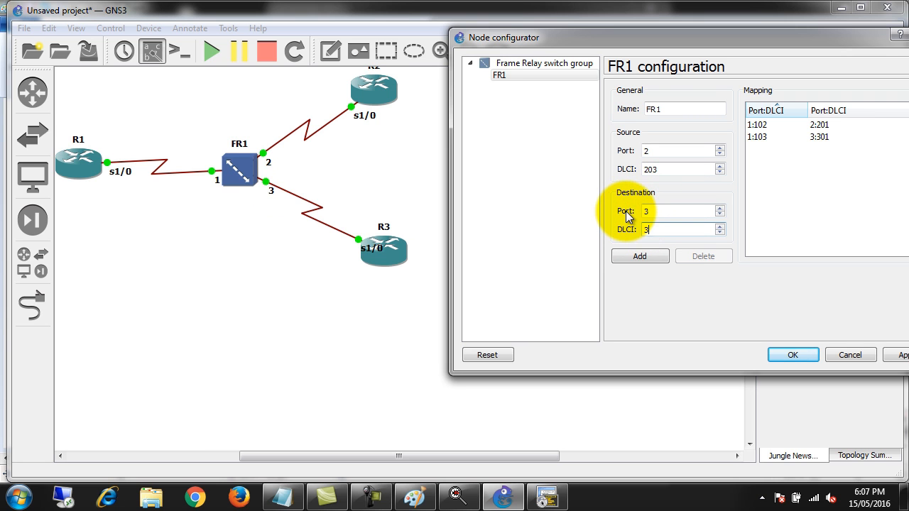
pyautogui.write('02')
pyautogui.click(645, 256)
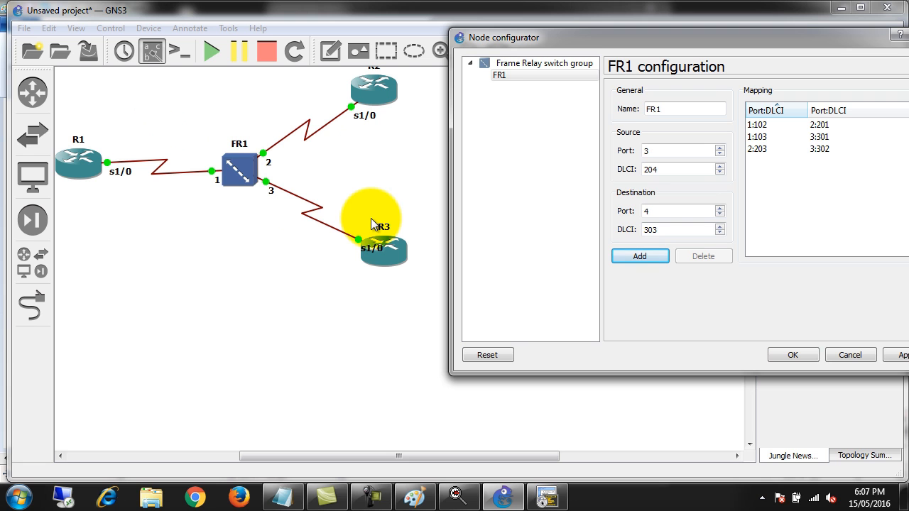
pyautogui.click(792, 355)
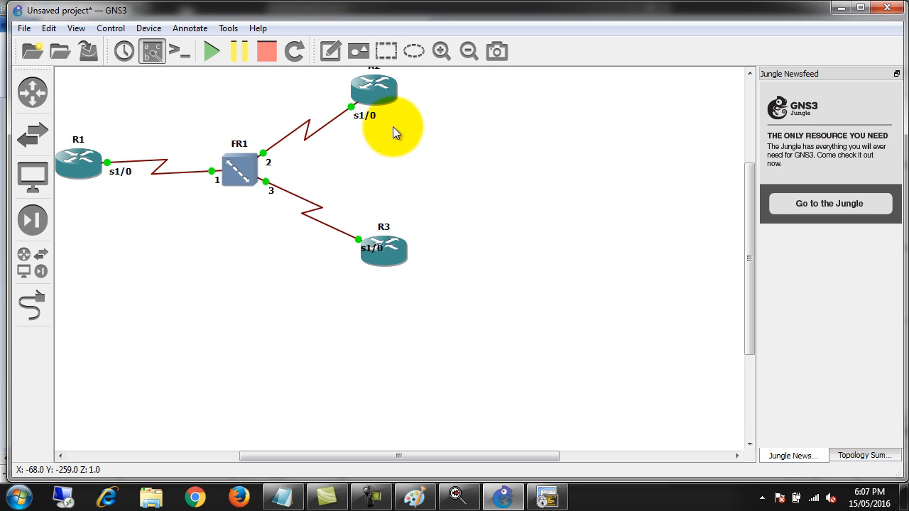
# Switch to R2's terminal console and enter interface configuration mode for serial 1/0
pyautogui.click(548, 499)
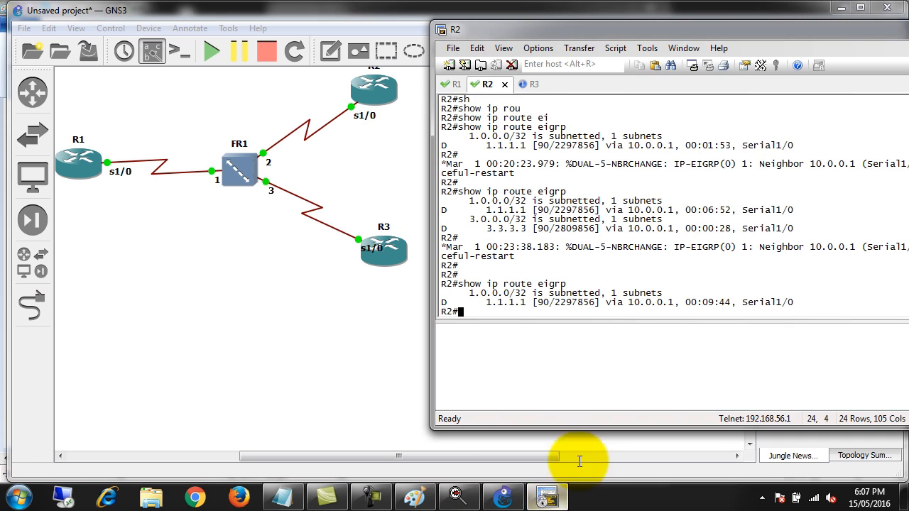
pyautogui.moveTo(511, 30); pyautogui.dragTo(532, 16)
pyautogui.click(551, 126)
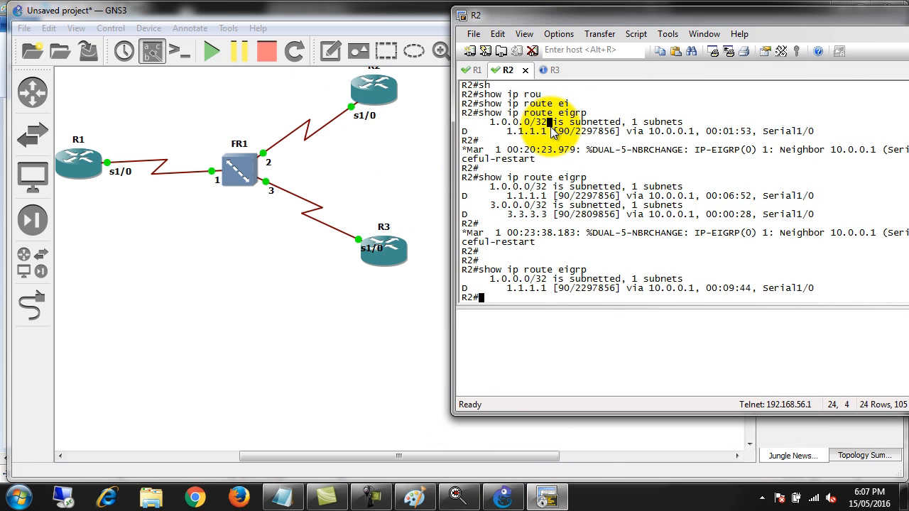
pyautogui.press('Return')
pyautogui.press('Return')
pyautogui.press('Return')
pyautogui.write('conf t')
pyautogui.press('Return')
pyautogui.write('int ser 1/0')
pyautogui.press('Return')
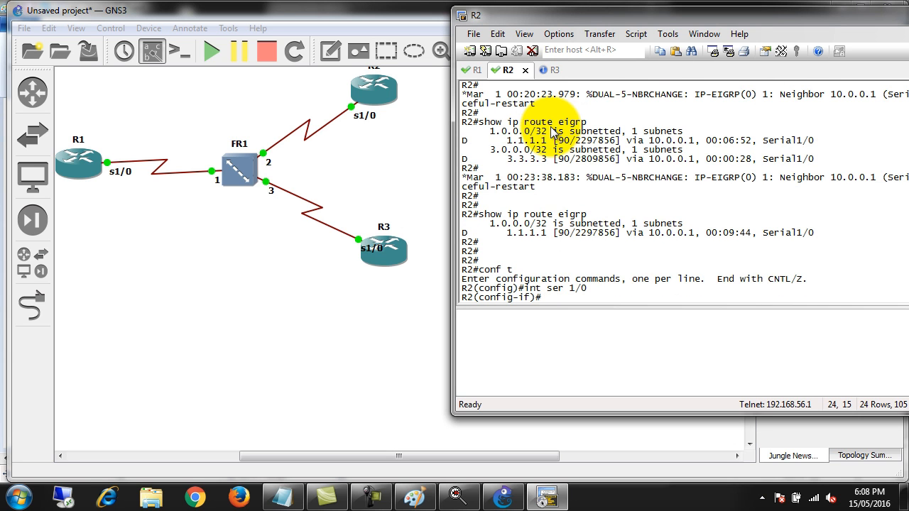
# Map R3's address on R2's serial interface with "frame-relay map ip 10.0.0.3 203 broadcast"
pyautogui.write('fram')
pyautogui.press('Tab')
pyautogui.write('map')
pyautogui.press('Tab')
pyautogui.write('ip ')
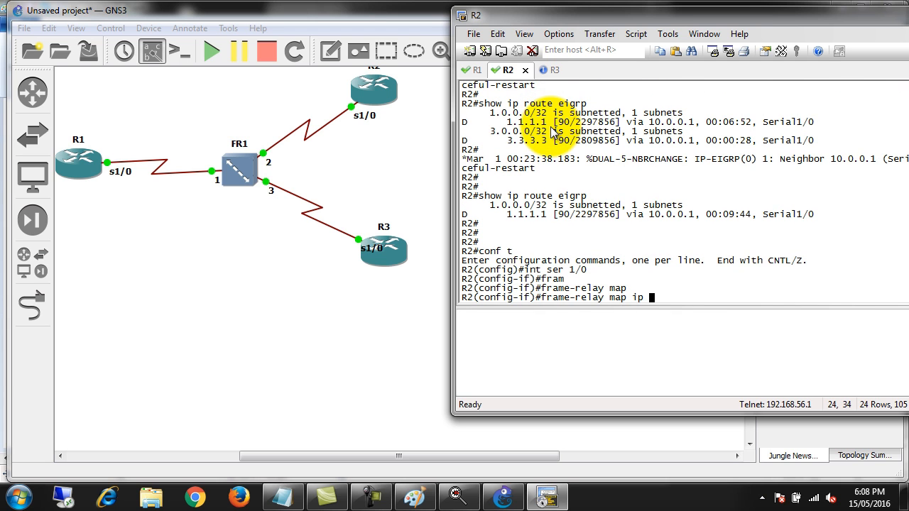
pyautogui.write('10.0.0.3 203 bro')
pyautogui.press('Tab')
pyautogui.press('Return')
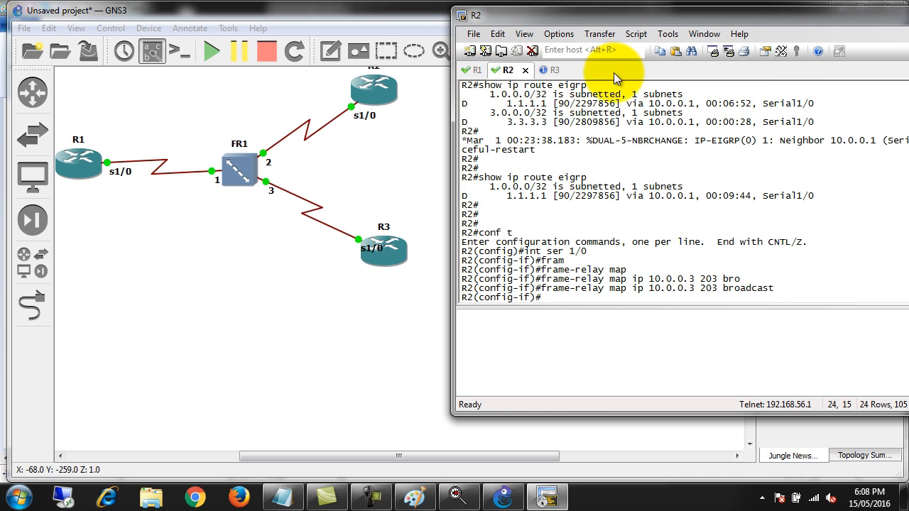
# Enter interface configuration mode for serial 1/0 on R3
pyautogui.click(551, 70)
pyautogui.press('Return')
pyautogui.press('Return')
pyautogui.press('Return')
pyautogui.write('conf t')
pyautogui.press('Return')
pyautogui.write('int ser 1/0')
pyautogui.press('Return')
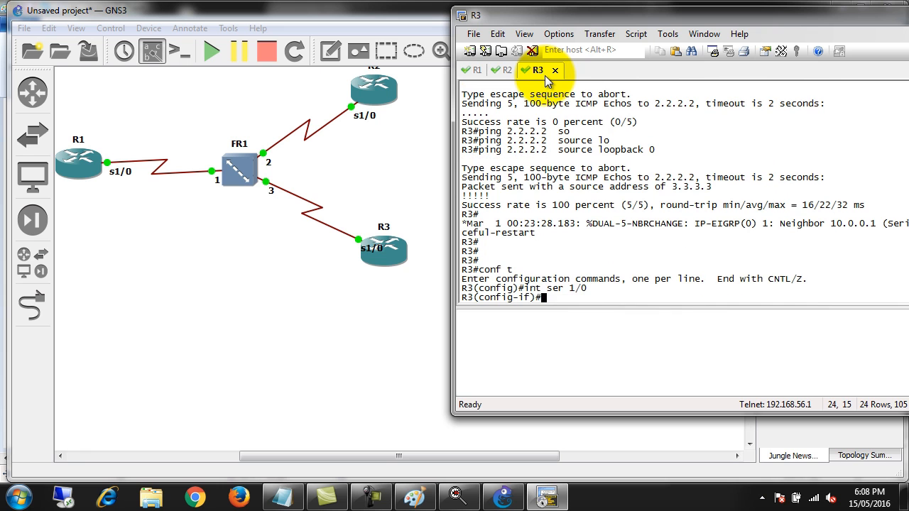
# Map R2's address on R3's serial interface with "frame-relay map ip 10.0.0.2 302 broadcast" and leave configuration mode
pyautogui.write('f')
pyautogui.write('ram')
pyautogui.press('Tab')
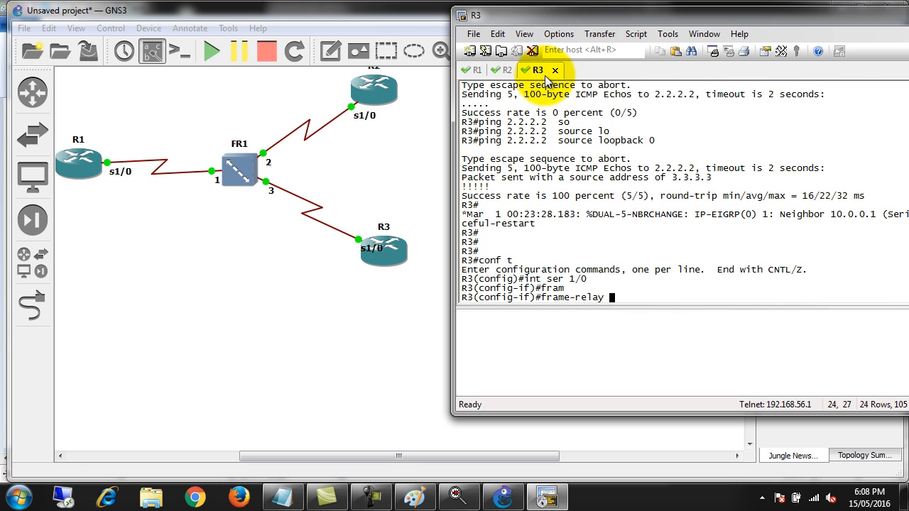
pyautogui.write('ma')
pyautogui.press('Tab')
pyautogui.write('ip ')
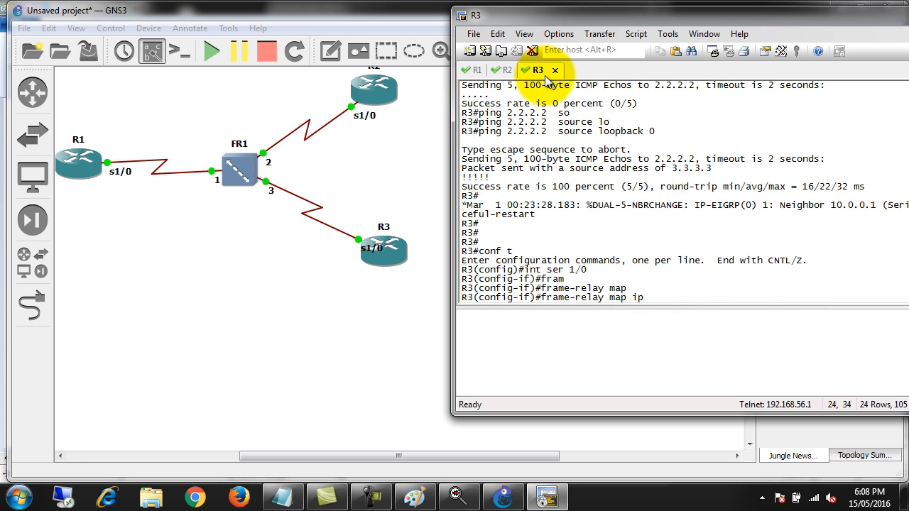
pyautogui.write('10.0.0.2 302 bro')
pyautogui.press('Tab')
pyautogui.press('Return')
pyautogui.press('Return')
pyautogui.press('Return')
pyautogui.hotkey('ctrl', 'z')
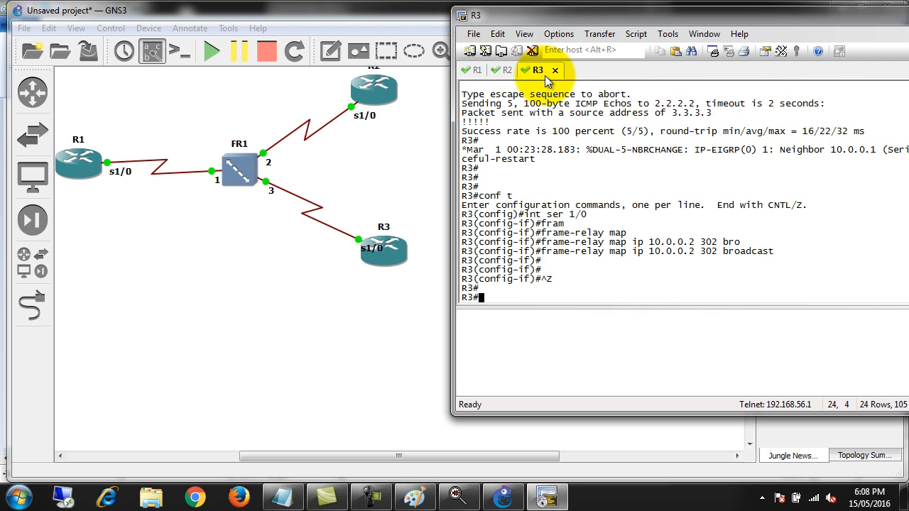
# Run "show frame-relay map" on R3 to list its Frame Relay mappings
pyautogui.write('sho')
pyautogui.press('Tab')
pyautogui.write('frma')
pyautogui.press('Tab')
pyautogui.press('BackSpace')
pyautogui.press('BackSpace')
pyautogui.write('a')
pyautogui.press('Tab')
pyautogui.write('m')
pyautogui.press('Tab')
pyautogui.press('Tab')
pyautogui.write('map')
pyautogui.press('Tab')
pyautogui.press('Return')
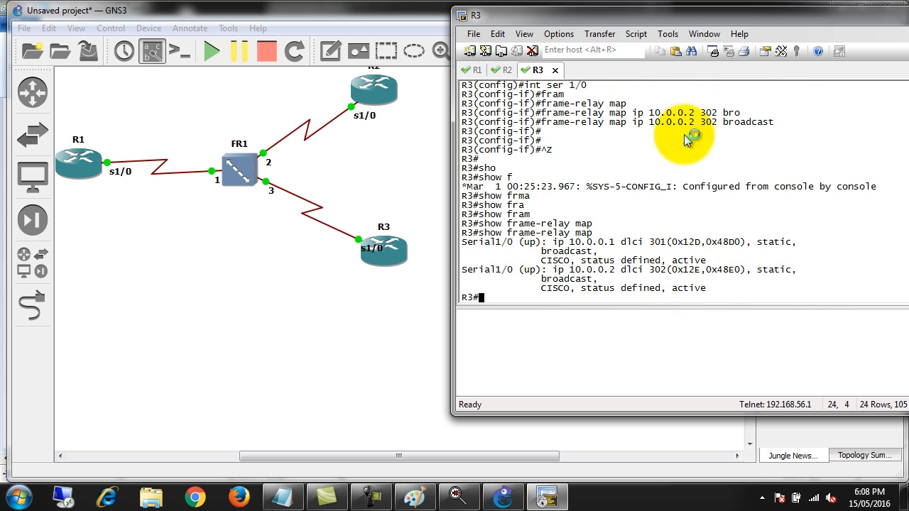
# Highlight the mapping type, the 10.0.0.2 and 10.0.0.1 addresses, and the broadcast flag in R3's Frame Relay map output
pyautogui.moveTo(759, 244); pyautogui.dragTo(789, 271)
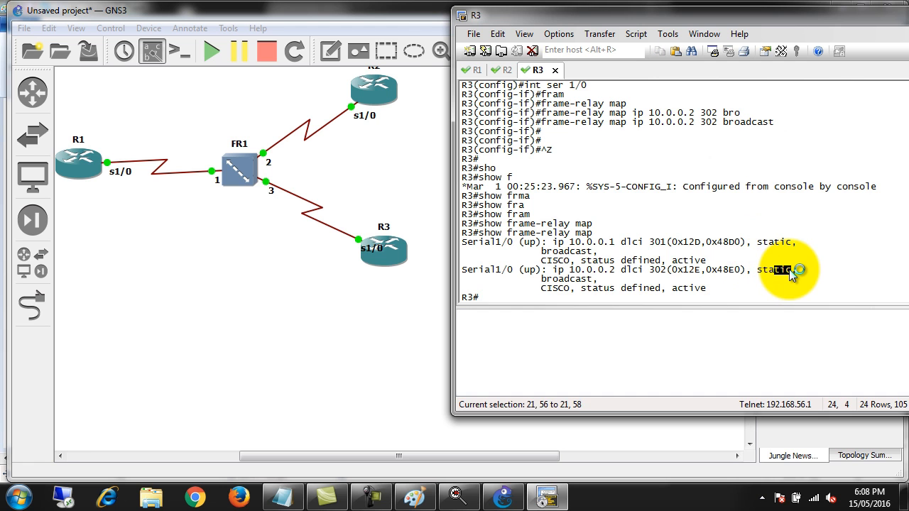
pyautogui.moveTo(558, 271); pyautogui.dragTo(620, 271)
pyautogui.moveTo(575, 242); pyautogui.dragTo(628, 244)
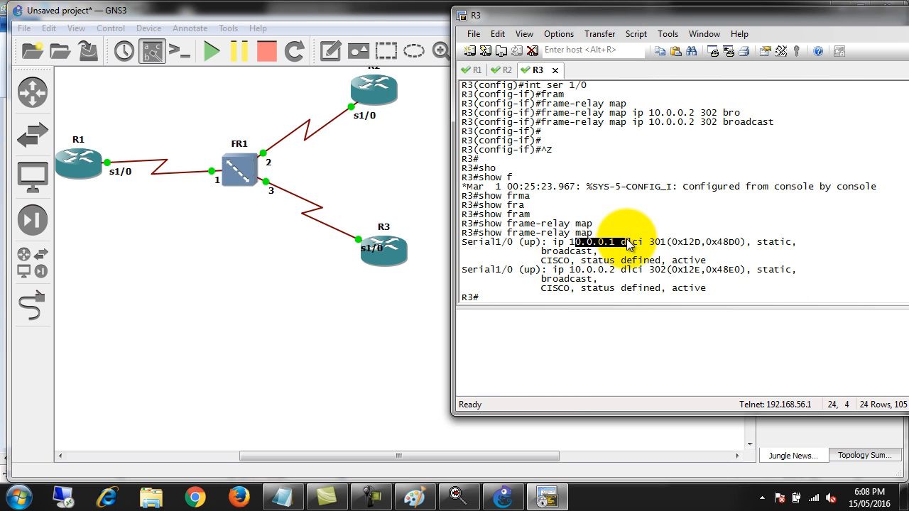
pyautogui.moveTo(553, 251); pyautogui.dragTo(554, 261)
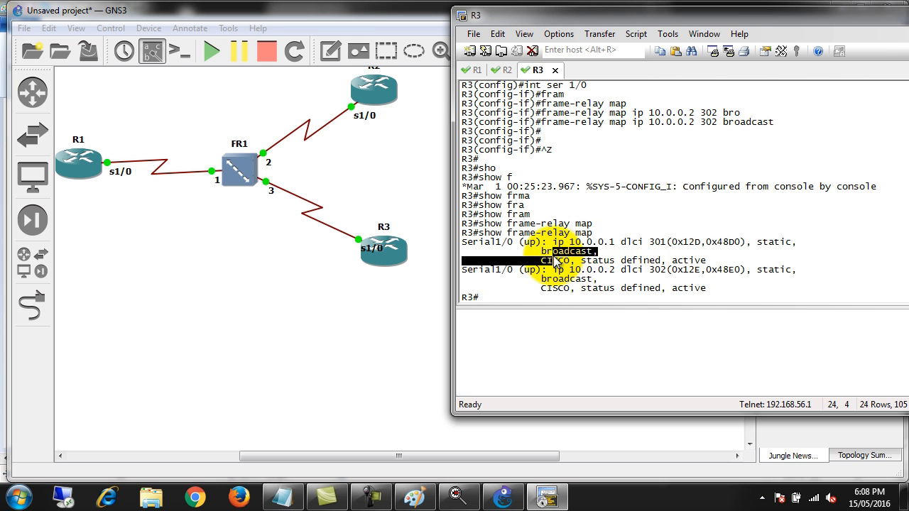
# Run "show ip route eigrp" on R3 to list its EIGRP-learned routes
pyautogui.press('Return')
pyautogui.press('Return')
pyautogui.press('Return')
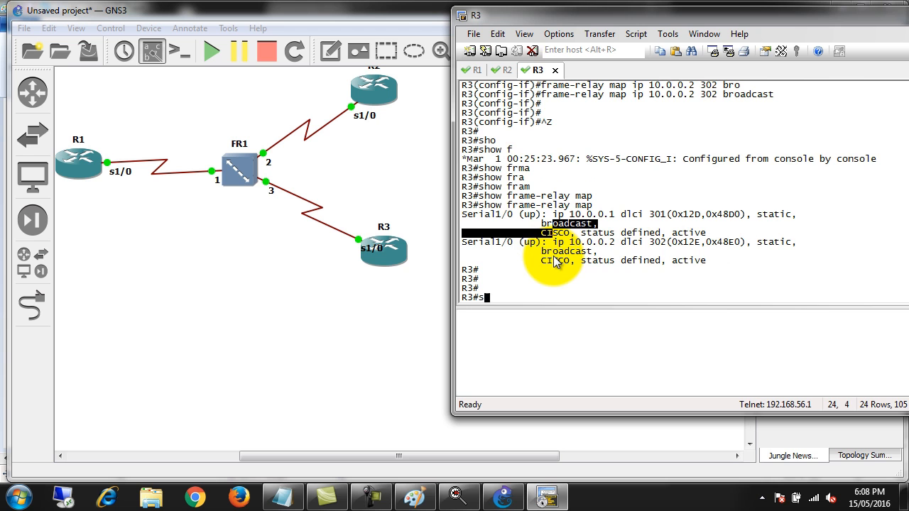
pyautogui.write('sho')
pyautogui.press('Tab')
pyautogui.write('ip rou')
pyautogui.press('Tab')
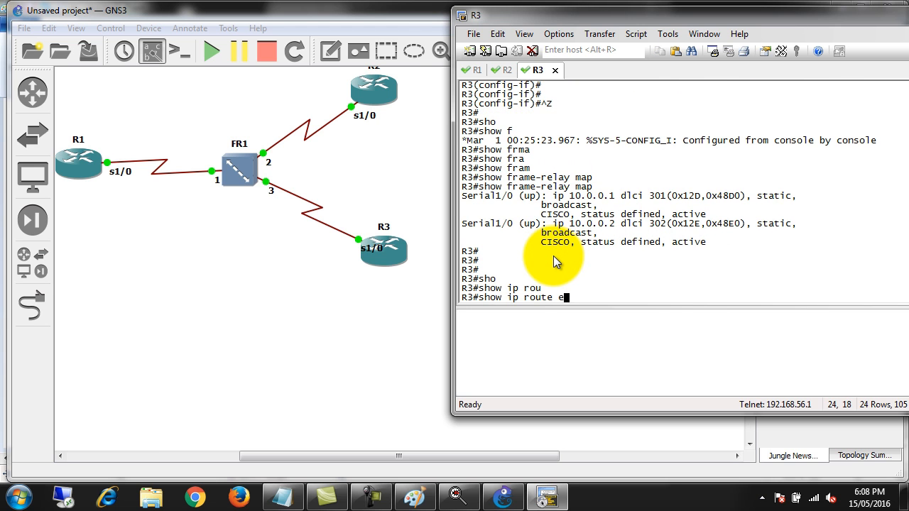
pyautogui.write('ei')
pyautogui.press('Tab')
pyautogui.press('Return')
# Repeat the EIGRP route listing on R3 four more times to check for new routes
pyautogui.press('Up')
pyautogui.press('Return')
pyautogui.press('Up')
pyautogui.press('Return')
pyautogui.press('Up')
pyautogui.press('Return')
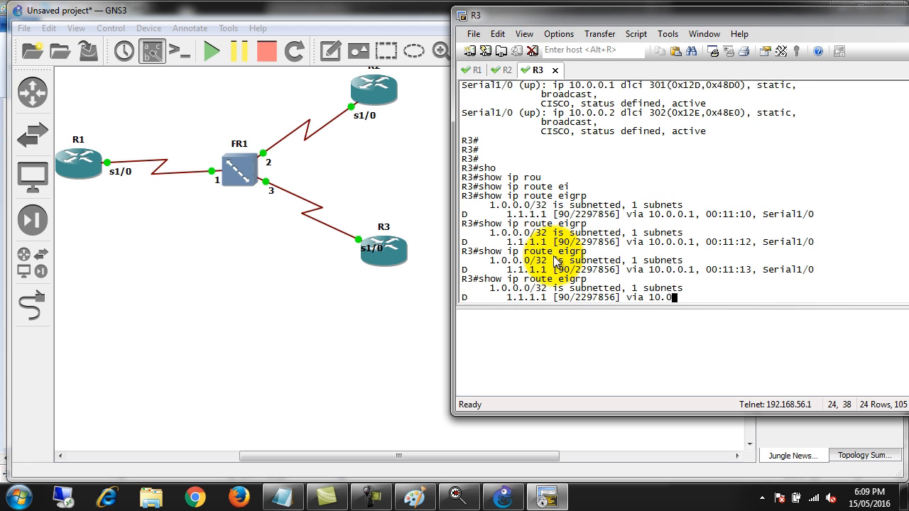
pyautogui.press('Up')
pyautogui.press('Return')
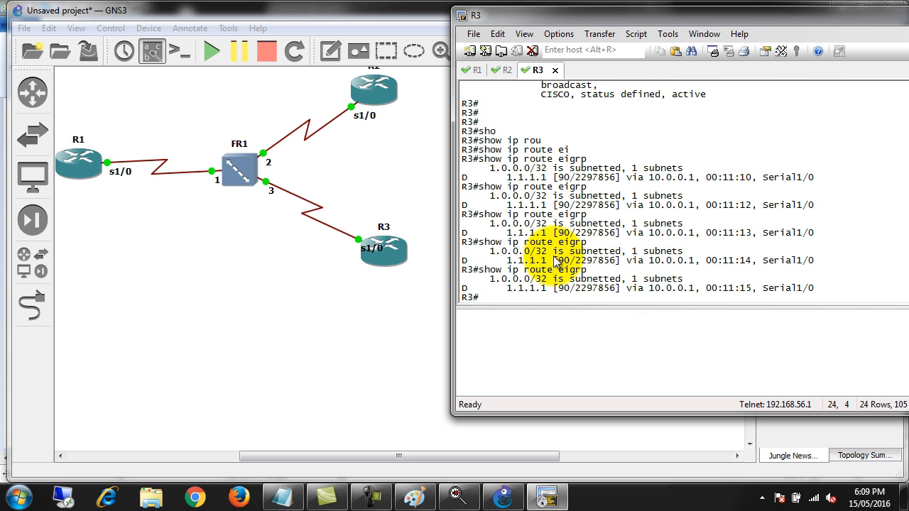
# Open FR1's Frame Relay switch configuration, review its port and DLCI mappings, then apply and close it
pyautogui.rightClick(246, 164)
pyautogui.click(286, 176)
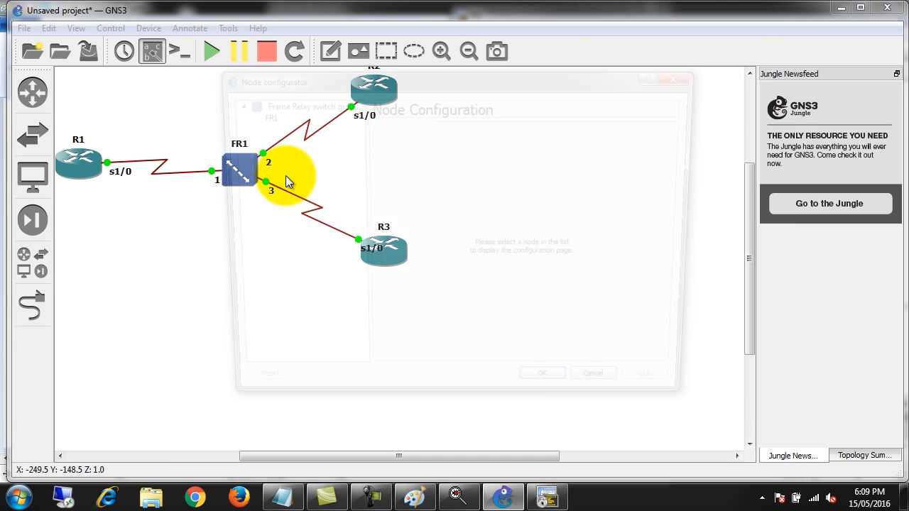
pyautogui.click(251, 102)
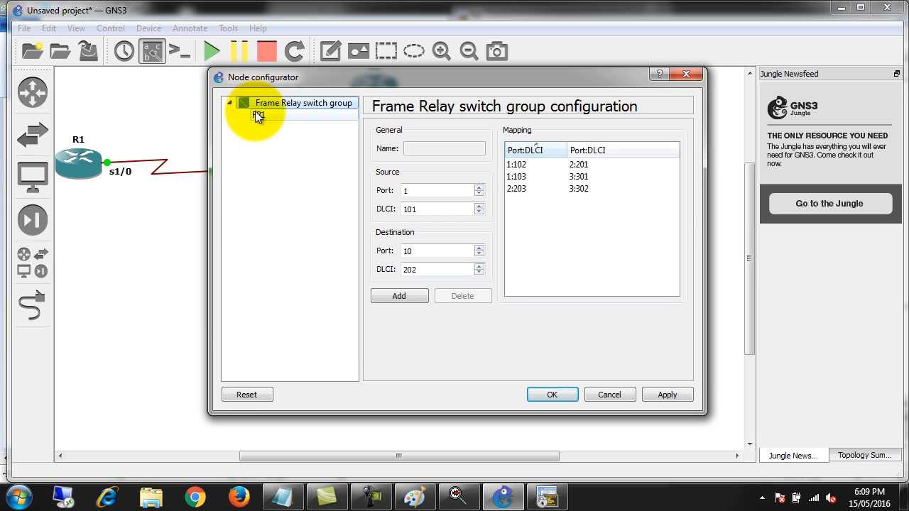
pyautogui.moveTo(497, 78); pyautogui.dragTo(703, 18)
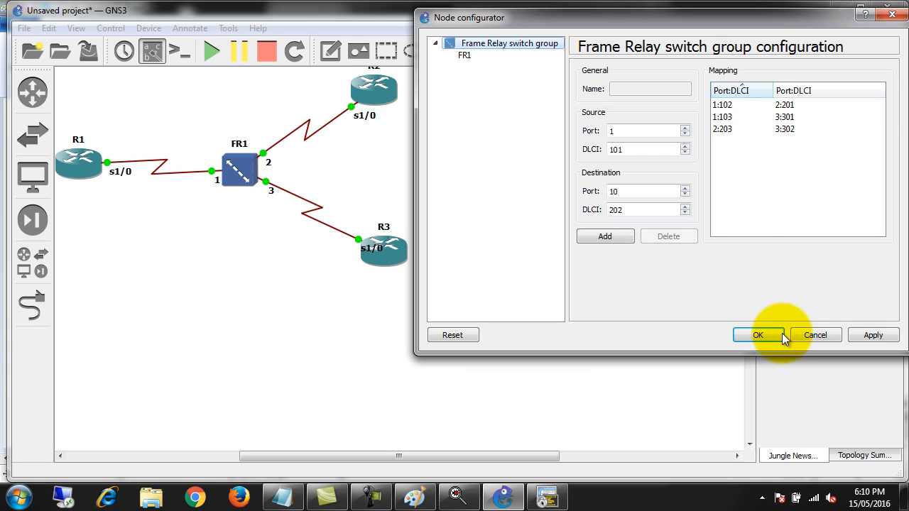
pyautogui.click(873, 337)
pyautogui.click(759, 335)
# Return to the R3 console and run "show ip route eigrp" twice more
pyautogui.click(548, 498)
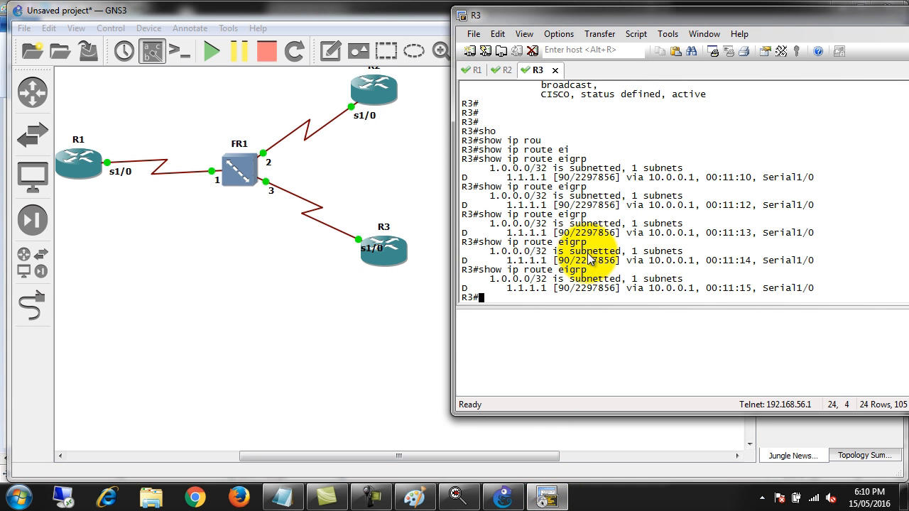
pyautogui.press('Up')
pyautogui.press('Return')
pyautogui.press('Up')
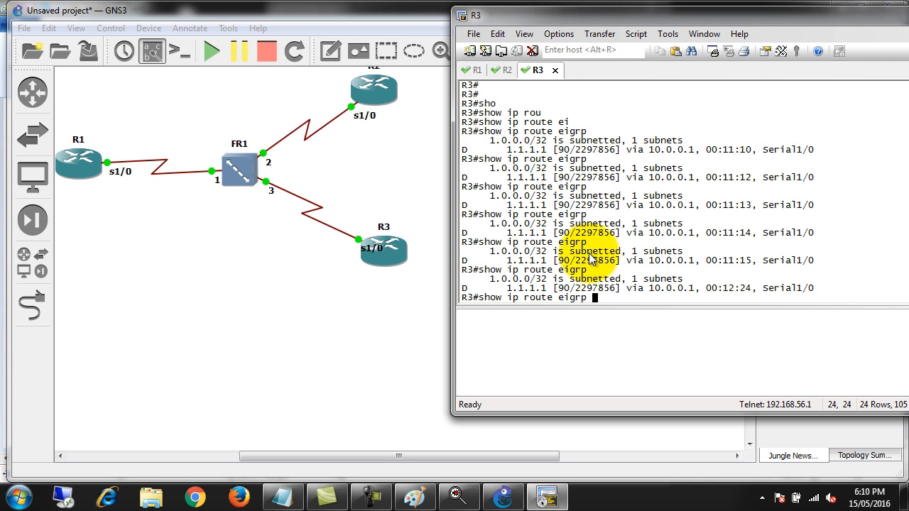
pyautogui.press('Return')
pyautogui.press('Return')
pyautogui.press('Return')
pyautogui.press('Return')
pyautogui.press('Return')
pyautogui.press('Return')
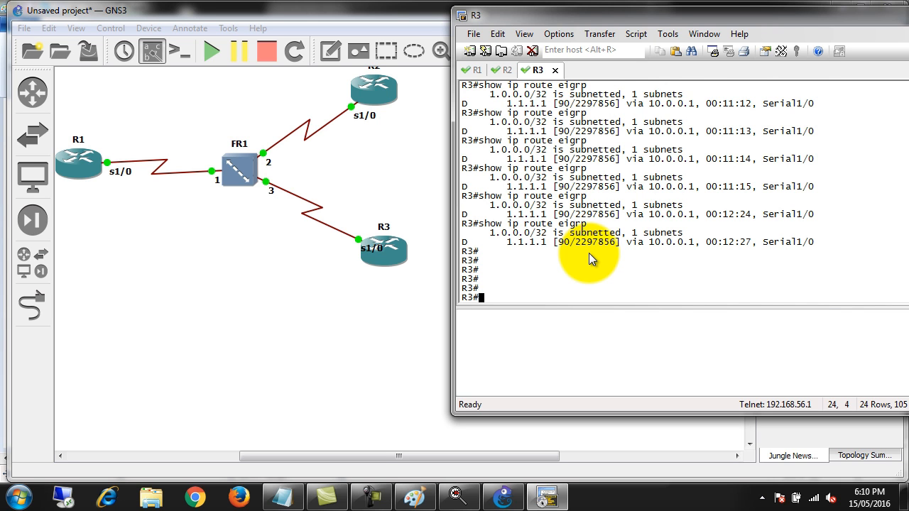
# Reset R3's EIGRP adjacencies with "clear ip eigrp neighbors"
pyautogui.write('cle')
pyautogui.press('Tab')
pyautogui.write('ip ei')
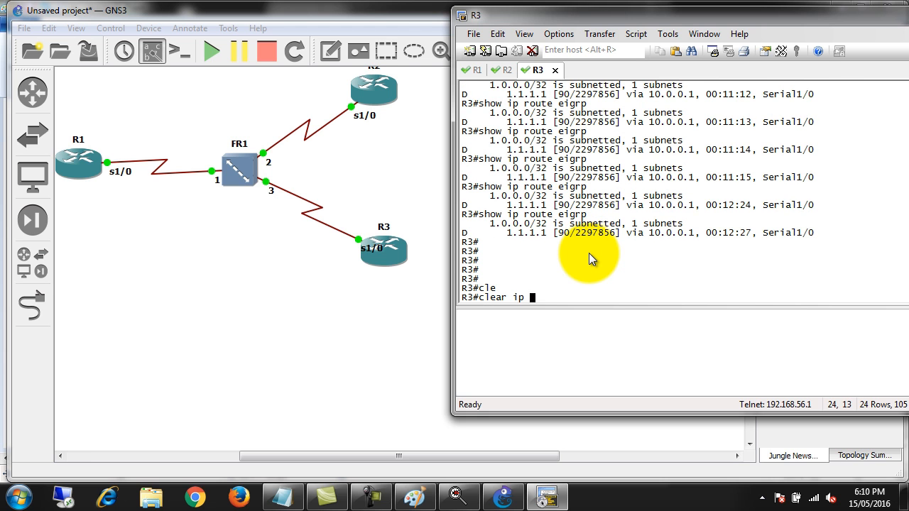
pyautogui.press('Tab')
pyautogui.write('grp nei')
pyautogui.press('Tab')
pyautogui.press('Return')
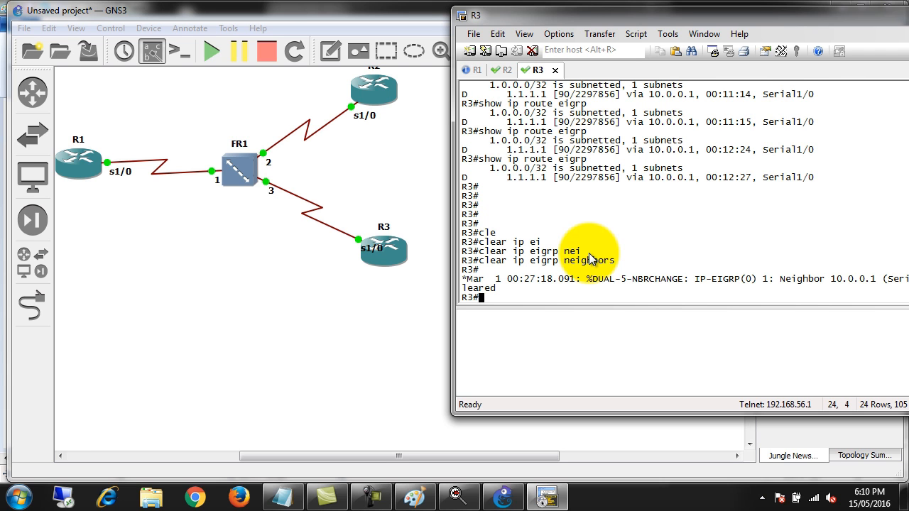
# Ping R2's address 10.0.0.2 from R3
pyautogui.press('Return')
pyautogui.press('Return')
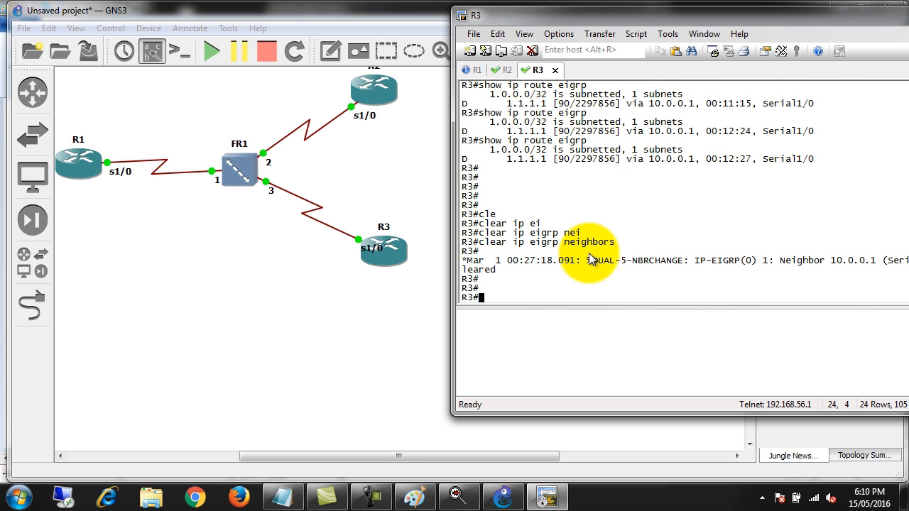
pyautogui.write('ping 10.0.0.2')
pyautogui.press('Return')
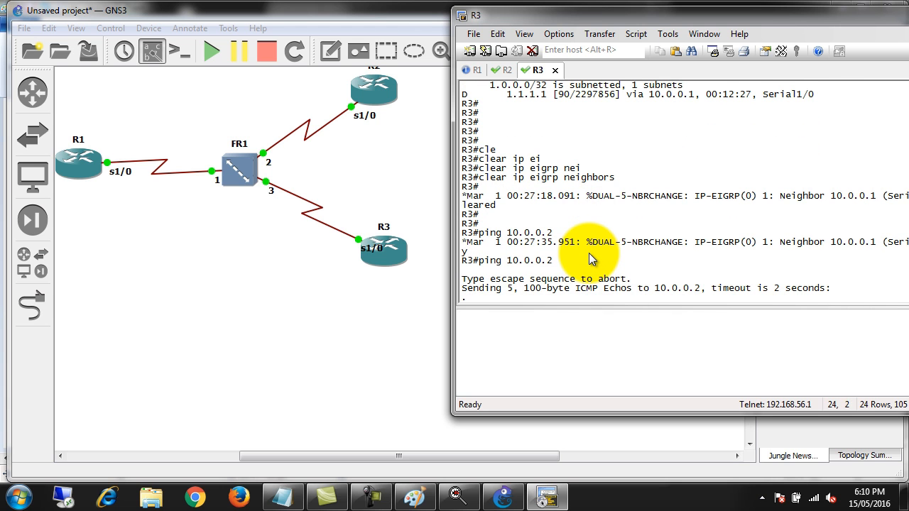
# Check the 10.0.0.3 address and the broadcast keyword in R2's frame-relay map command by highlighting them
pyautogui.click(501, 72)
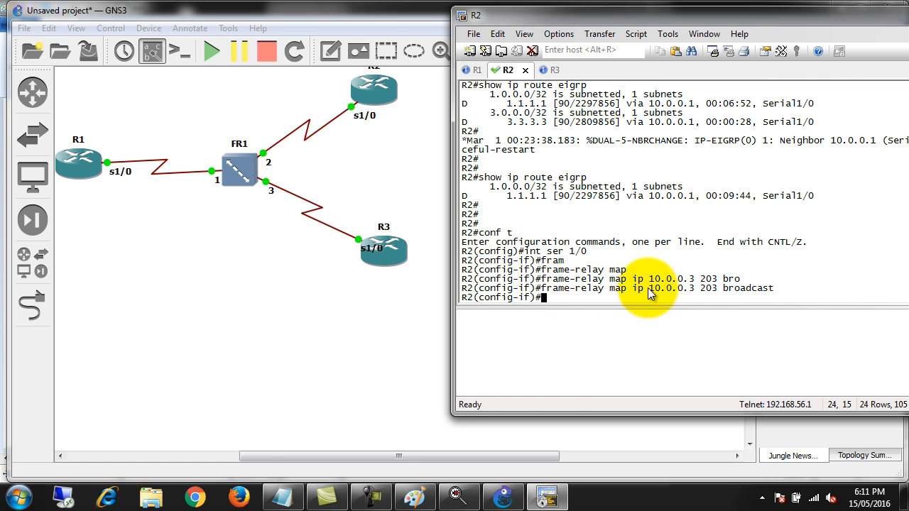
pyautogui.moveTo(649, 287); pyautogui.dragTo(697, 289)
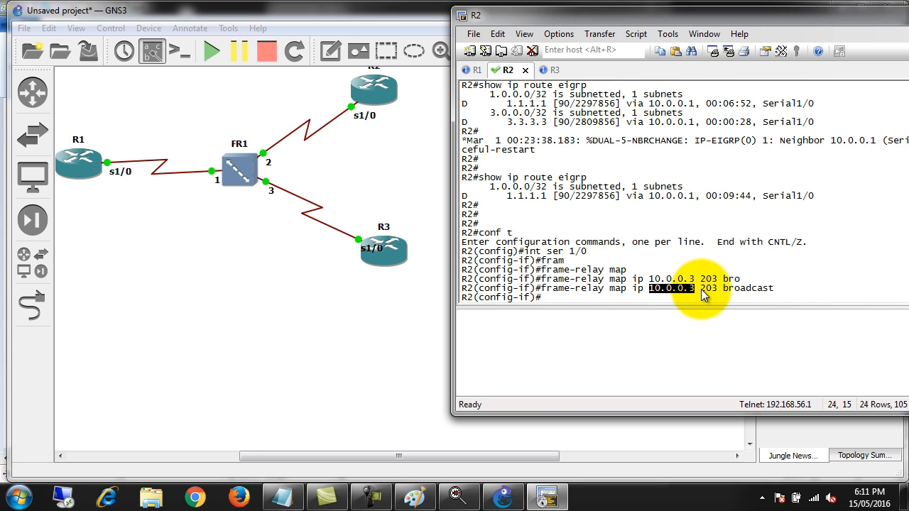
pyautogui.click(706, 289)
pyautogui.moveTo(708, 289); pyautogui.dragTo(774, 289)
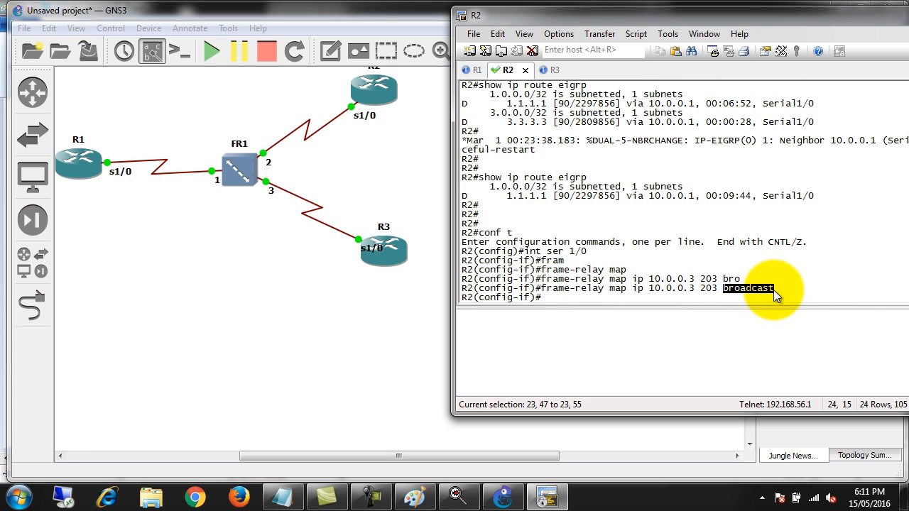
# Review the earlier Frame Relay map output on R3 and highlight the 10.0.0.2 entry
pyautogui.click(549, 69)
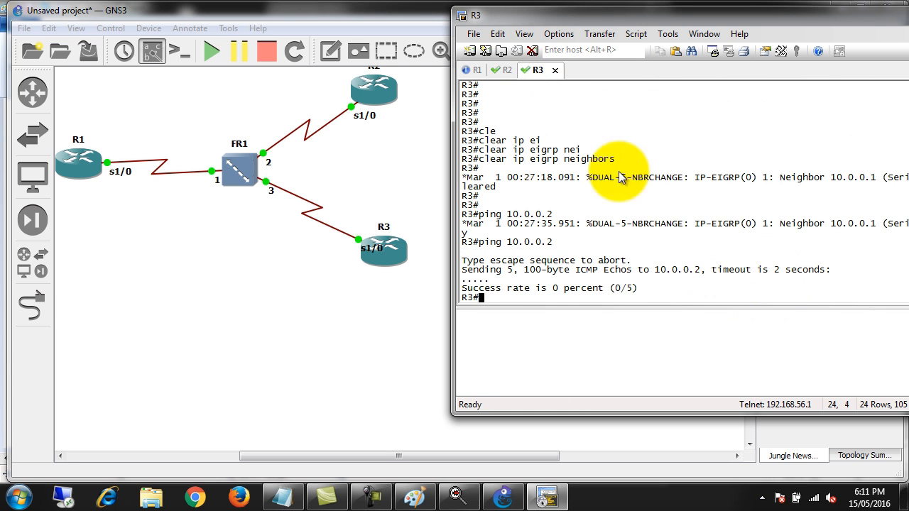
pyautogui.scroll(10, 681, 243)
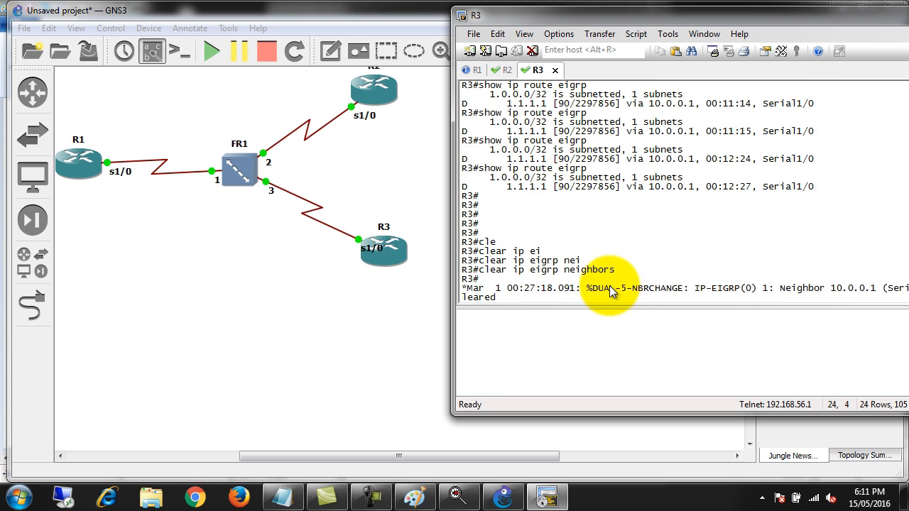
pyautogui.scroll(4, 609, 287)
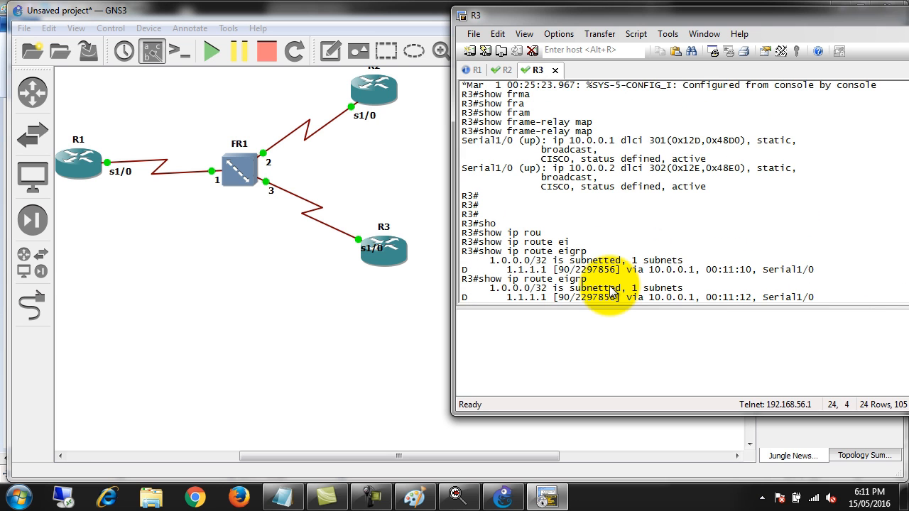
pyautogui.scroll(1, 609, 291)
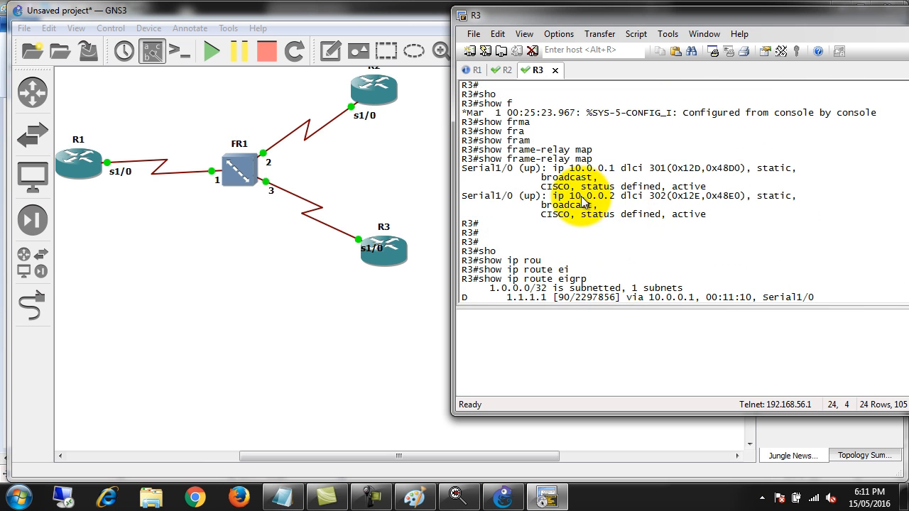
pyautogui.moveTo(564, 196); pyautogui.dragTo(648, 202)
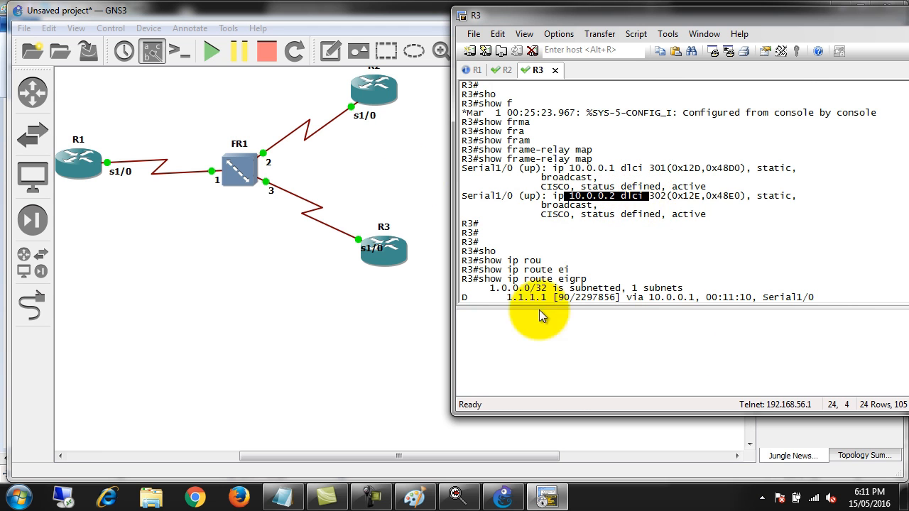
pyautogui.click(628, 222)
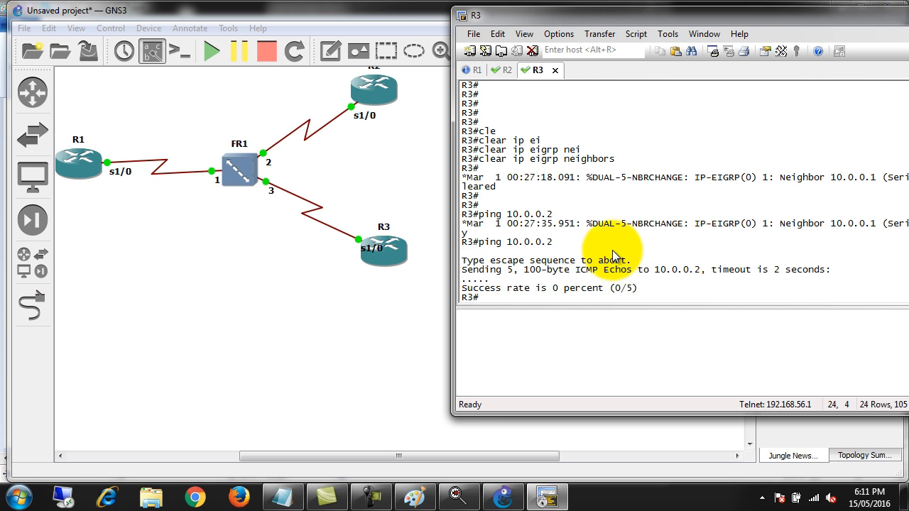
# Ping 10.0.0.2 from R3 again, once plainly and once with "source loopback 0"
pyautogui.press('Up')
pyautogui.press('Return')
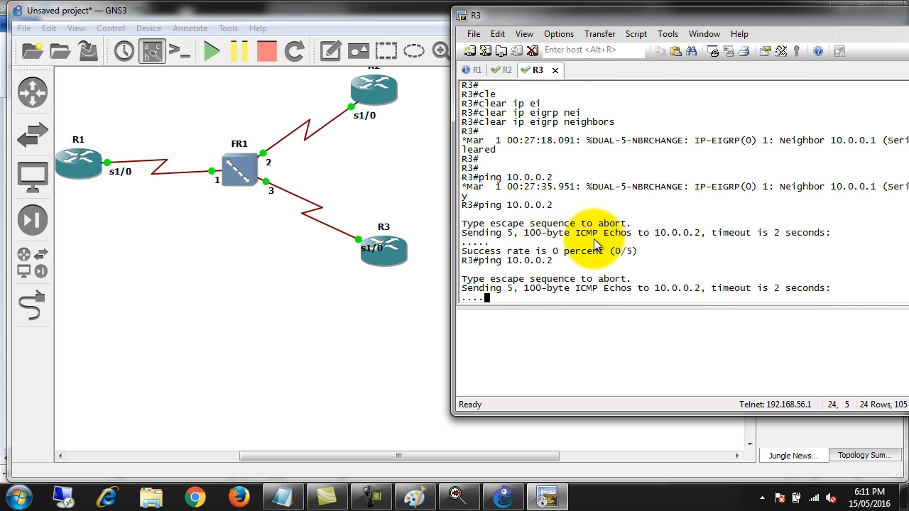
pyautogui.press('Up')
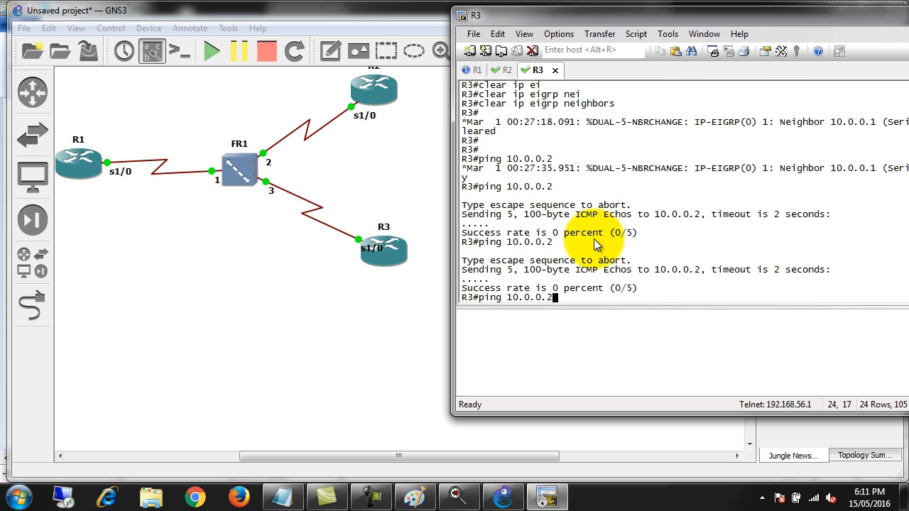
pyautogui.write('so')
pyautogui.press('Tab')
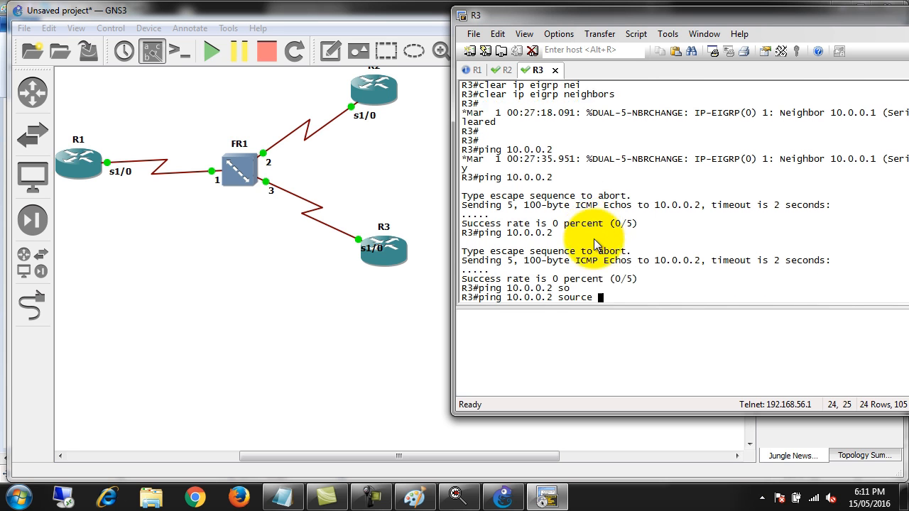
pyautogui.write('loopback')
pyautogui.press('Tab')
pyautogui.write('0')
pyautogui.press('Return')
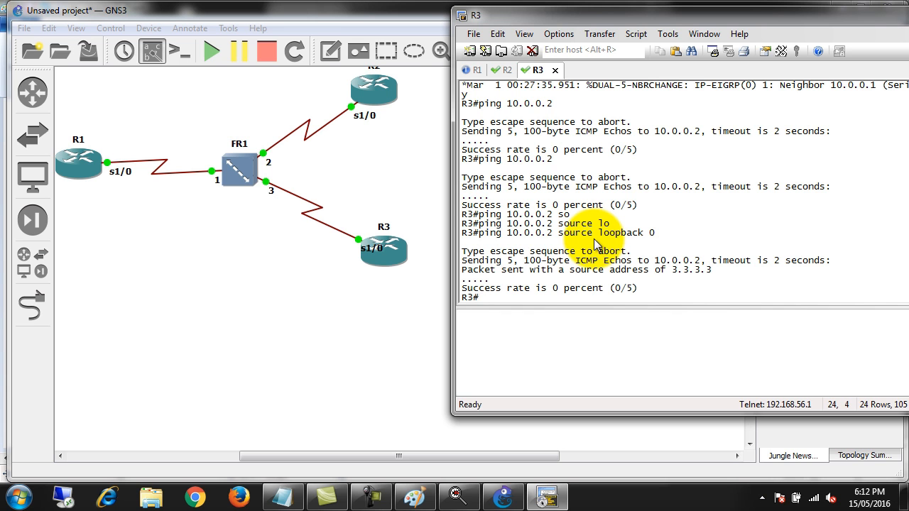
# Run "show running-config" on R3 and page to the Serial1/0 interface section
pyautogui.press('Return')
pyautogui.press('Return')
pyautogui.press('Return')
pyautogui.press('Return')
pyautogui.press('Return')
pyautogui.press('Return')
pyautogui.press('Return')
pyautogui.press('Return')
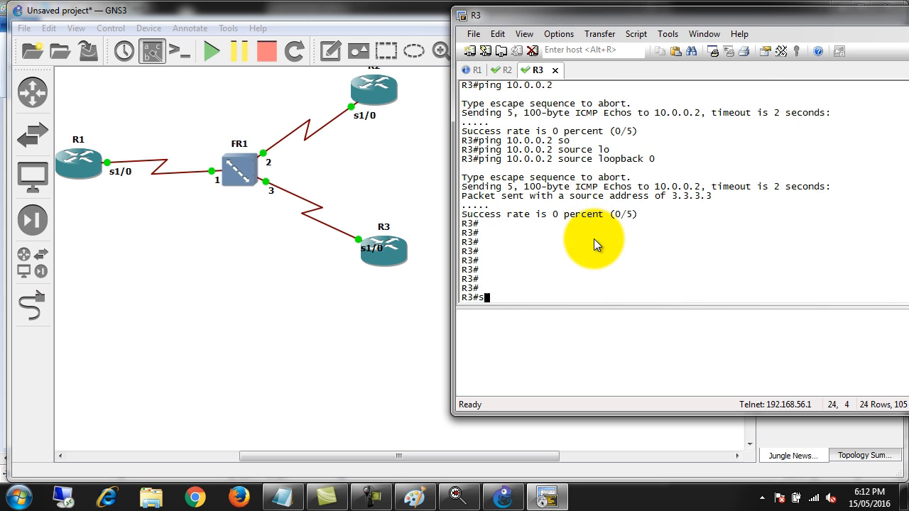
pyautogui.write('sho')
pyautogui.press('Tab')
pyautogui.write('run')
pyautogui.press('Tab')
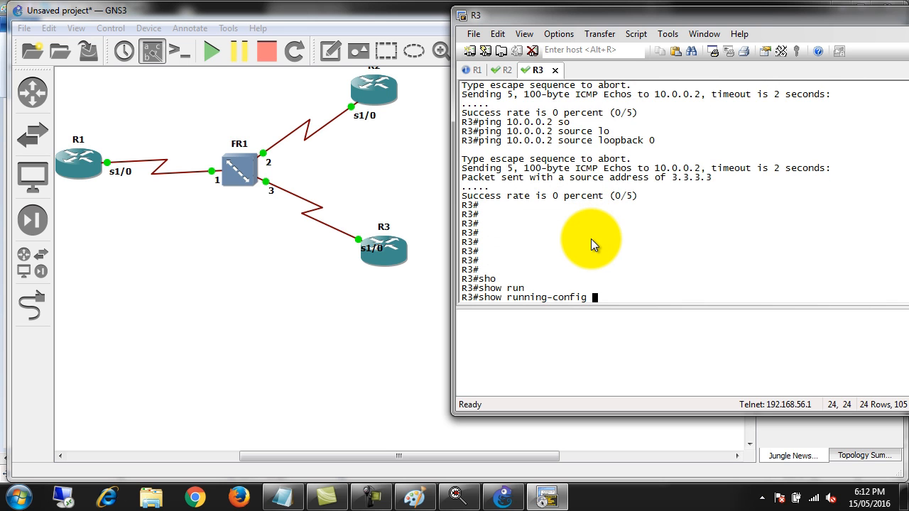
pyautogui.press('Return')
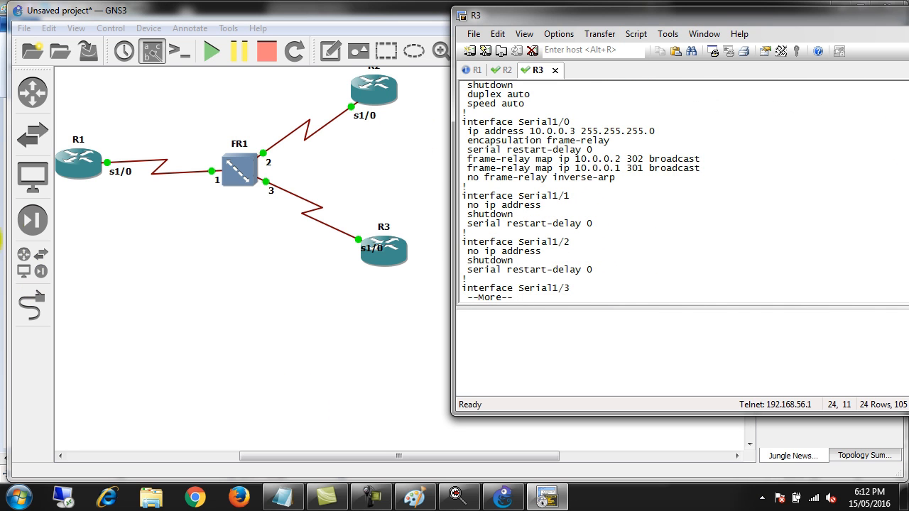
# Check R3's Serial1/0 configuration, highlighting the frame-relay encapsulation and the mapped addresses 10.0.0.2 and 10.0.0.1
pyautogui.moveTo(536, 126); pyautogui.dragTo(594, 145)
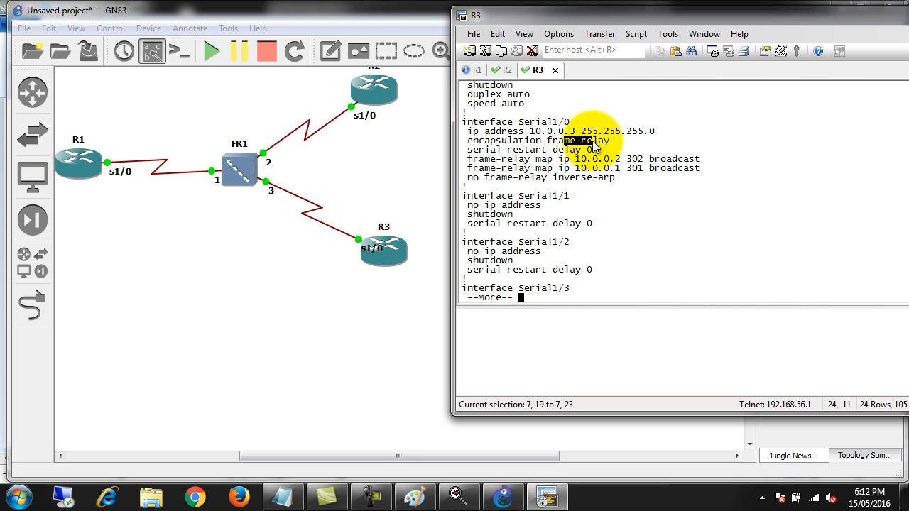
pyautogui.click(595, 146)
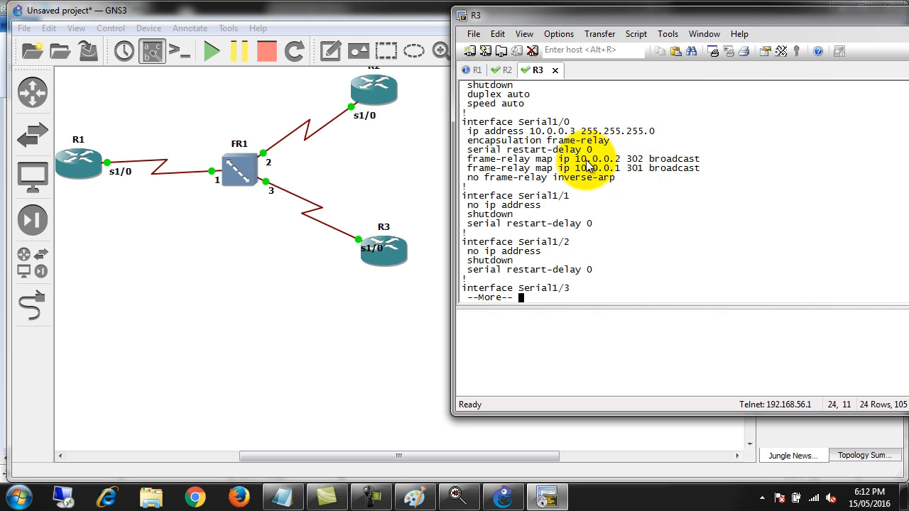
pyautogui.moveTo(575, 159); pyautogui.dragTo(622, 162)
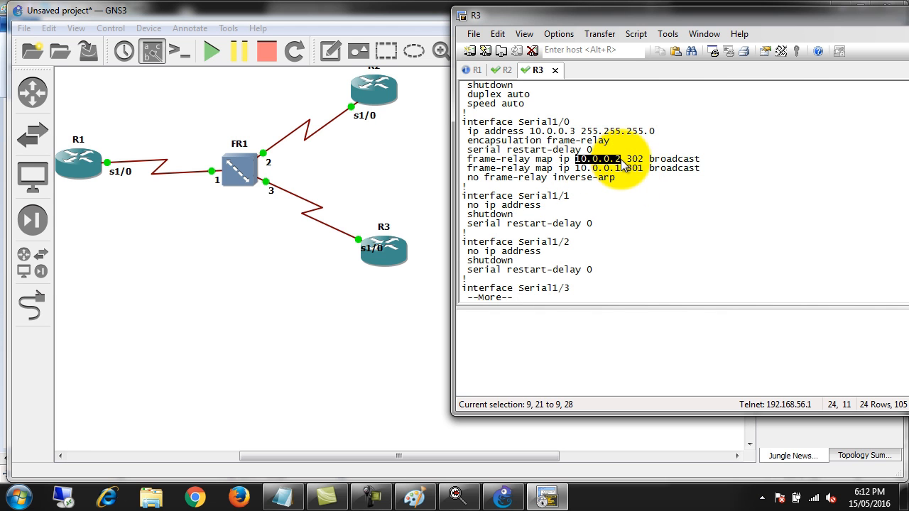
pyautogui.moveTo(576, 169); pyautogui.dragTo(623, 176)
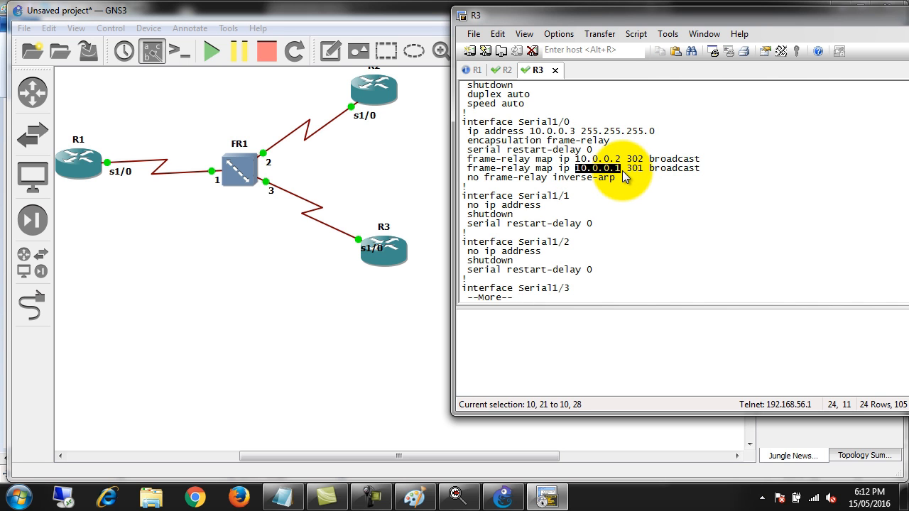
# Switch to R2's console and run "do sho run int ser 1/0"
pyautogui.click(505, 74)
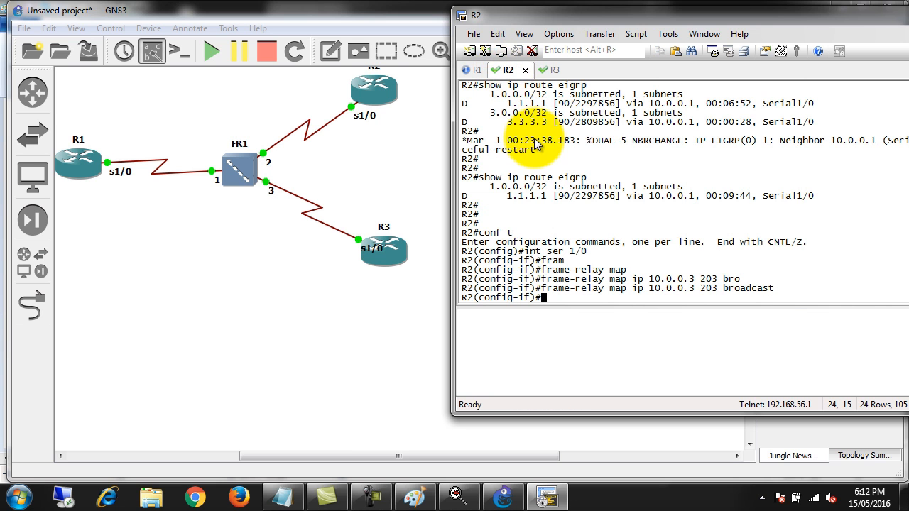
pyautogui.write('do sho run int')
pyautogui.press('BackSpace')
pyautogui.press('BackSpace')
pyautogui.press('BackSpace')
pyautogui.press('BackSpace')
pyautogui.write('int ser 1/0')
pyautogui.press('Return')
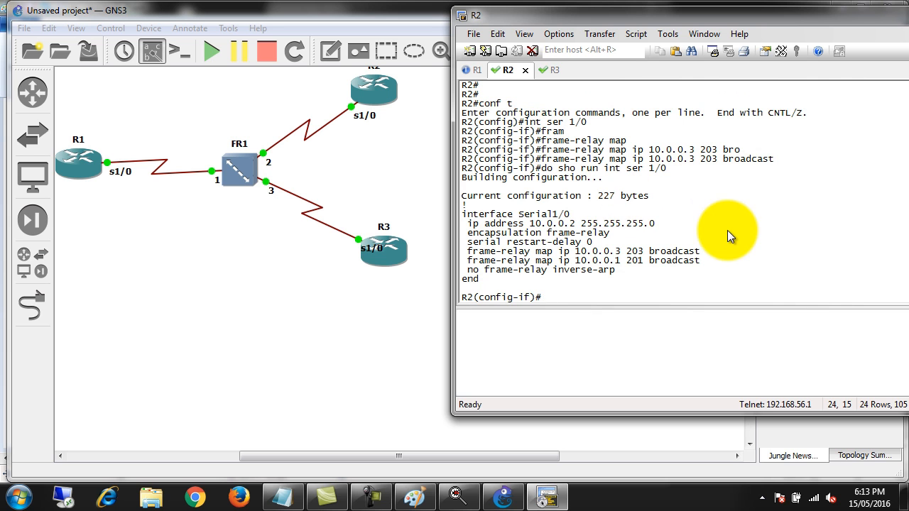
# Check R2's Serial1/0 configuration, highlighting the IP address and encapsulation, the mapped address 10.0.0.1, and the 10.0.0.3 mapping with DLCI 203
pyautogui.moveTo(525, 223); pyautogui.dragTo(613, 236)
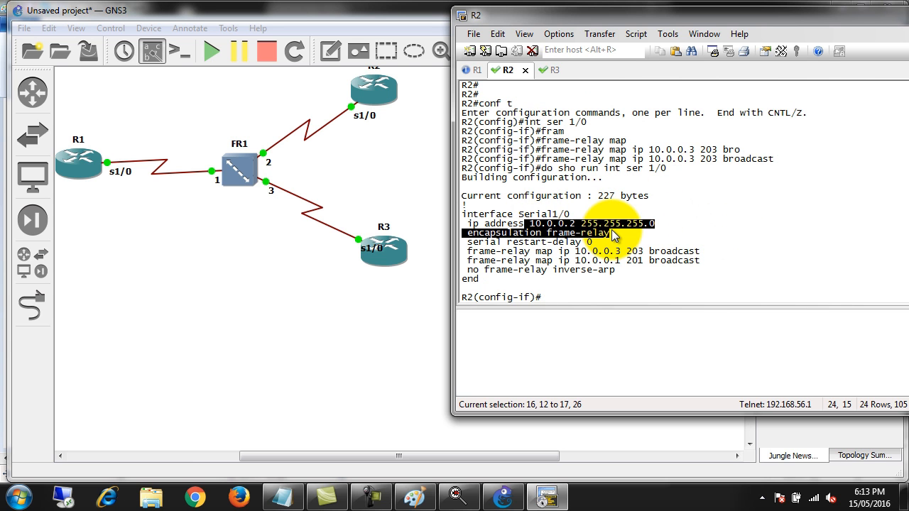
pyautogui.moveTo(614, 235); pyautogui.dragTo(613, 236)
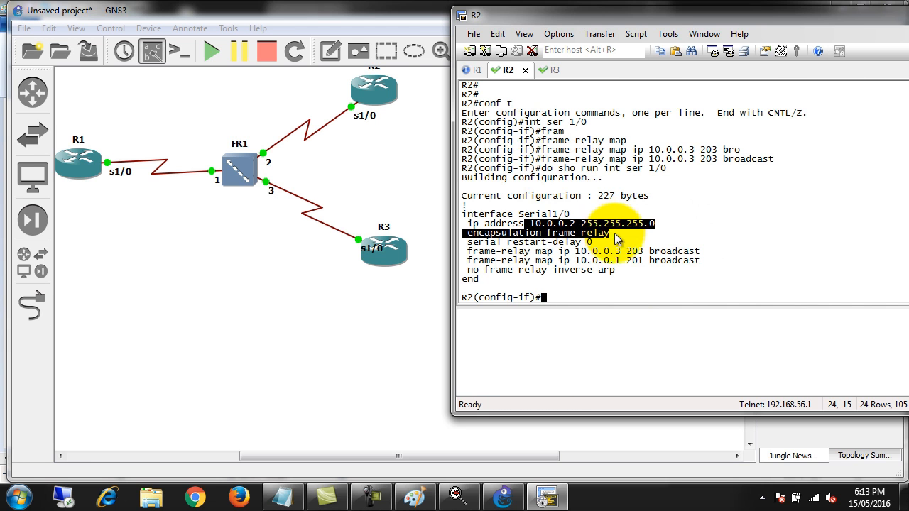
pyautogui.click(641, 263)
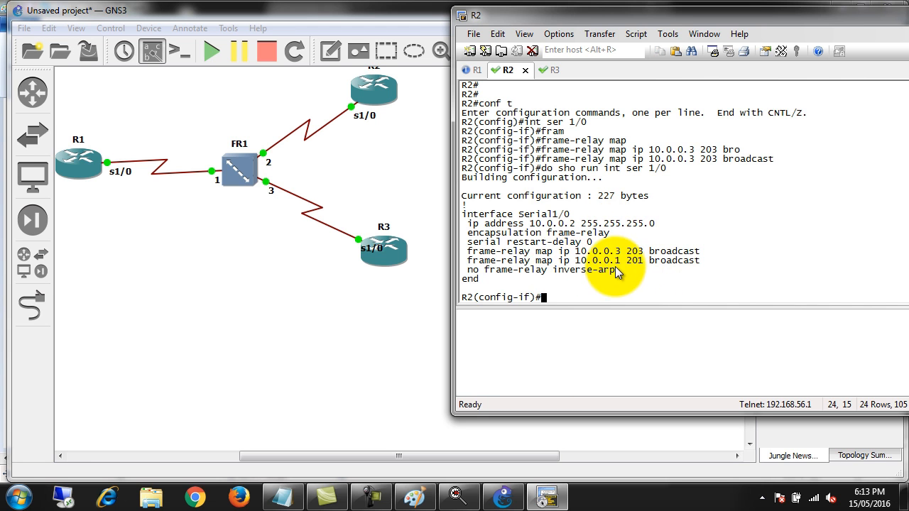
pyautogui.moveTo(575, 262); pyautogui.dragTo(624, 263)
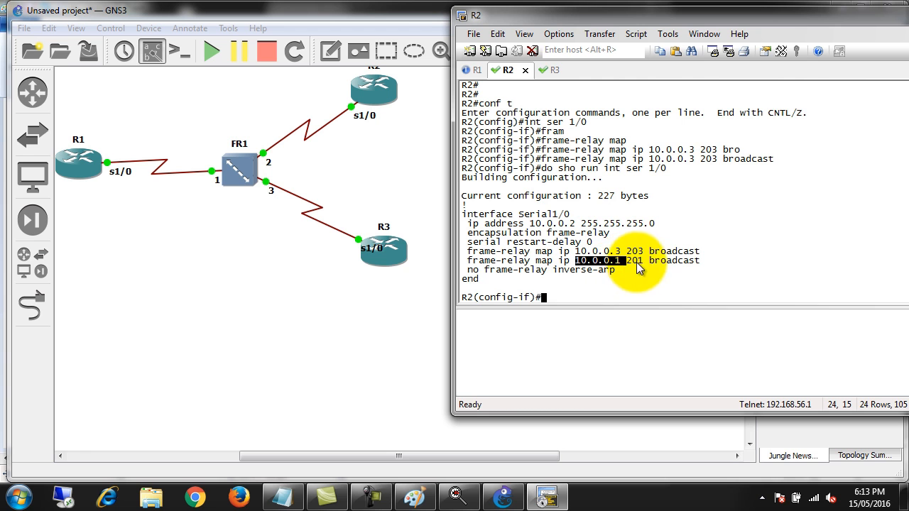
pyautogui.moveTo(471, 254); pyautogui.dragTo(629, 255)
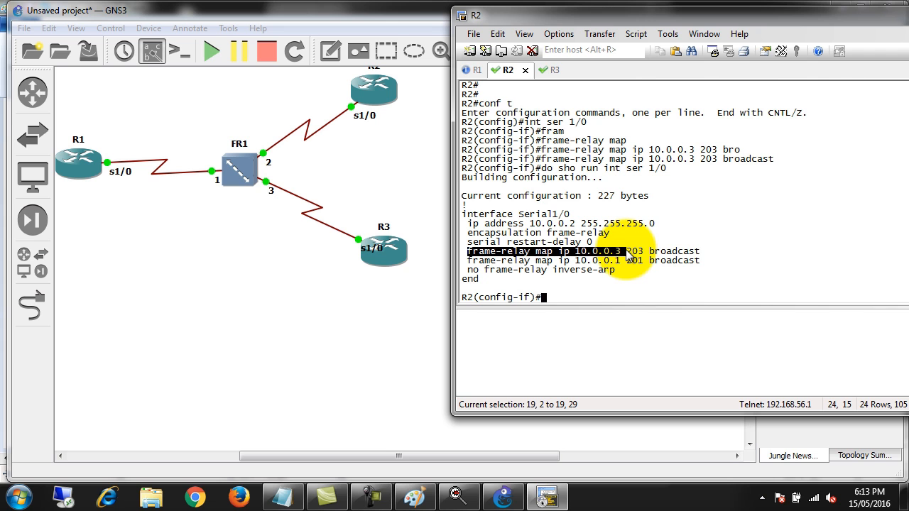
pyautogui.moveTo(628, 256); pyautogui.dragTo(650, 252)
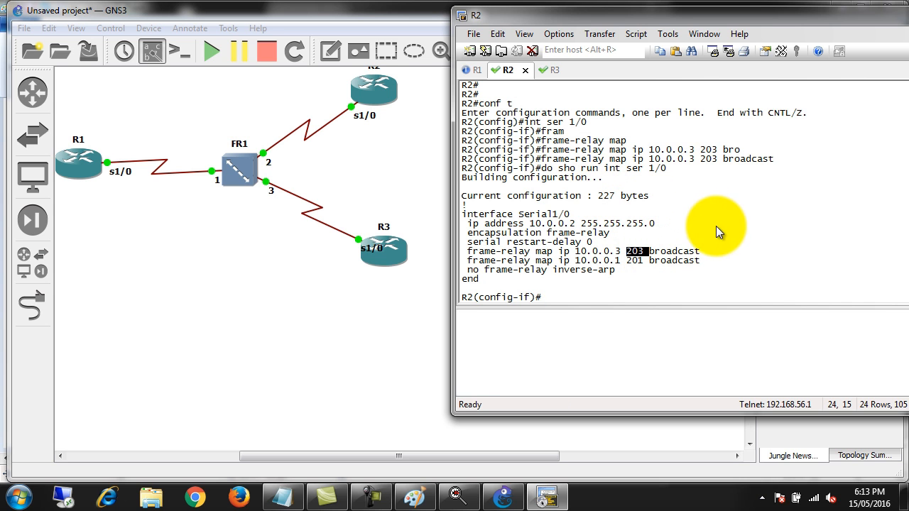
pyautogui.click(741, 237)
# Glance at R1's console, go back to R2 and exit its configuration modes to the privileged EXEC prompt
pyautogui.click(480, 73)
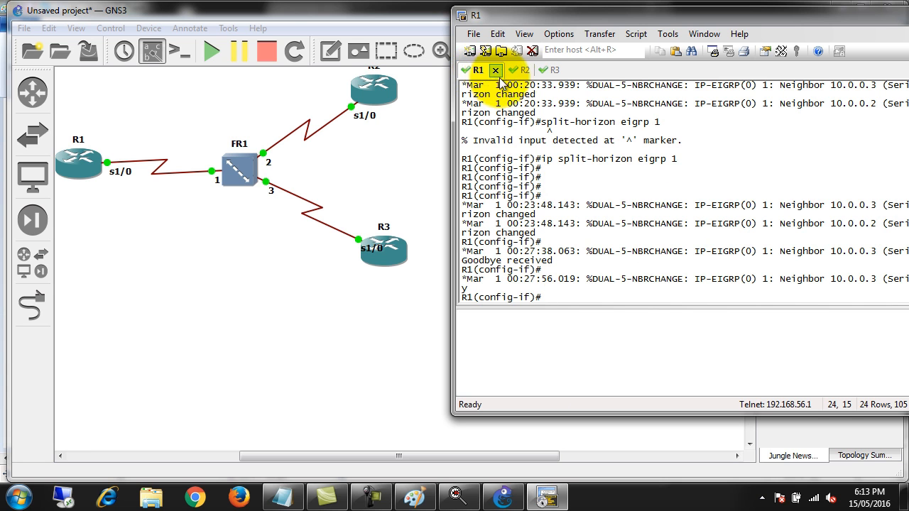
pyautogui.click(513, 70)
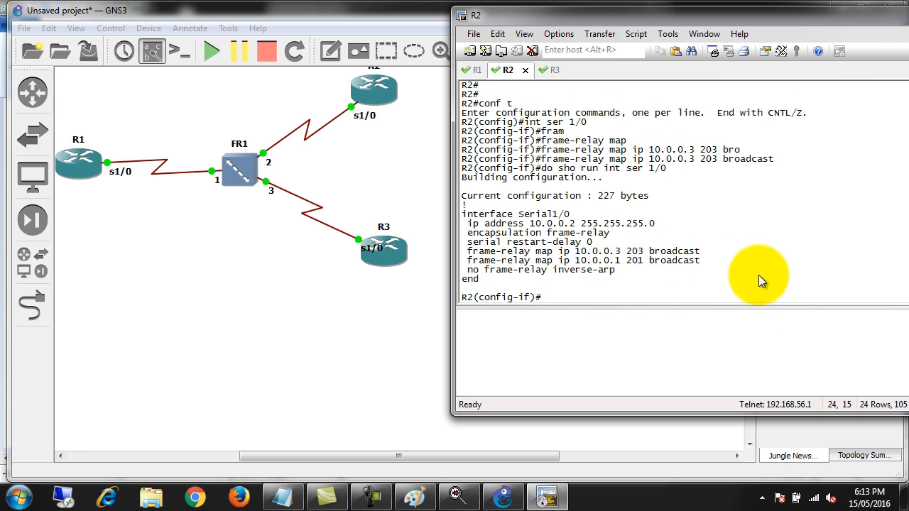
pyautogui.press('Return')
pyautogui.press('Return')
pyautogui.press('Return')
pyautogui.press('Return')
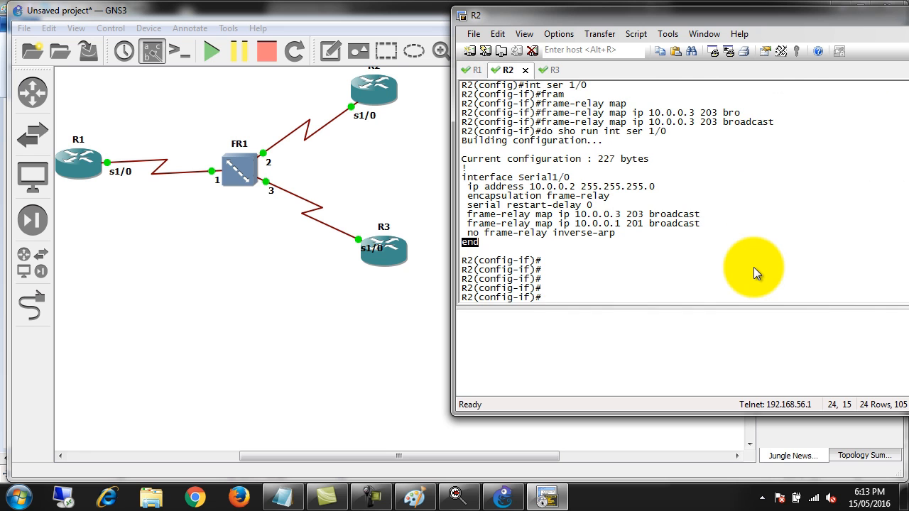
pyautogui.write('exit')
pyautogui.press('Return')
pyautogui.press('Return')
pyautogui.press('Return')
pyautogui.press('Return')
pyautogui.write('exit')
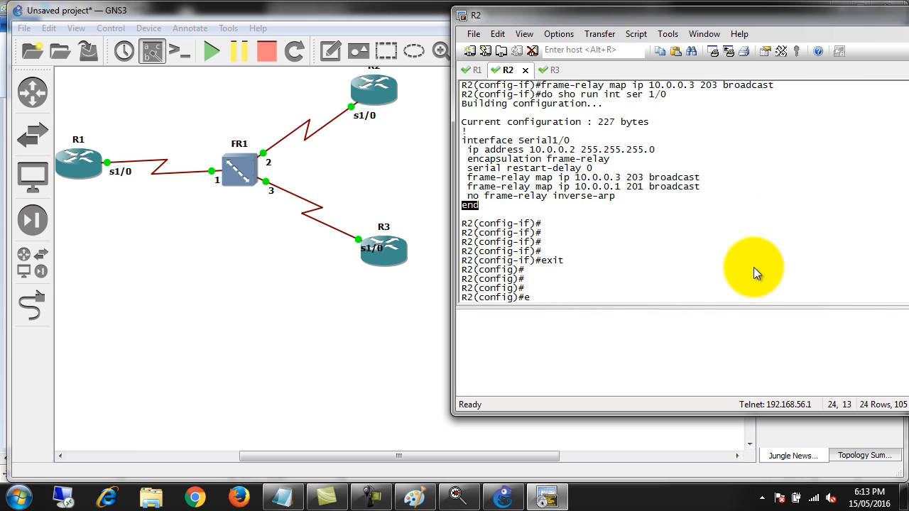
pyautogui.press('Return')
pyautogui.press('Return')
pyautogui.press('Return')
pyautogui.press('Return')
pyautogui.press('Return')
pyautogui.press('Return')
pyautogui.press('Return')
pyautogui.press('Return')
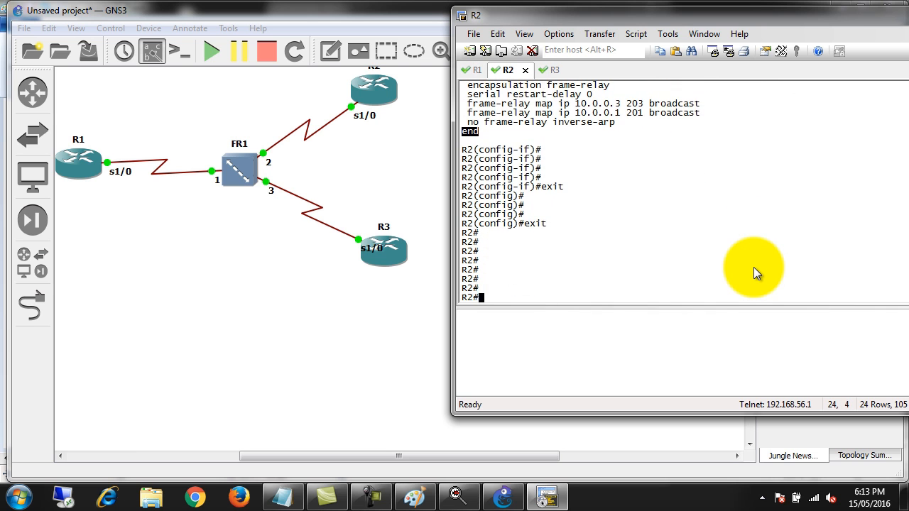
pyautogui.press('Return')
pyautogui.press('Return')
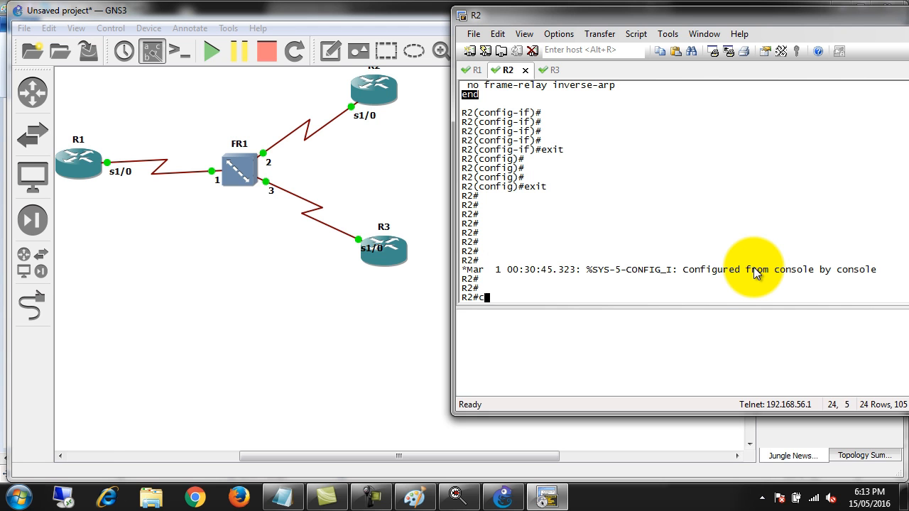
# Enter interface configuration for Serial1/0 on R2 and shut the interface down
pyautogui.write('conf t')
pyautogui.press('Return')
pyautogui.write('int ser 1/0')
pyautogui.press('Return')
pyautogui.write('shu')
pyautogui.press('Tab')
pyautogui.press('Return')
# Re-enable Serial1/0 on R2 with "no shutdown"
pyautogui.write('no su')
pyautogui.press('Tab')
pyautogui.press('BackSpace')
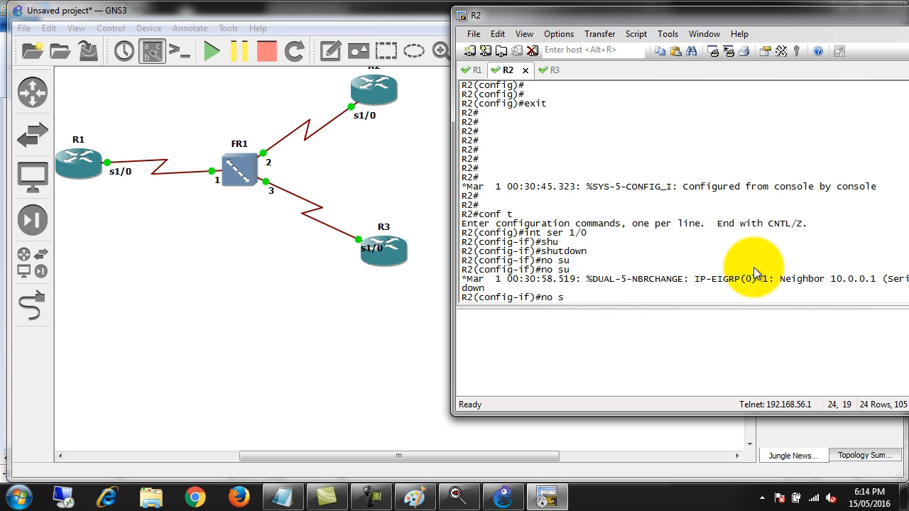
pyautogui.write('hut')
pyautogui.press('Tab')
pyautogui.press('Return')
pyautogui.press('Return')
pyautogui.press('Return')
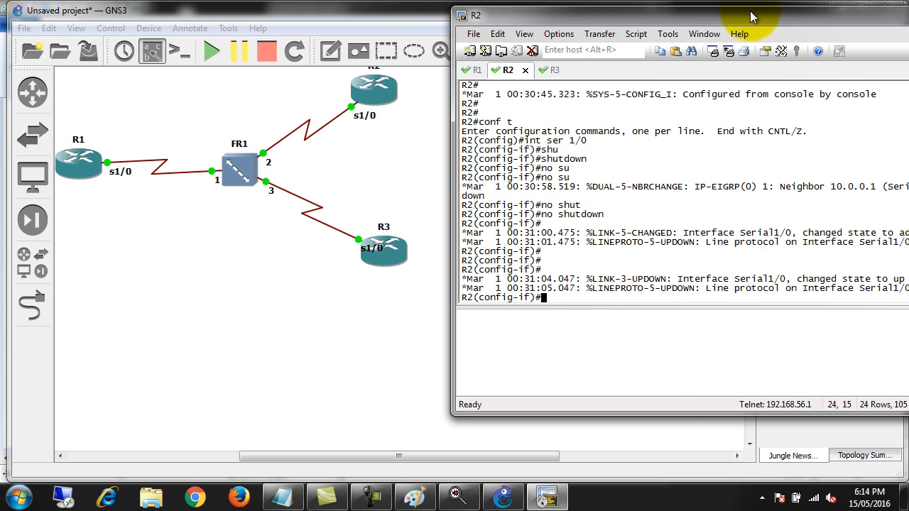
# Shift the console window so full lines are readable and highlight R2's EIGRP neighbor message for 10.0.0.1
pyautogui.moveTo(762, 25); pyautogui.dragTo(569, 22)
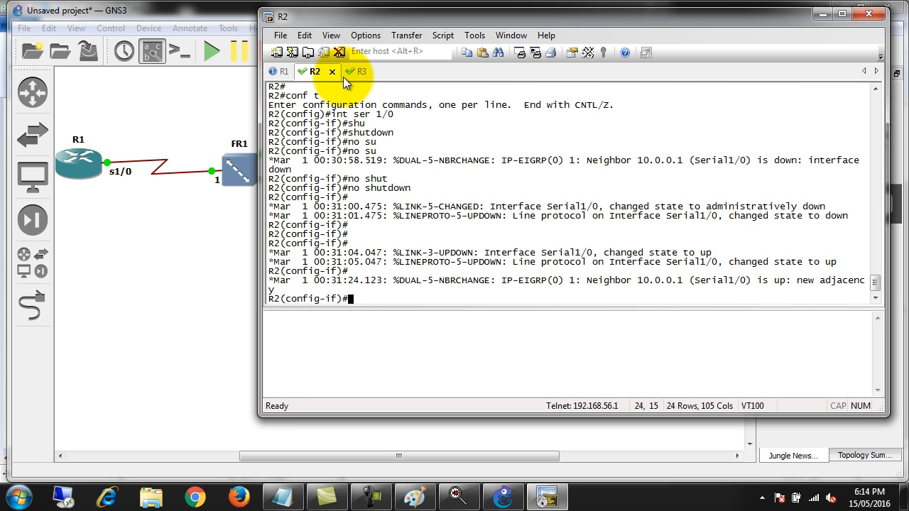
pyautogui.moveTo(304, 286); pyautogui.dragTo(852, 282)
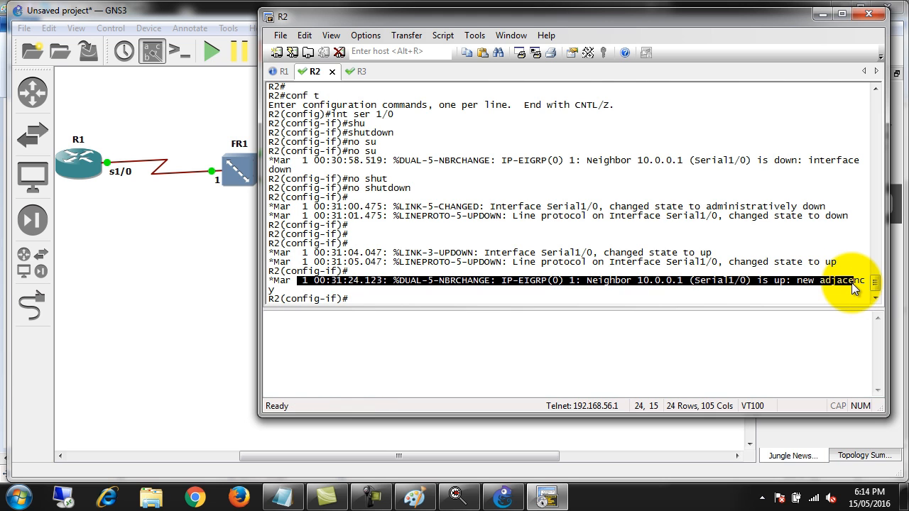
pyautogui.click(600, 265)
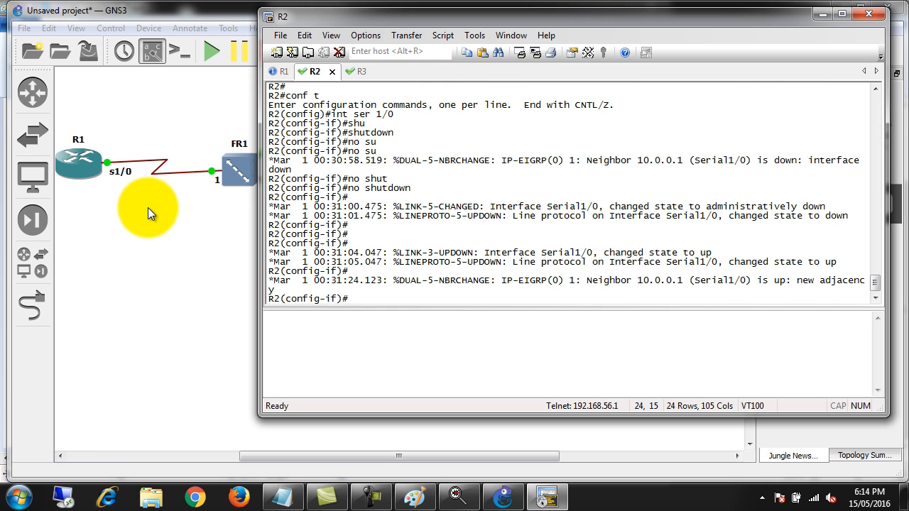
# Delete the Frame Relay switch FR1 from the GNS3 topology
pyautogui.click(246, 188)
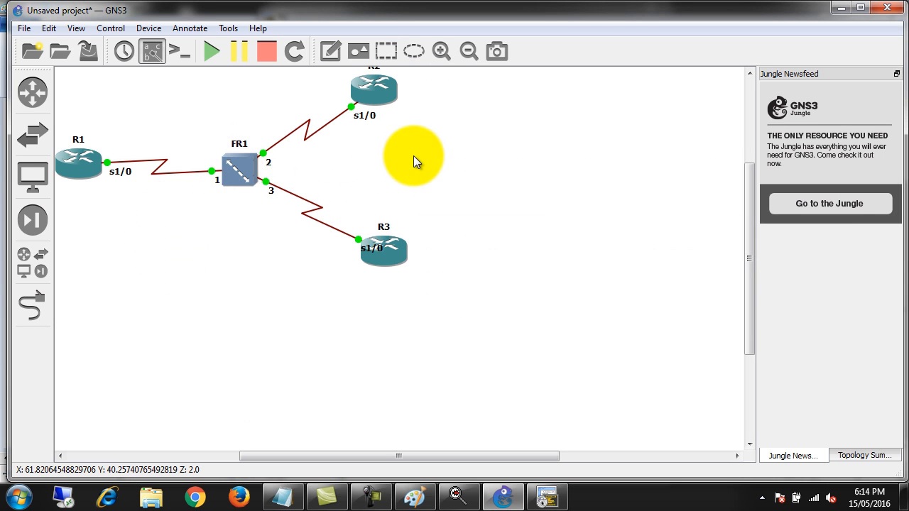
pyautogui.rightClick(241, 165)
pyautogui.click(279, 271)
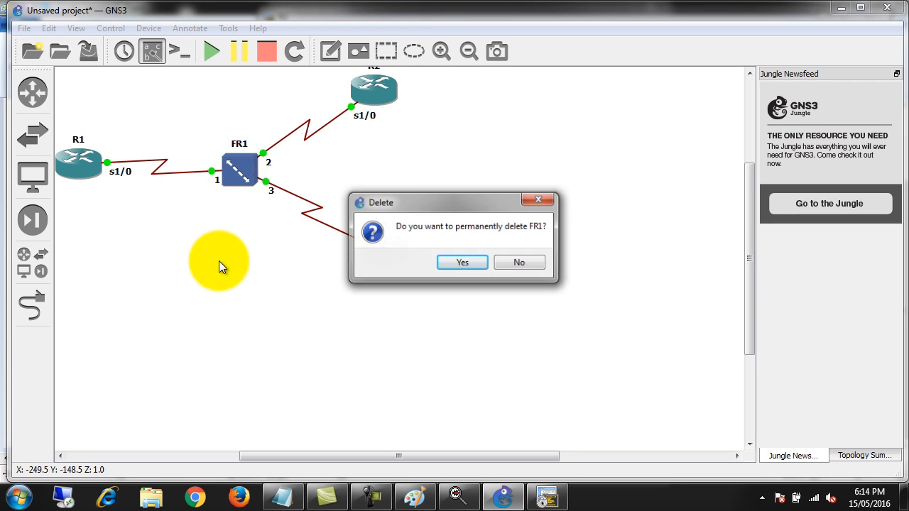
pyautogui.click(462, 262)
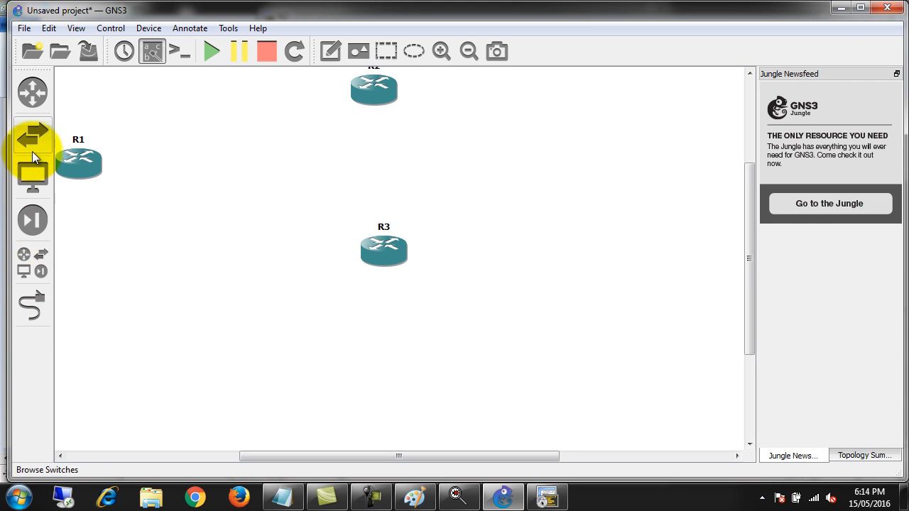
# Place a new Frame Relay switch between R1 and the routers R2 and R3
pyautogui.click(34, 256)
pyautogui.moveTo(117, 264); pyautogui.dragTo(231, 174)
pyautogui.click(156, 74)
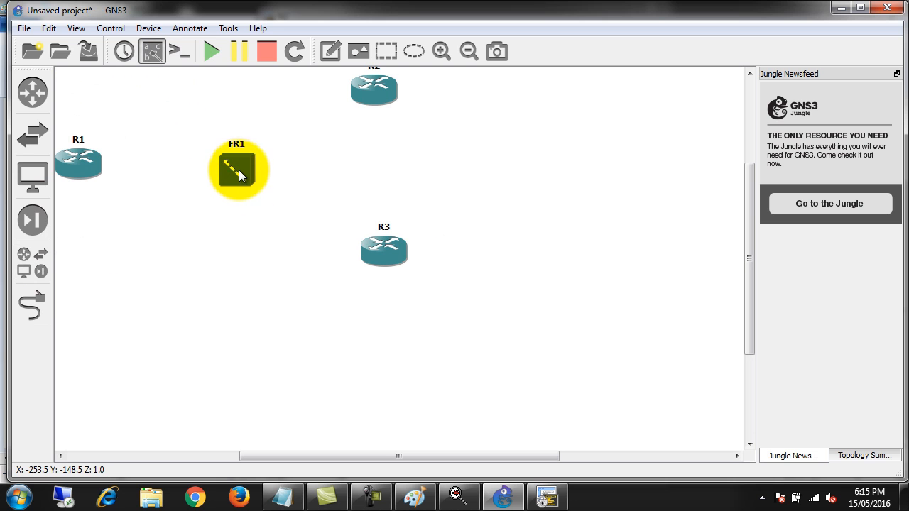
# Open FR1's configuration and add a mapping from port 1 DLCI 102 to port 2 DLCI 201
pyautogui.rightClick(239, 174)
pyautogui.click(274, 174)
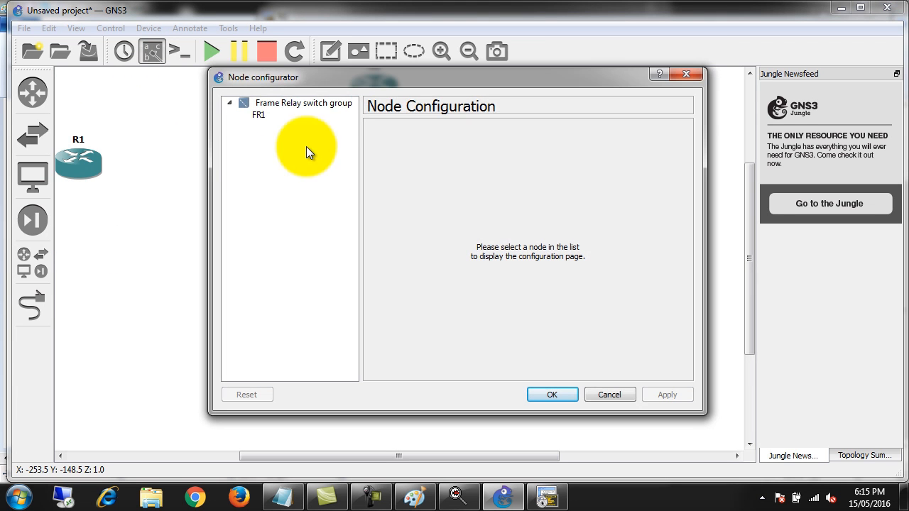
pyautogui.moveTo(280, 80); pyautogui.dragTo(471, 73)
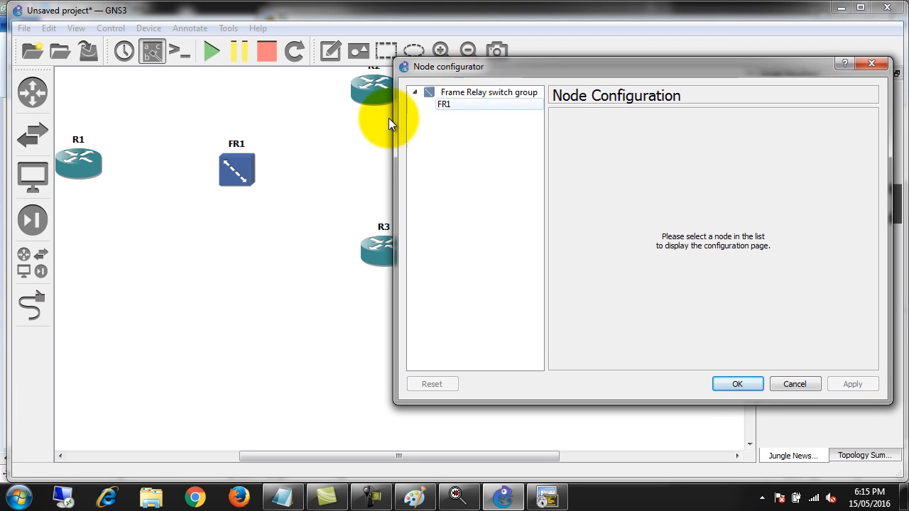
pyautogui.click(442, 106)
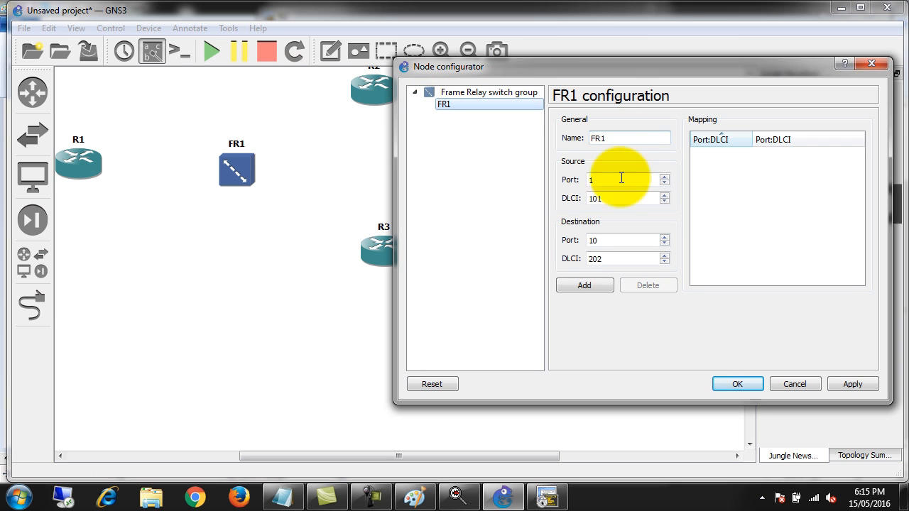
pyautogui.moveTo(609, 198); pyautogui.dragTo(576, 201)
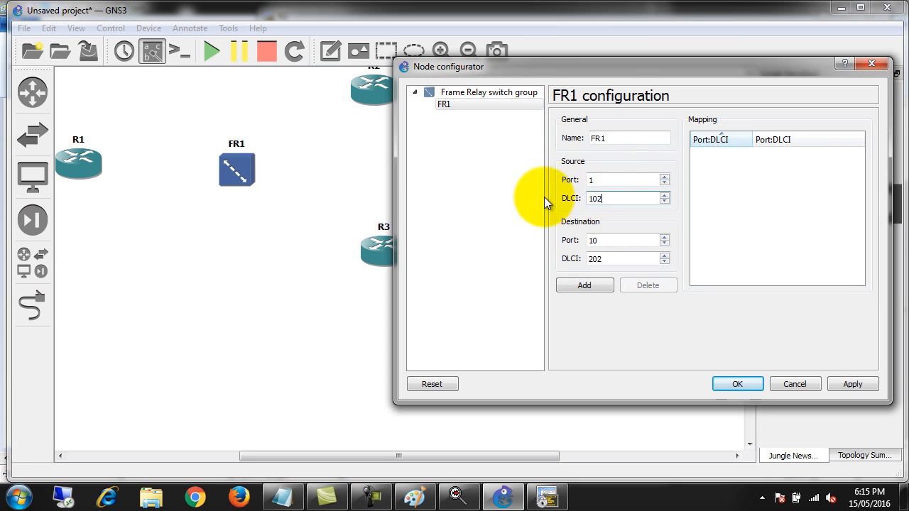
pyautogui.click(604, 240)
pyautogui.moveTo(604, 242); pyautogui.dragTo(578, 260)
pyautogui.write('2')
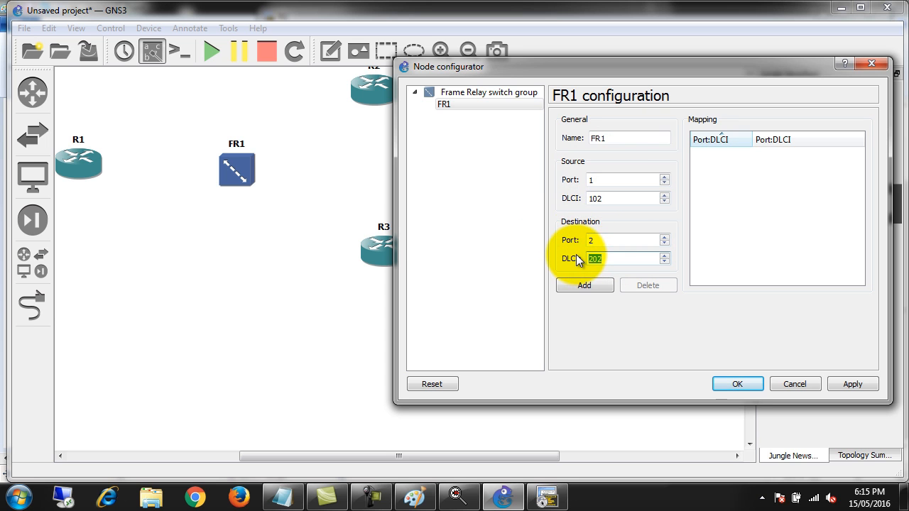
pyautogui.click(585, 285)
# Add an FR1 mapping from port 1 DLCI 103 to port 3 DLCI 301
pyautogui.click(603, 181)
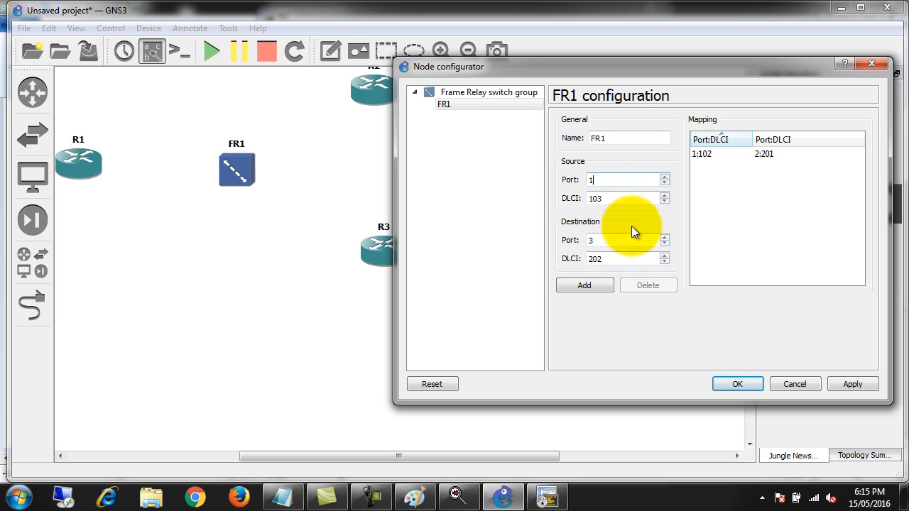
pyautogui.moveTo(604, 259); pyautogui.dragTo(567, 263)
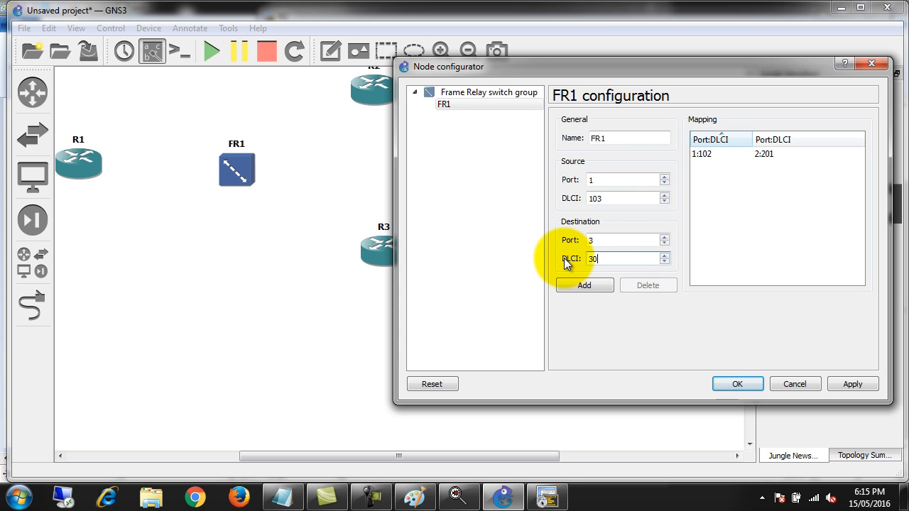
pyautogui.click(585, 285)
# Add an FR1 mapping from port 2 DLCI 203 to port 3 DLCI 302 and accept the switch configuration
pyautogui.doubleClick(605, 181)
pyautogui.write('2')
pyautogui.doubleClick(605, 199)
pyautogui.write('203')
pyautogui.doubleClick(604, 240)
pyautogui.write('3')
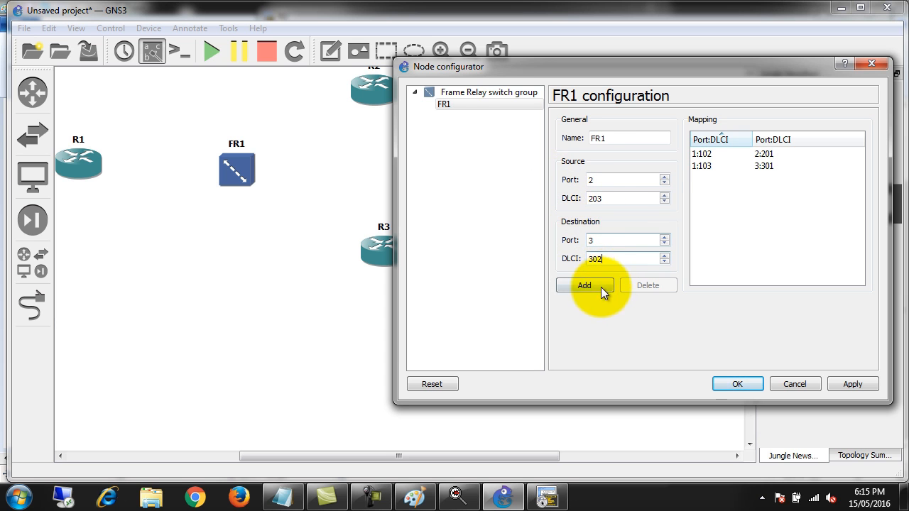
pyautogui.click(592, 285)
pyautogui.click(725, 381)
# Link R1's Serial1/0 to port 1 of FR1
pyautogui.click(30, 304)
pyautogui.click(81, 165)
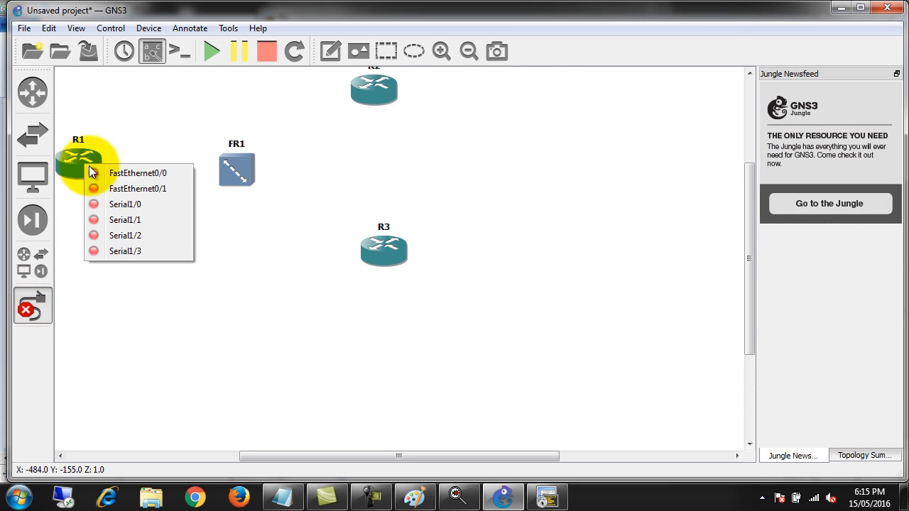
pyautogui.click(126, 205)
pyautogui.click(229, 168)
pyautogui.click(252, 180)
# Link port 2 of FR1 to Serial1/0 on R2
pyautogui.click(236, 169)
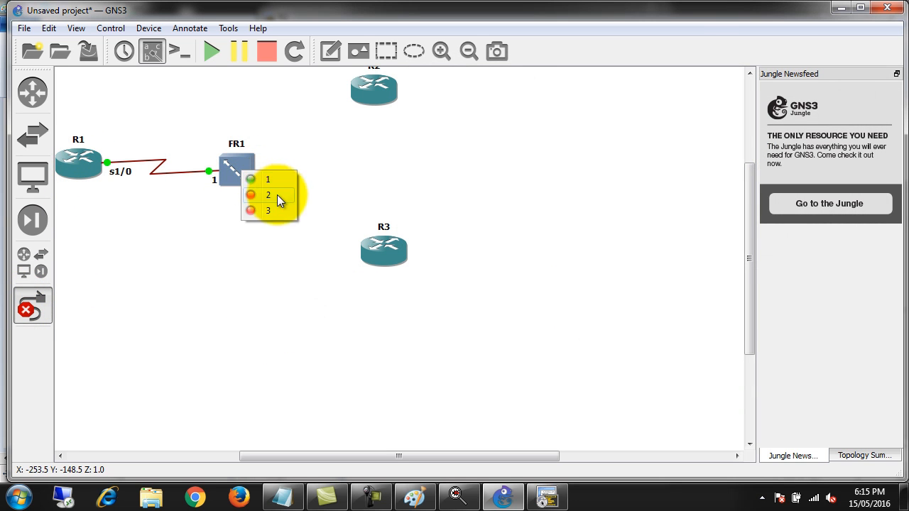
pyautogui.click(257, 193)
pyautogui.click(375, 97)
pyautogui.click(413, 137)
# Link port 3 of FR1 to Serial1/0 on R3
pyautogui.click(245, 178)
pyautogui.click(275, 216)
pyautogui.click(384, 253)
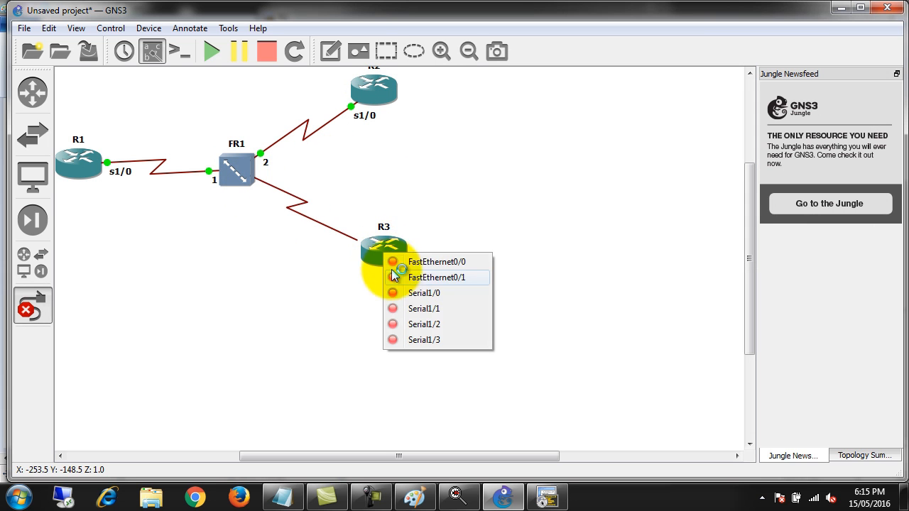
pyautogui.click(429, 295)
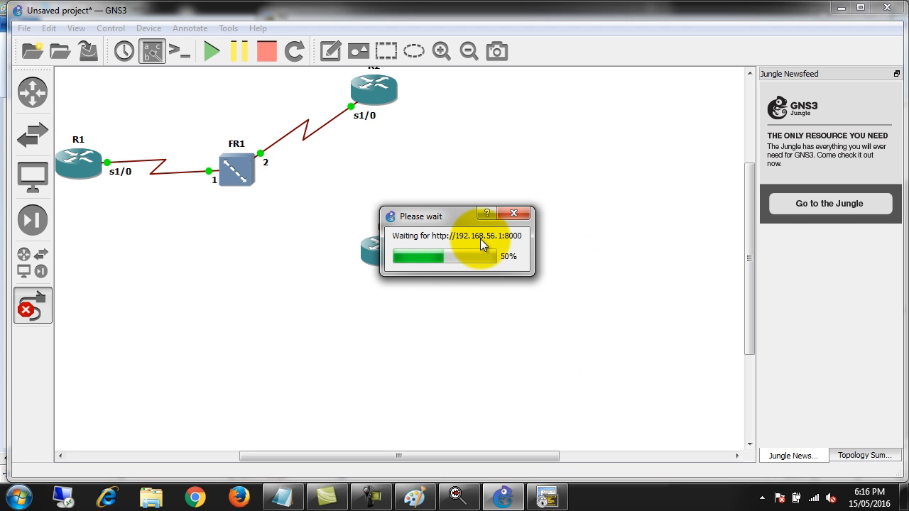
pyautogui.moveTo(460, 224); pyautogui.dragTo(568, 123)
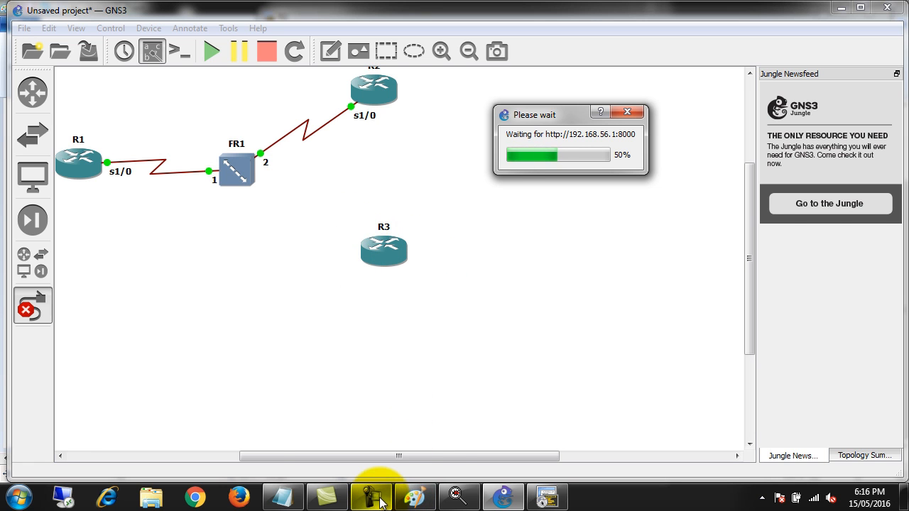
pyautogui.moveTo(382, 502)
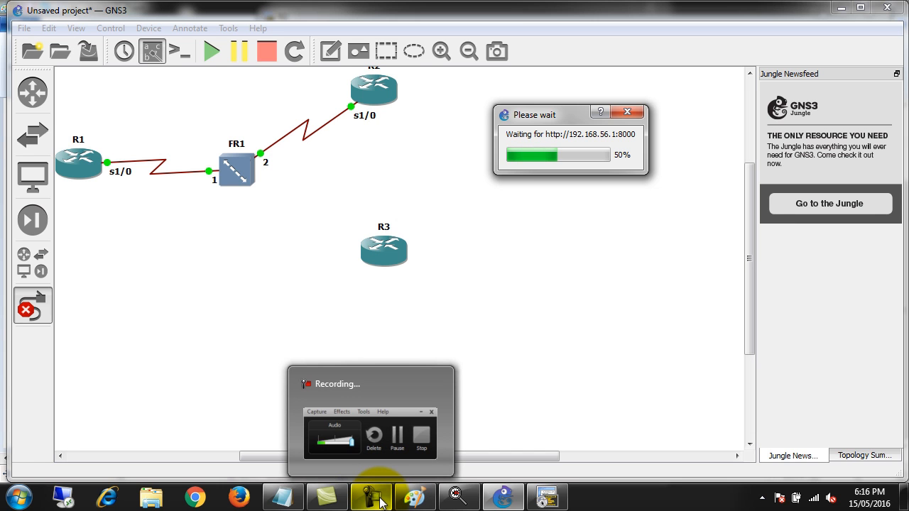
pyautogui.click(382, 502)
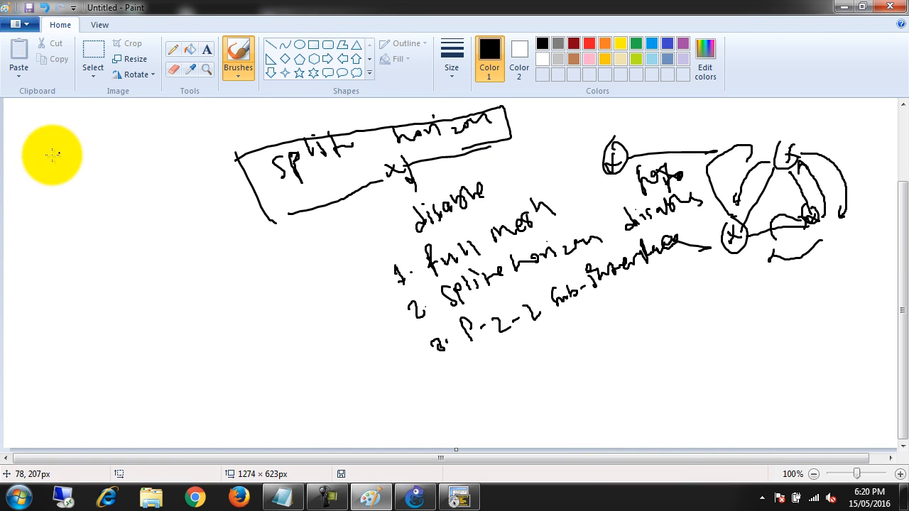
# In the Paint notes, tick the full mesh and split horizon items and underline the third item about point-to-point subinterfaces
pyautogui.moveTo(554, 197); pyautogui.dragTo(578, 190)
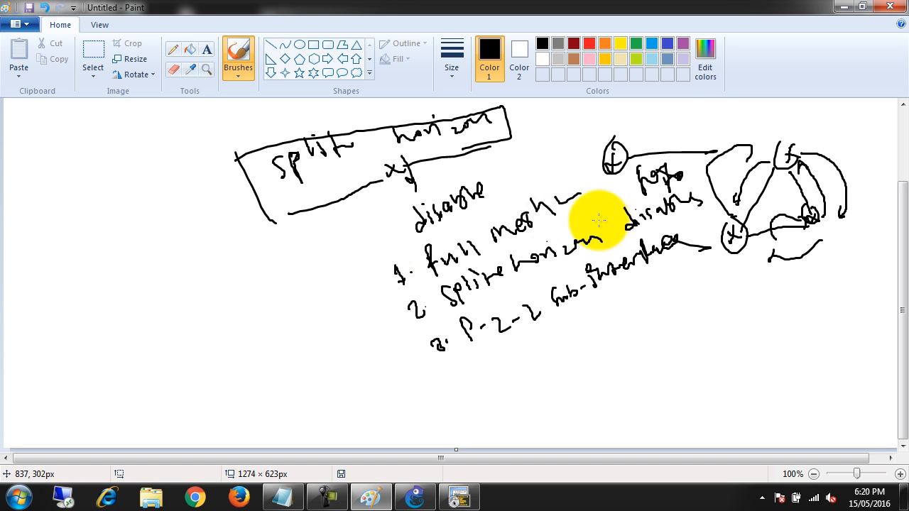
pyautogui.moveTo(594, 214); pyautogui.dragTo(614, 220)
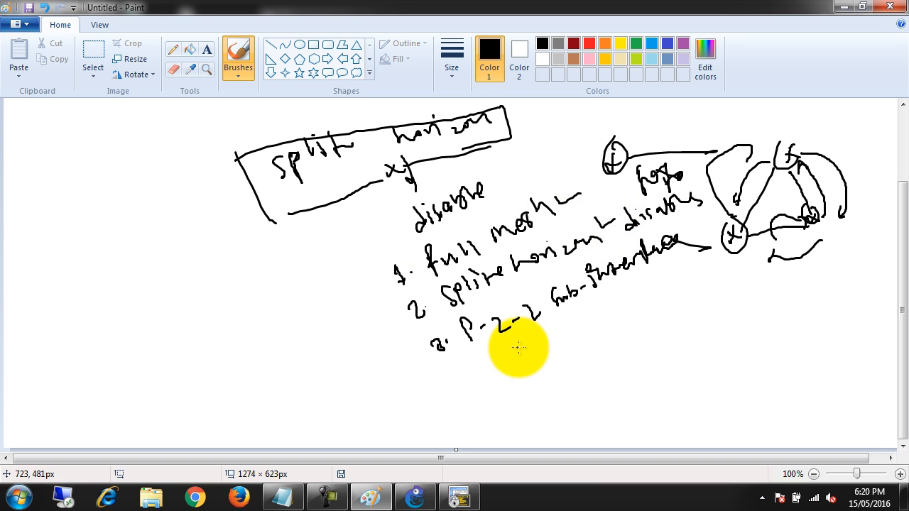
pyautogui.moveTo(481, 355); pyautogui.dragTo(554, 341)
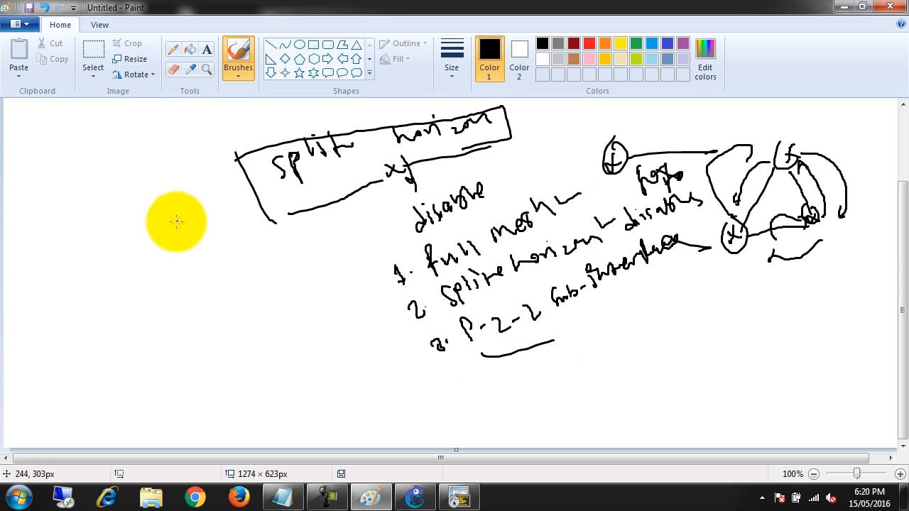
# Clear everything from the Paint canvas
pyautogui.click(416, 498)
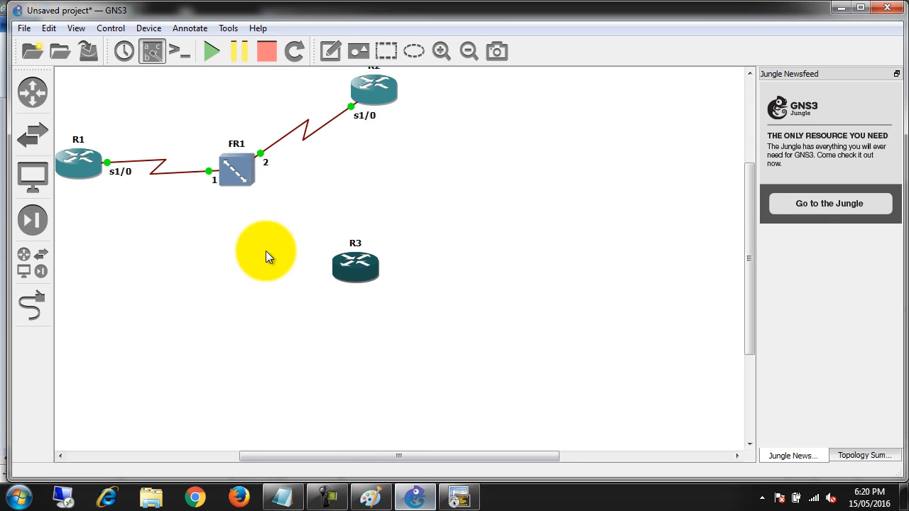
pyautogui.click(370, 497)
pyautogui.hotkey('ctrl', 'a')
pyautogui.press('Delete')
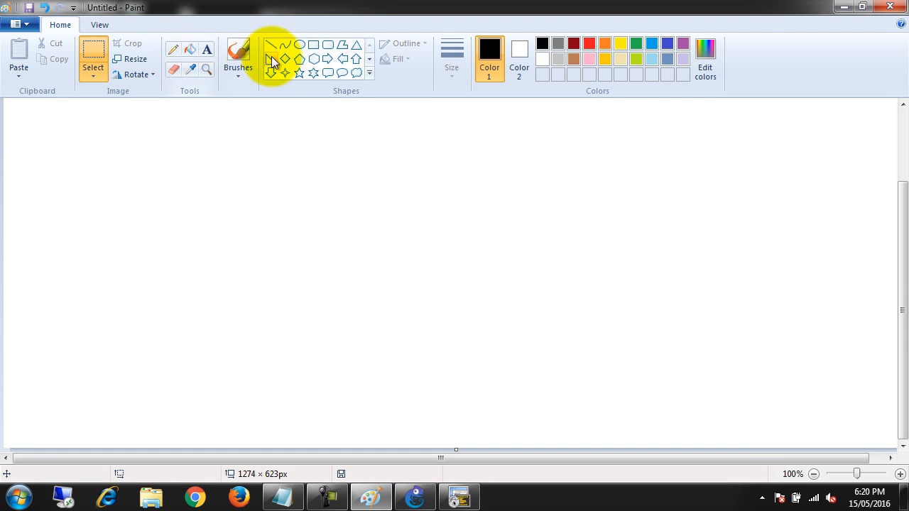
# Sketch three router circles with the brush, labelled R1 at one end and R2 above R3 at the other
pyautogui.moveTo(213, 224); pyautogui.dragTo(218, 237)
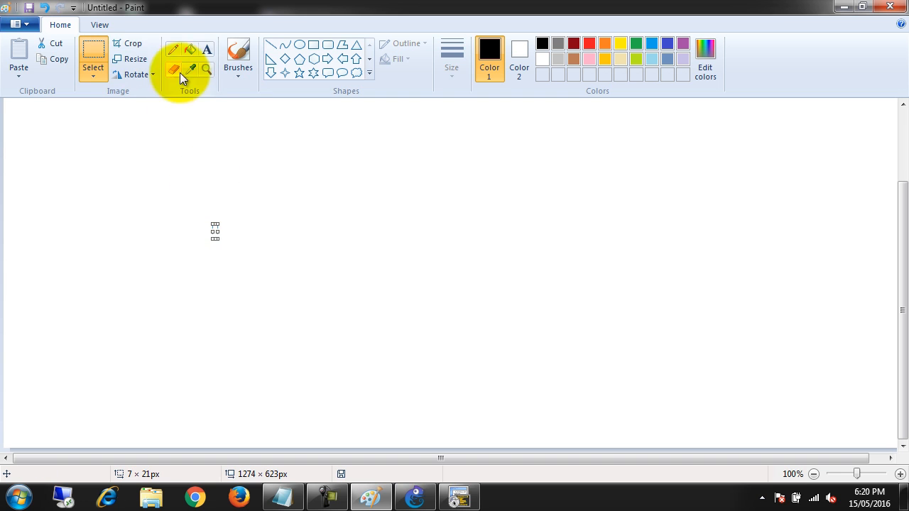
pyautogui.click(238, 53)
pyautogui.moveTo(196, 236)
pyautogui.mouseDown()
pyautogui.moveTo(201, 272)
pyautogui.moveTo(207, 250)
pyautogui.moveTo(218, 257)
pyautogui.mouseUp()
pyautogui.moveTo(197, 229)
pyautogui.mouseDown()
pyautogui.moveTo(209, 305)
pyautogui.moveTo(181, 229)
pyautogui.mouseUp()
pyautogui.moveTo(599, 142)
pyautogui.mouseDown()
pyautogui.moveTo(594, 160)
pyautogui.moveTo(617, 142)
pyautogui.moveTo(594, 131)
pyautogui.mouseUp()
pyautogui.moveTo(589, 307)
pyautogui.mouseDown()
pyautogui.moveTo(593, 329)
pyautogui.moveTo(603, 317)
pyautogui.mouseUp()
pyautogui.moveTo(570, 292); pyautogui.dragTo(572, 291)
# Draw an F/R switch box between the routers and connect it to R1, R2 and R3 with link lines
pyautogui.moveTo(382, 238)
pyautogui.mouseDown()
pyautogui.moveTo(450, 265)
pyautogui.moveTo(380, 270)
pyautogui.moveTo(406, 252)
pyautogui.moveTo(430, 252)
pyautogui.mouseUp()
pyautogui.moveTo(219, 257)
pyautogui.mouseDown()
pyautogui.moveTo(313, 268)
pyautogui.moveTo(424, 245)
pyautogui.moveTo(553, 189)
pyautogui.moveTo(595, 155)
pyautogui.mouseUp()
pyautogui.moveTo(462, 253); pyautogui.dragTo(590, 300)
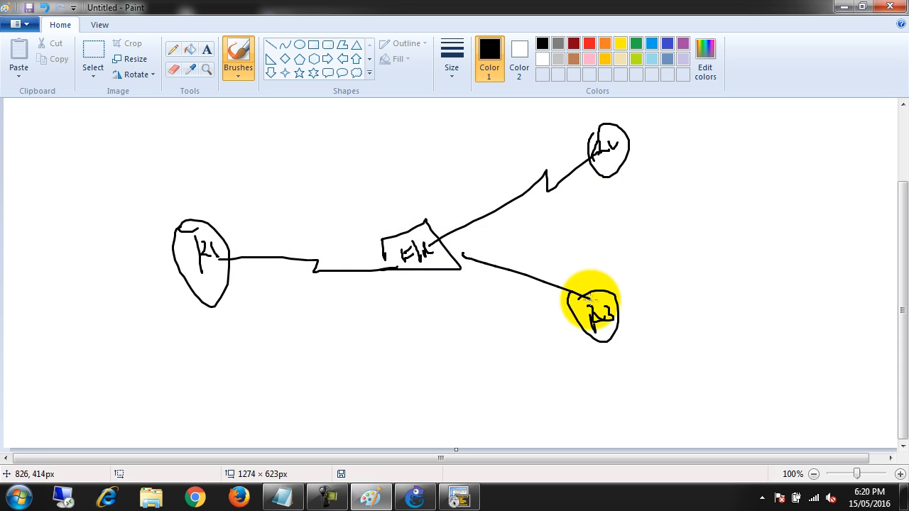
pyautogui.moveTo(256, 276); pyautogui.dragTo(285, 279)
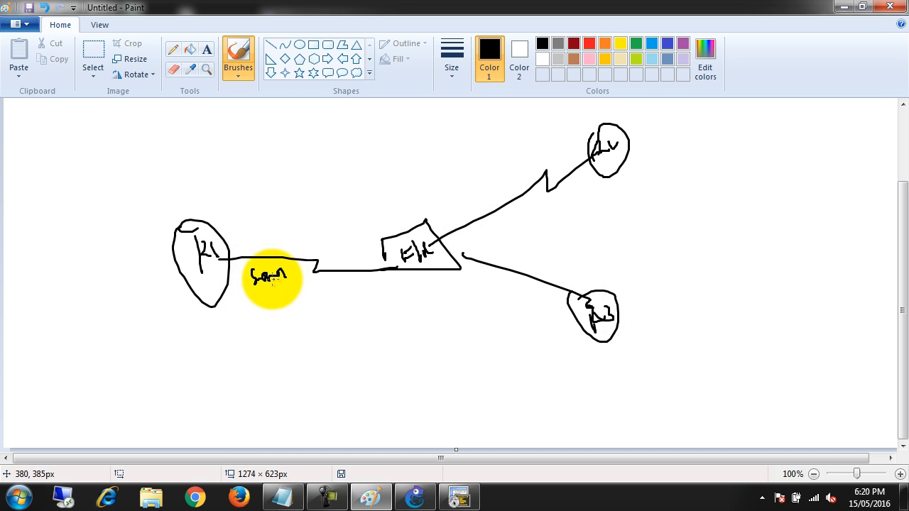
pyautogui.hotkey('ctrl', 'a')
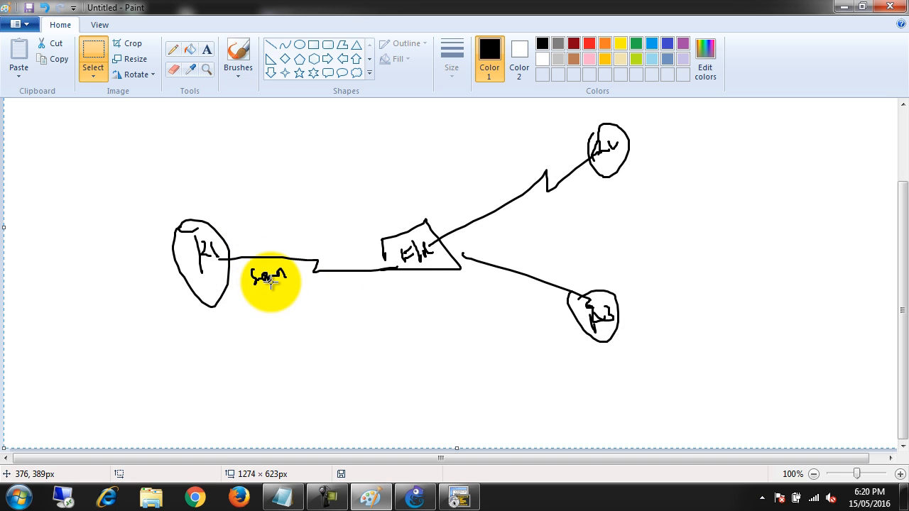
pyautogui.press('Escape')
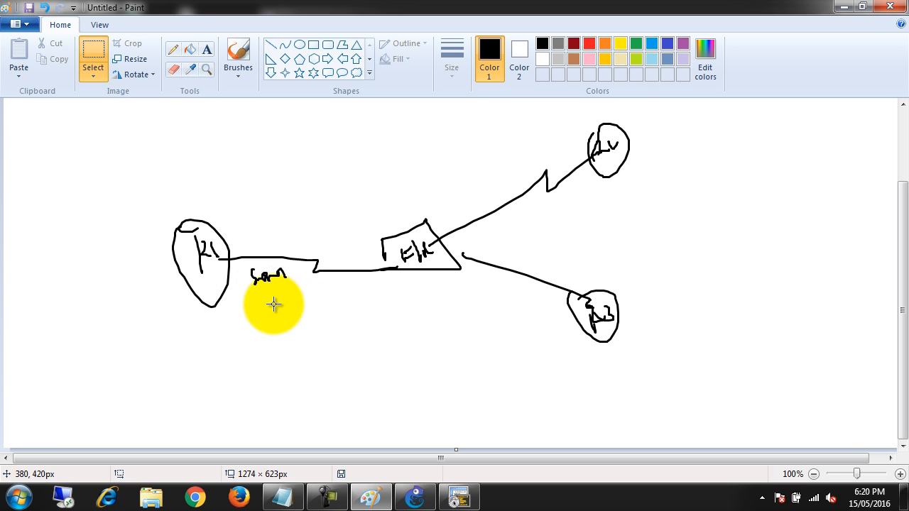
pyautogui.scroll(3, 218, 153)
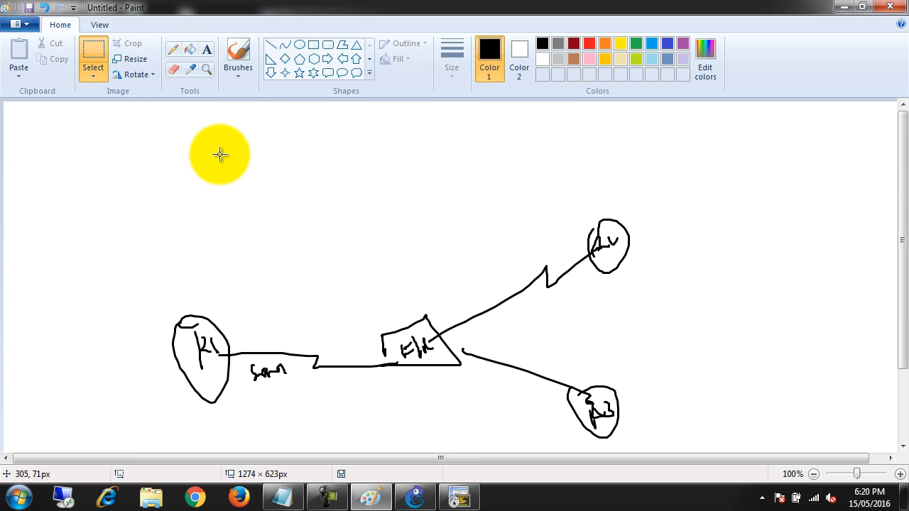
# Label R1's link S1/0 and write the subinterfaces S1/0.1 above it and S1/0.2 below it
pyautogui.click(235, 52)
pyautogui.scroll(-3, 235, 317)
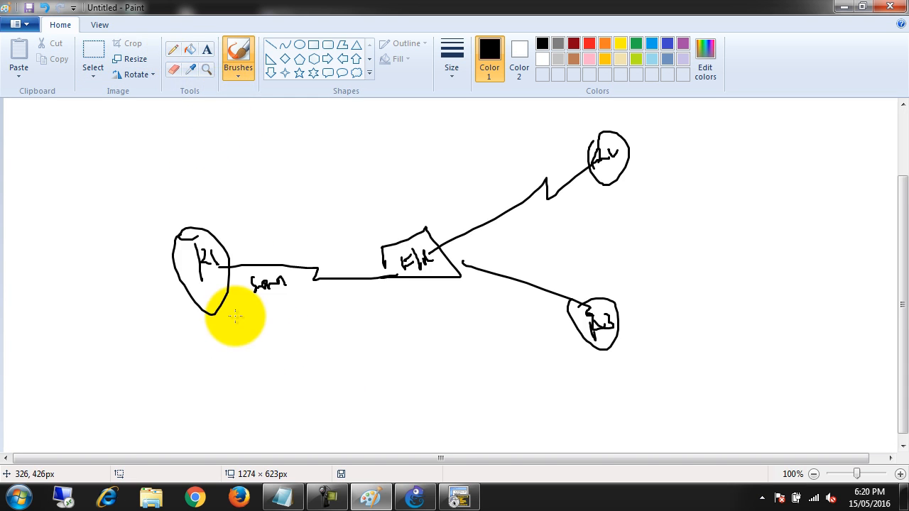
pyautogui.moveTo(245, 274)
pyautogui.mouseDown()
pyautogui.moveTo(240, 290)
pyautogui.moveTo(262, 278)
pyautogui.moveTo(270, 293)
pyautogui.mouseUp()
pyautogui.moveTo(274, 280); pyautogui.dragTo(274, 284)
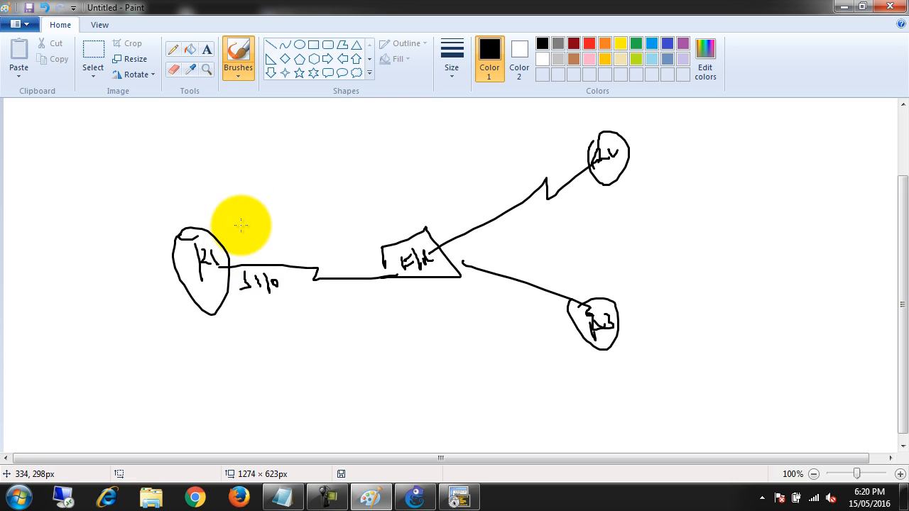
pyautogui.moveTo(237, 222)
pyautogui.mouseDown()
pyautogui.moveTo(235, 231)
pyautogui.moveTo(269, 214)
pyautogui.moveTo(273, 229)
pyautogui.mouseUp()
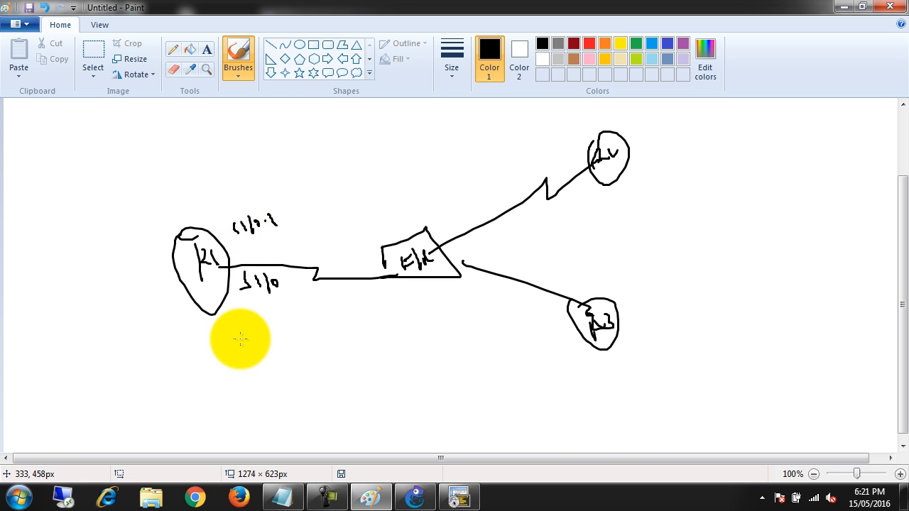
pyautogui.moveTo(239, 324); pyautogui.dragTo(232, 337)
pyautogui.moveTo(244, 323)
pyautogui.mouseDown()
pyautogui.moveTo(246, 332)
pyautogui.moveTo(253, 314)
pyautogui.moveTo(292, 330)
pyautogui.mouseUp()
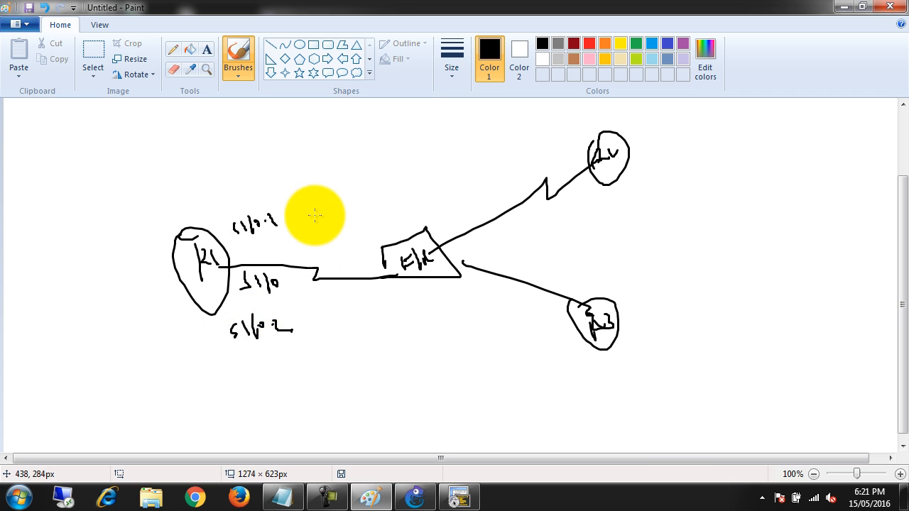
# Draw arrows from S1/0.1 to R2 and from S1/0.2 to R3, labelled 10.0.0.0/8 and 20.0.0.0/8
pyautogui.moveTo(287, 217)
pyautogui.mouseDown()
pyautogui.moveTo(499, 174)
pyautogui.moveTo(555, 142)
pyautogui.moveTo(566, 155)
pyautogui.mouseUp()
pyautogui.moveTo(305, 324); pyautogui.dragTo(544, 330)
pyautogui.moveTo(324, 173)
pyautogui.mouseDown()
pyautogui.moveTo(326, 184)
pyautogui.moveTo(407, 156)
pyautogui.moveTo(436, 164)
pyautogui.mouseUp()
pyautogui.moveTo(359, 340)
pyautogui.mouseDown()
pyautogui.moveTo(375, 350)
pyautogui.moveTo(444, 345)
pyautogui.moveTo(464, 356)
pyautogui.moveTo(463, 346)
pyautogui.mouseUp()
pyautogui.click(392, 345)
pyautogui.click(424, 348)
pyautogui.click(450, 348)
pyautogui.moveTo(463, 338); pyautogui.dragTo(481, 391)
pyautogui.moveTo(486, 356); pyautogui.dragTo(483, 368)
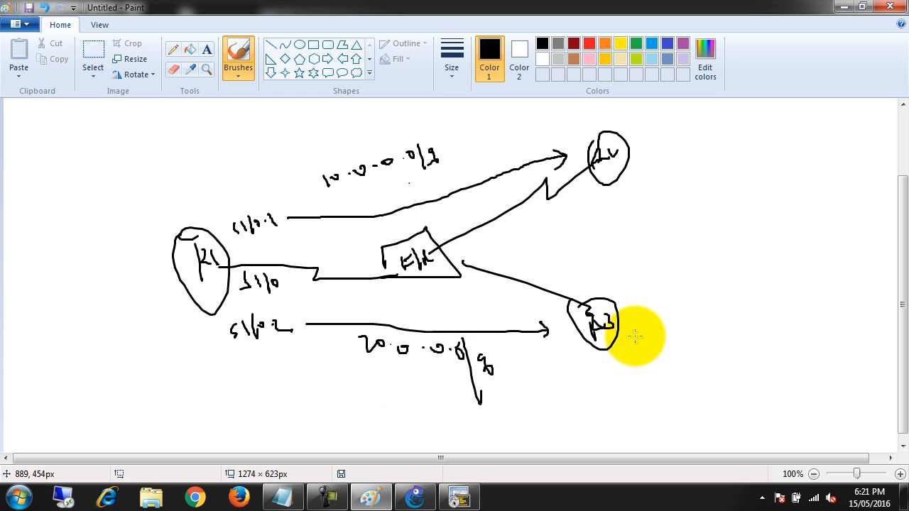
# Write and underline an X/32 network beside R3, and trace its advertisement to R1 via S1/0.2 and onward to R2
pyautogui.moveTo(678, 314)
pyautogui.mouseDown()
pyautogui.moveTo(693, 345)
pyautogui.moveTo(722, 326)
pyautogui.moveTo(746, 335)
pyautogui.mouseUp()
pyautogui.moveTo(661, 353); pyautogui.dragTo(720, 341)
pyautogui.moveTo(604, 329)
pyautogui.mouseDown()
pyautogui.moveTo(591, 347)
pyautogui.moveTo(313, 342)
pyautogui.moveTo(126, 300)
pyautogui.mouseUp()
pyautogui.moveTo(220, 358); pyautogui.dragTo(306, 335)
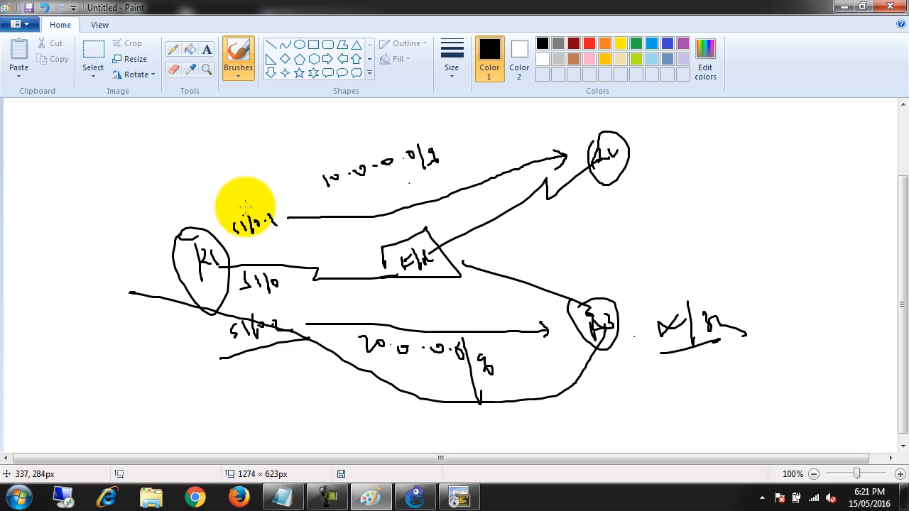
pyautogui.moveTo(279, 163)
pyautogui.mouseDown()
pyautogui.moveTo(510, 96)
pyautogui.moveTo(565, 133)
pyautogui.mouseUp()
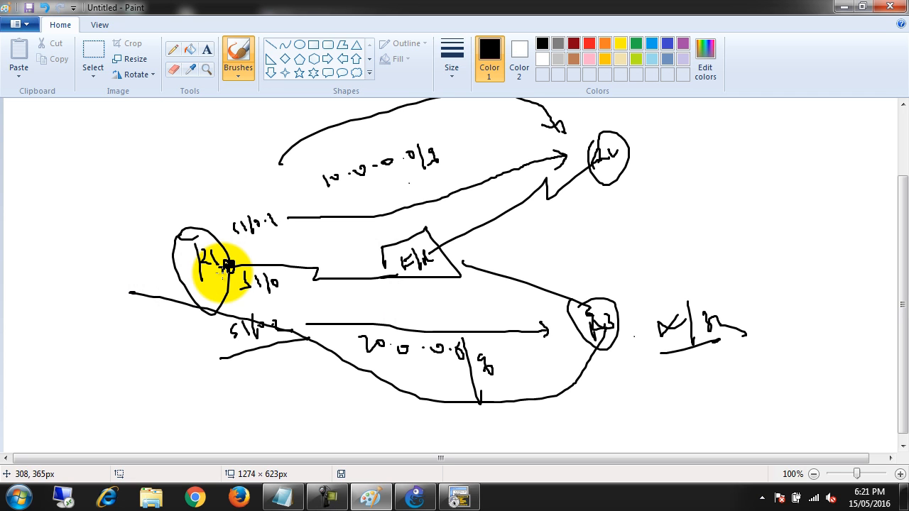
# Switch to the R1 console in the terminal window and leave interface configuration for global configuration mode
pyautogui.click(328, 496)
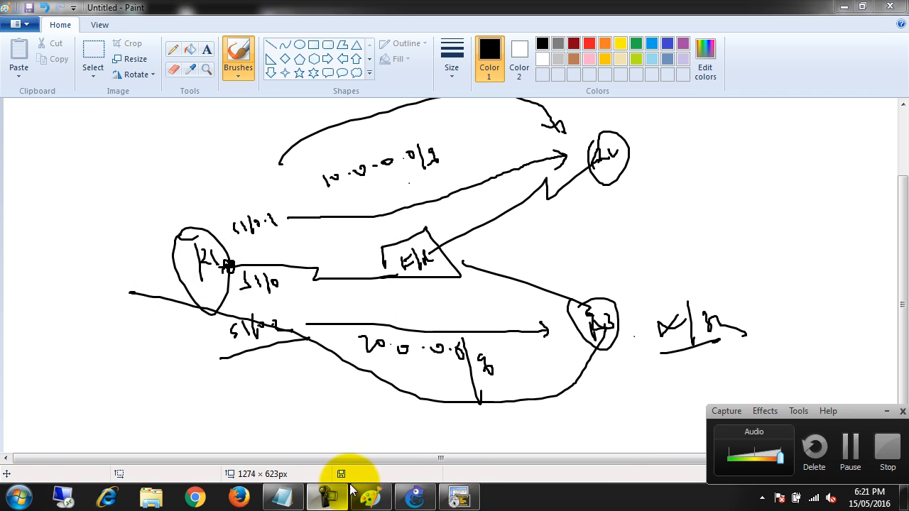
pyautogui.click(459, 495)
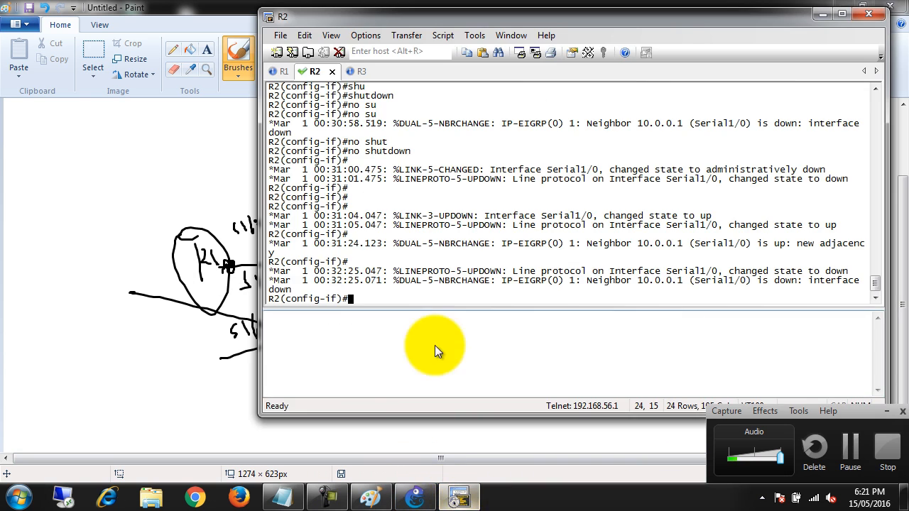
pyautogui.moveTo(310, 22); pyautogui.dragTo(409, 14)
pyautogui.click(429, 107)
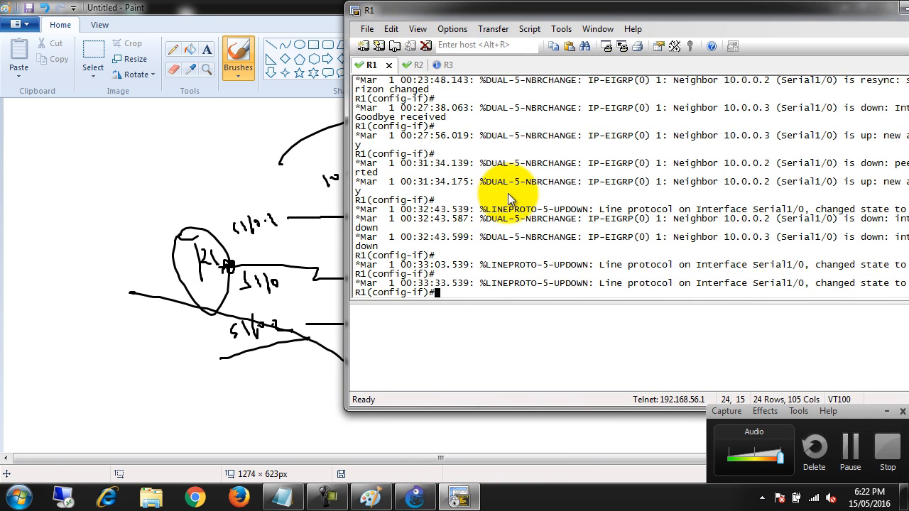
pyautogui.press('Return')
pyautogui.press('Return')
pyautogui.write('exit')
pyautogui.press('Return')
pyautogui.press('Return')
pyautogui.press('Return')
# Create subinterface serial 1/0.1 on R1 as a point-to-point link
pyautogui.write('ig)#i')
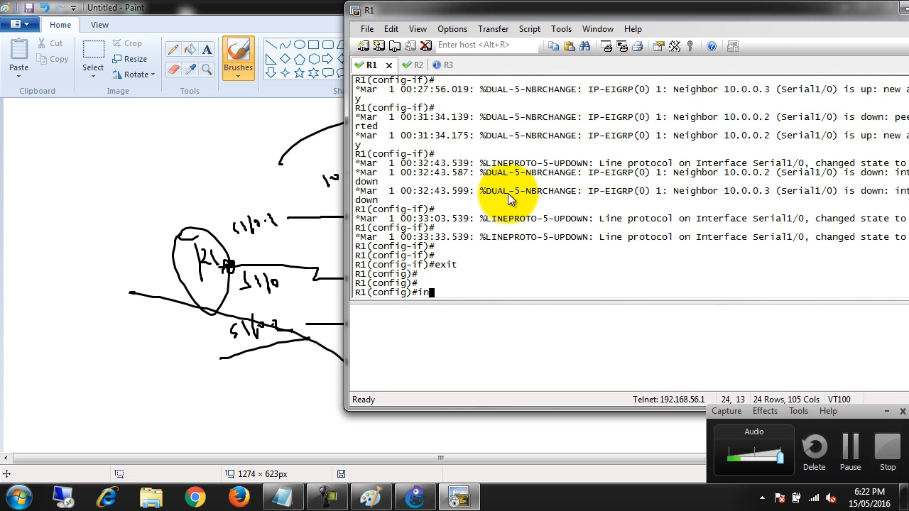
pyautogui.write('n')
pyautogui.press('Tab')
pyautogui.write('ser')
pyautogui.press('Tab')
pyautogui.write('1/0.1 ')
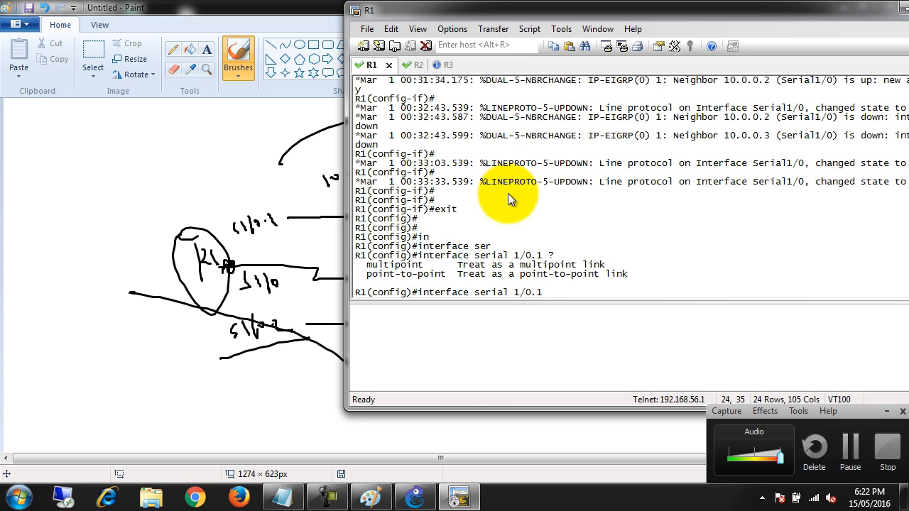
pyautogui.write('?p')
pyautogui.press('Tab')
pyautogui.press('Return')
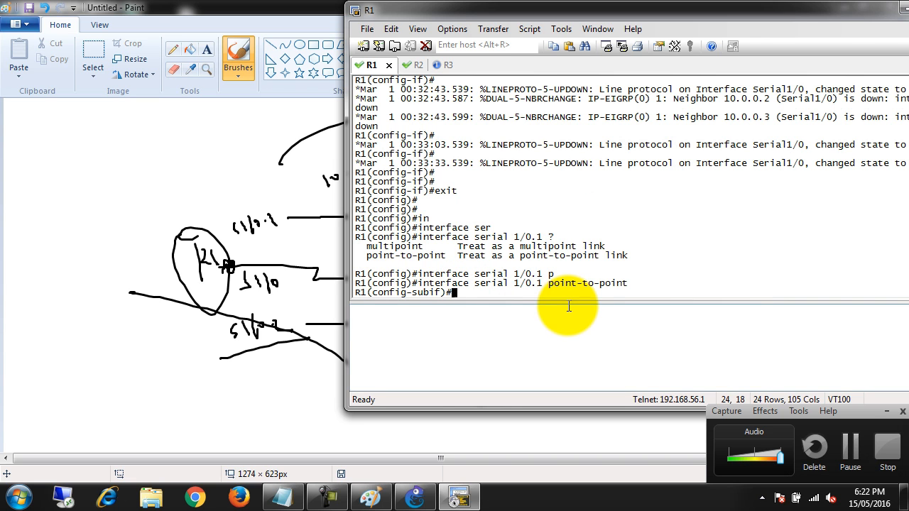
# List the frame-relay subcommands available on R1's serial 1/0.1 subinterface
pyautogui.write('am')
pyautogui.press('Tab')
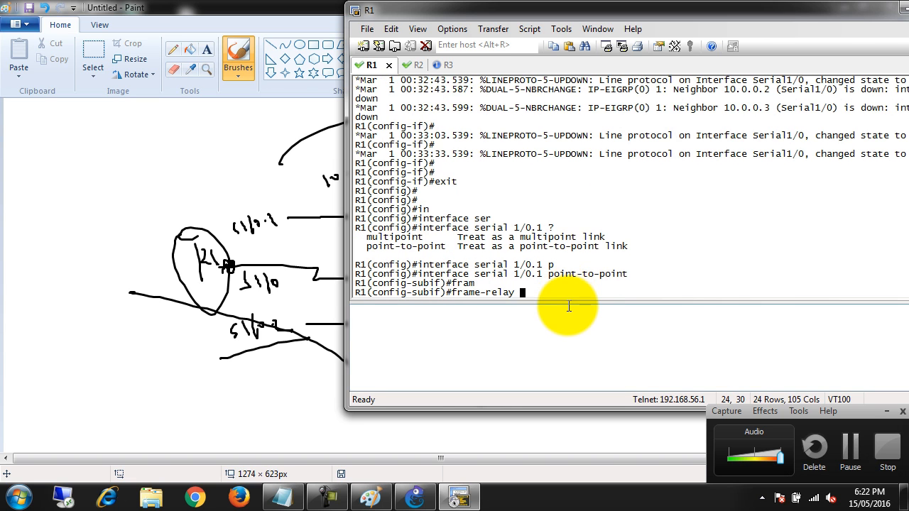
pyautogui.write('lo')
pyautogui.press('Tab')
pyautogui.write('c')
pyautogui.press('Tab')
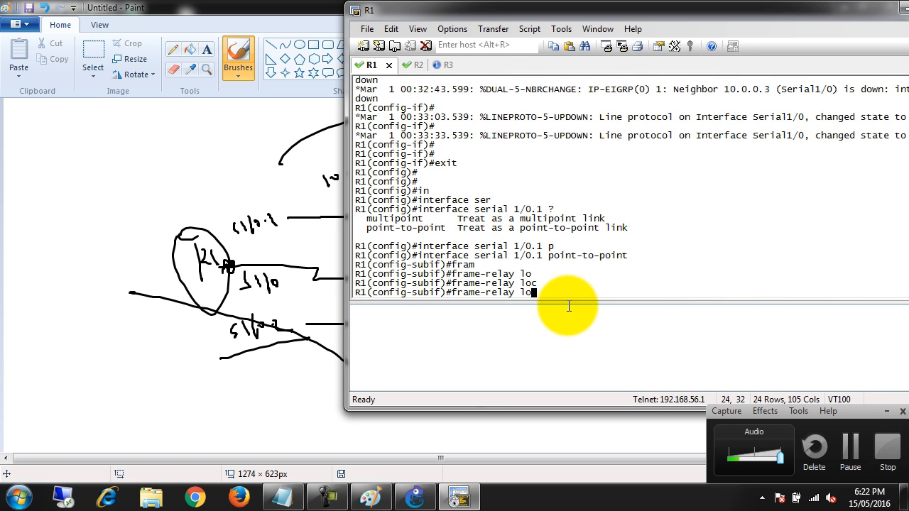
pyautogui.write('?')
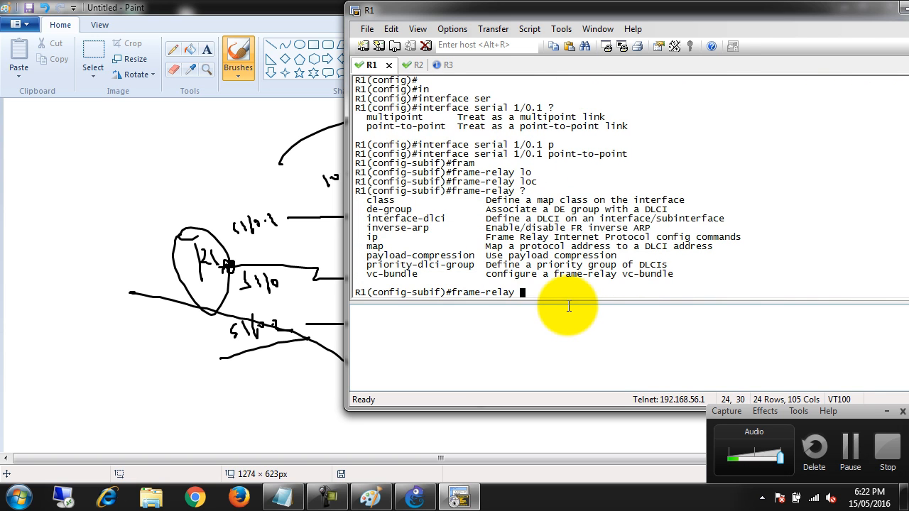
# Try to assign DLCI 102 to R1's serial 1/0.1 with the frame-relay interface-dlci command, checking its options
pyautogui.moveTo(363, 219); pyautogui.dragTo(448, 219)
pyautogui.rightClick(441, 225)
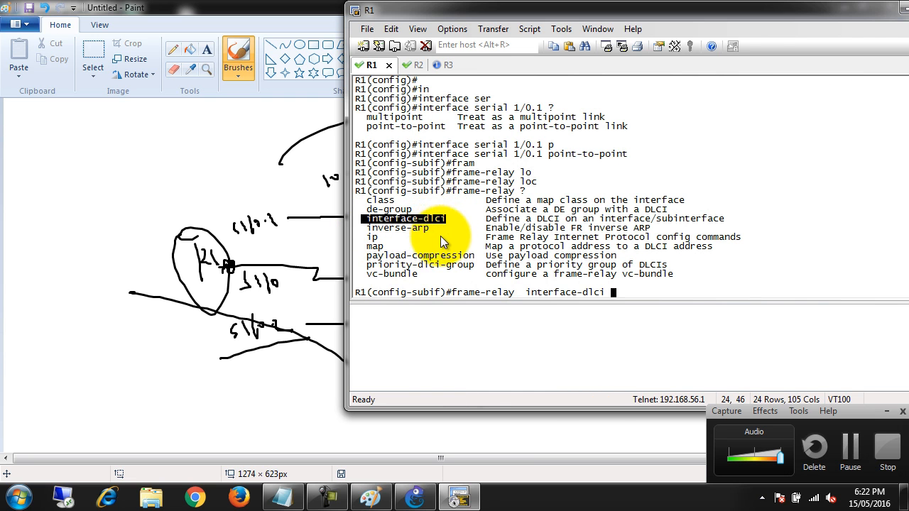
pyautogui.write('?')
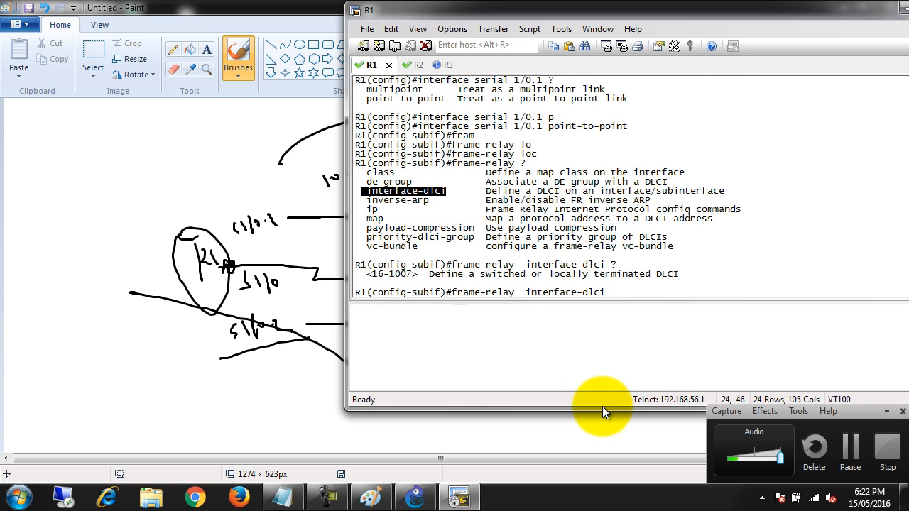
pyautogui.write('102 ?')
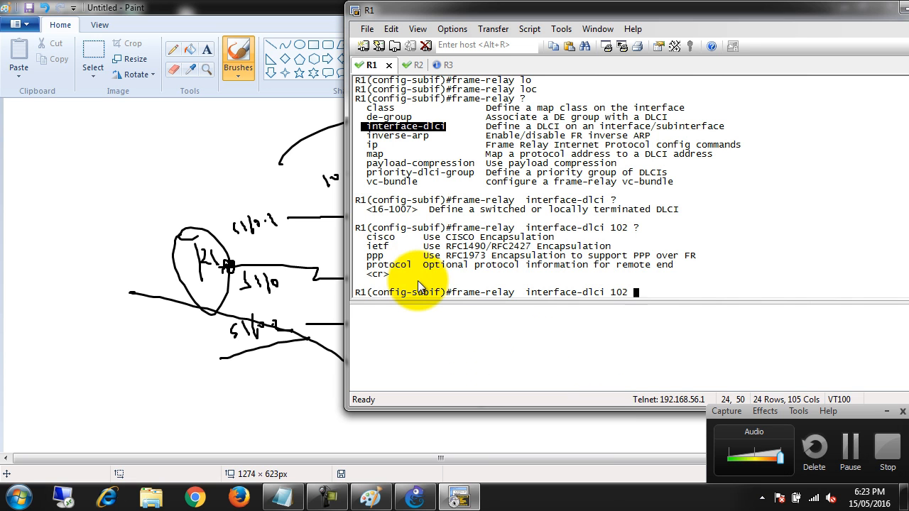
pyautogui.press('Return')
pyautogui.scroll(1, 419, 284)
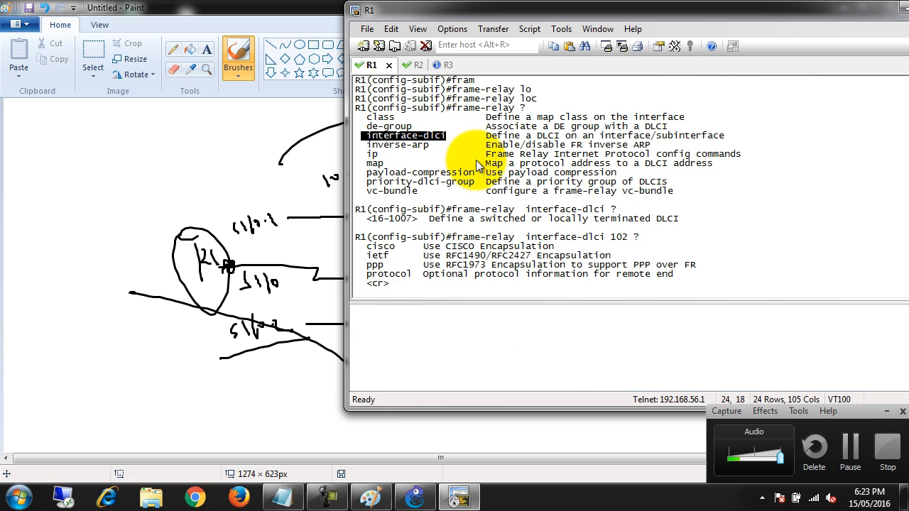
pyautogui.scroll(-1, 527, 290)
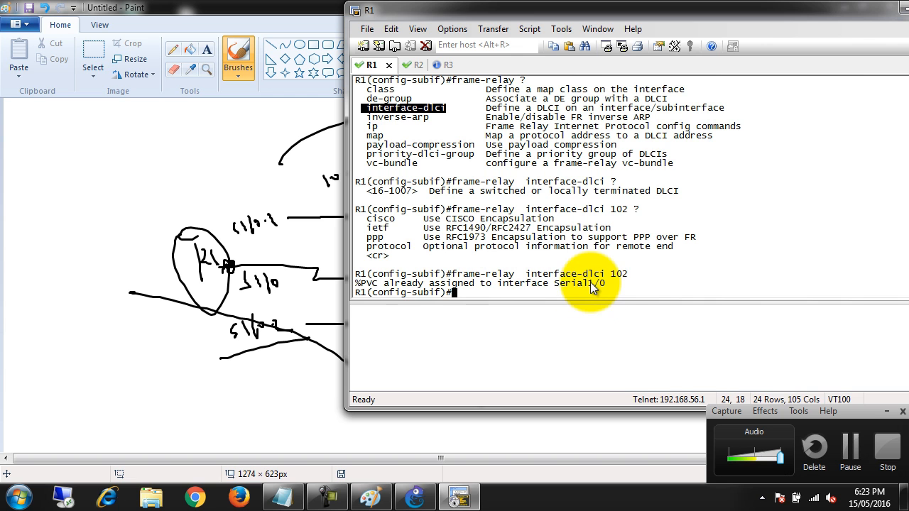
# Uncover the network sketch in Paint and underline the s1/0.1 label beside R1
pyautogui.moveTo(430, 10)
pyautogui.mouseDown()
pyautogui.moveTo(433, 32)
pyautogui.moveTo(589, 216)
pyautogui.moveTo(604, 272)
pyautogui.mouseUp()
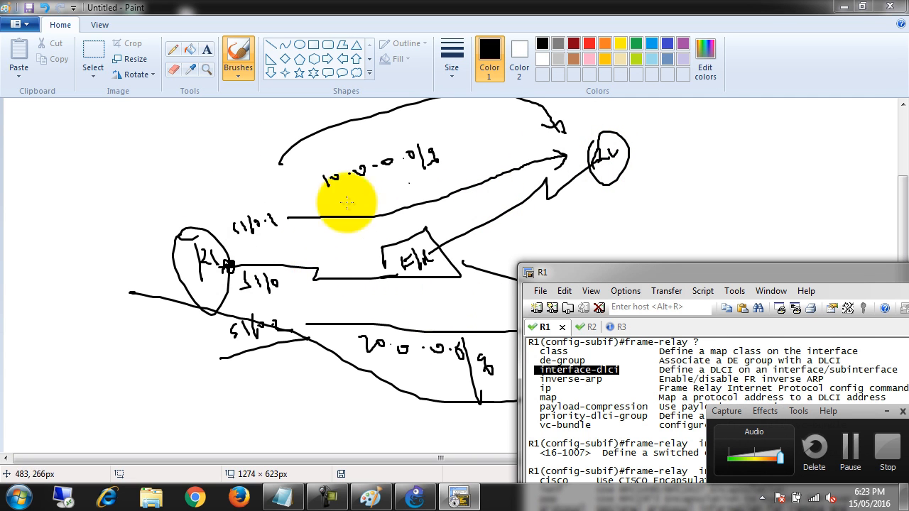
pyautogui.click(242, 244)
pyautogui.moveTo(242, 243); pyautogui.dragTo(278, 228)
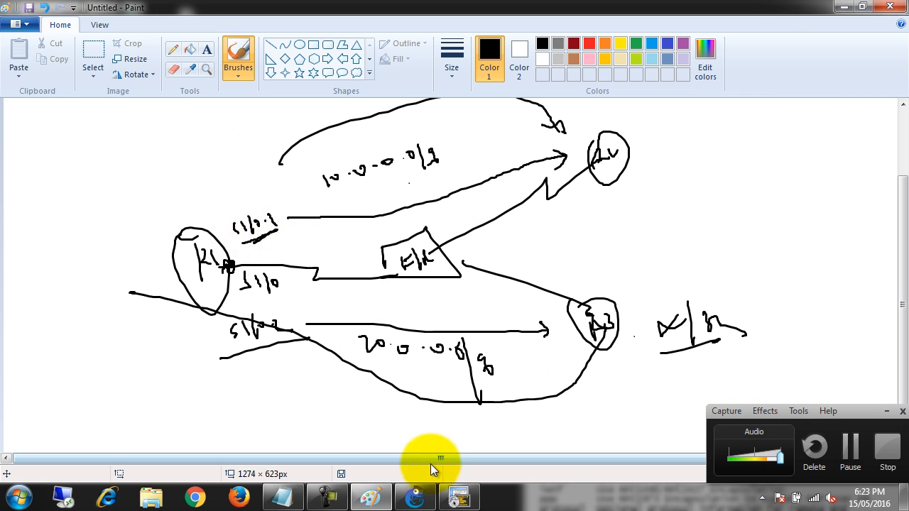
# Switch back to the R1 console and leave subinterface configuration for global configuration mode
pyautogui.click(454, 501)
pyautogui.moveTo(601, 276); pyautogui.dragTo(365, 51)
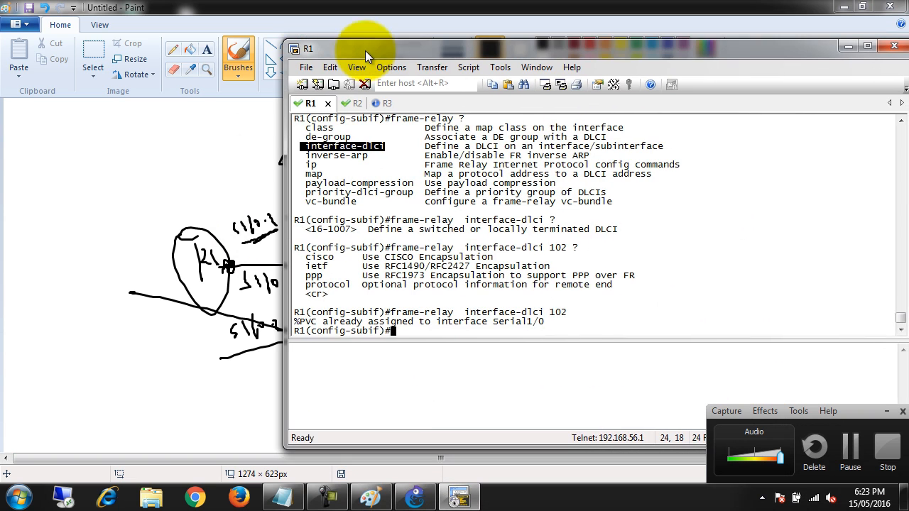
pyautogui.click(428, 225)
pyautogui.press('Return')
pyautogui.press('Return')
pyautogui.press('Return')
pyautogui.write('ex')
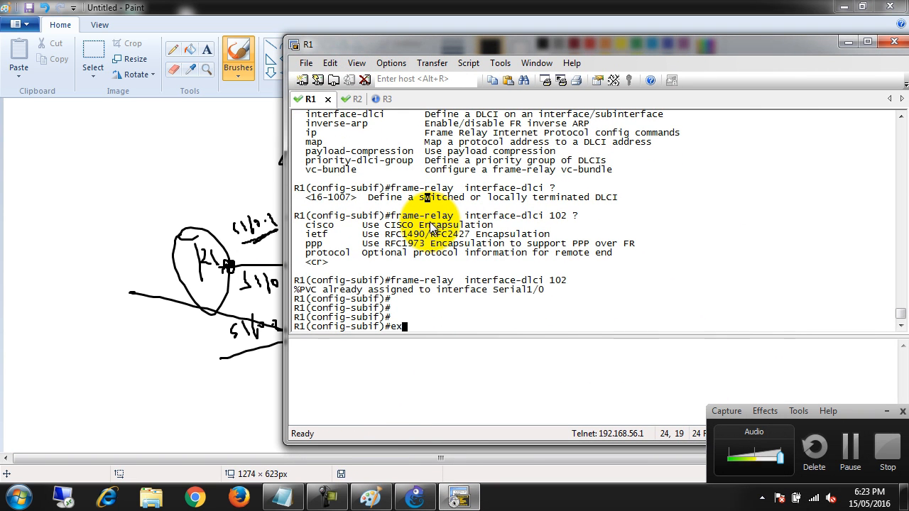
pyautogui.write('it')
pyautogui.press('Return')
pyautogui.press('Return')
pyautogui.press('Return')
pyautogui.press('Return')
pyautogui.press('Return')
pyautogui.press('Return')
pyautogui.press('Return')
pyautogui.press('Return')
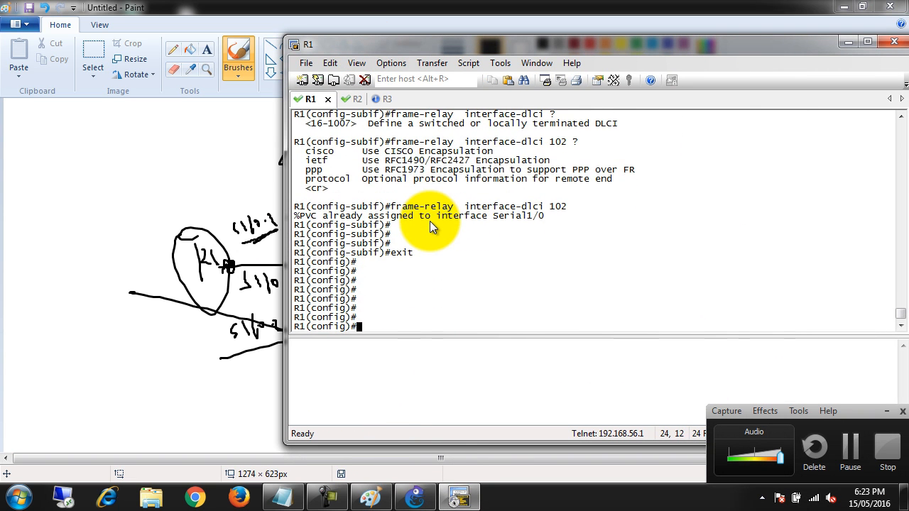
# Reset R1's serial 1/0 interface to its default configuration with the default interface command
pyautogui.write('int ser')
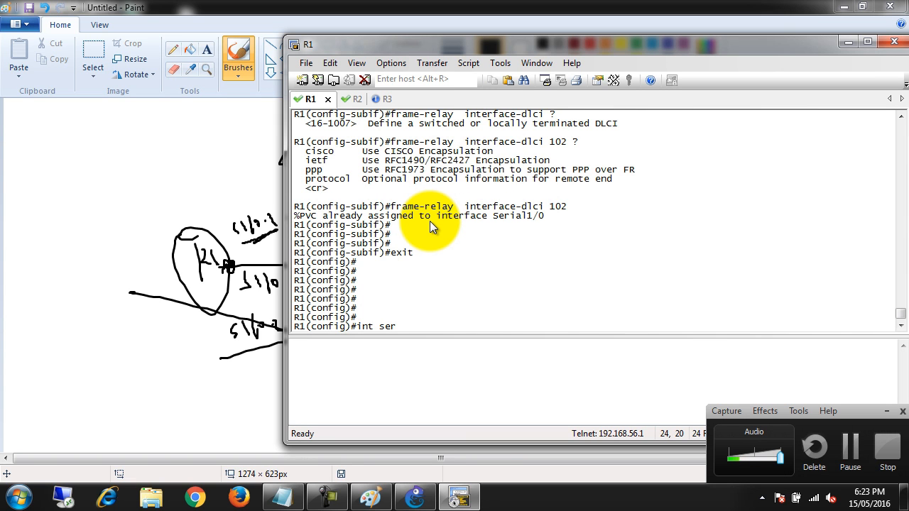
pyautogui.press('BackSpace')
pyautogui.press('BackSpace')
pyautogui.press('BackSpace')
pyautogui.press('BackSpace')
pyautogui.press('BackSpace')
pyautogui.press('BackSpace')
pyautogui.press('BackSpace')
pyautogui.write('defa')
pyautogui.press('Tab')
pyautogui.write('int')
pyautogui.press('Tab')
pyautogui.write('ser')
pyautogui.press('Tab')
pyautogui.write('1/0')
pyautogui.press('Return')
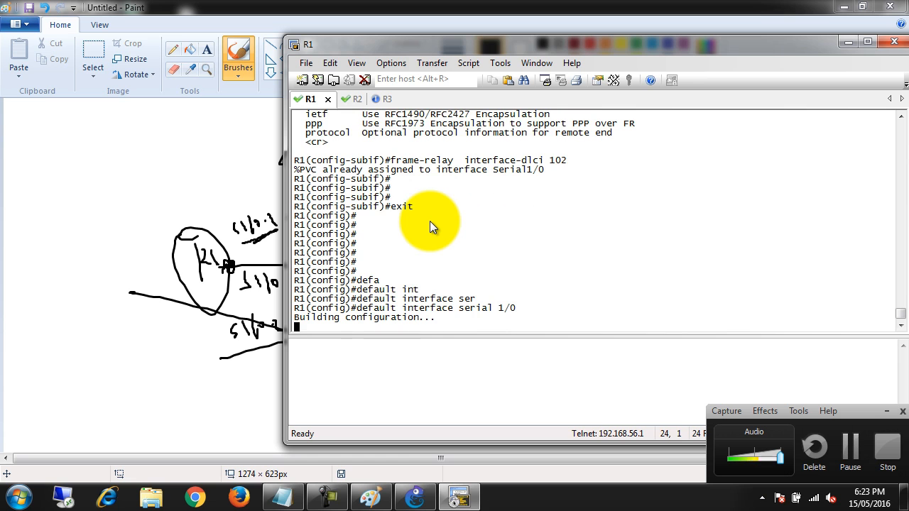
pyautogui.press('Return')
pyautogui.press('Return')
pyautogui.press('Return')
pyautogui.press('Return')
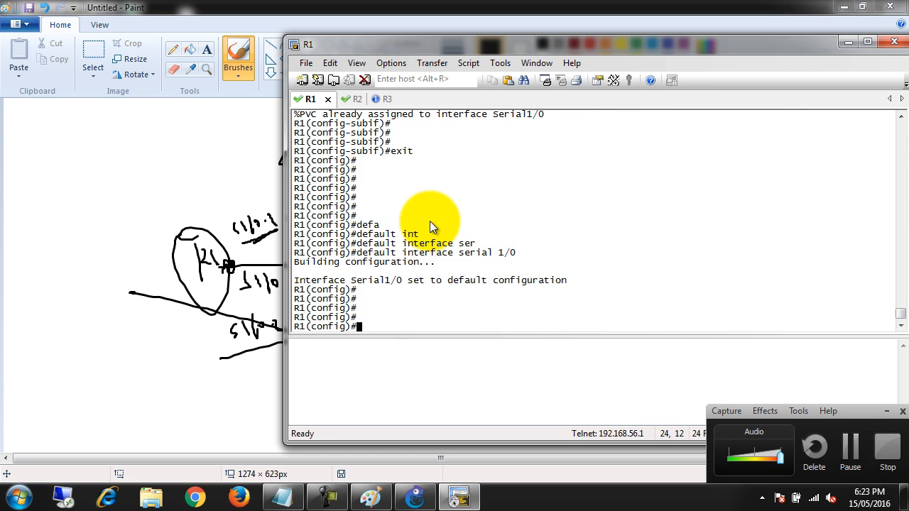
# Set frame-relay encapsulation on R1's serial 1/0 interface and enable it with no shutdown
pyautogui.write('int ser 1/0')
pyautogui.press('Return')
pyautogui.write('en')
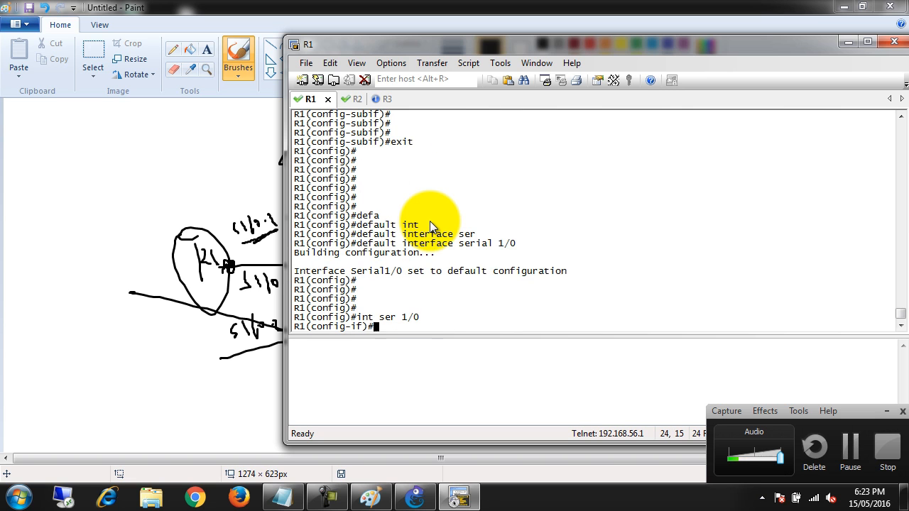
pyautogui.press('Tab')
pyautogui.write('fram')
pyautogui.press('Tab')
pyautogui.press('Return')
pyautogui.write('no shu')
pyautogui.press('Tab')
pyautogui.press('Return')
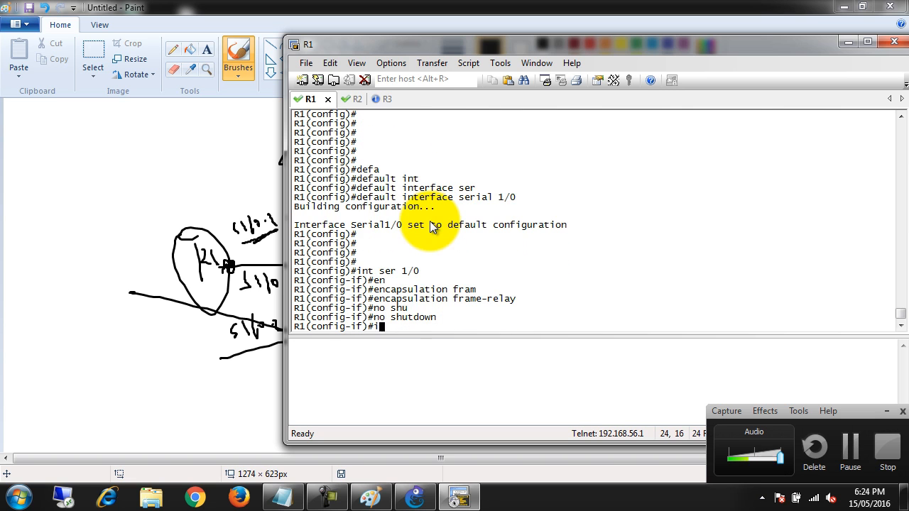
pyautogui.press('Return')
pyautogui.press('Return')
pyautogui.press('Return')
pyautogui.press('Return')
pyautogui.press('Return')
pyautogui.press('Return')
pyautogui.press('Return')
pyautogui.press('Return')
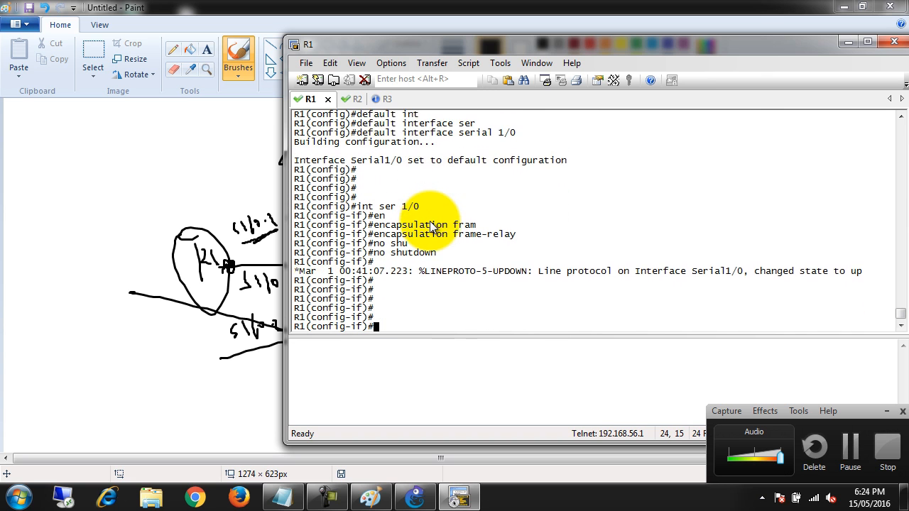
# Return to global configuration mode and enter subinterface serial 1/0.1 as a point-to-point link
pyautogui.write('exit')
pyautogui.press('Return')
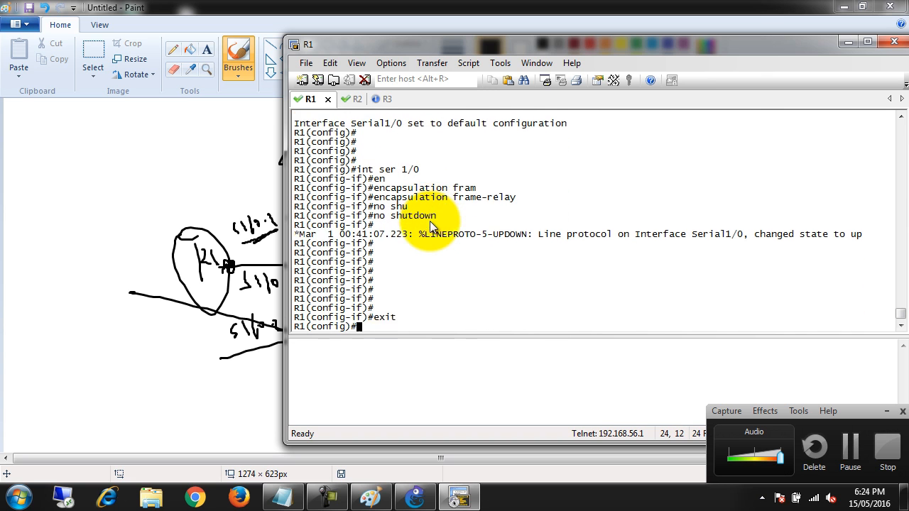
pyautogui.press('Return')
pyautogui.write('int')
pyautogui.press('Tab')
pyautogui.write('ser')
pyautogui.press('Tab')
pyautogui.write('1/')
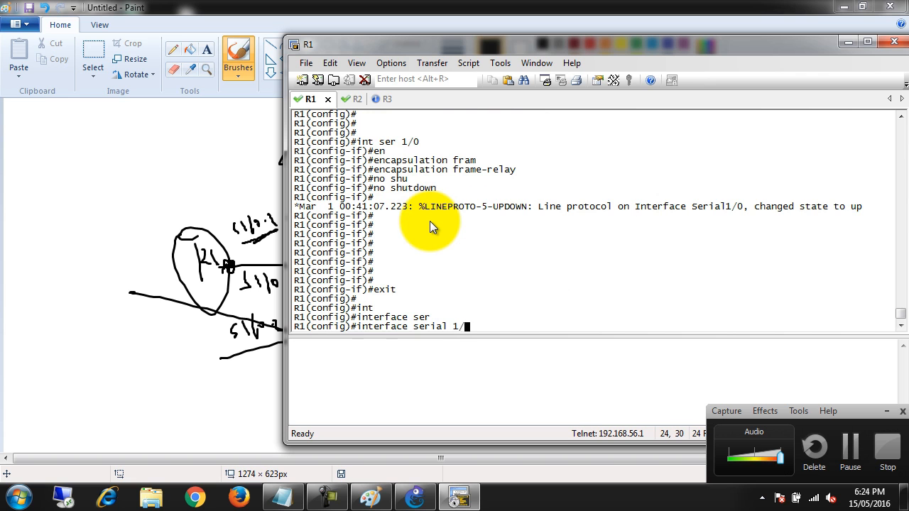
pyautogui.write('0.1')
pyautogui.press('Return')
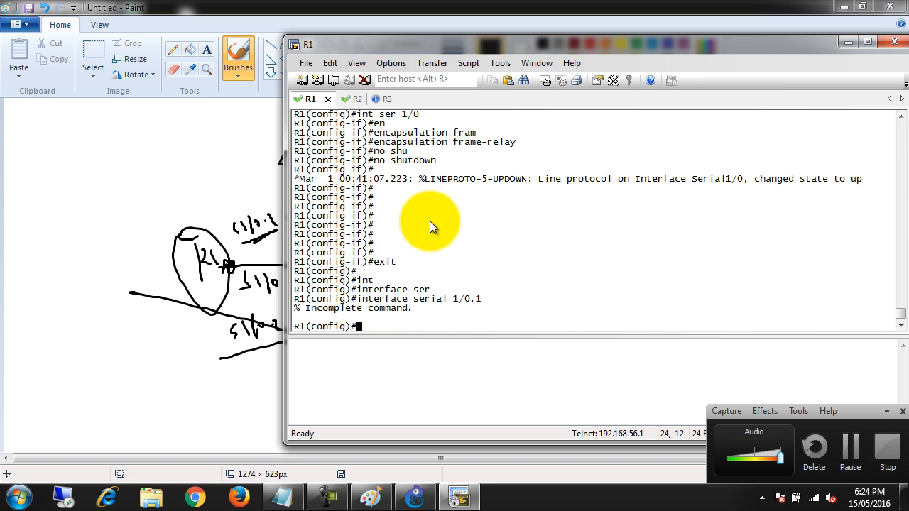
pyautogui.press('Up')
pyautogui.write('p')
pyautogui.press('Tab')
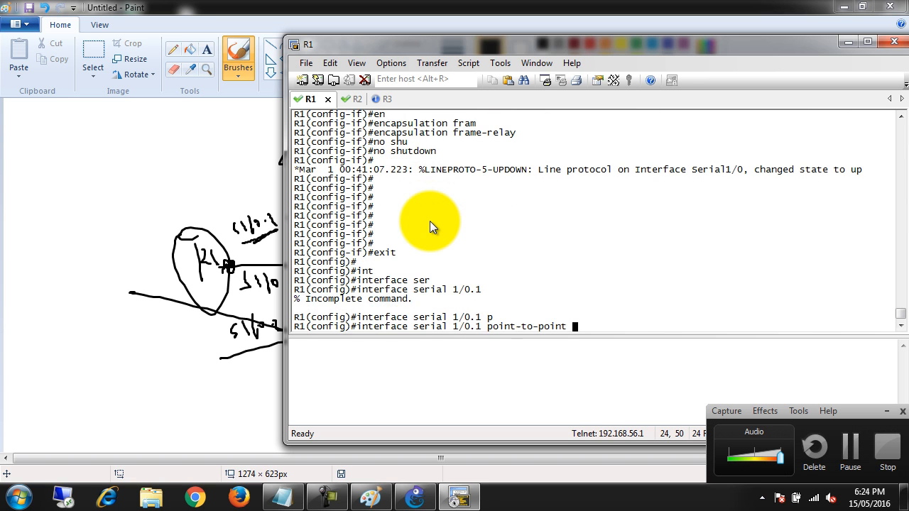
pyautogui.press('Return')
# Assign IP address 10.0.0.1 with mask 255.255.255.0 to R1's serial 1/0.1 subinterface
pyautogui.write('ip ad')
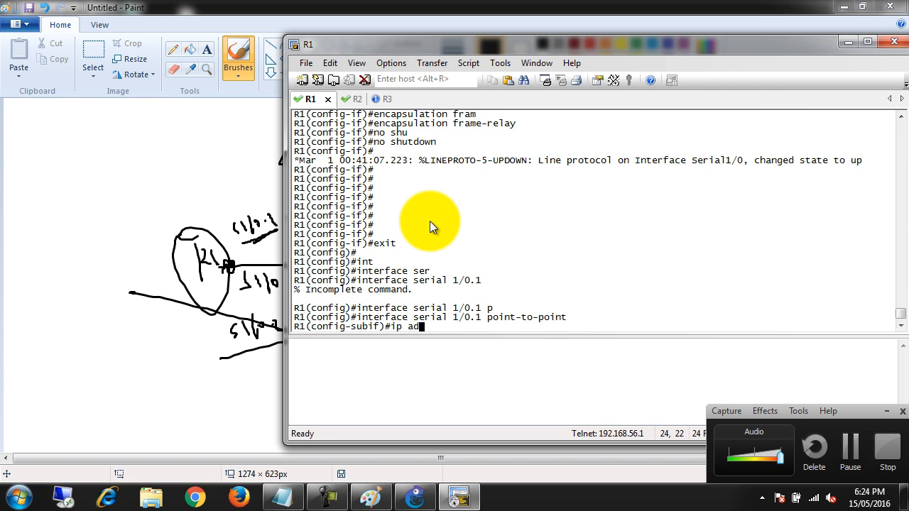
pyautogui.write('d 10.0.0.1 255.255.255.0')
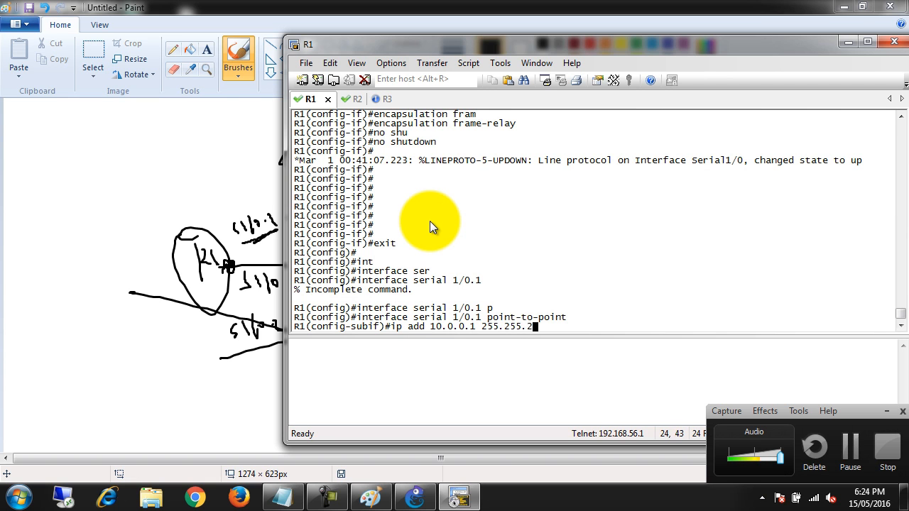
pyautogui.press('Return')
# Assign DLCI 102 to R1's serial 1/0.1 with frame-relay interface-dlci and leave DLCI configuration mode
pyautogui.write('fram')
pyautogui.press('Tab')
pyautogui.write('in')
pyautogui.press('Tab')
pyautogui.write('t')
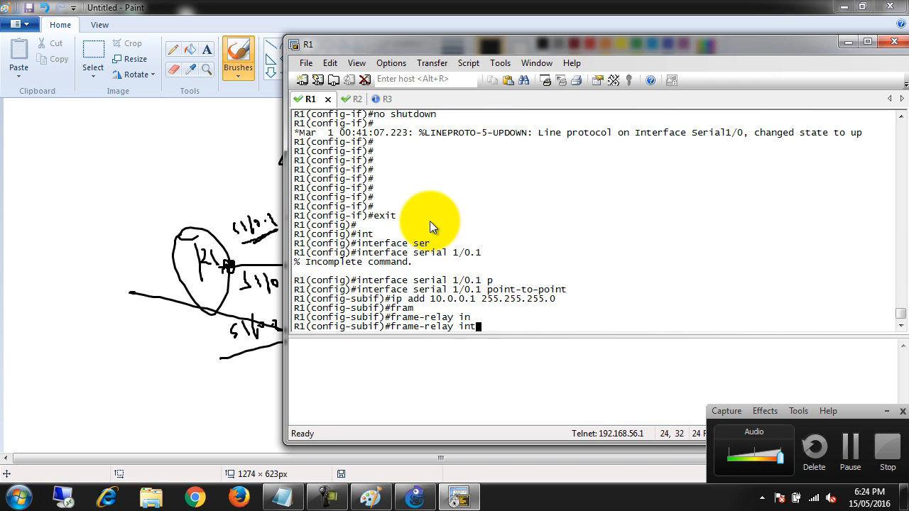
pyautogui.press('Tab')
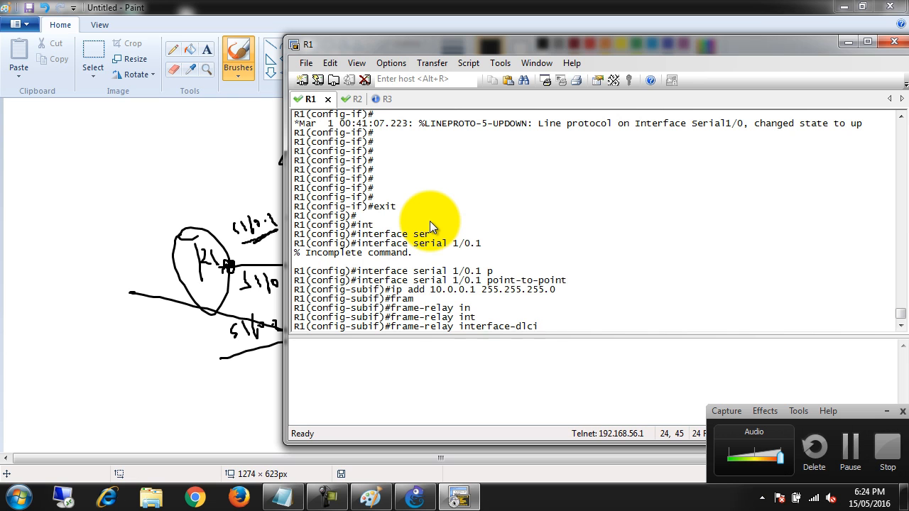
pyautogui.write('102')
pyautogui.press('Return')
pyautogui.write('exit')
pyautogui.press('Return')
pyautogui.write('int ser 1/0.2 p')
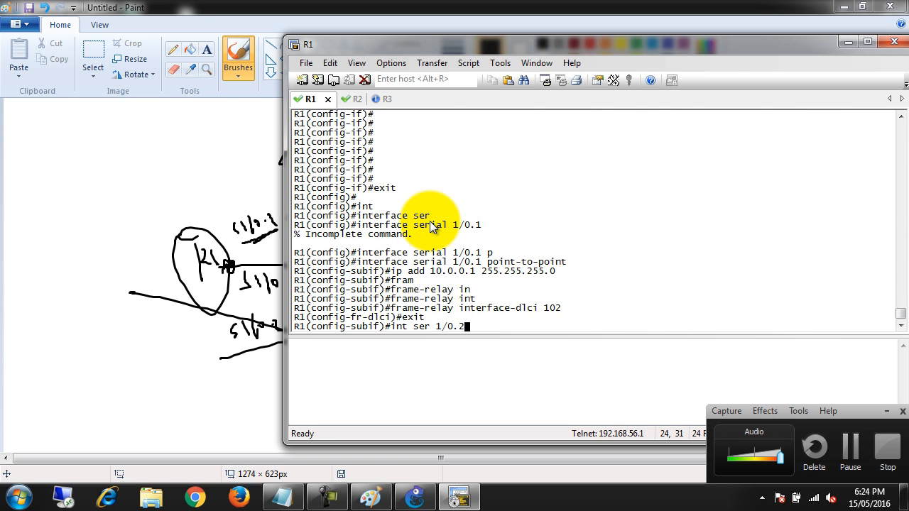
pyautogui.press('Tab')
pyautogui.press('Tab')
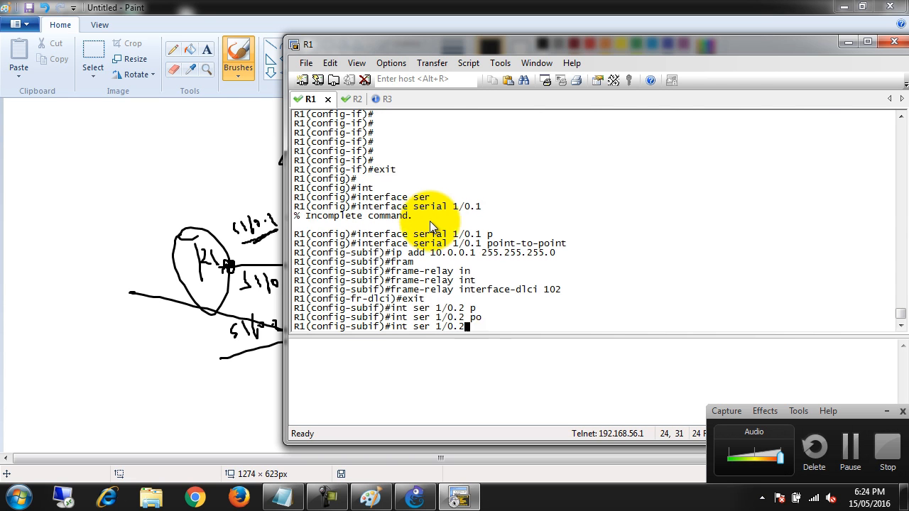
pyautogui.press('BackSpace')
pyautogui.press('BackSpace')
pyautogui.write('poin')
pyautogui.press('Tab')
pyautogui.write('t')
pyautogui.press('Tab')
pyautogui.press('BackSpace')
pyautogui.press('BackSpace')
pyautogui.press('BackSpace')
pyautogui.press('BackSpace')
pyautogui.press('BackSpace')
pyautogui.press('BackSpace')
pyautogui.press('BackSpace')
pyautogui.press('BackSpace')
pyautogui.press('BackSpace')
pyautogui.press('BackSpace')
pyautogui.press('BackSpace')
pyautogui.press('BackSpace')
pyautogui.press('BackSpace')
pyautogui.press('BackSpace')
pyautogui.press('BackSpace')
pyautogui.press('BackSpace')
pyautogui.press('BackSpace')
pyautogui.press('BackSpace')
pyautogui.press('BackSpace')
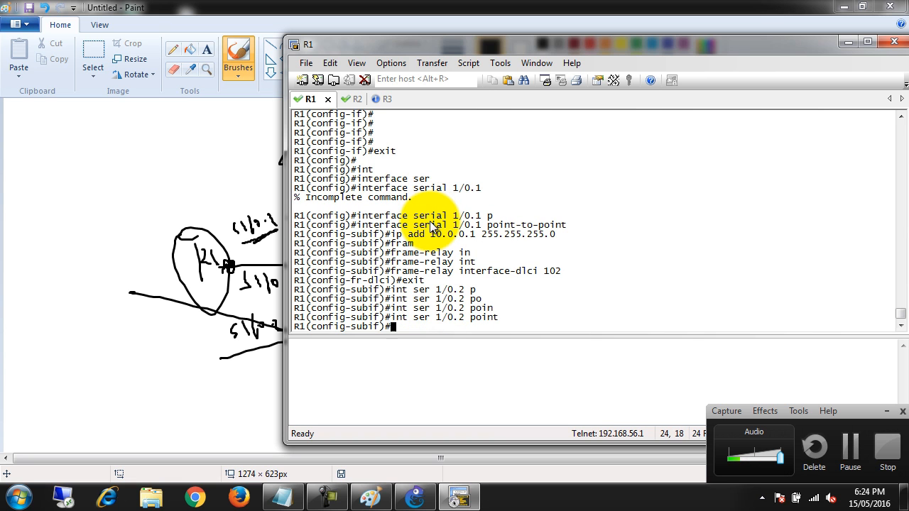
# Return to global configuration mode and create subinterface serial 1/0.2 on R1 as a point-to-point link
pyautogui.write('exit')
pyautogui.press('Return')
pyautogui.press('Return')
pyautogui.press('Return')
pyautogui.press('Return')
pyautogui.press('Return')
pyautogui.press('Return')
pyautogui.write('in')
pyautogui.press('Tab')
pyautogui.write('ser')
pyautogui.press('Tab')
pyautogui.write('1/0.2 p')
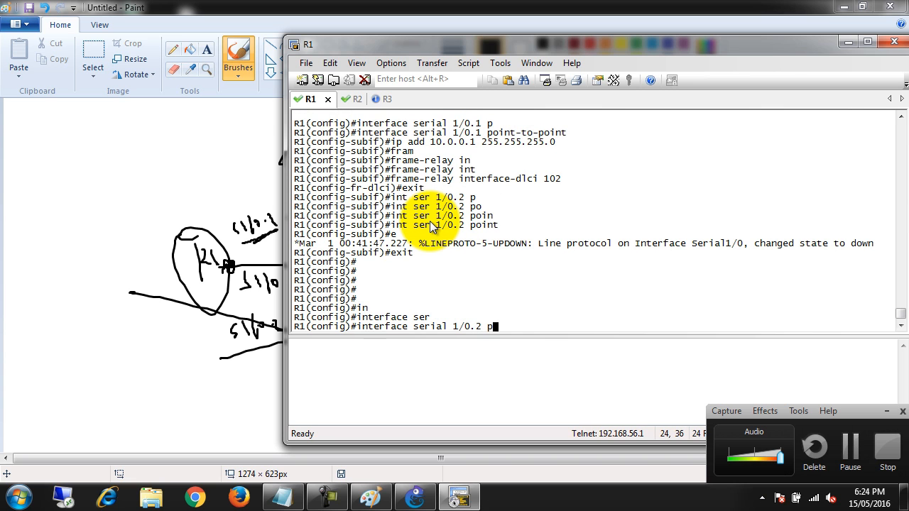
pyautogui.press('Tab')
pyautogui.press('Return')
# Assign IP address 20.0.0.1 with mask 255.255.255.0 to R1's serial 1/0.2 subinterface
pyautogui.write('ip a')
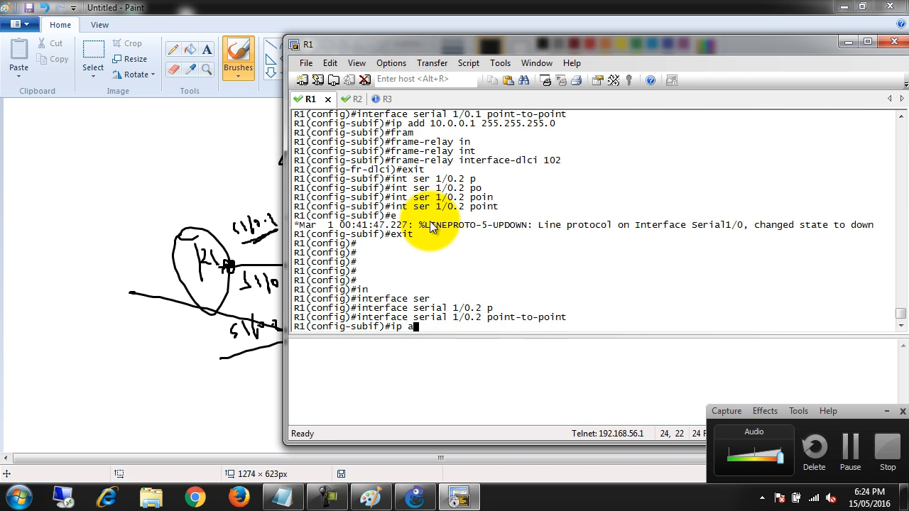
pyautogui.write('dd 10.0.0.')
pyautogui.press('BackSpace')
pyautogui.press('BackSpace')
pyautogui.press('BackSpace')
pyautogui.press('BackSpace')
pyautogui.press('BackSpace')
pyautogui.write('20.0.0')
pyautogui.press('BackSpace')
pyautogui.press('BackSpace')
pyautogui.write('0.1 255.255.255.0')
pyautogui.press('Return')
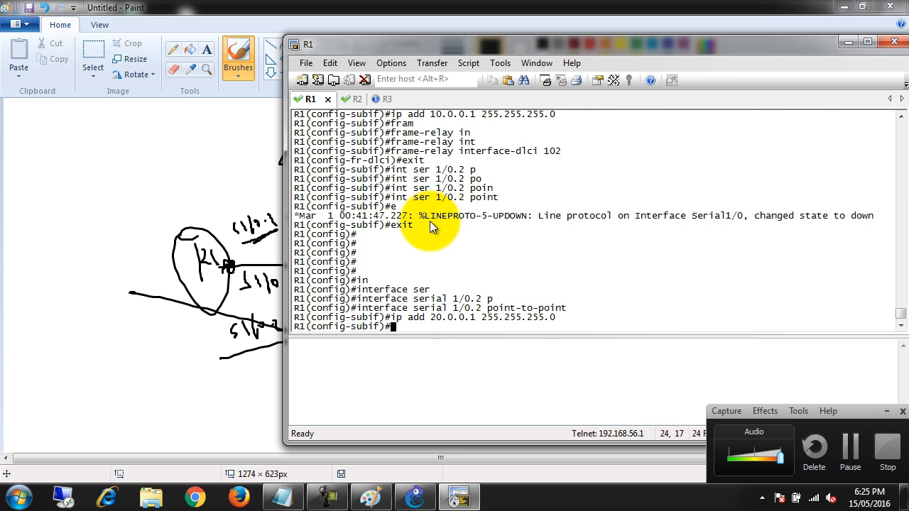
# Assign DLCI 103 to R1's serial 1/0.2 subinterface with the frame-relay interface-dlci command
pyautogui.write('fram')
pyautogui.press('Tab')
pyautogui.write('in')
pyautogui.press('Tab')
pyautogui.write('t')
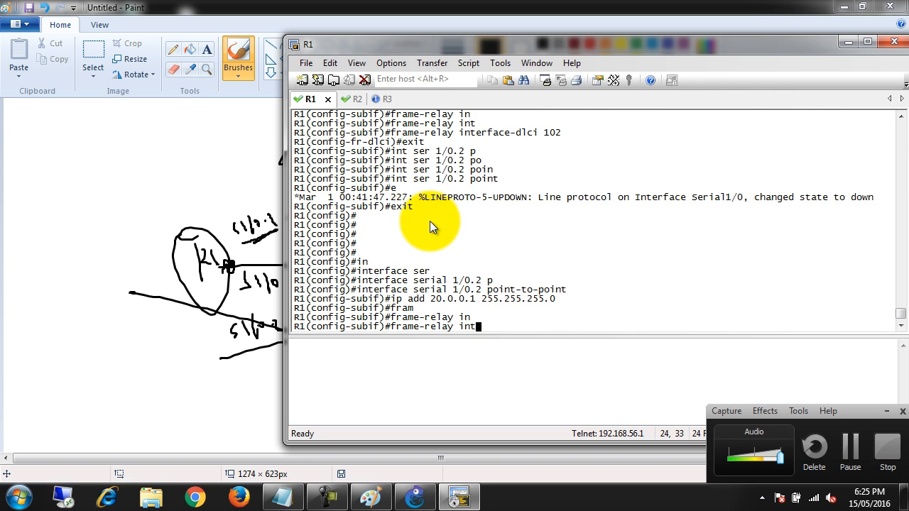
pyautogui.press('Tab')
pyautogui.write('201')
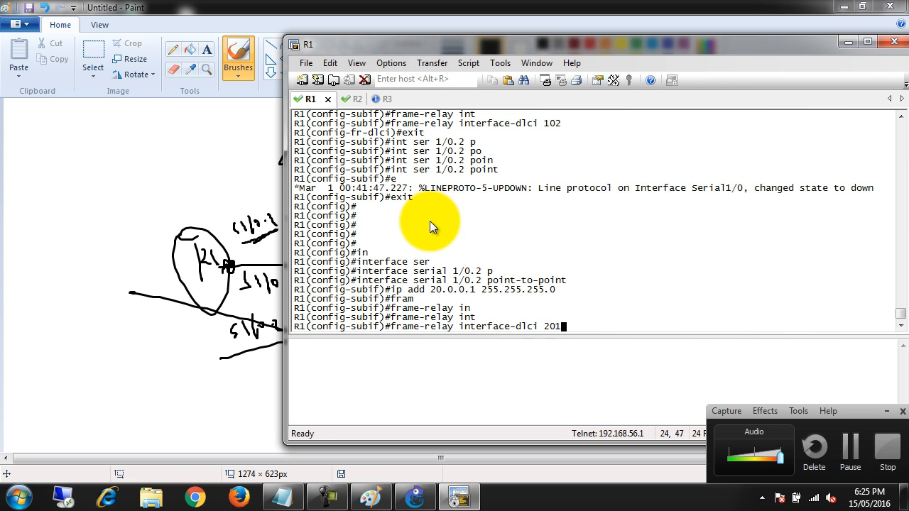
pyautogui.press('BackSpace')
pyautogui.press('BackSpace')
pyautogui.press('BackSpace')
pyautogui.write('103')
pyautogui.press('Return')
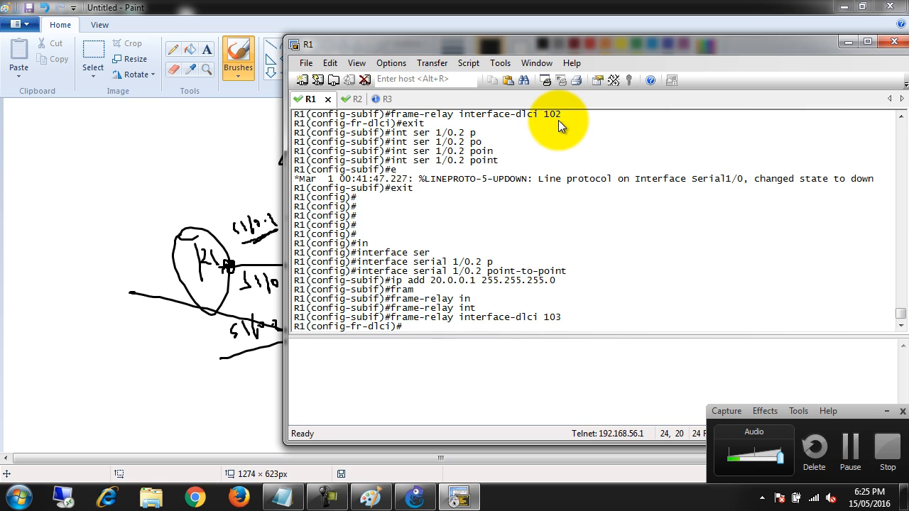
# Leave all configuration modes on R1 and return to the privileged EXEC prompt
pyautogui.write('exit')
pyautogui.press('Return')
pyautogui.write('exit')
pyautogui.press('Return')
pyautogui.write('exit')
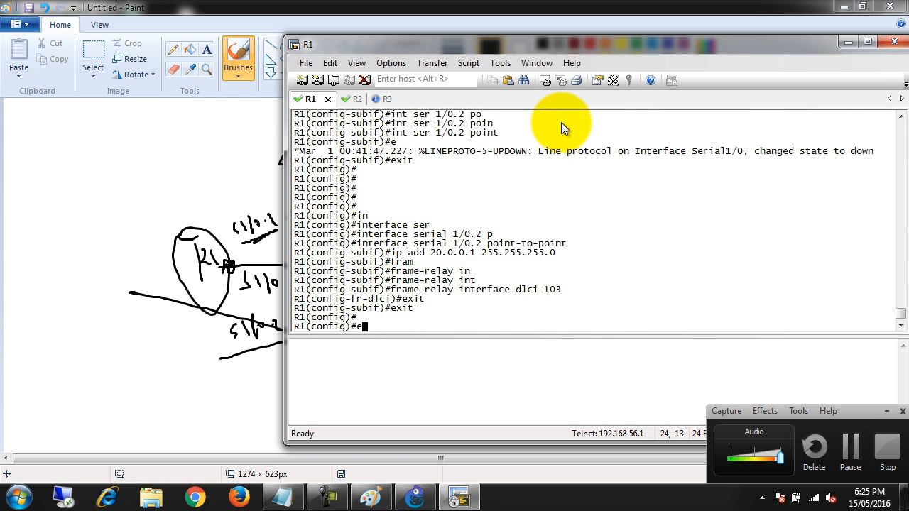
pyautogui.press('Return')
pyautogui.press('Return')
pyautogui.press('Return')
pyautogui.press('Return')
# Show R1's frame-relay map and check the DLCI status of both subinterfaces
pyautogui.write('sho')
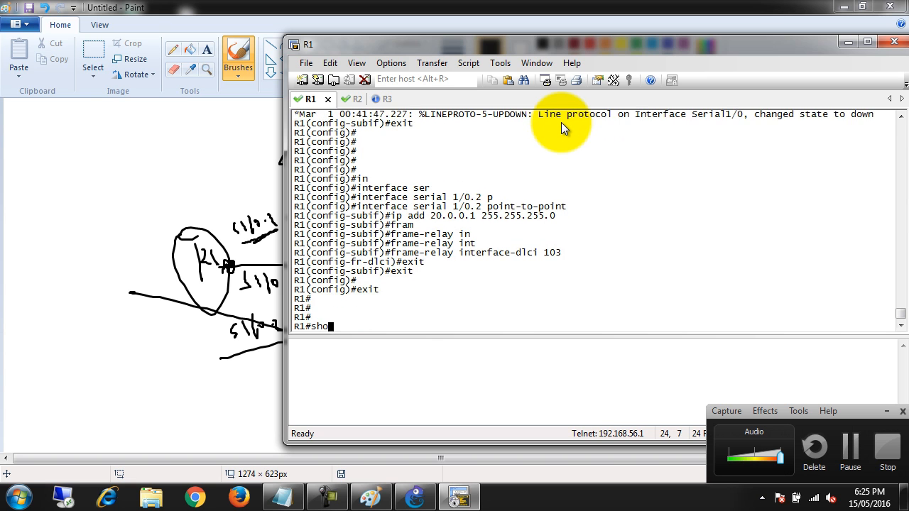
pyautogui.press('Tab')
pyautogui.write('fram')
pyautogui.press('Tab')
pyautogui.write('ma')
pyautogui.press('Tab')
pyautogui.press('Return')
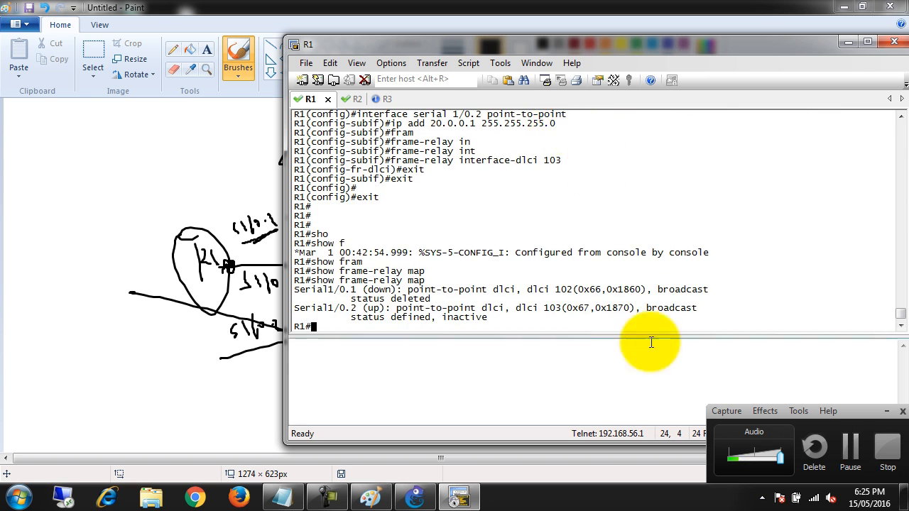
pyautogui.moveTo(340, 298); pyautogui.dragTo(495, 317)
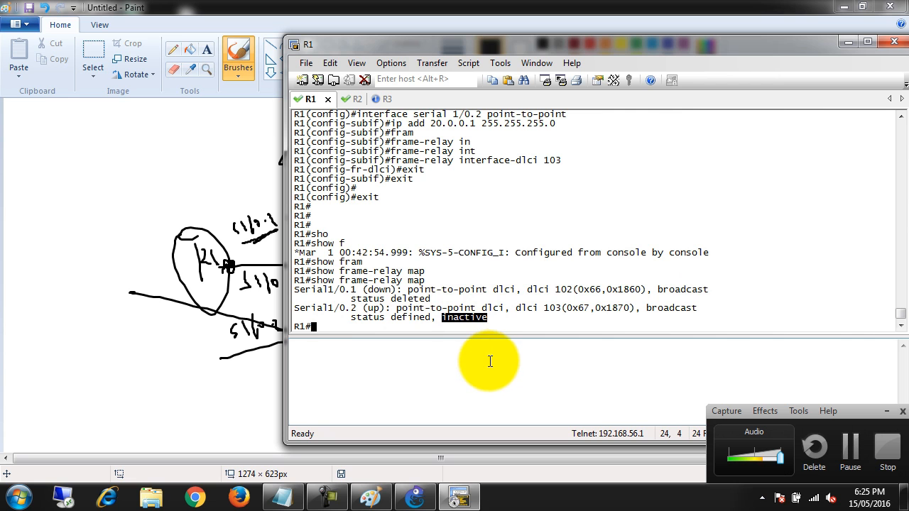
# Show R1's running configuration and page to the serial 1/0 interface and its two subinterfaces
pyautogui.click(487, 281)
pyautogui.press('Return')
pyautogui.press('Return')
pyautogui.press('Return')
pyautogui.write('sho')
pyautogui.press('Tab')
pyautogui.write('run')
pyautogui.press('Tab')
pyautogui.press('Return')
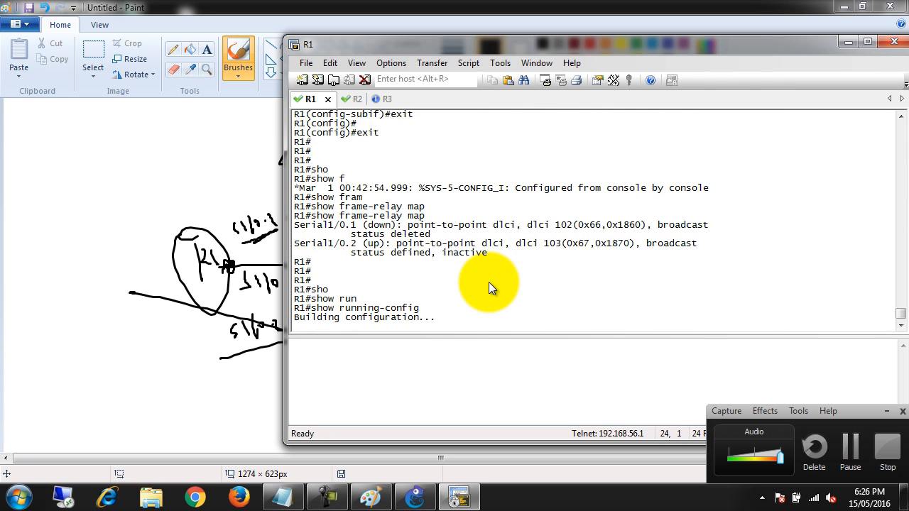
pyautogui.press('space')
pyautogui.press('space')
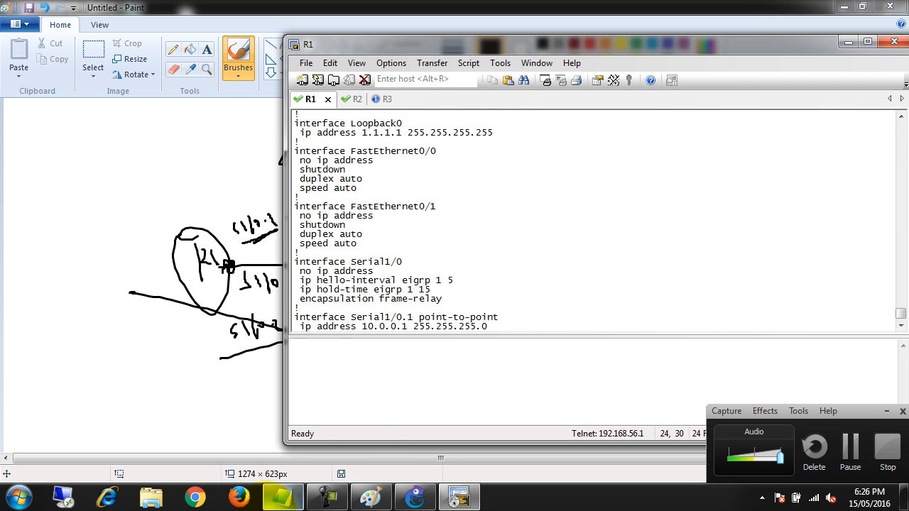
pyautogui.moveTo(362, 151); pyautogui.dragTo(387, 153)
pyautogui.moveTo(322, 151)
pyautogui.mouseDown()
pyautogui.moveTo(349, 163)
pyautogui.moveTo(347, 153)
pyautogui.moveTo(322, 152)
pyautogui.mouseUp()
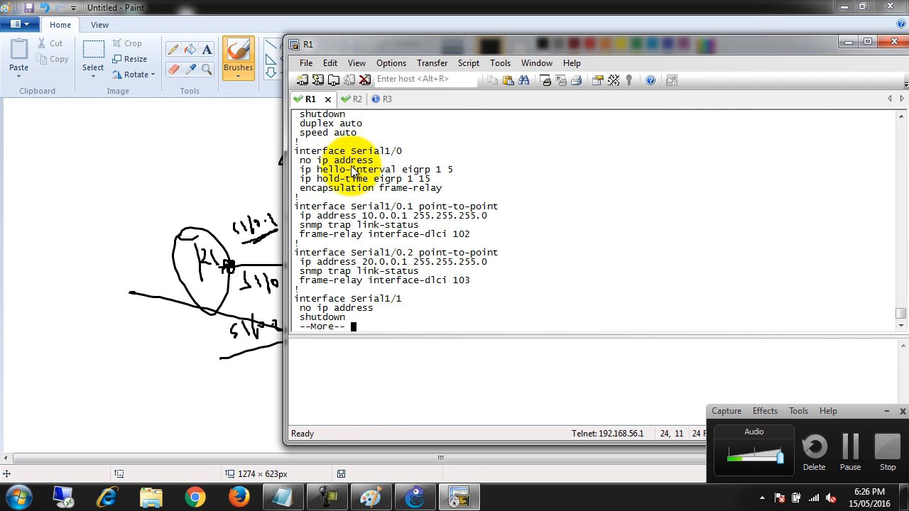
# Examine the Frame Relay encapsulation and the point-to-point subinterface settings of serial 1/0 in R1's running configuration
pyautogui.moveTo(299, 188); pyautogui.dragTo(447, 190)
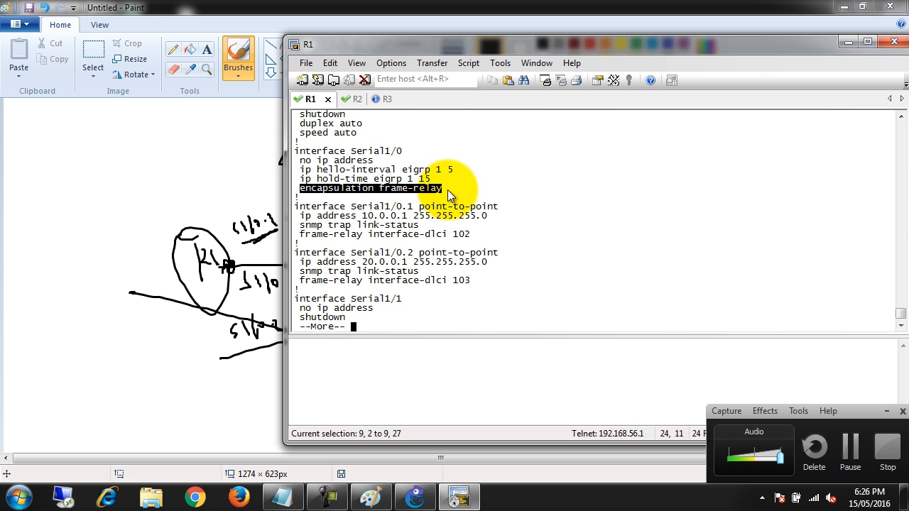
pyautogui.moveTo(295, 206); pyautogui.dragTo(477, 240)
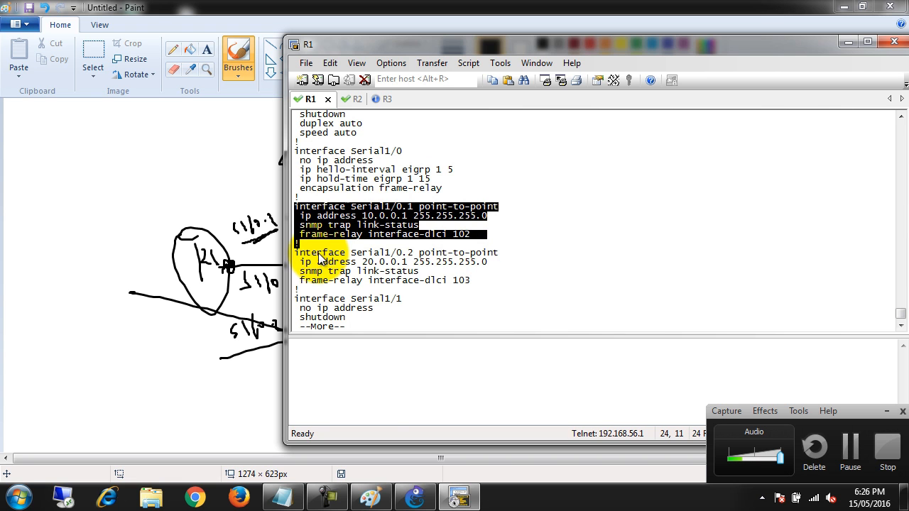
pyautogui.click(445, 272)
pyautogui.doubleClick(436, 263)
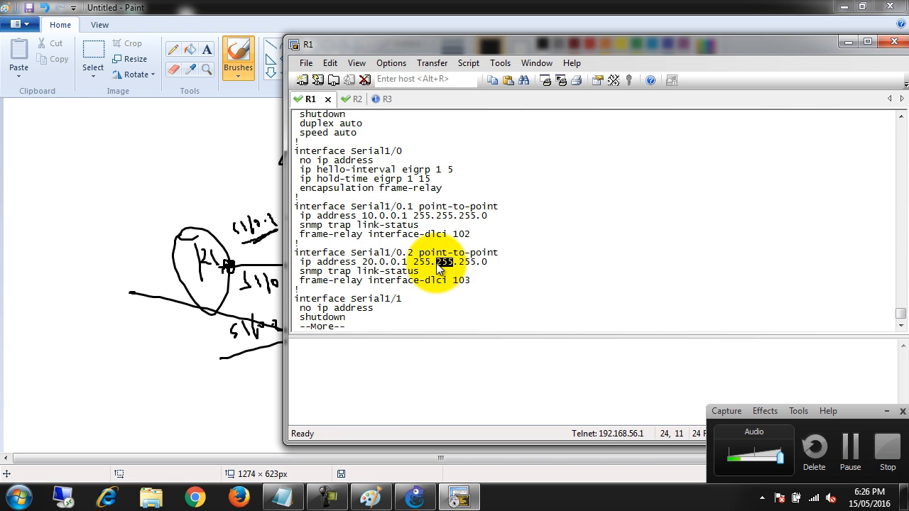
pyautogui.tripleClick(436, 263)
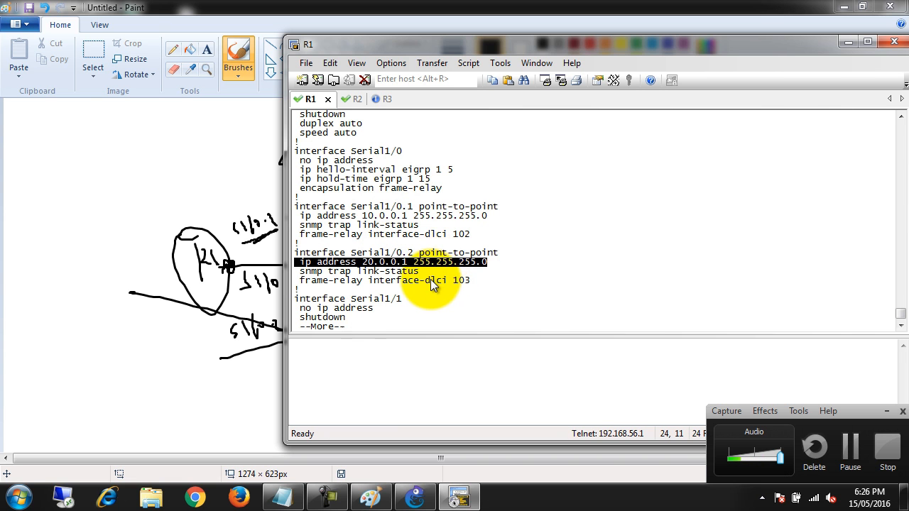
pyautogui.doubleClick(431, 280)
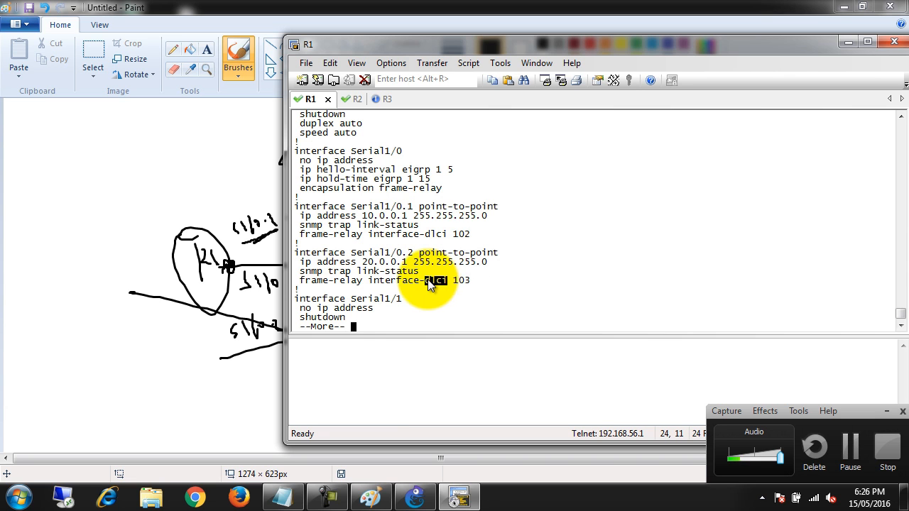
pyautogui.tripleClick(430, 280)
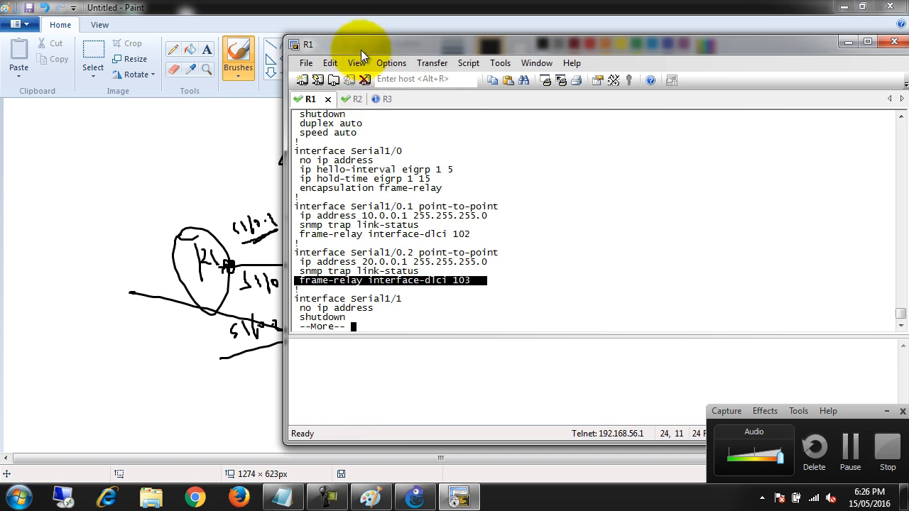
# Switch to the R3 console, page past the remaining configuration output and enter global configuration mode
pyautogui.moveTo(359, 47); pyautogui.dragTo(478, 30)
pyautogui.click(502, 77)
pyautogui.press('space')
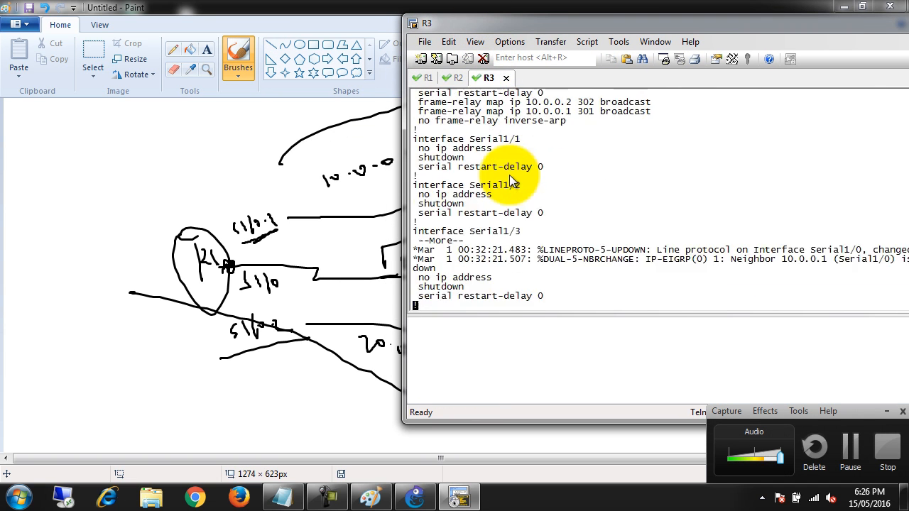
pyautogui.press('space')
pyautogui.press('Return')
pyautogui.press('Return')
pyautogui.press('Return')
pyautogui.press('Return')
pyautogui.write('conft')
pyautogui.press('Return')
pyautogui.write('con t')
pyautogui.press('Return')
pyautogui.write('conf t')
pyautogui.press('Return')
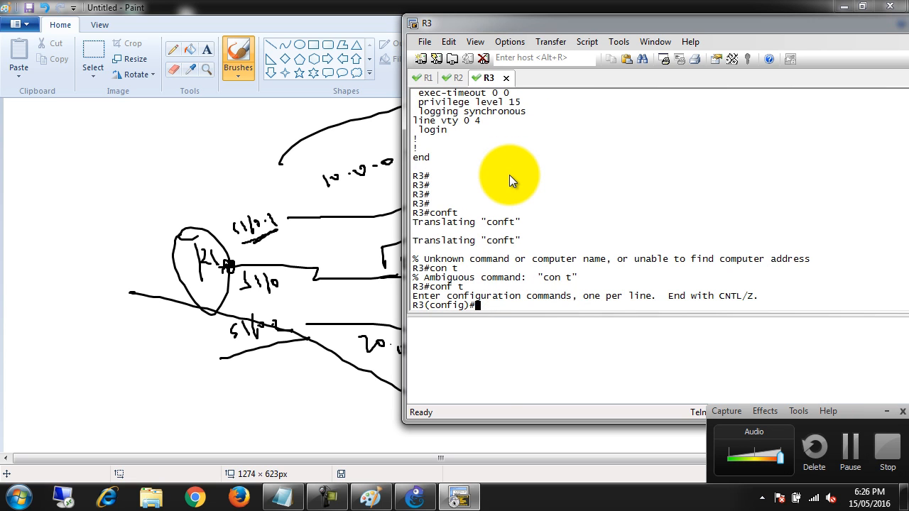
# Reset R3's serial 1/0 interface to its default configuration with the default interface command
pyautogui.write('de')
pyautogui.press('Tab')
pyautogui.write('fa')
pyautogui.press('Tab')
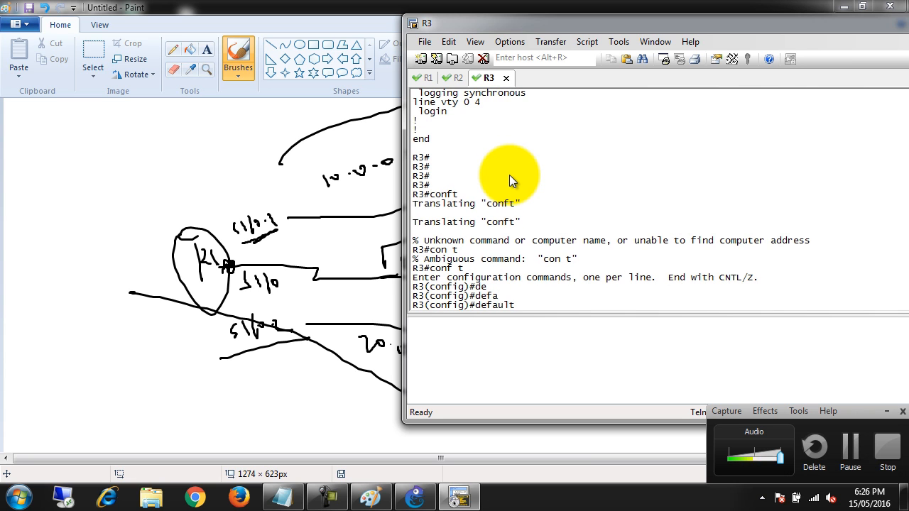
pyautogui.write('in')
pyautogui.press('Tab')
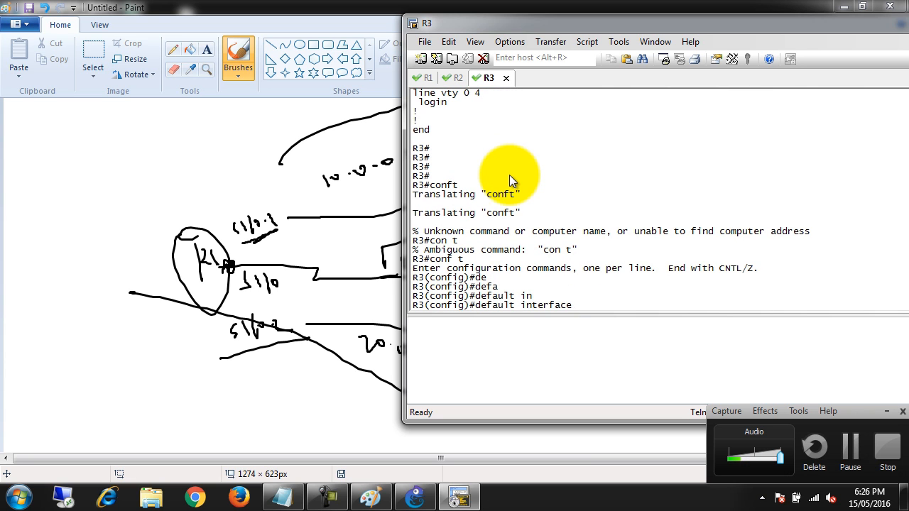
pyautogui.write('1/0')
pyautogui.press('Return')
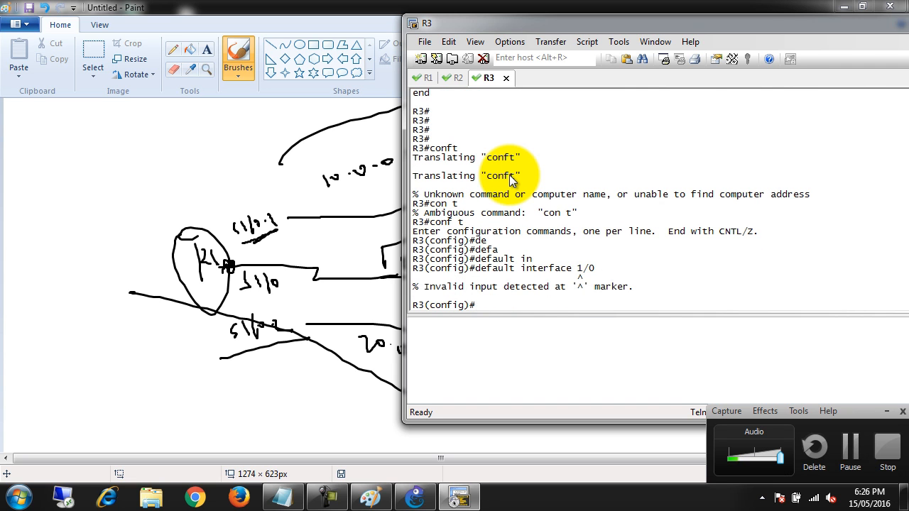
pyautogui.press('Up')
pyautogui.press('Left')
pyautogui.press('Left')
pyautogui.press('Left')
pyautogui.write('s')
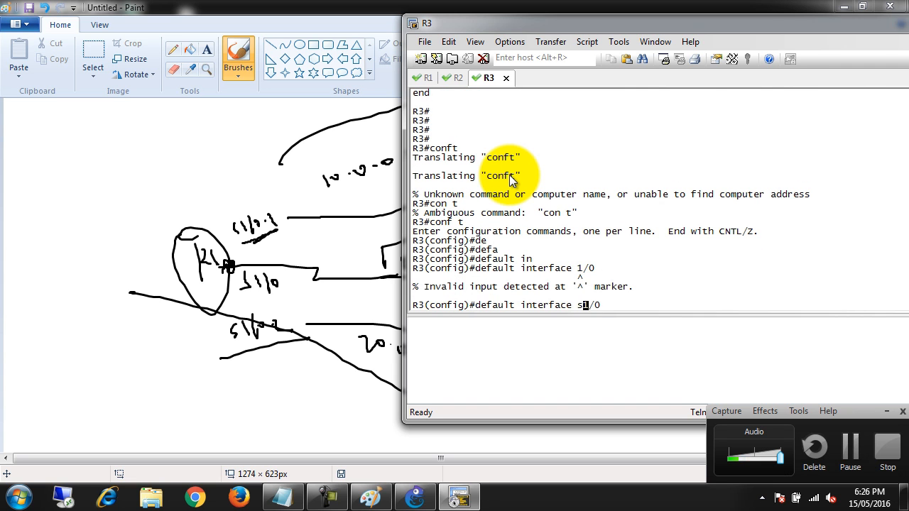
pyautogui.press('Return')
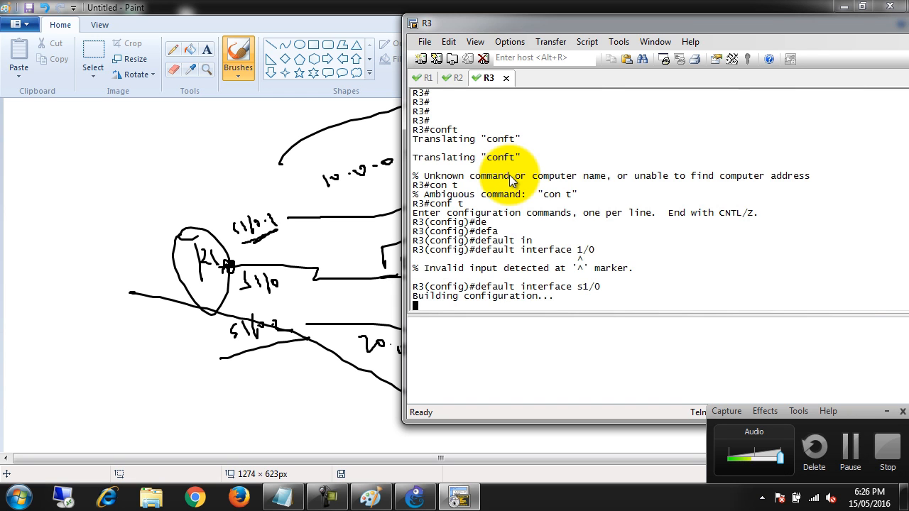
pyautogui.press('Return')
pyautogui.press('Return')
pyautogui.press('Return')
pyautogui.press('Return')
pyautogui.press('Return')
pyautogui.press('Return')
pyautogui.press('Return')
pyautogui.press('Return')
pyautogui.press('Return')
pyautogui.press('Return')
# Set Frame Relay encapsulation on R3's serial 1/0 and enable the interface with no shut
pyautogui.write('int ser 1/0')
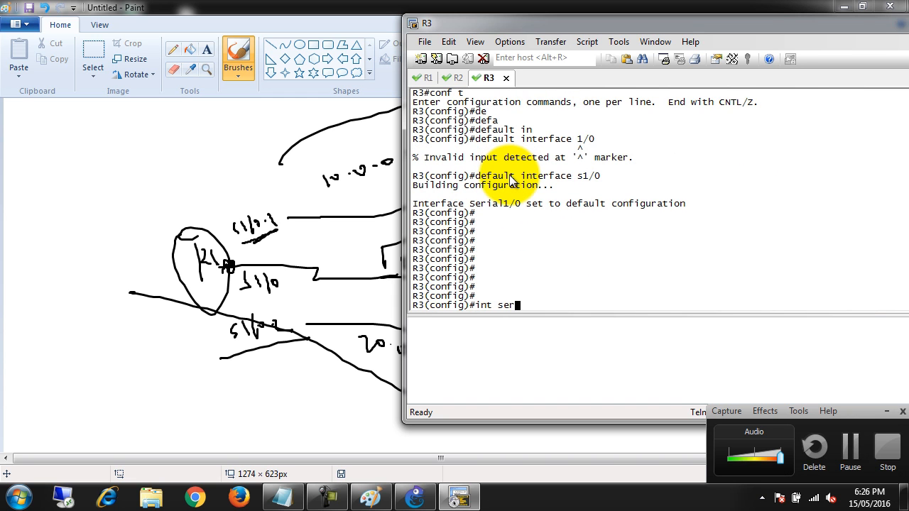
pyautogui.press('Return')
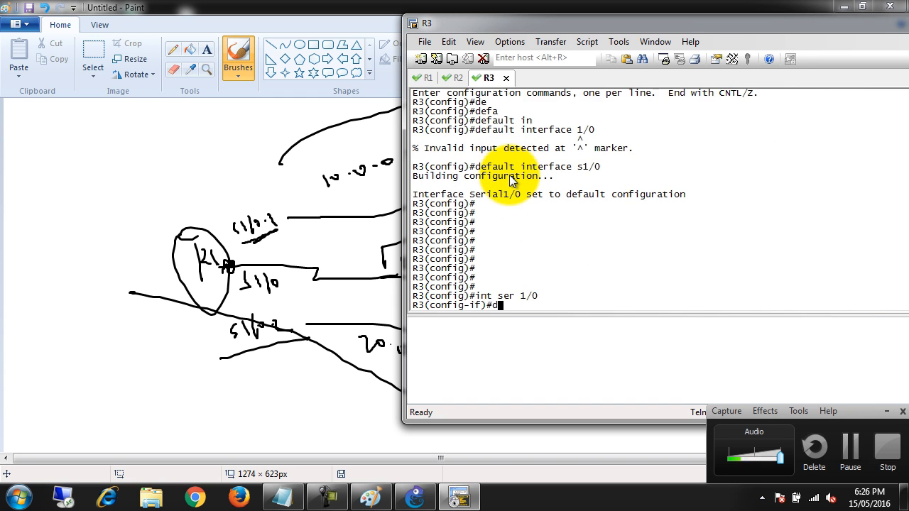
pyautogui.write('e')
pyautogui.press('Return')
pyautogui.write('en')
pyautogui.press('Tab')
pyautogui.write('fram')
pyautogui.press('Tab')
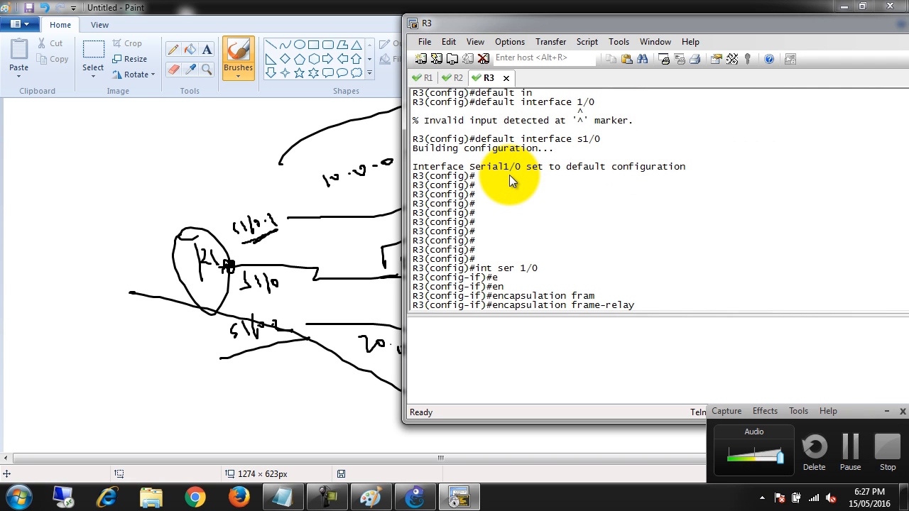
pyautogui.press('Return')
pyautogui.press('Return')
pyautogui.press('Return')
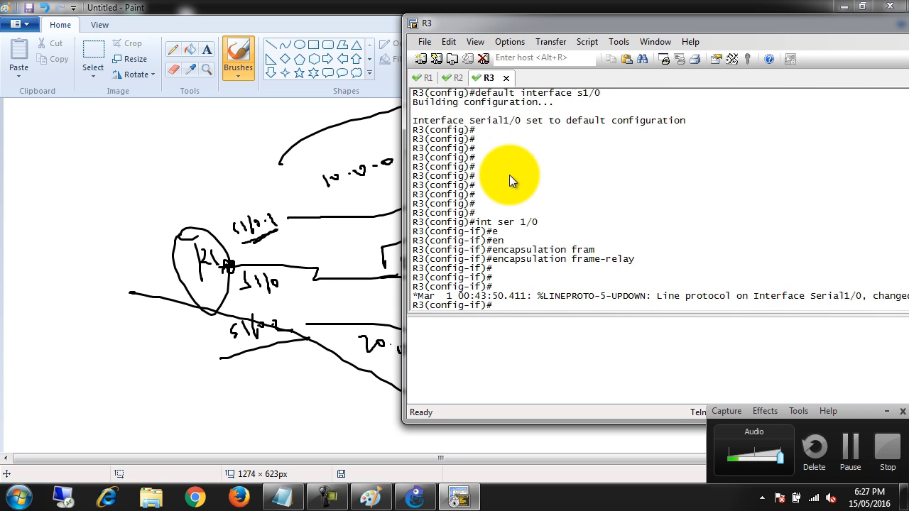
pyautogui.press('Return')
pyautogui.press('Return')
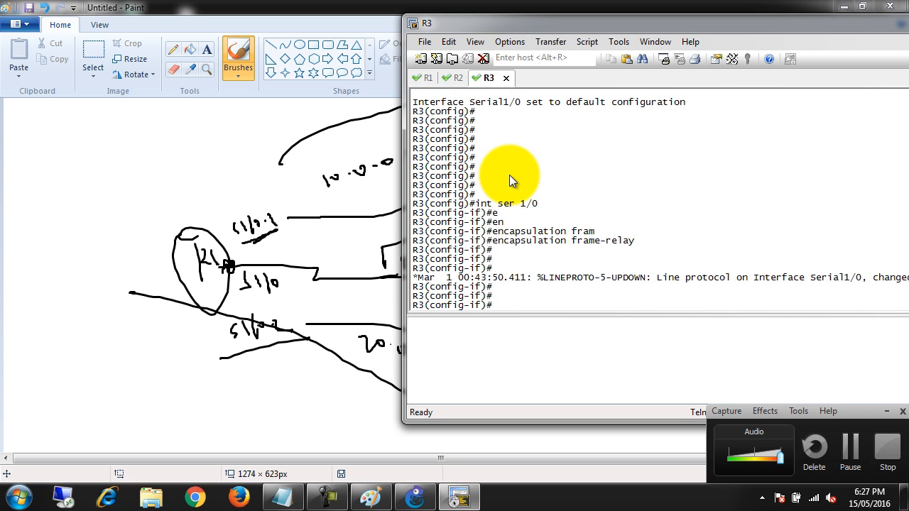
pyautogui.write('no shut')
pyautogui.press('Return')
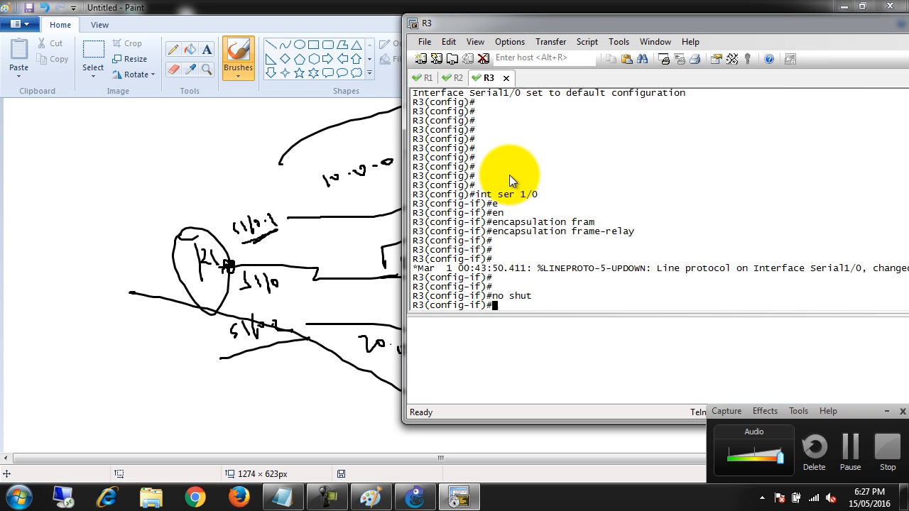
# Leave the physical interface's configuration and create the point-to-point subinterface serial 1/0.1 on R3
pyautogui.write('e')
pyautogui.write('int')
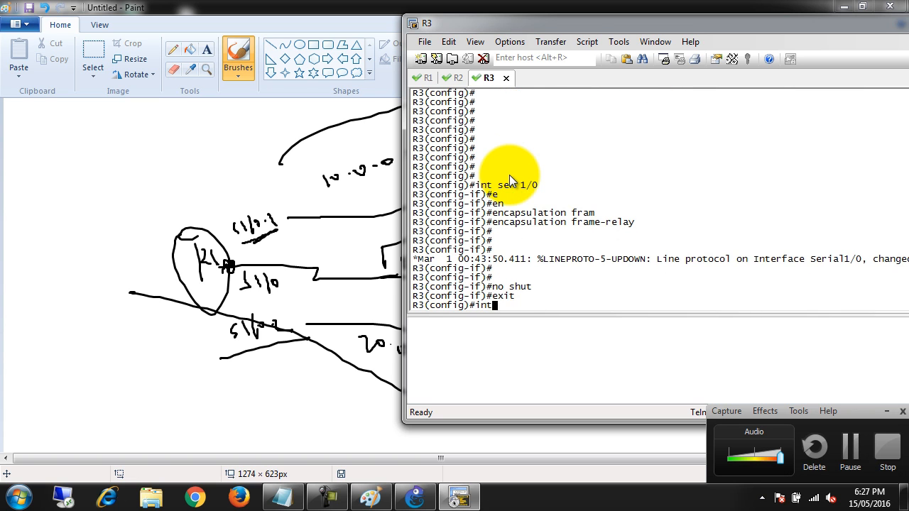
pyautogui.write(' ser 1/0.1')
pyautogui.press('Return')
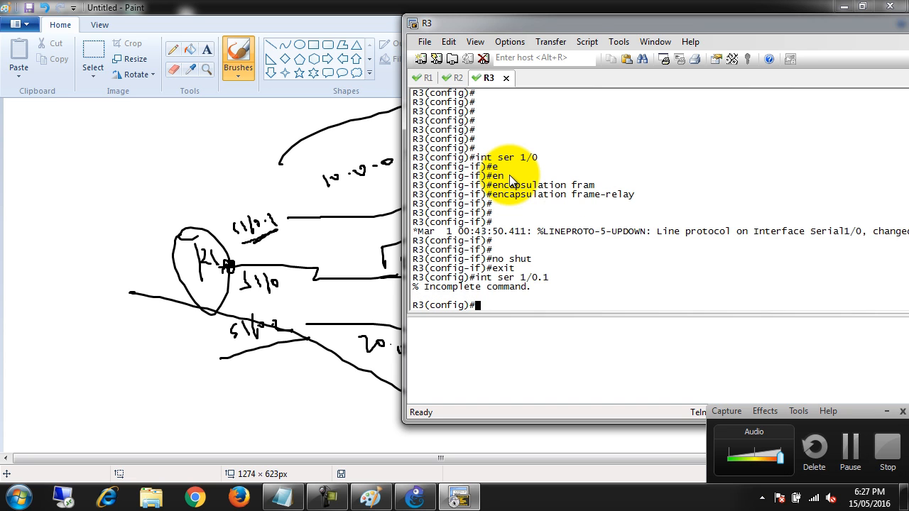
pyautogui.press('Up')
pyautogui.write('p')
pyautogui.press('Tab')
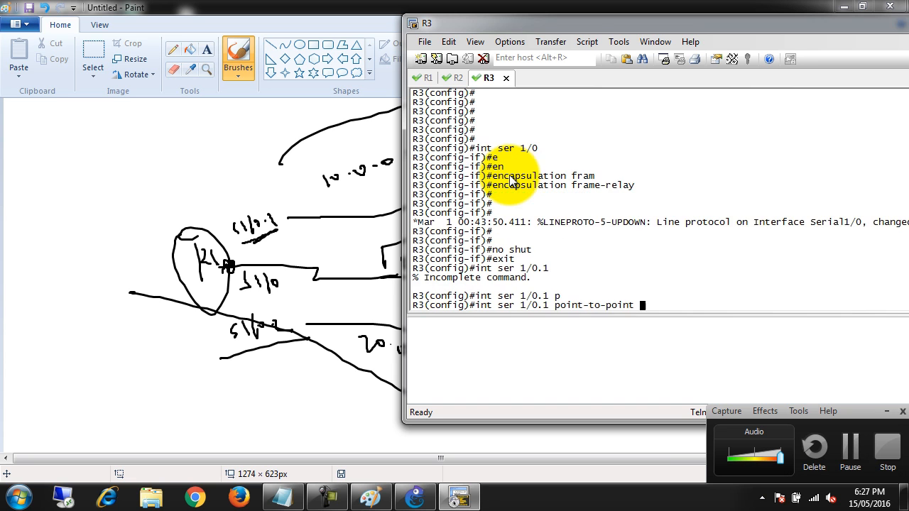
pyautogui.press('Return')
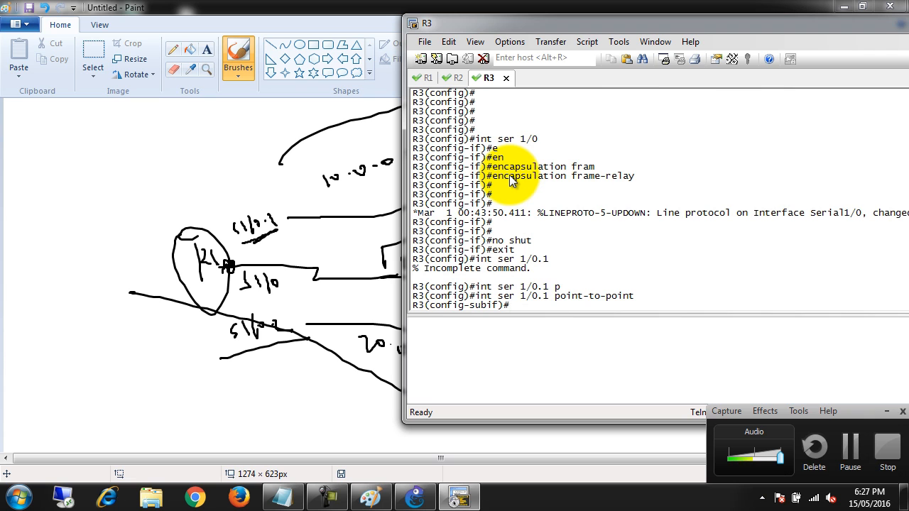
# Assign IP address 20.0.0.2 with mask 255.255.255.0 to R3's serial 1/0.1 subinterface
pyautogui.write('ip add 20.0.0.2 255.255.255.0')
pyautogui.press('Return')
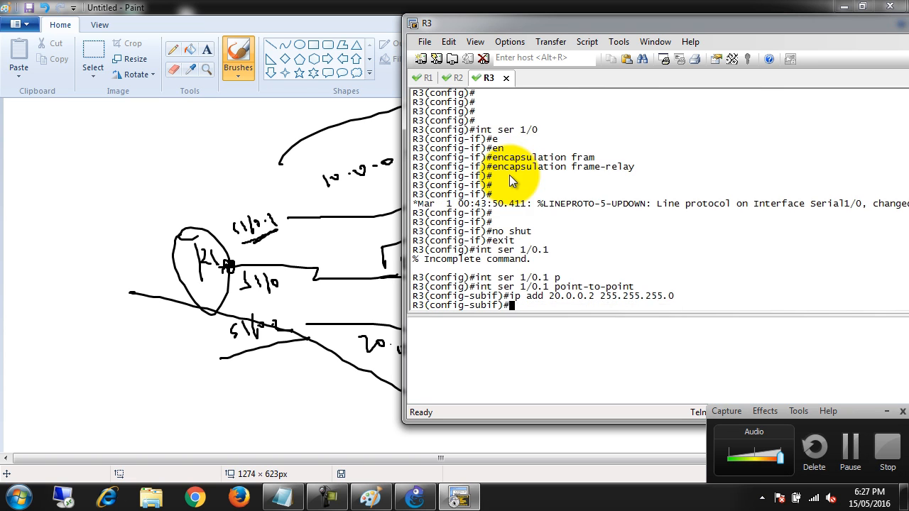
# Assign DLCI 301 to R3's serial 1/0.1 subinterface with the frame-relay interface-dlci command
pyautogui.write('fra')
pyautogui.press('Tab')
pyautogui.write('m')
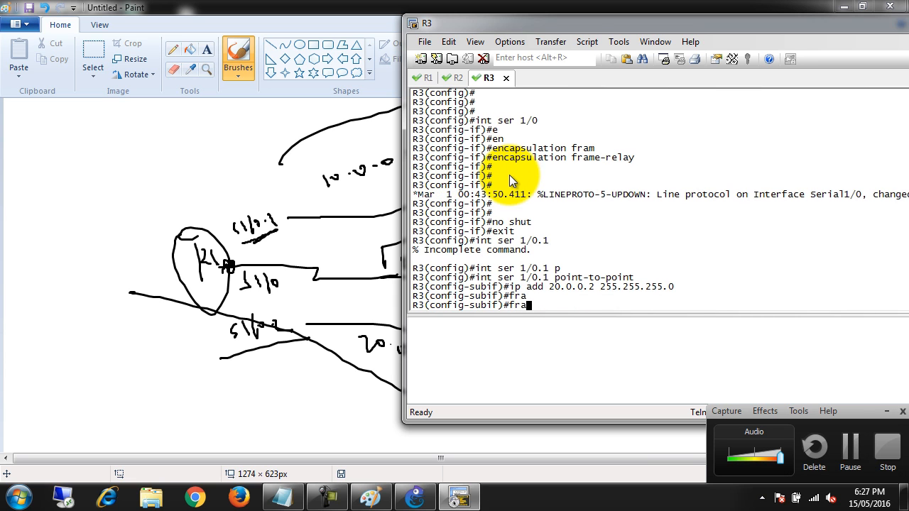
pyautogui.press('Tab')
pyautogui.write('in')
pyautogui.press('Tab')
pyautogui.write('t')
pyautogui.press('Tab')
pyautogui.write('e')
pyautogui.press('Tab')
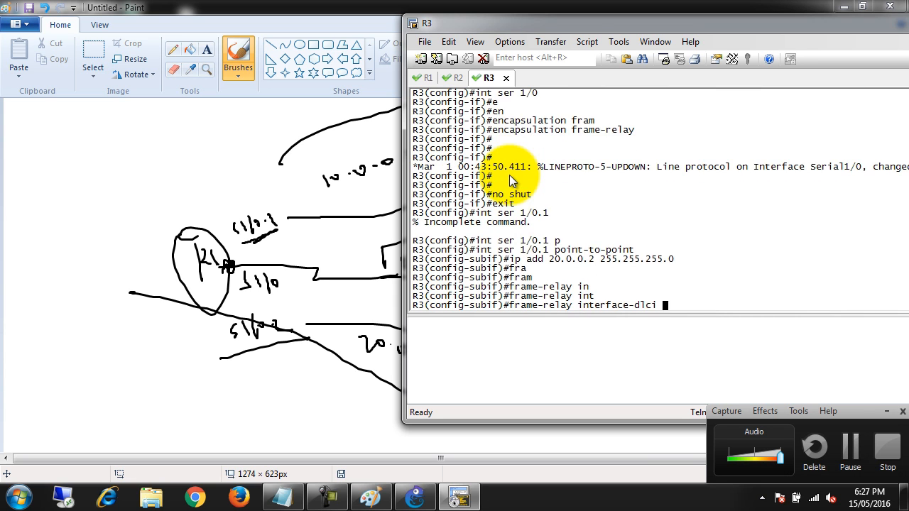
pyautogui.write('301')
pyautogui.press('Return')
# Try to add a broadcast option to the DLCI 301 assignment, then reissue the command without it
pyautogui.press('Up')
pyautogui.write('b')
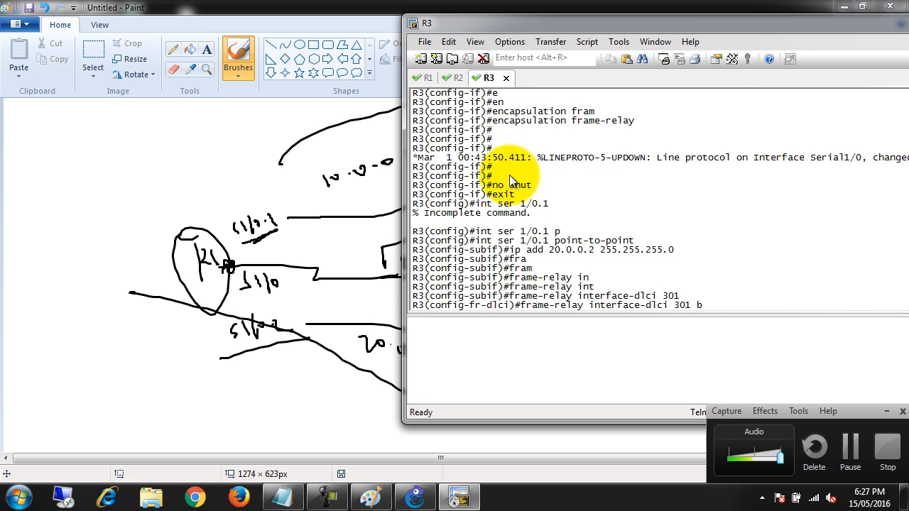
pyautogui.press('Tab')
pyautogui.write('ro')
pyautogui.press('Tab')
pyautogui.press('BackSpace')
pyautogui.press('BackSpace')
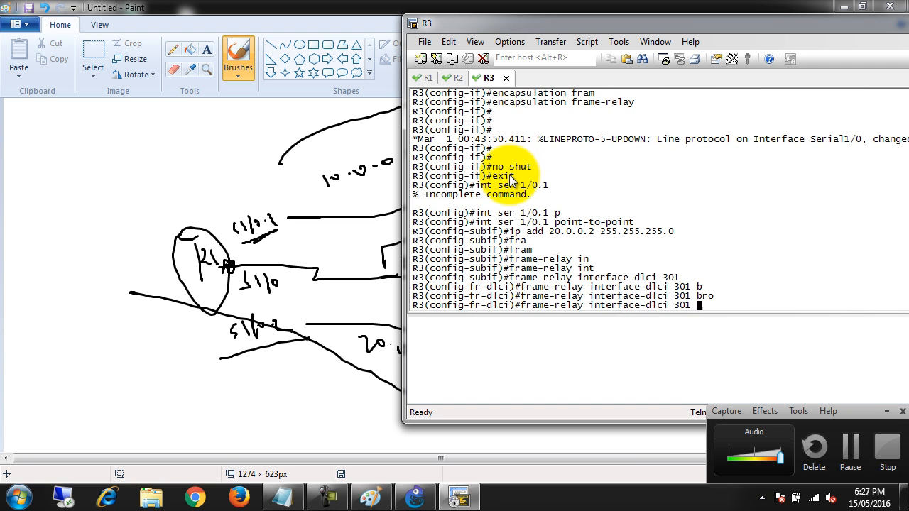
pyautogui.press('Return')
pyautogui.press('Return')
pyautogui.press('Return')
pyautogui.press('Return')
# Leave all configuration modes on R3 and return to the privileged EXEC prompt
pyautogui.write('exit')
pyautogui.press('Return')
pyautogui.write('exit')
pyautogui.press('Return')
pyautogui.press('Return')
pyautogui.press('Return')
pyautogui.press('Return')
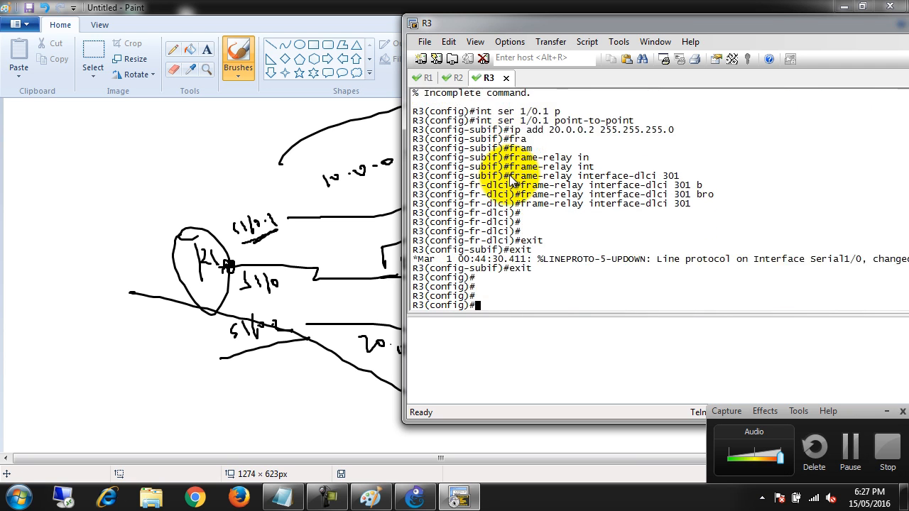
pyautogui.press('Return')
pyautogui.write('exit')
pyautogui.press('Return')
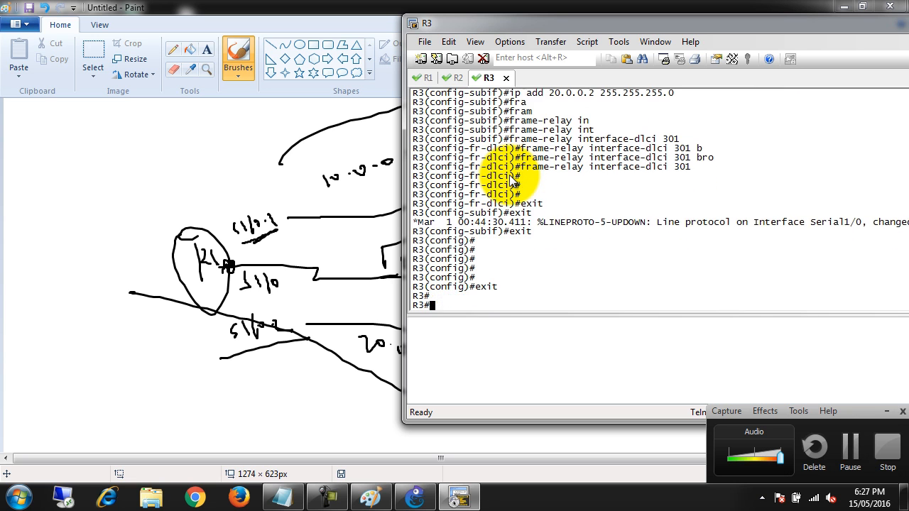
# Show R3's frame-relay map and check the DLCI mapping and status of serial 1/0.1
pyautogui.write('sho')
pyautogui.press('Tab')
pyautogui.write('fr')
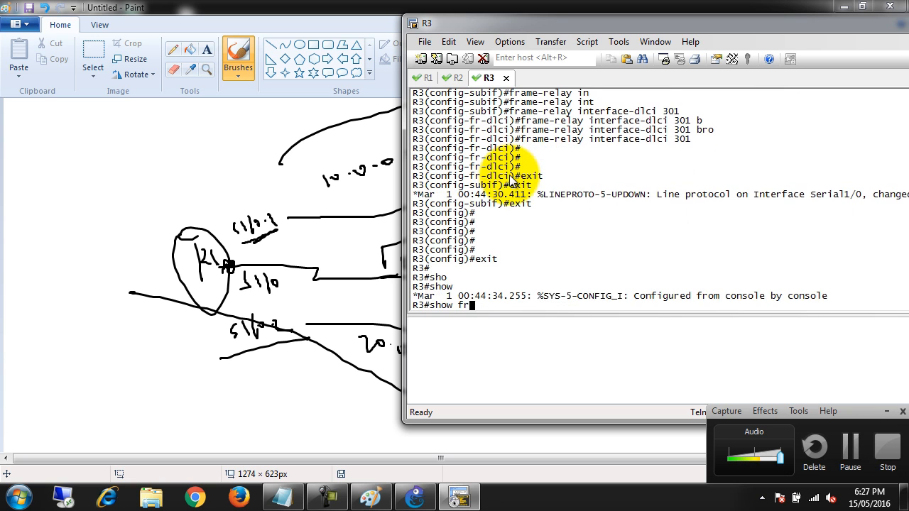
pyautogui.write('am')
pyautogui.press('Tab')
pyautogui.write('mp')
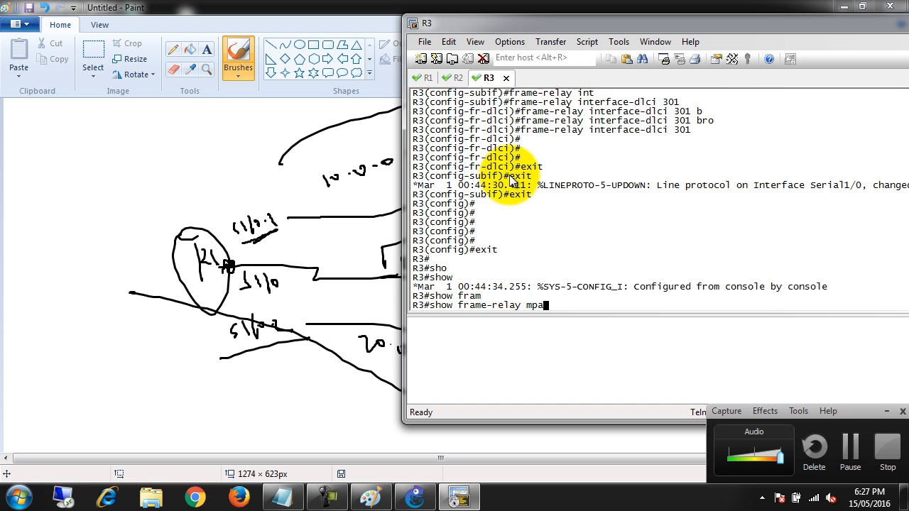
pyautogui.write('a')
pyautogui.press('Tab')
pyautogui.press('BackSpace')
pyautogui.press('BackSpace')
pyautogui.write('a')
pyautogui.press('Tab')
pyautogui.press('Return')
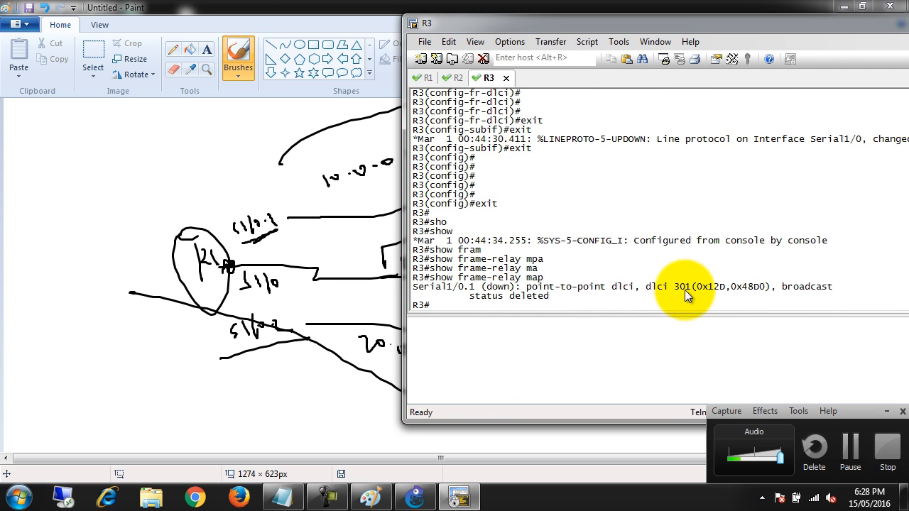
pyautogui.moveTo(667, 277); pyautogui.dragTo(702, 287)
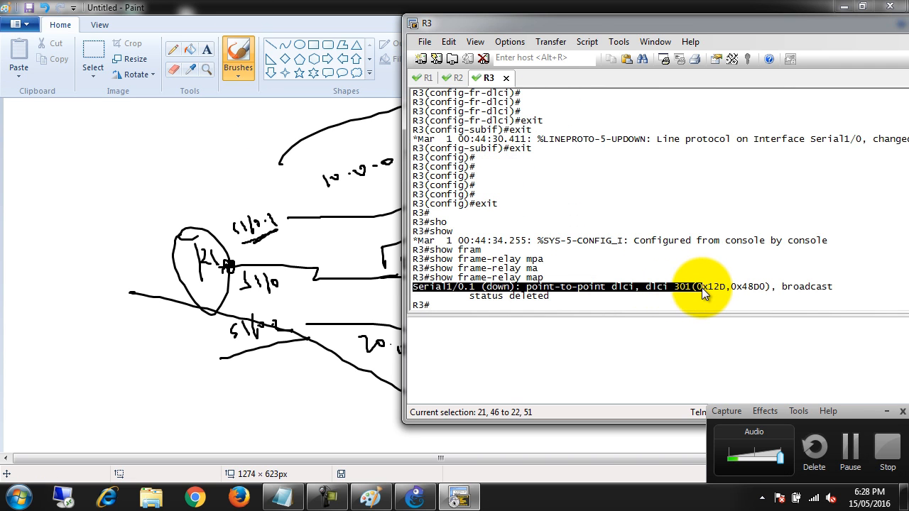
pyautogui.click(671, 296)
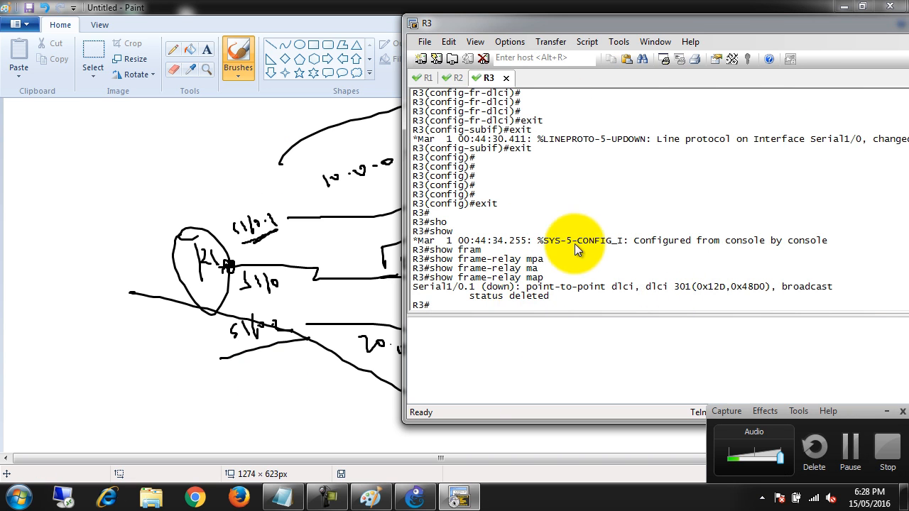
# Switch to GNS3 and shift router R3 slightly up and to the left in the topology, then clear its selection
pyautogui.click(460, 499)
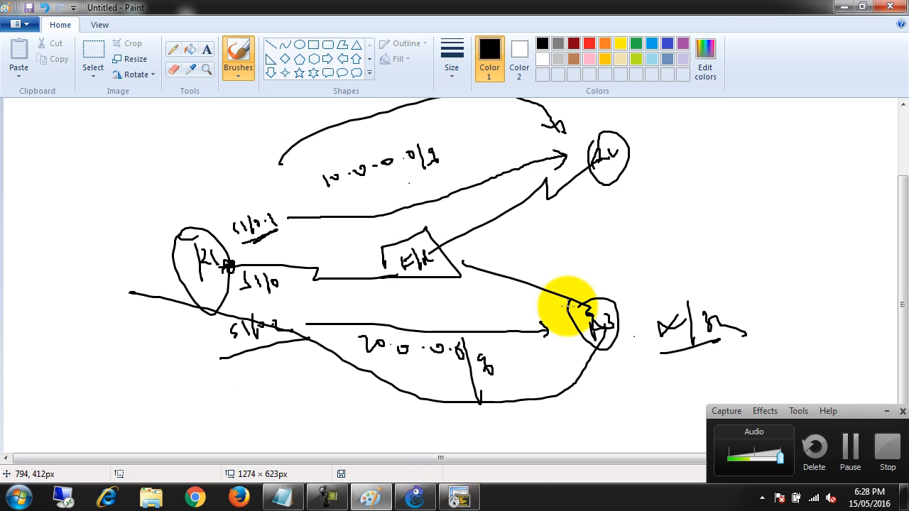
pyautogui.click(416, 500)
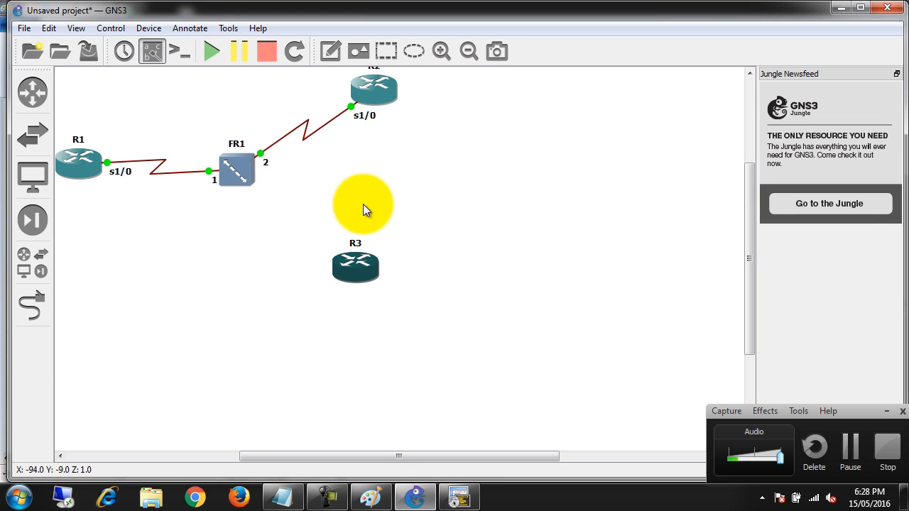
pyautogui.moveTo(359, 275); pyautogui.dragTo(349, 266)
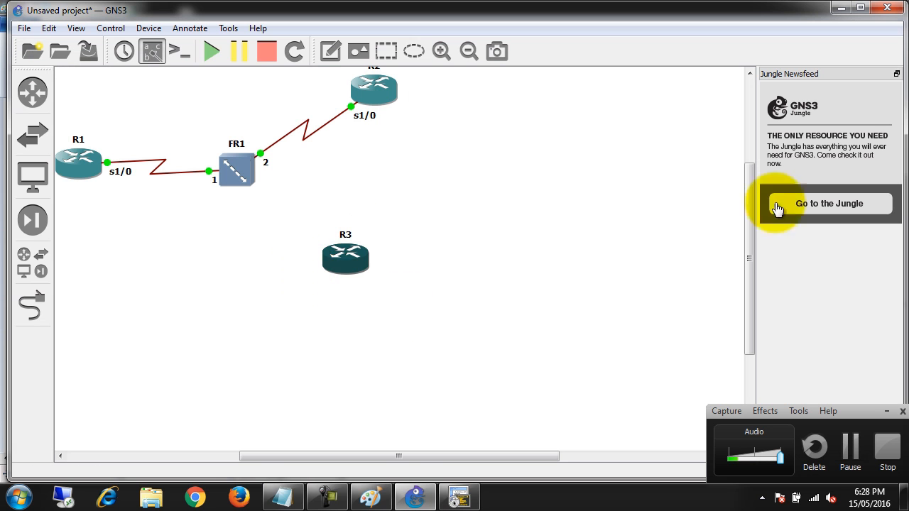
pyautogui.click(480, 374)
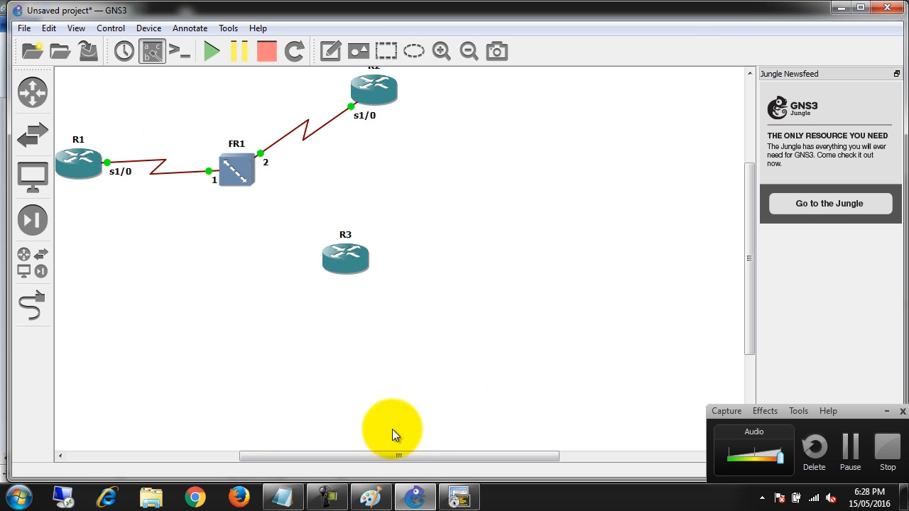
# Switch to Paint, circle the S1/0 label beside R1 and link R1 to the subinterface label above it with a short stroke
pyautogui.click(371, 497)
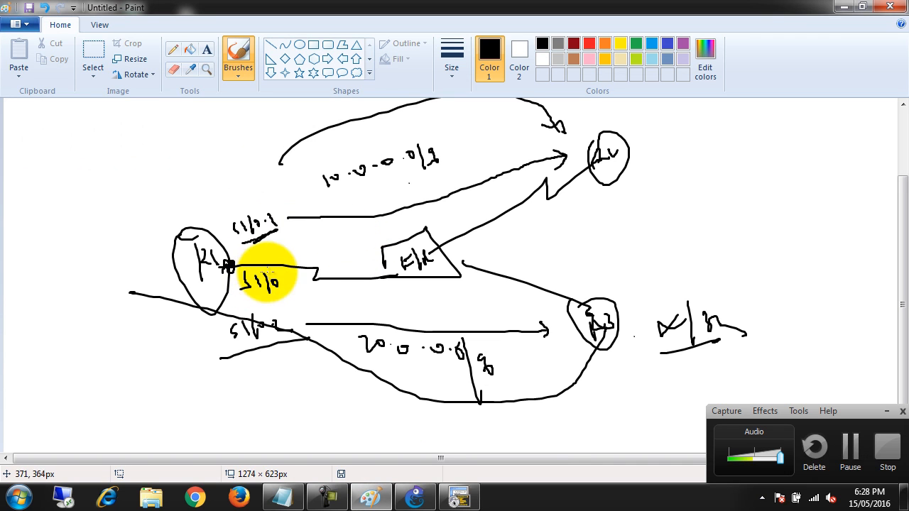
pyautogui.moveTo(245, 273)
pyautogui.mouseDown()
pyautogui.moveTo(284, 280)
pyautogui.moveTo(257, 262)
pyautogui.mouseUp()
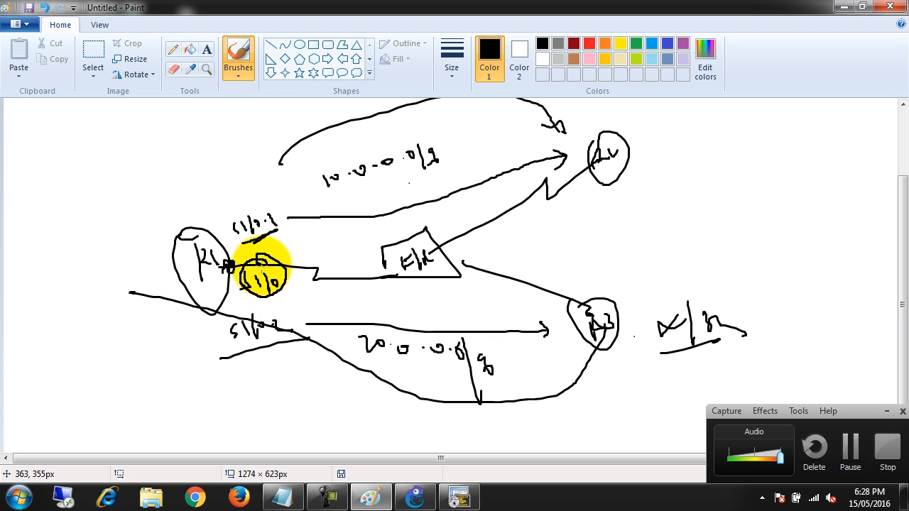
pyautogui.moveTo(211, 242); pyautogui.dragTo(233, 225)
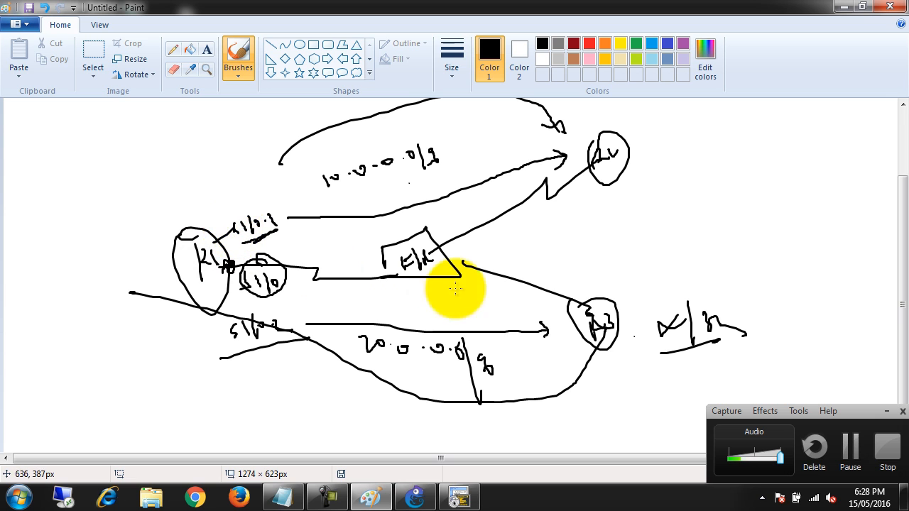
# Draw freehand lines from R3 to R1 and from R1 to R2, plus a continuous path from R3 through R1 to R2
pyautogui.moveTo(567, 302); pyautogui.dragTo(228, 284)
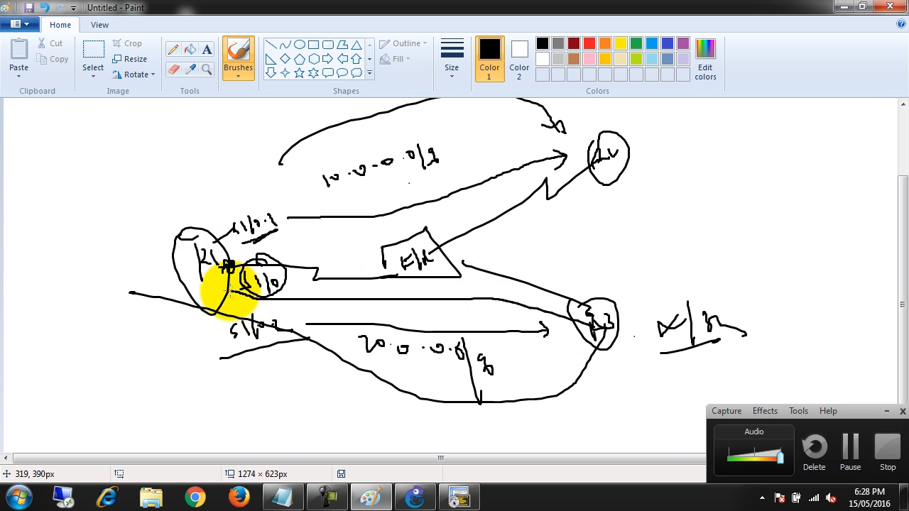
pyautogui.moveTo(229, 220); pyautogui.dragTo(600, 157)
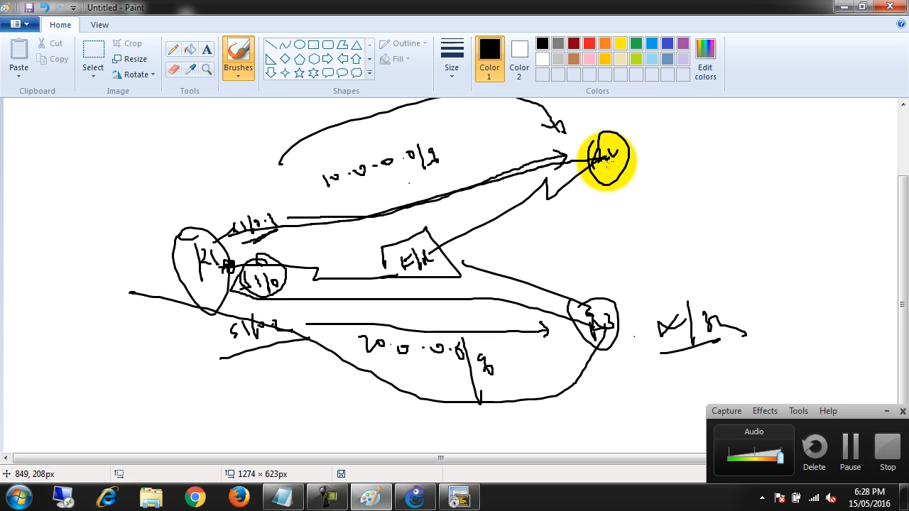
pyautogui.moveTo(584, 317)
pyautogui.mouseDown()
pyautogui.moveTo(362, 308)
pyautogui.moveTo(200, 272)
pyautogui.moveTo(204, 282)
pyautogui.moveTo(219, 280)
pyautogui.moveTo(225, 243)
pyautogui.moveTo(604, 171)
pyautogui.mouseUp()
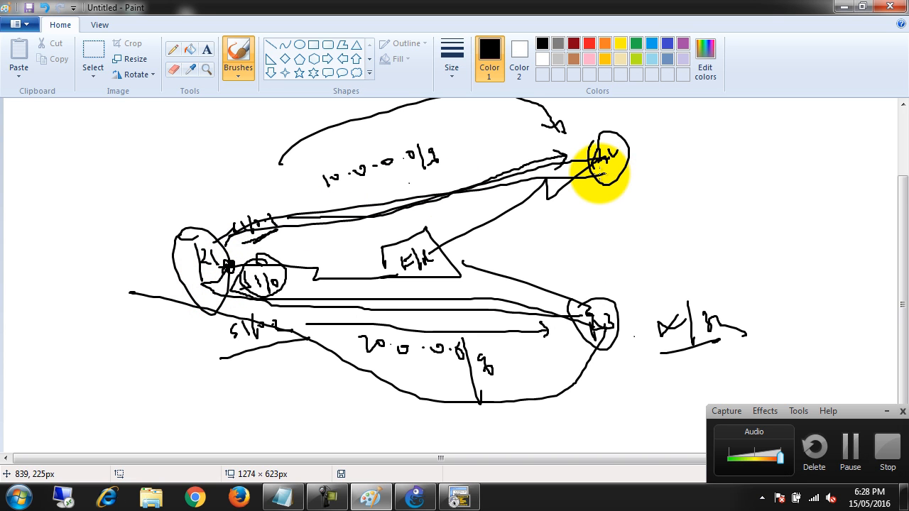